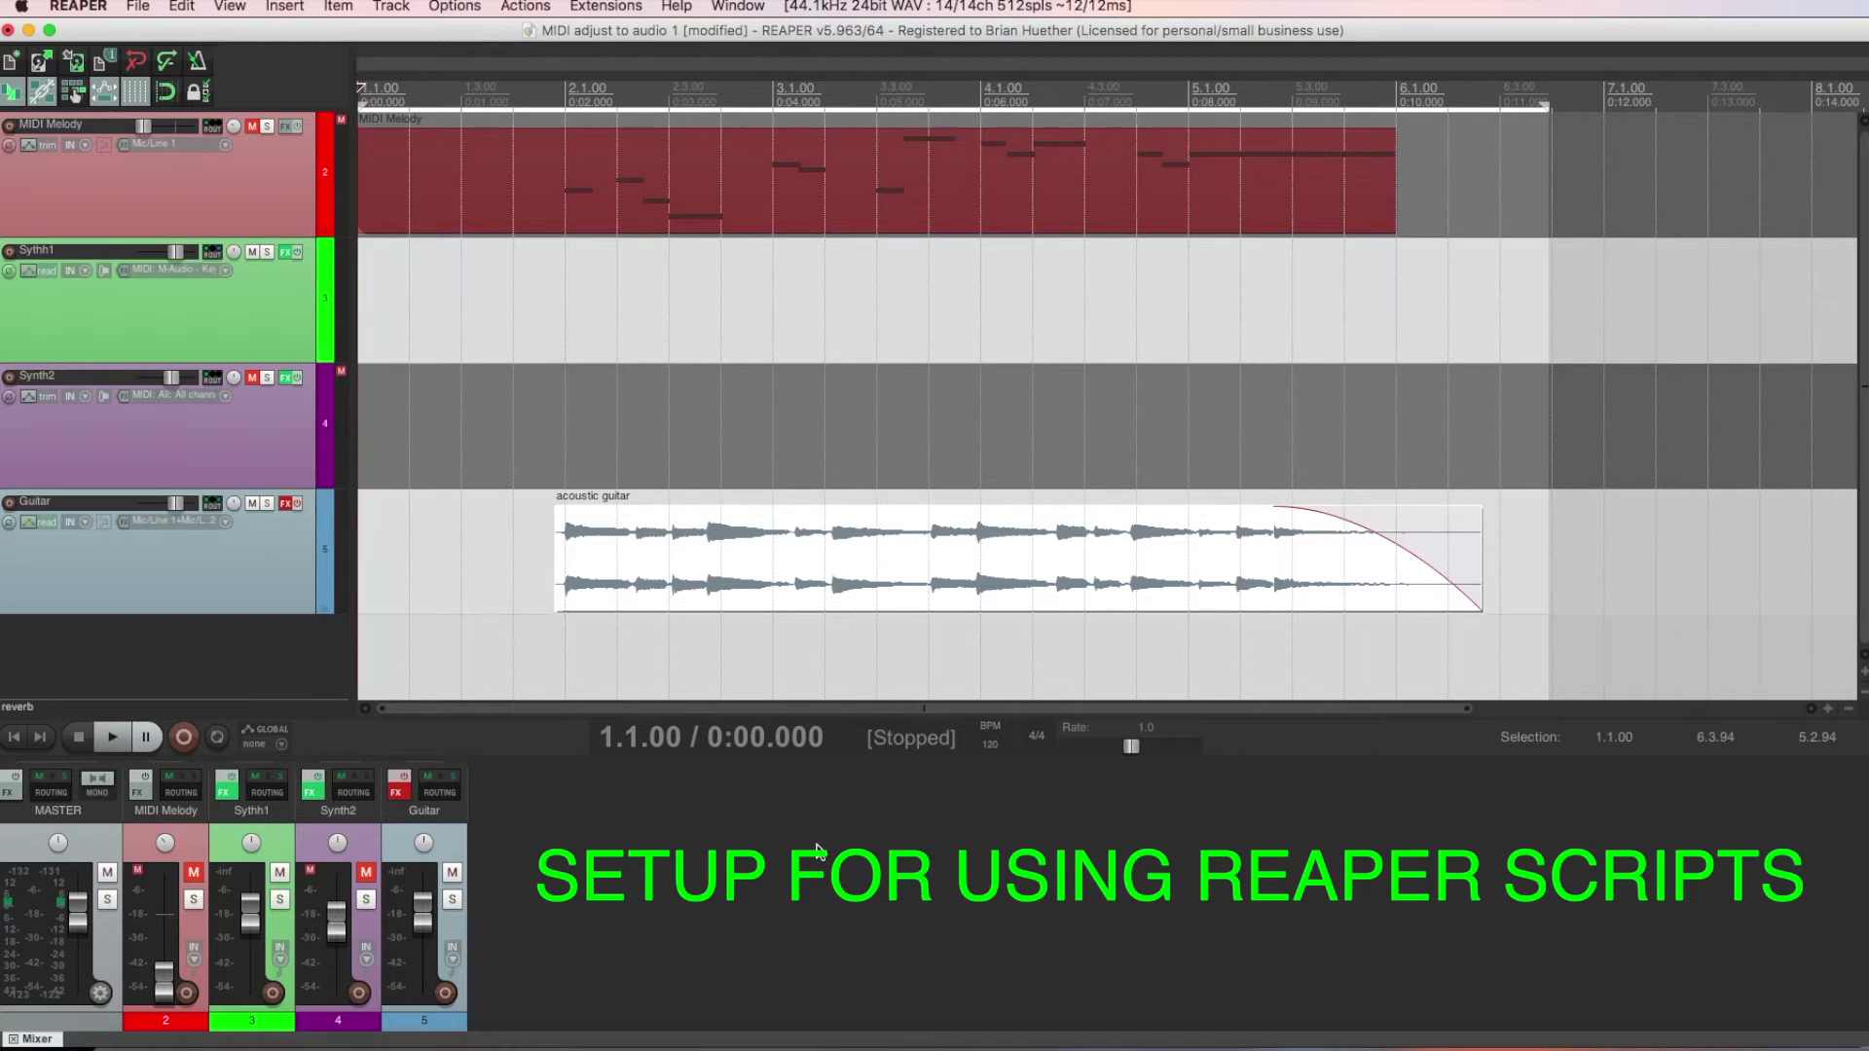
Check the Extensions menu and the SWS download page in Chrome, then show the ReaPack submenu.
left_click(623, 10)
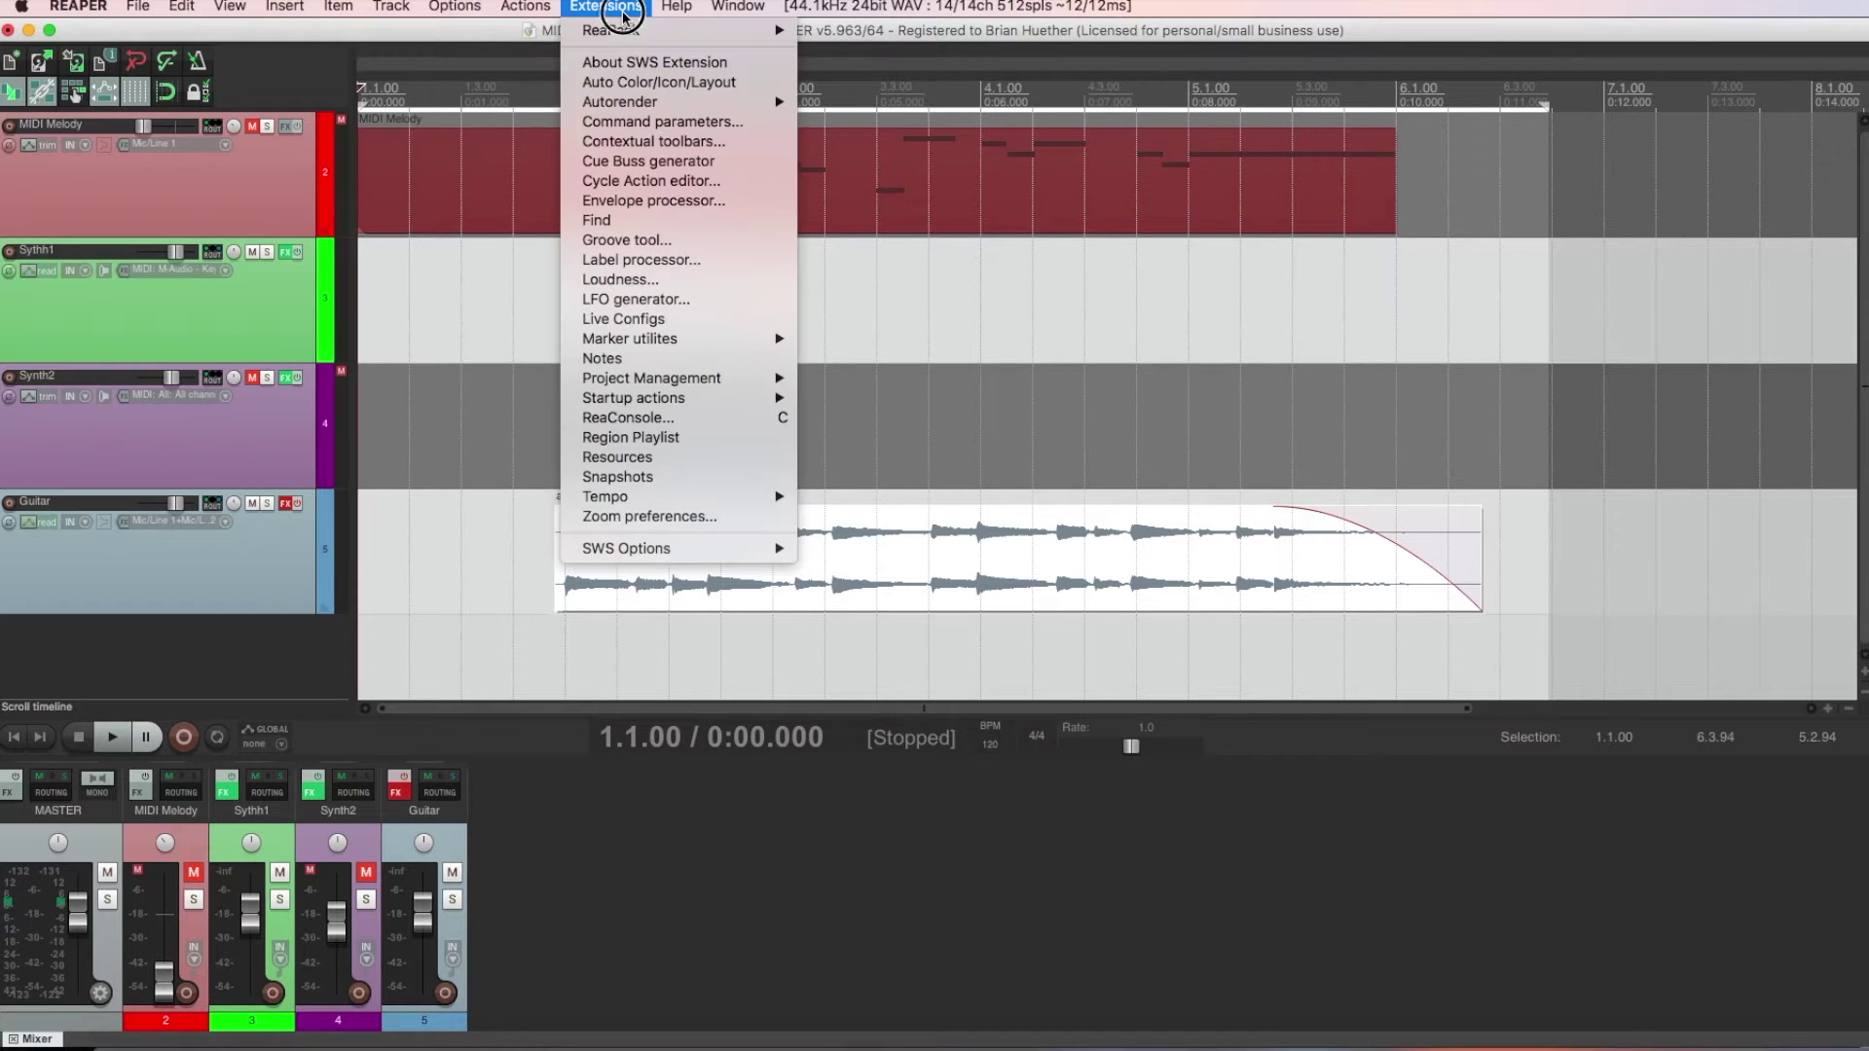
left_click(623, 10)
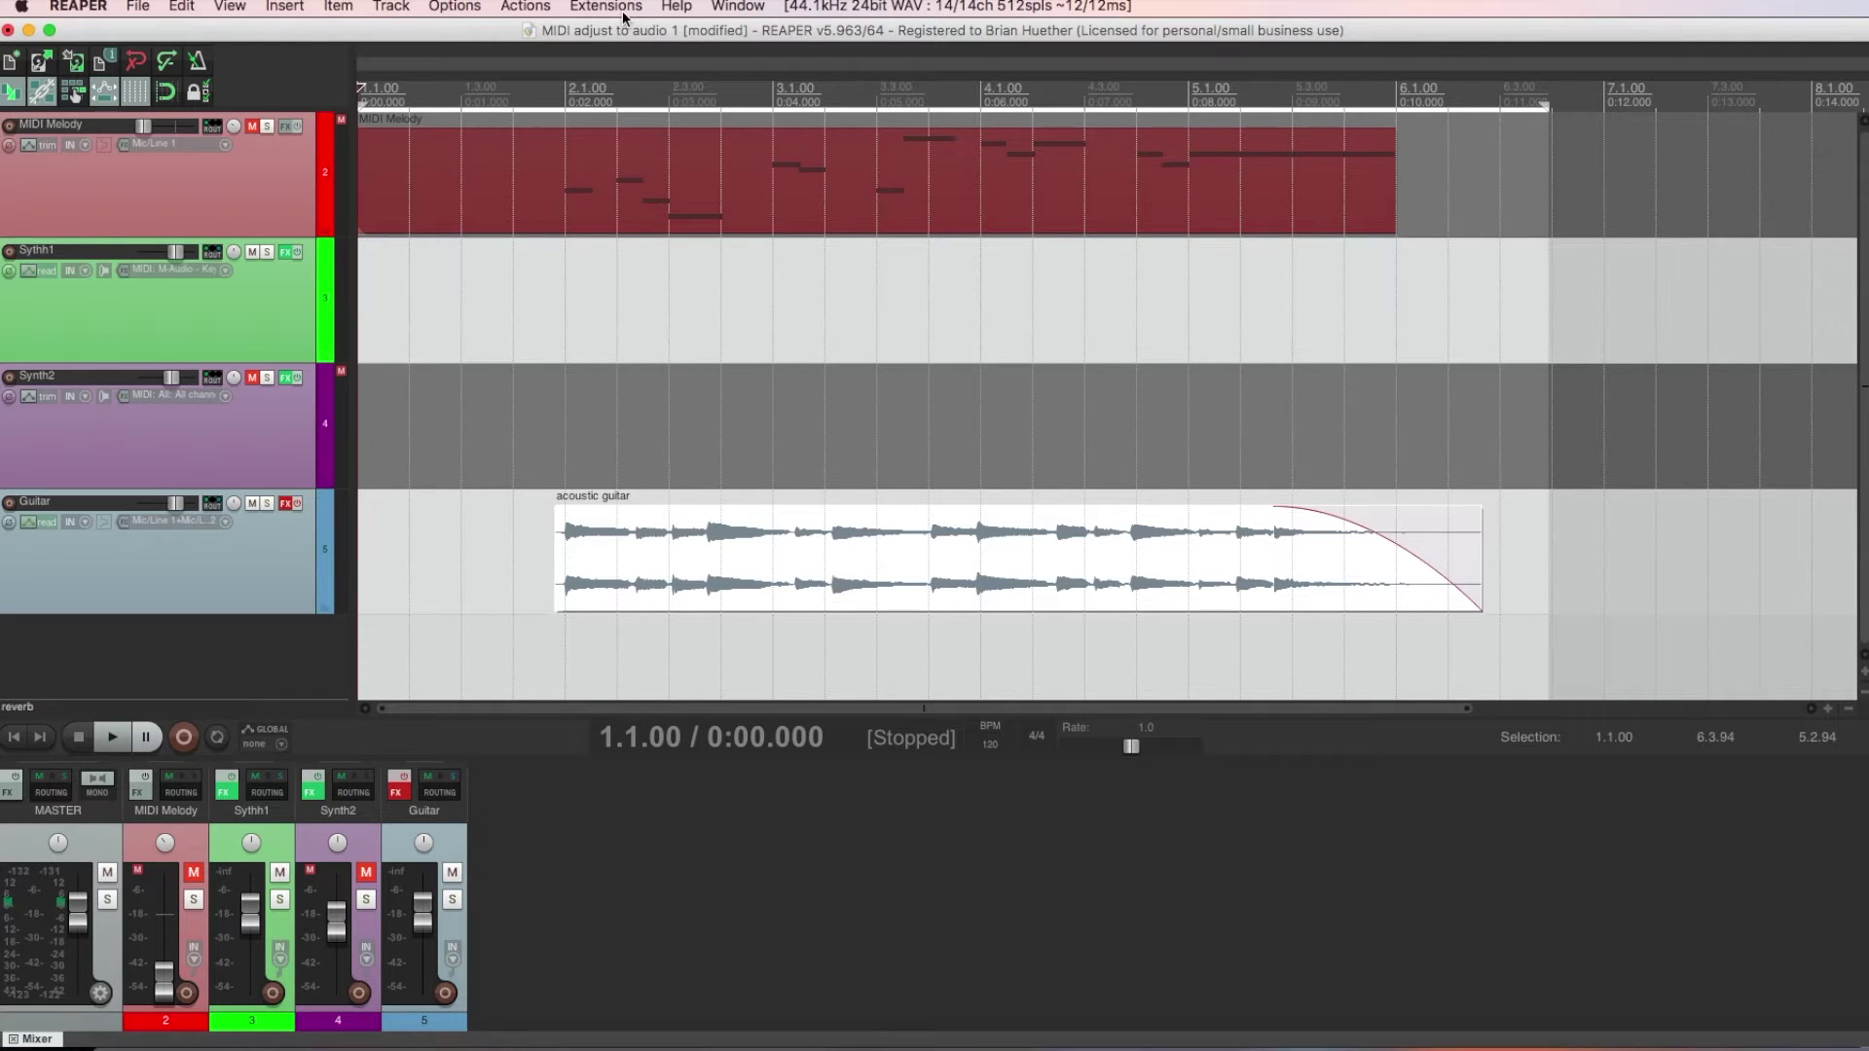
left_click(344, 1034)
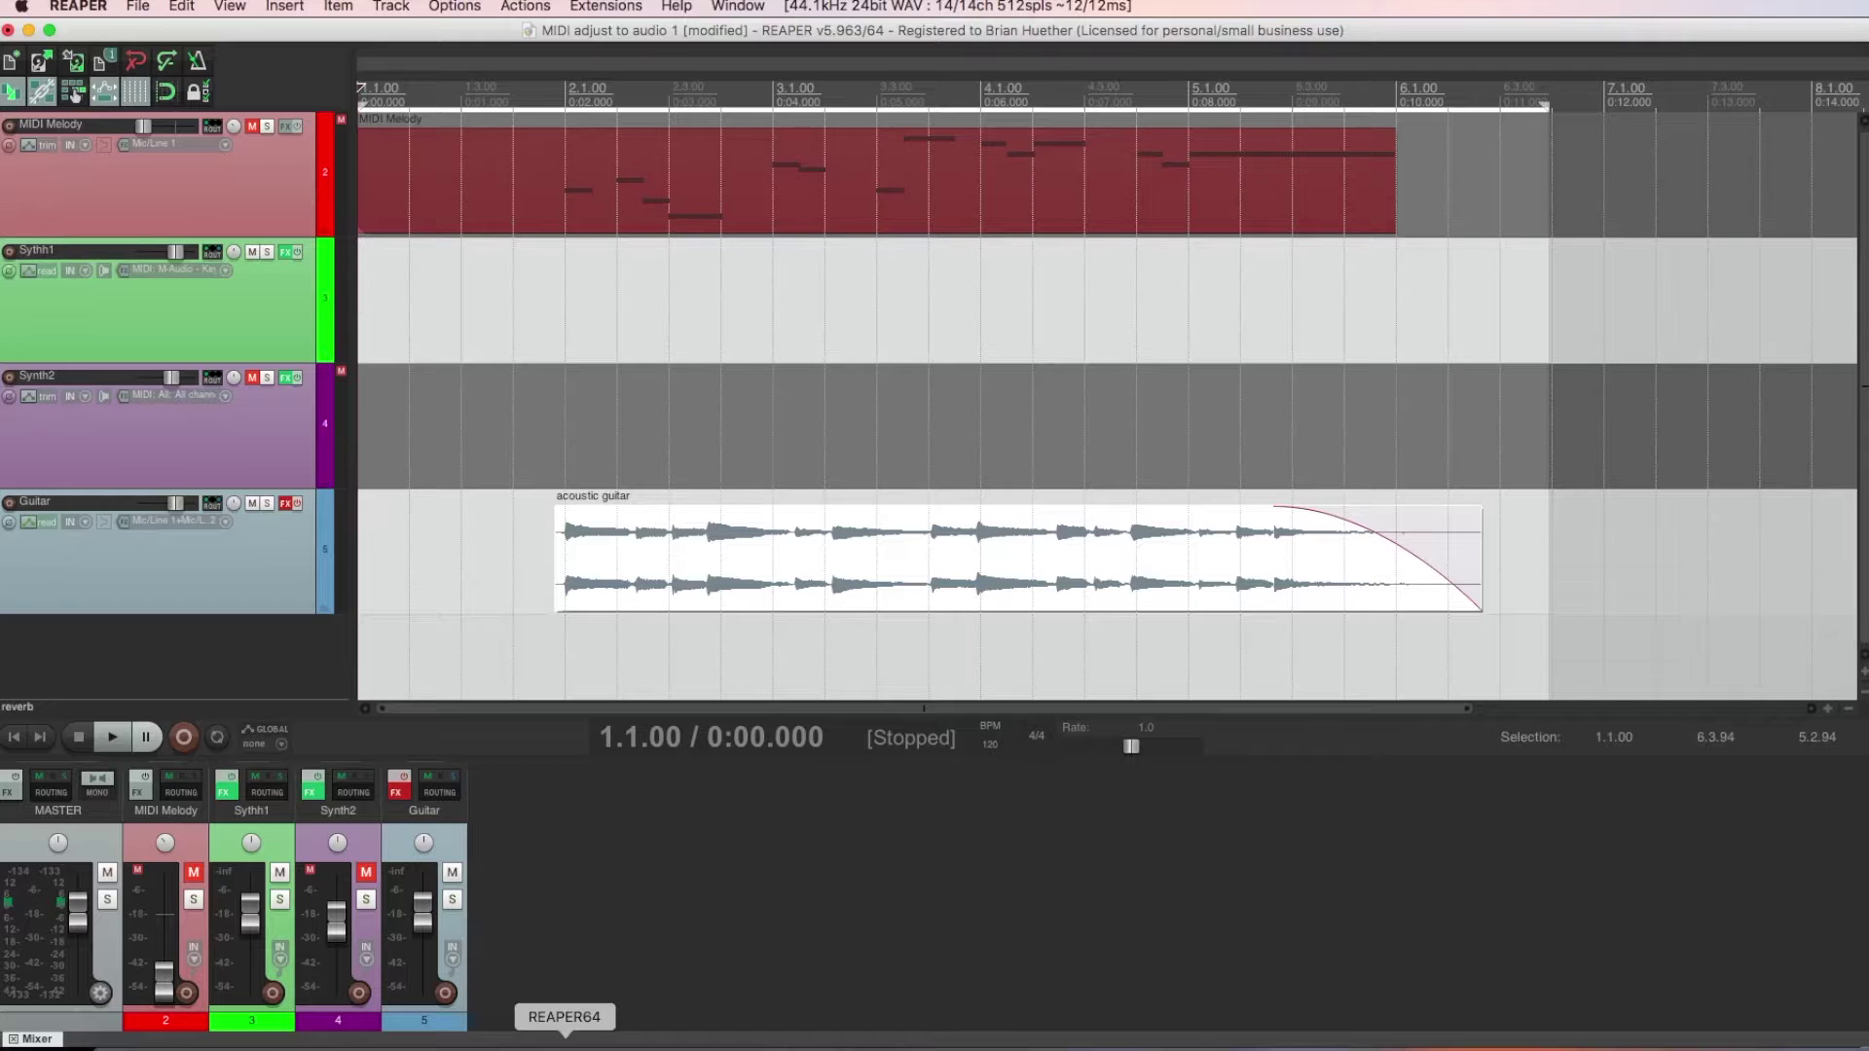
left_click(604, 8)
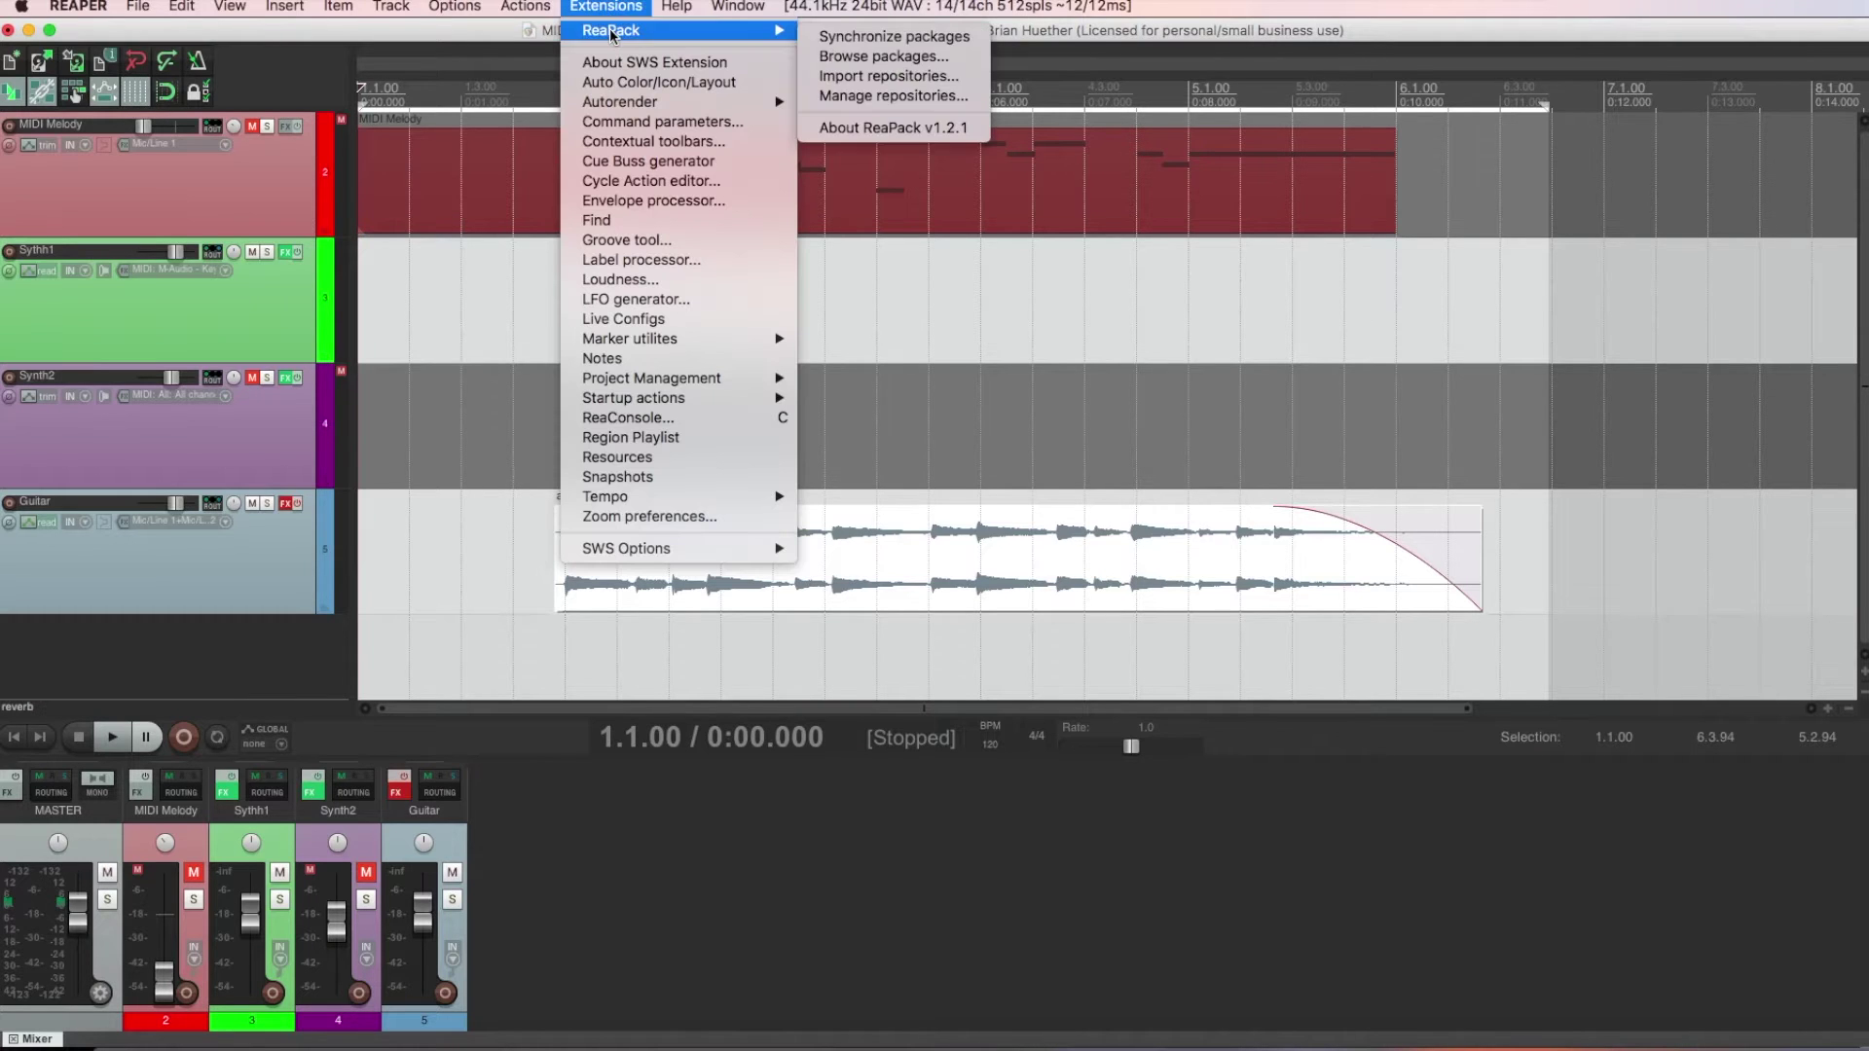
mouse_move(611, 36)
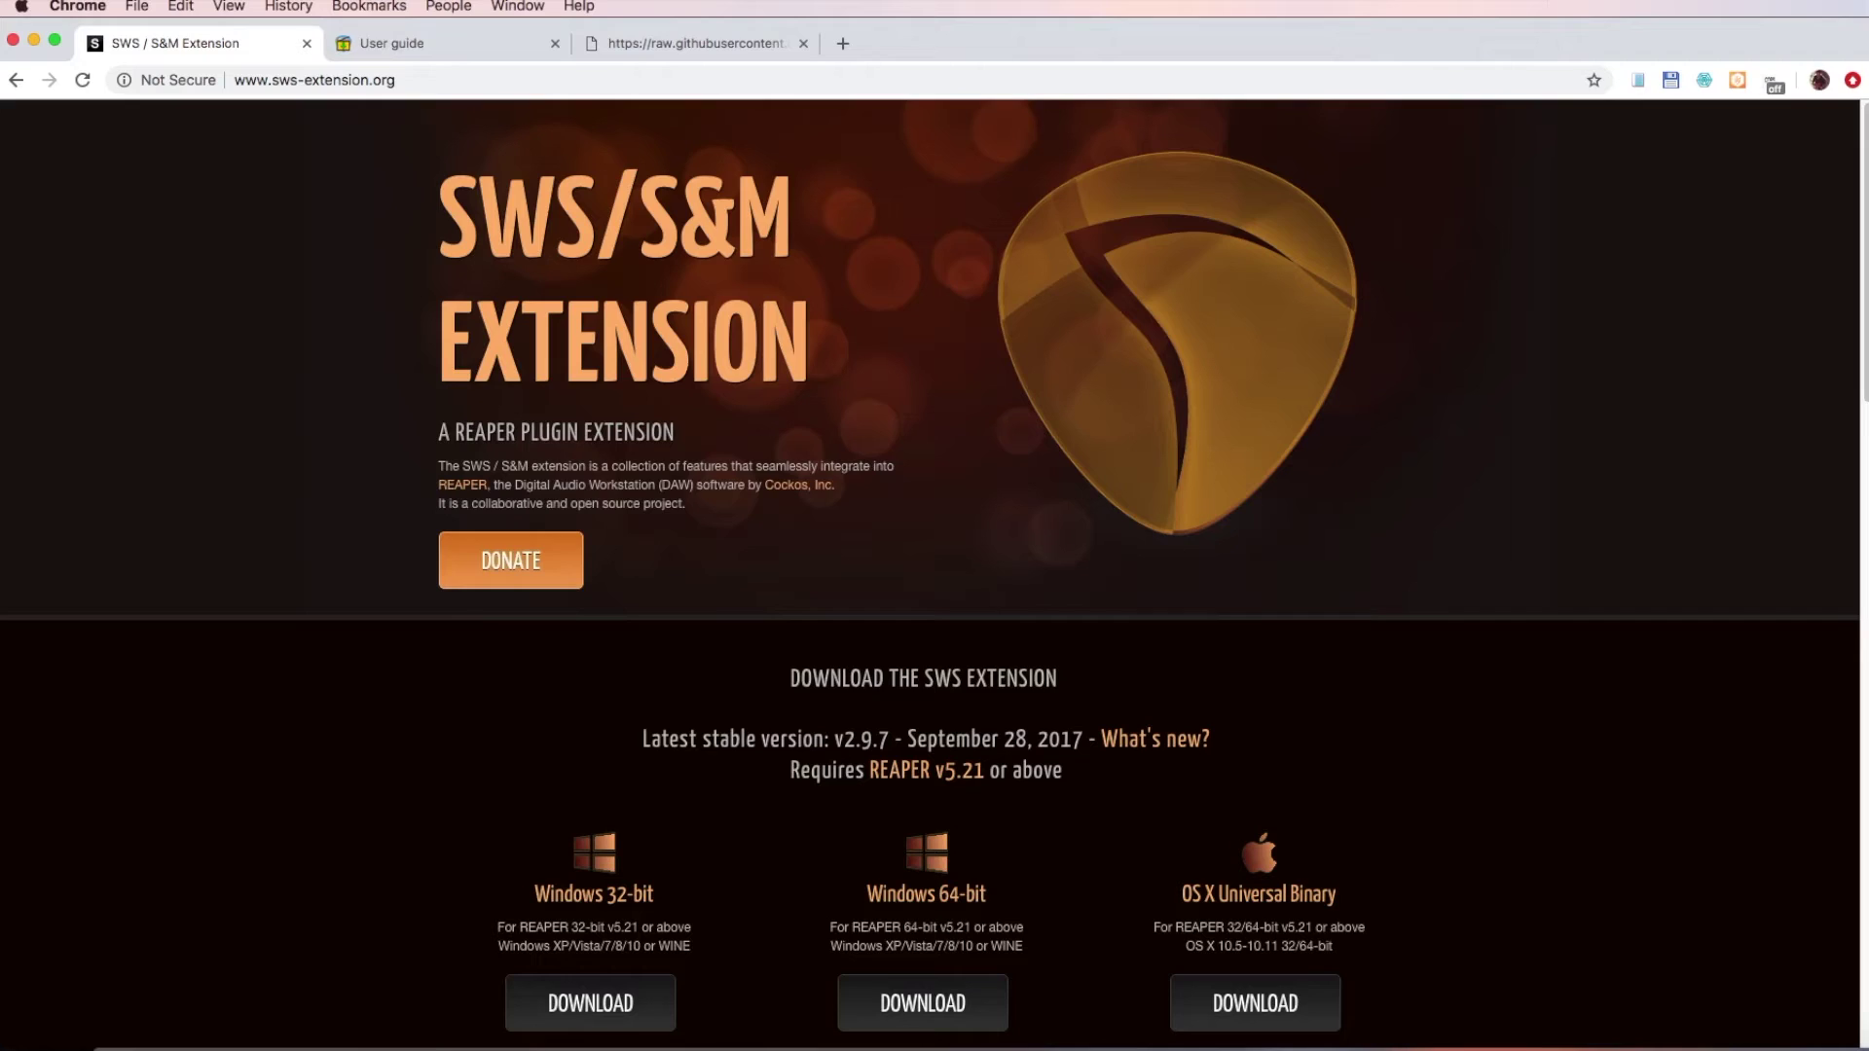
View the ReaPack user guide tab in Chrome, then bring the REAPER project back to front.
left_click(405, 46)
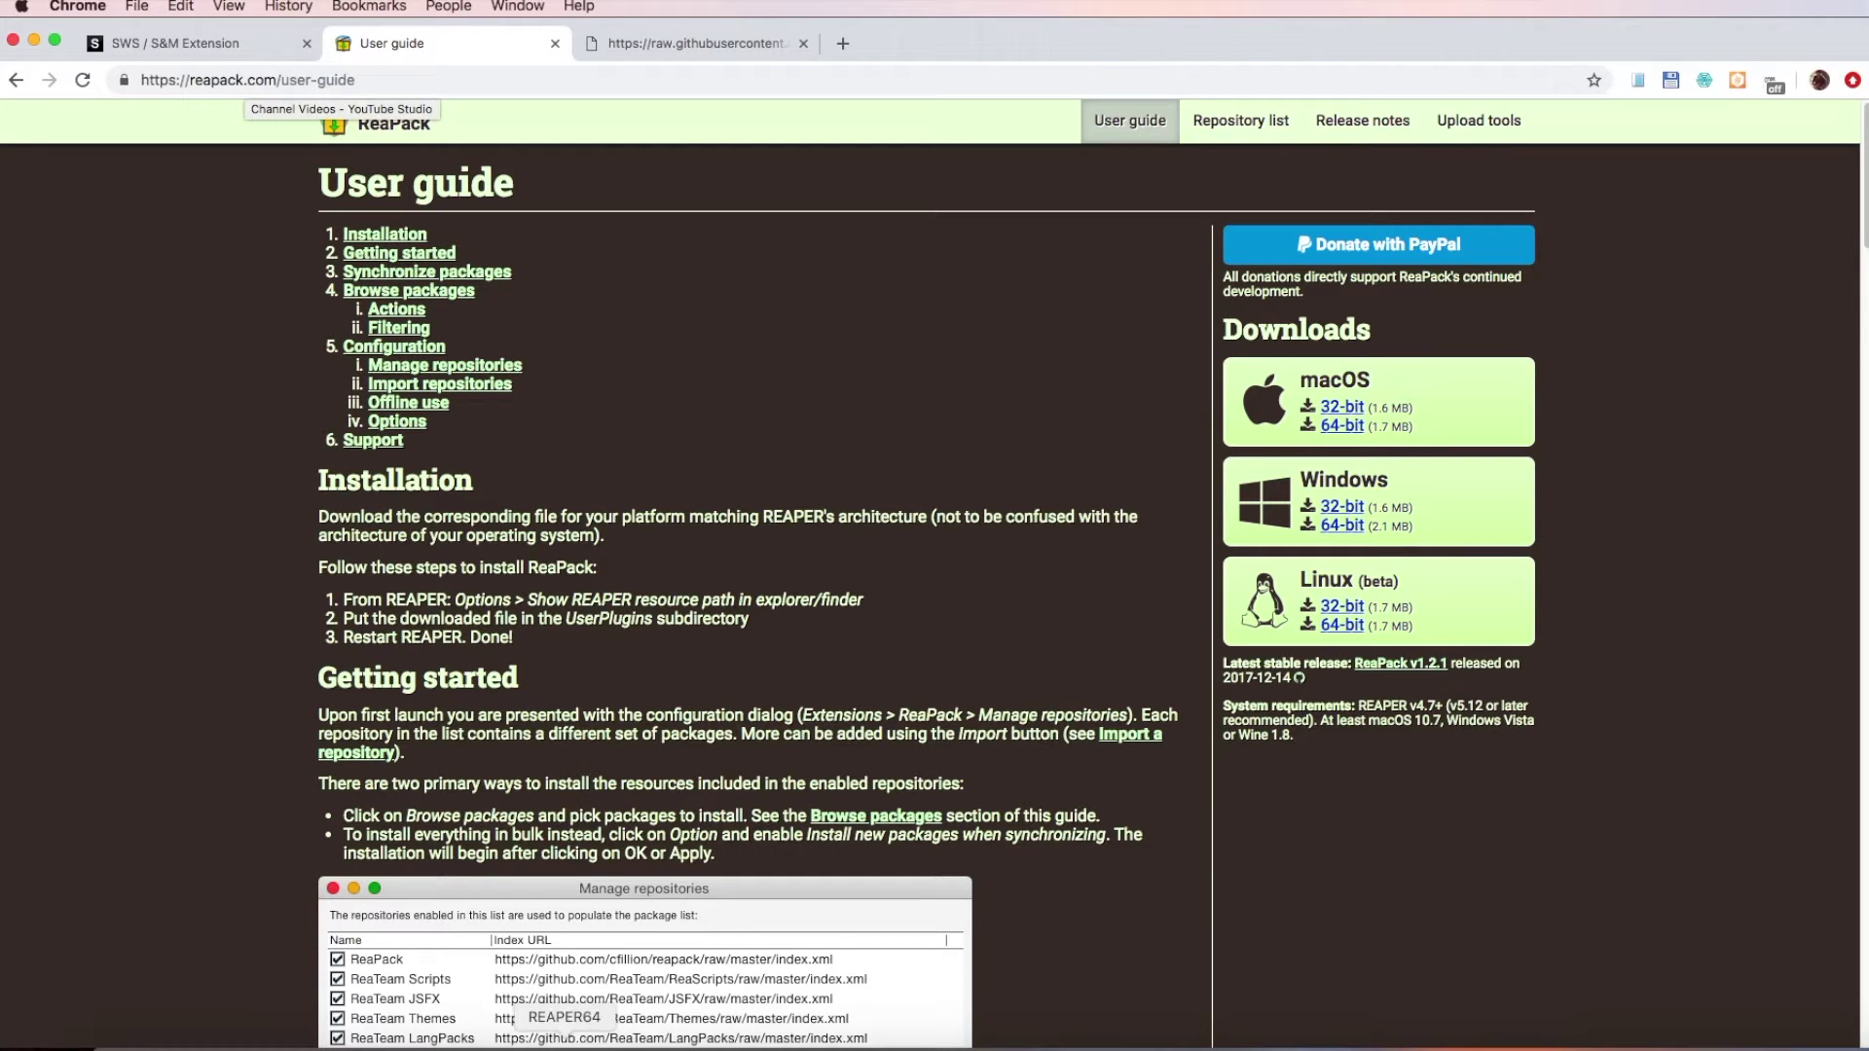
left_click(564, 1044)
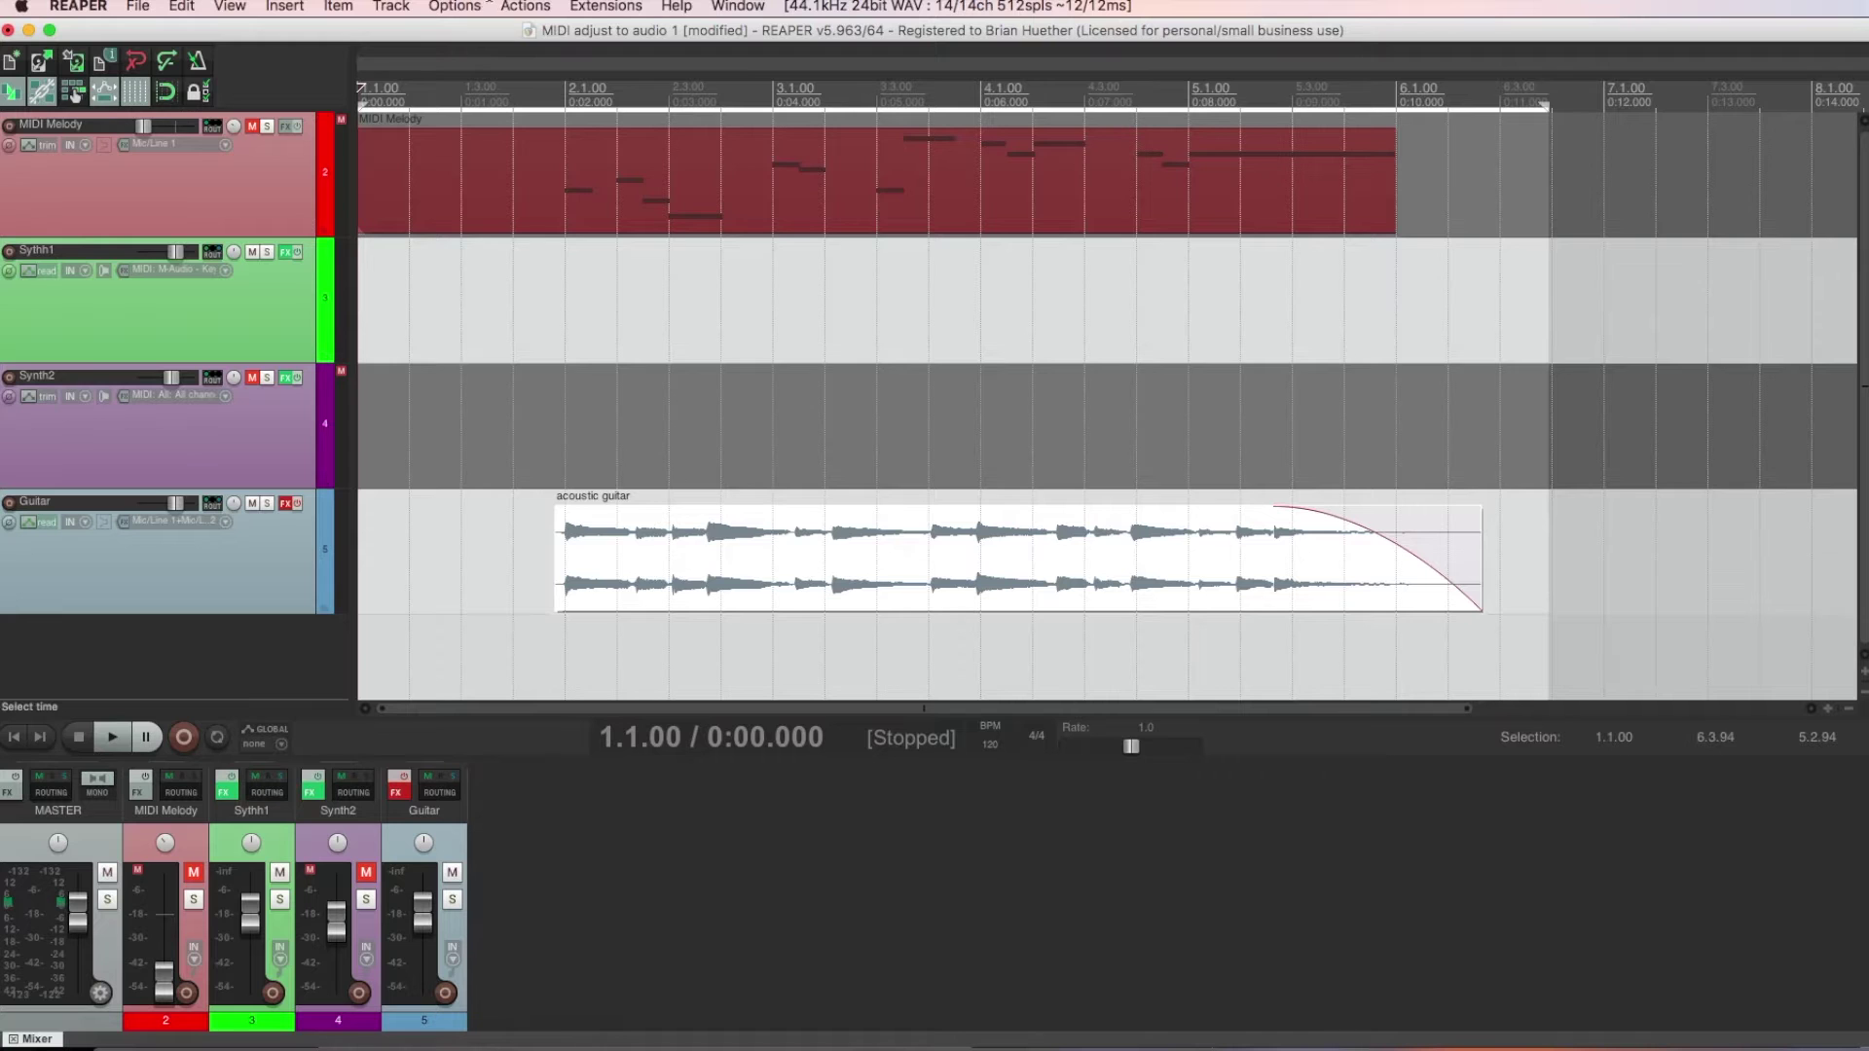
left_click(460, 8)
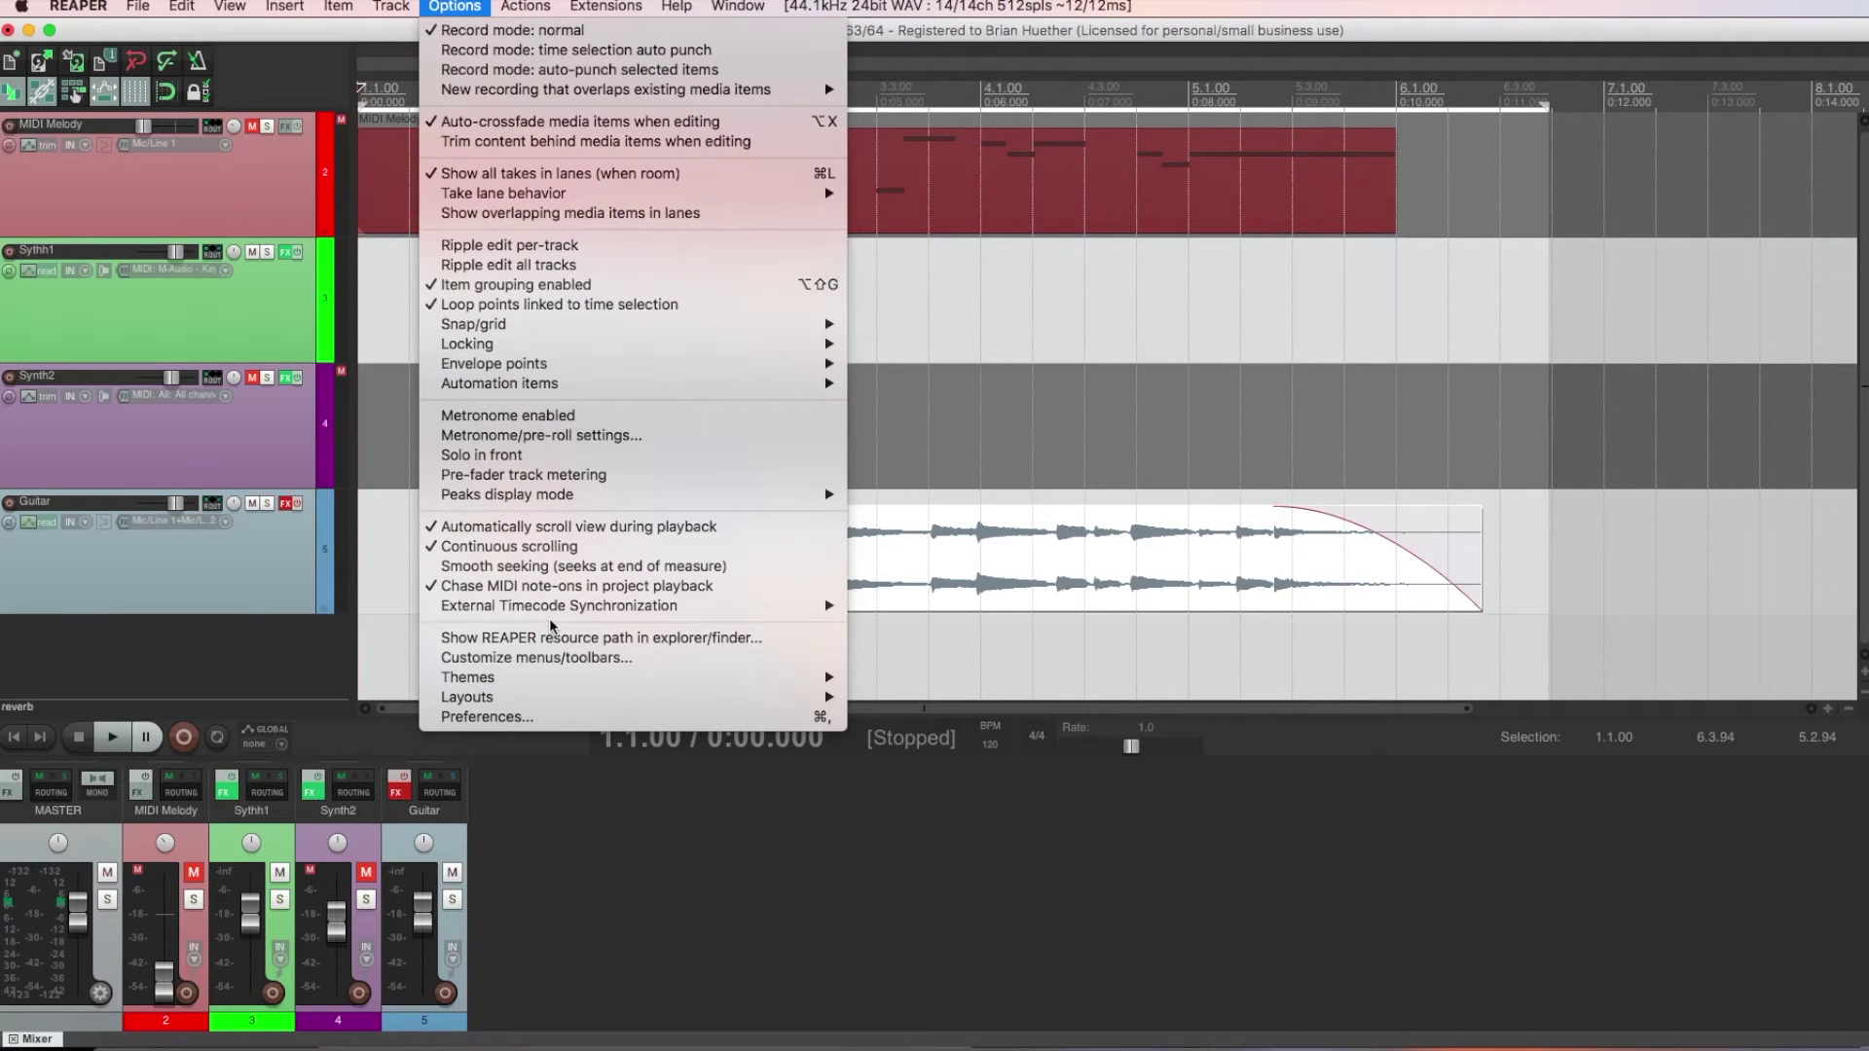
left_click(550, 639)
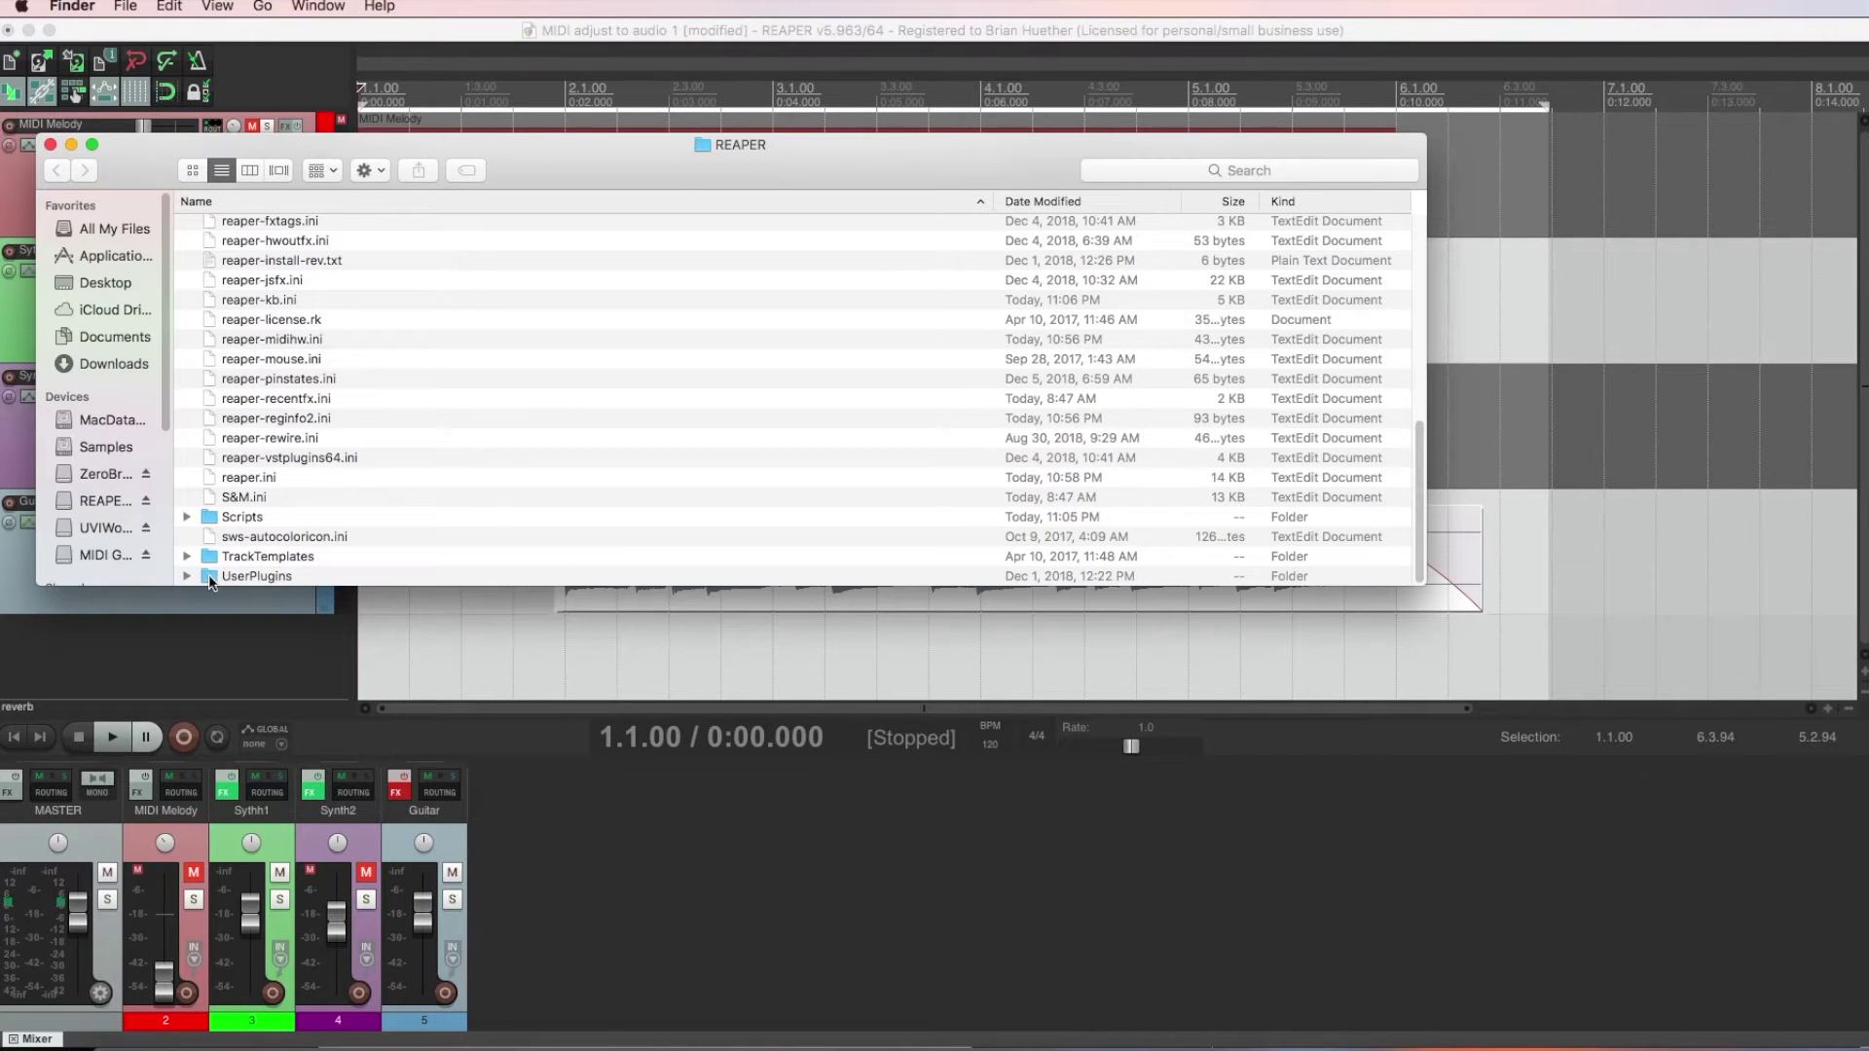
double_click(211, 578)
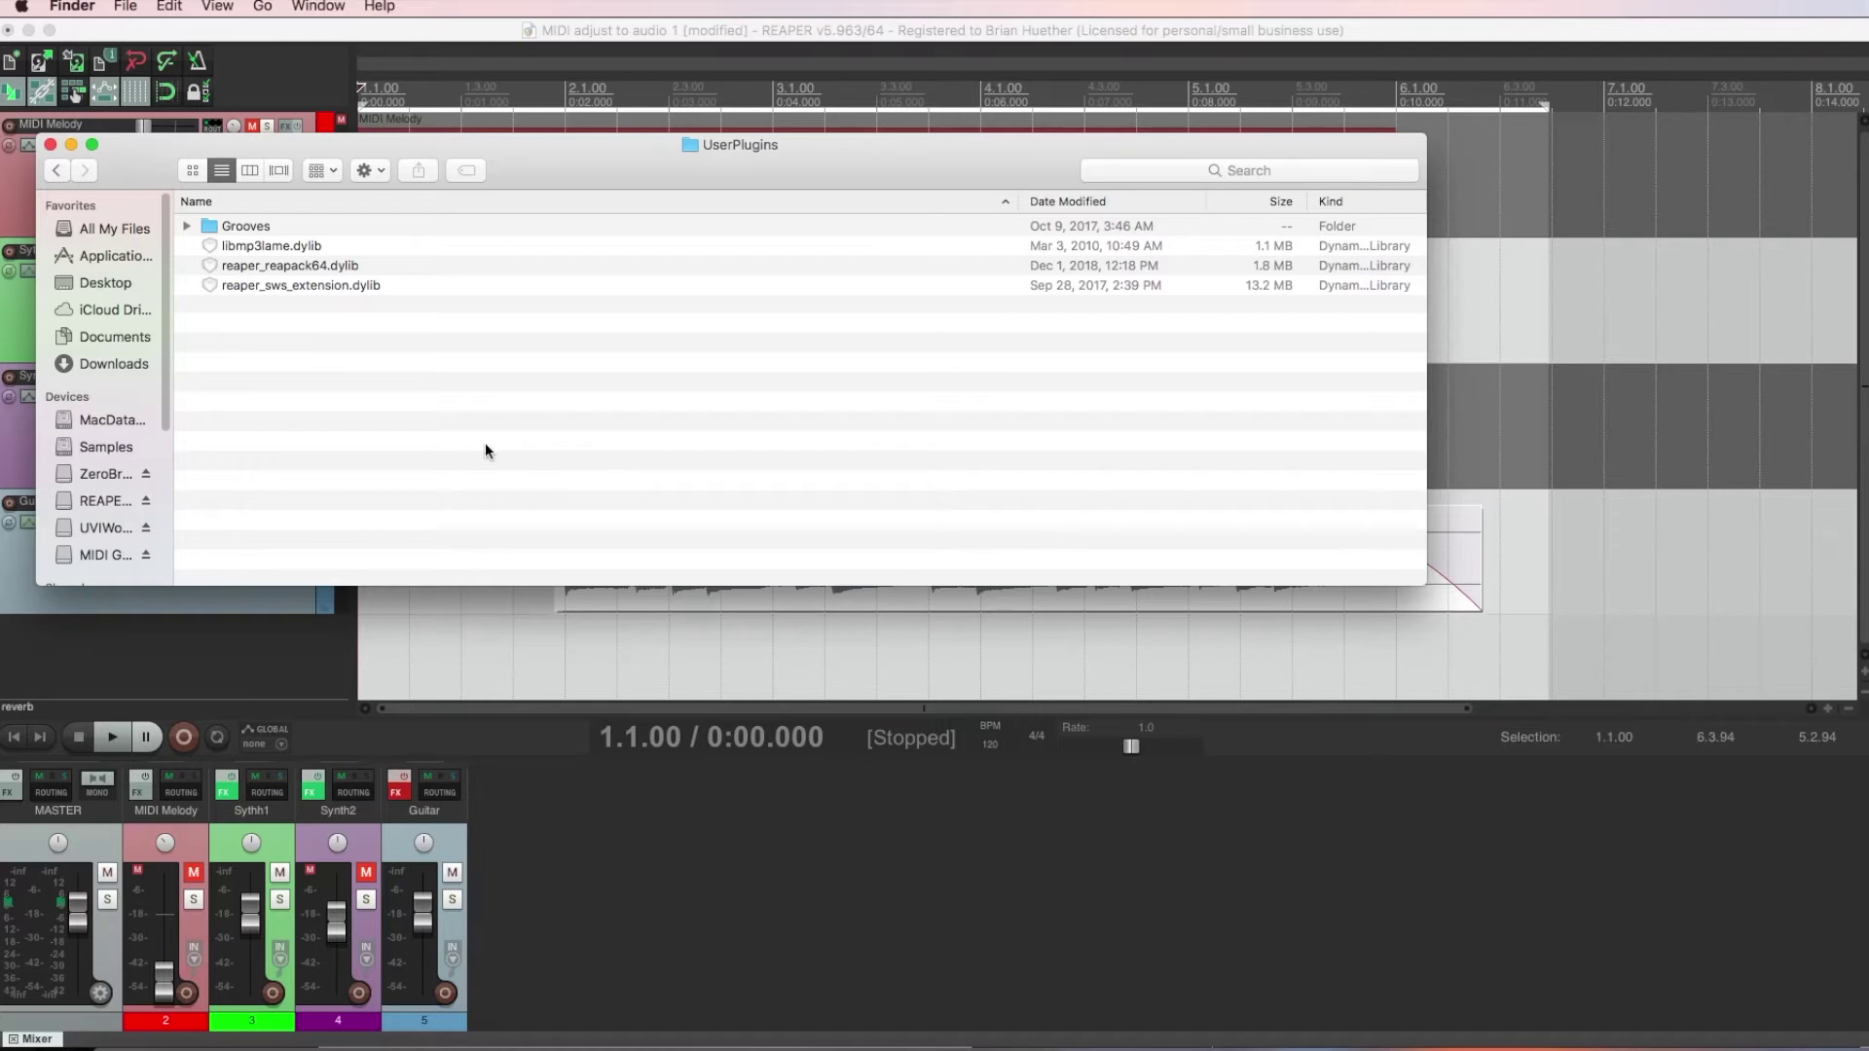
left_click(282, 268)
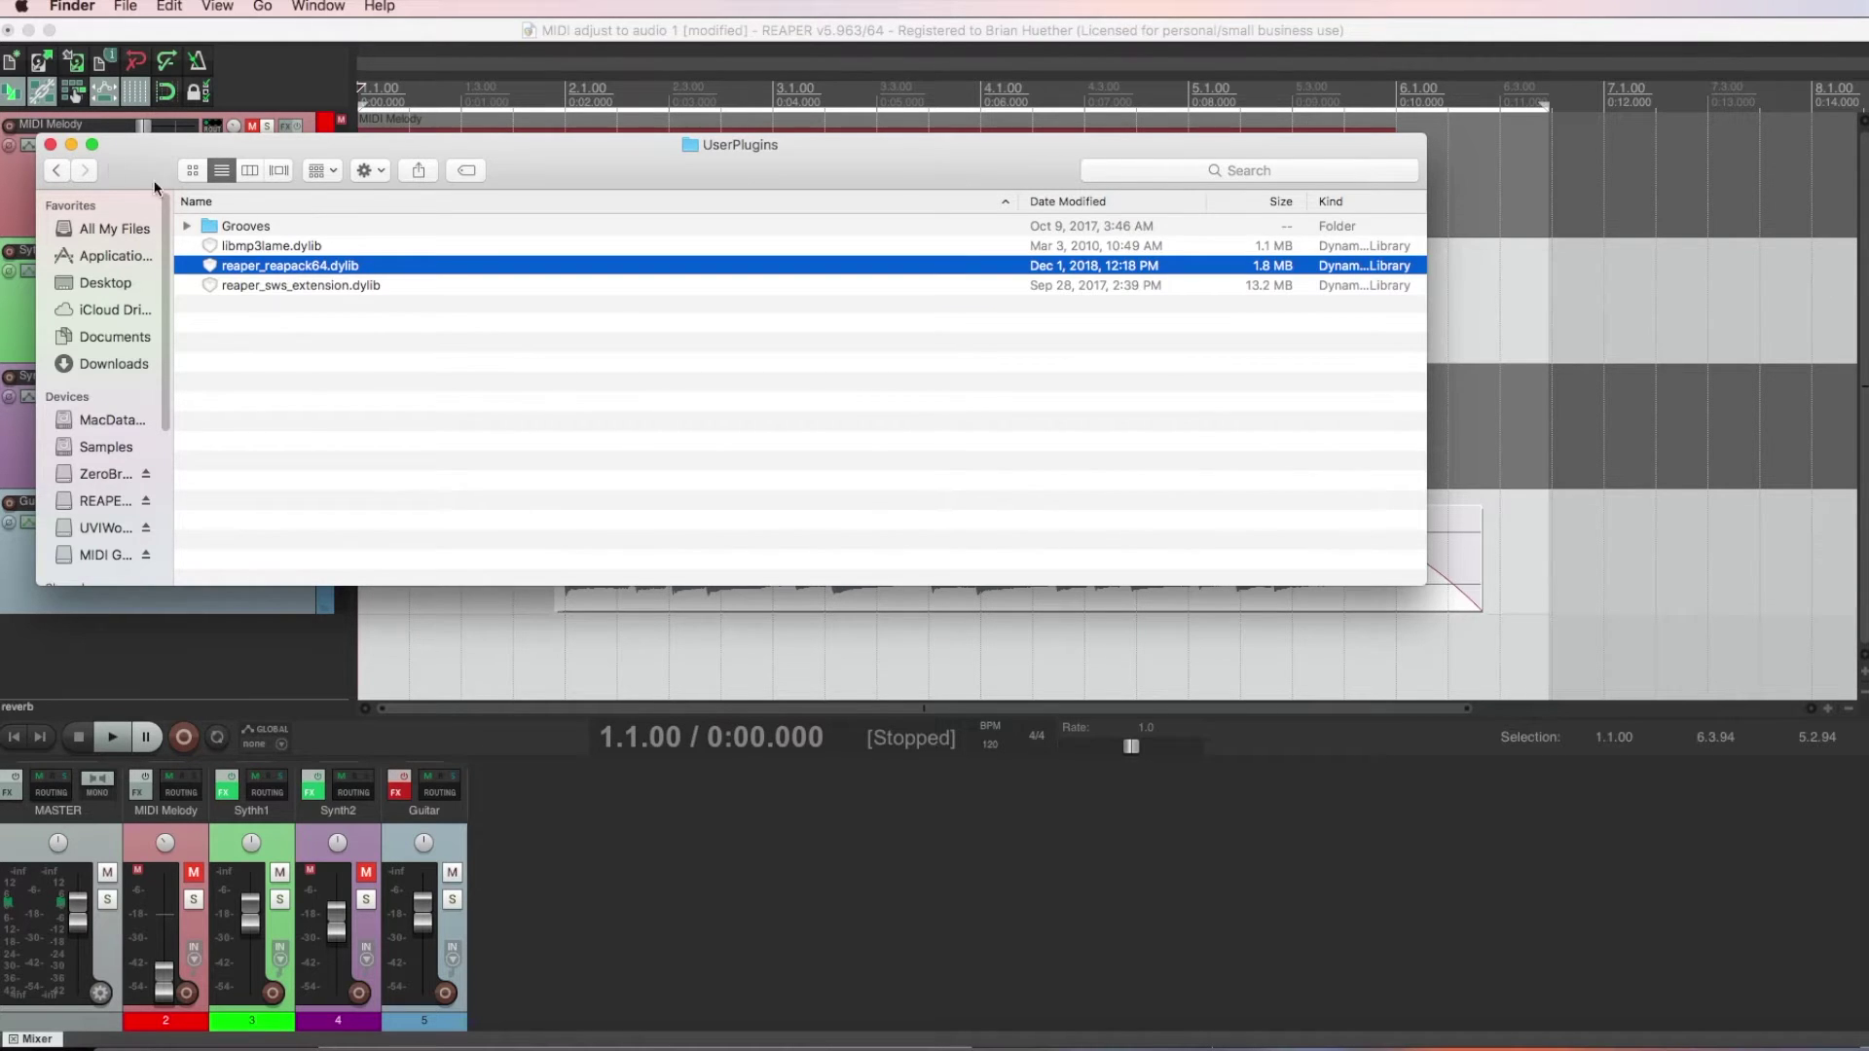
Close the UserPlugins folder window and open ReaPack's Import repositories dialog in REAPER.
left_click(50, 143)
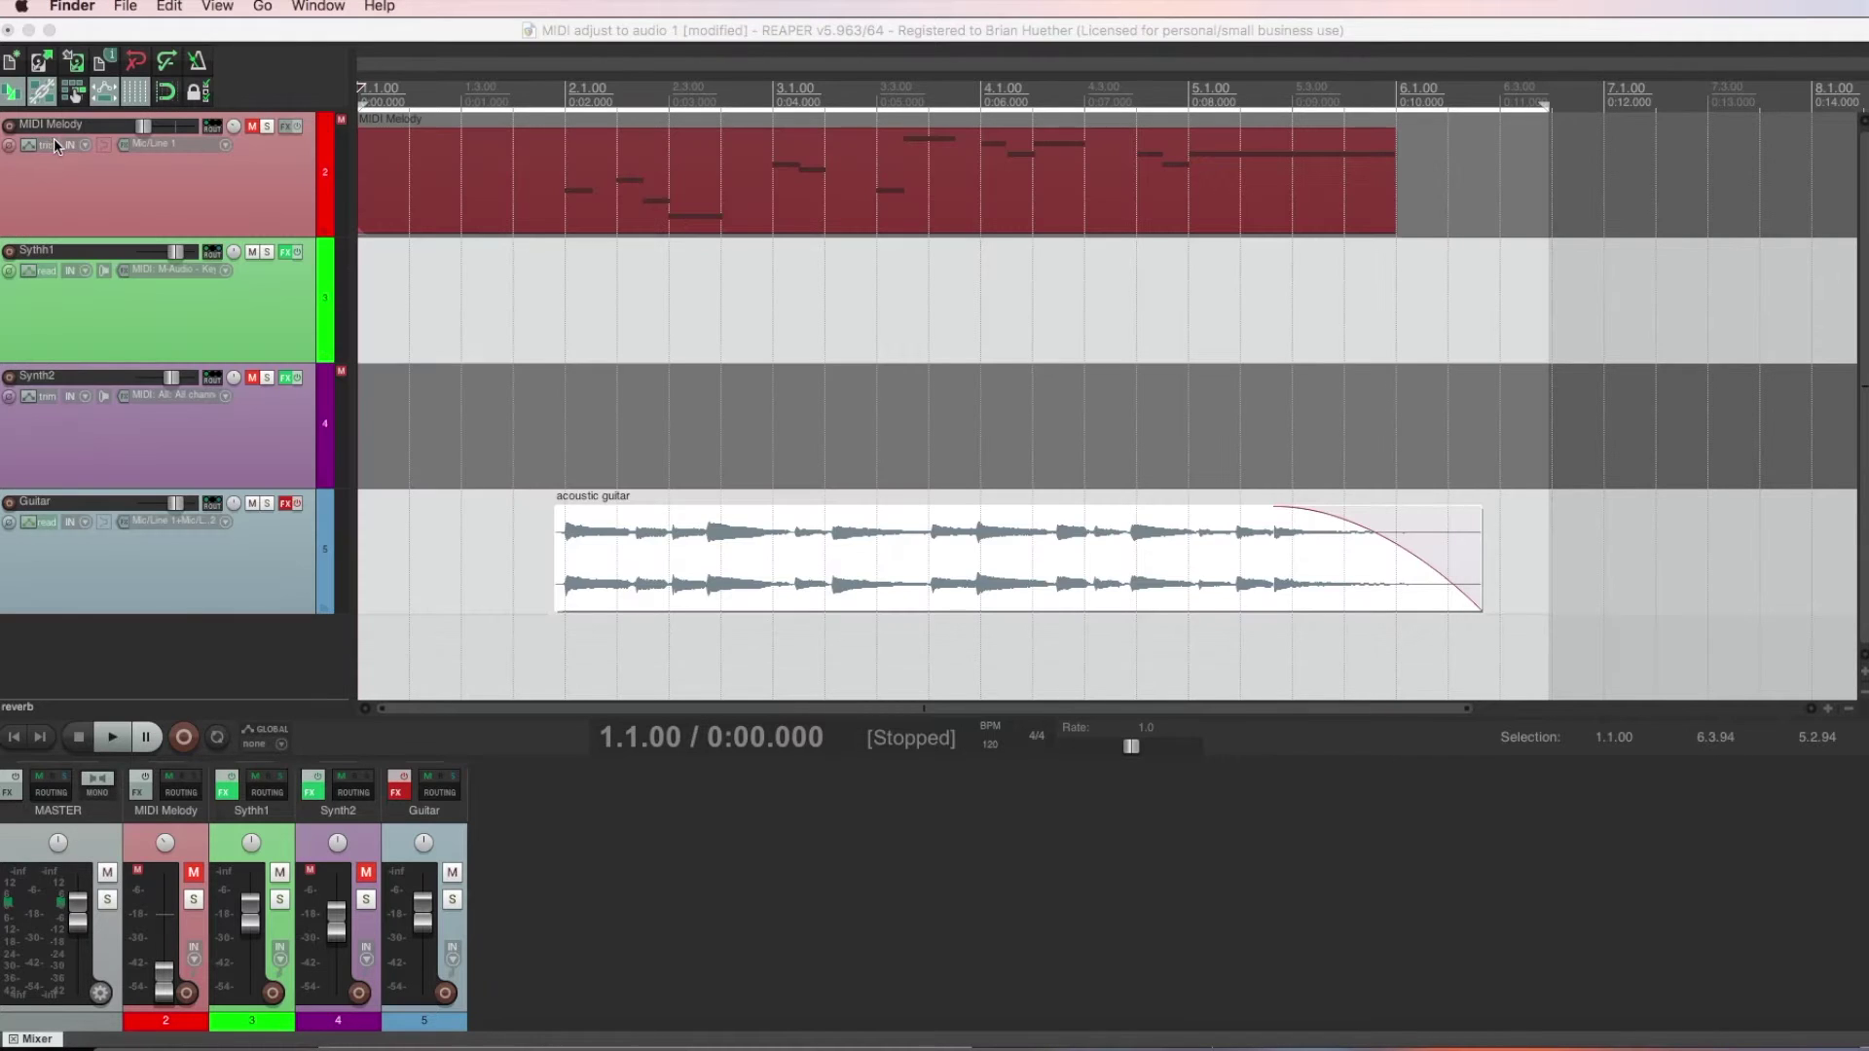
left_click(477, 54)
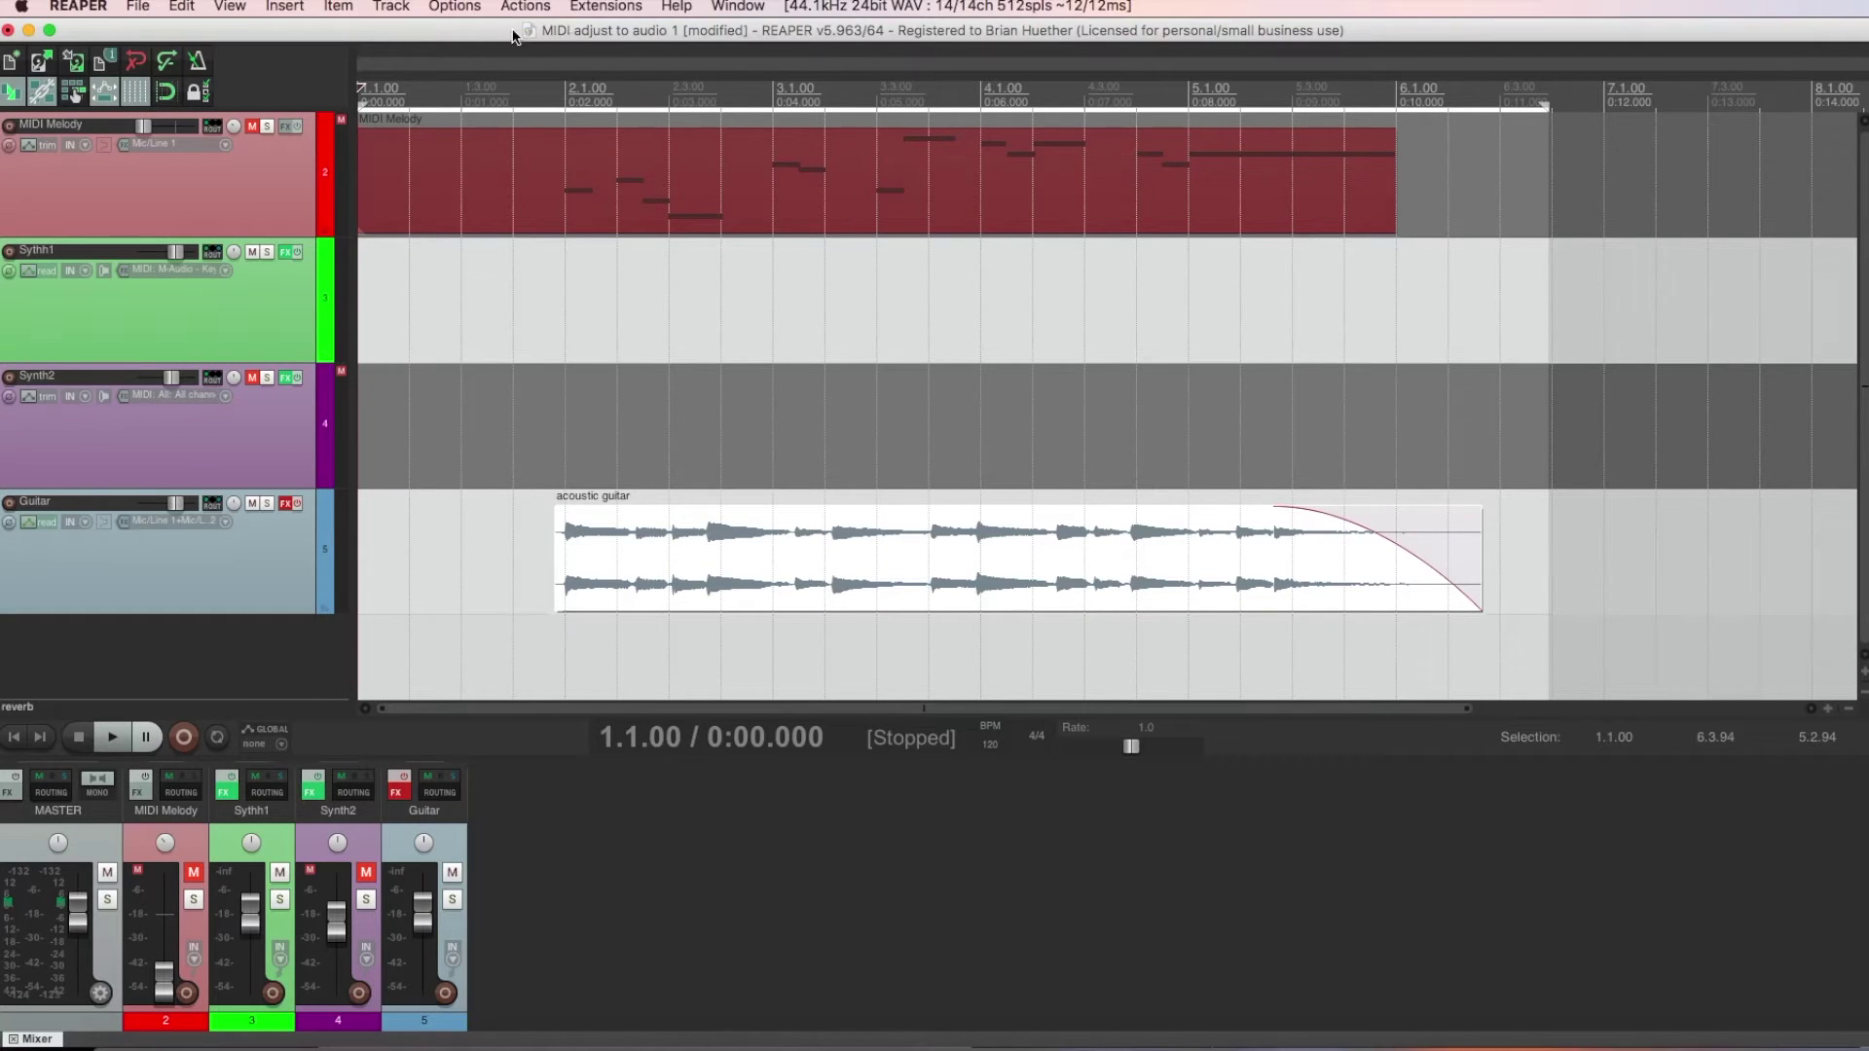
left_click(606, 6)
mouse_move(598, 34)
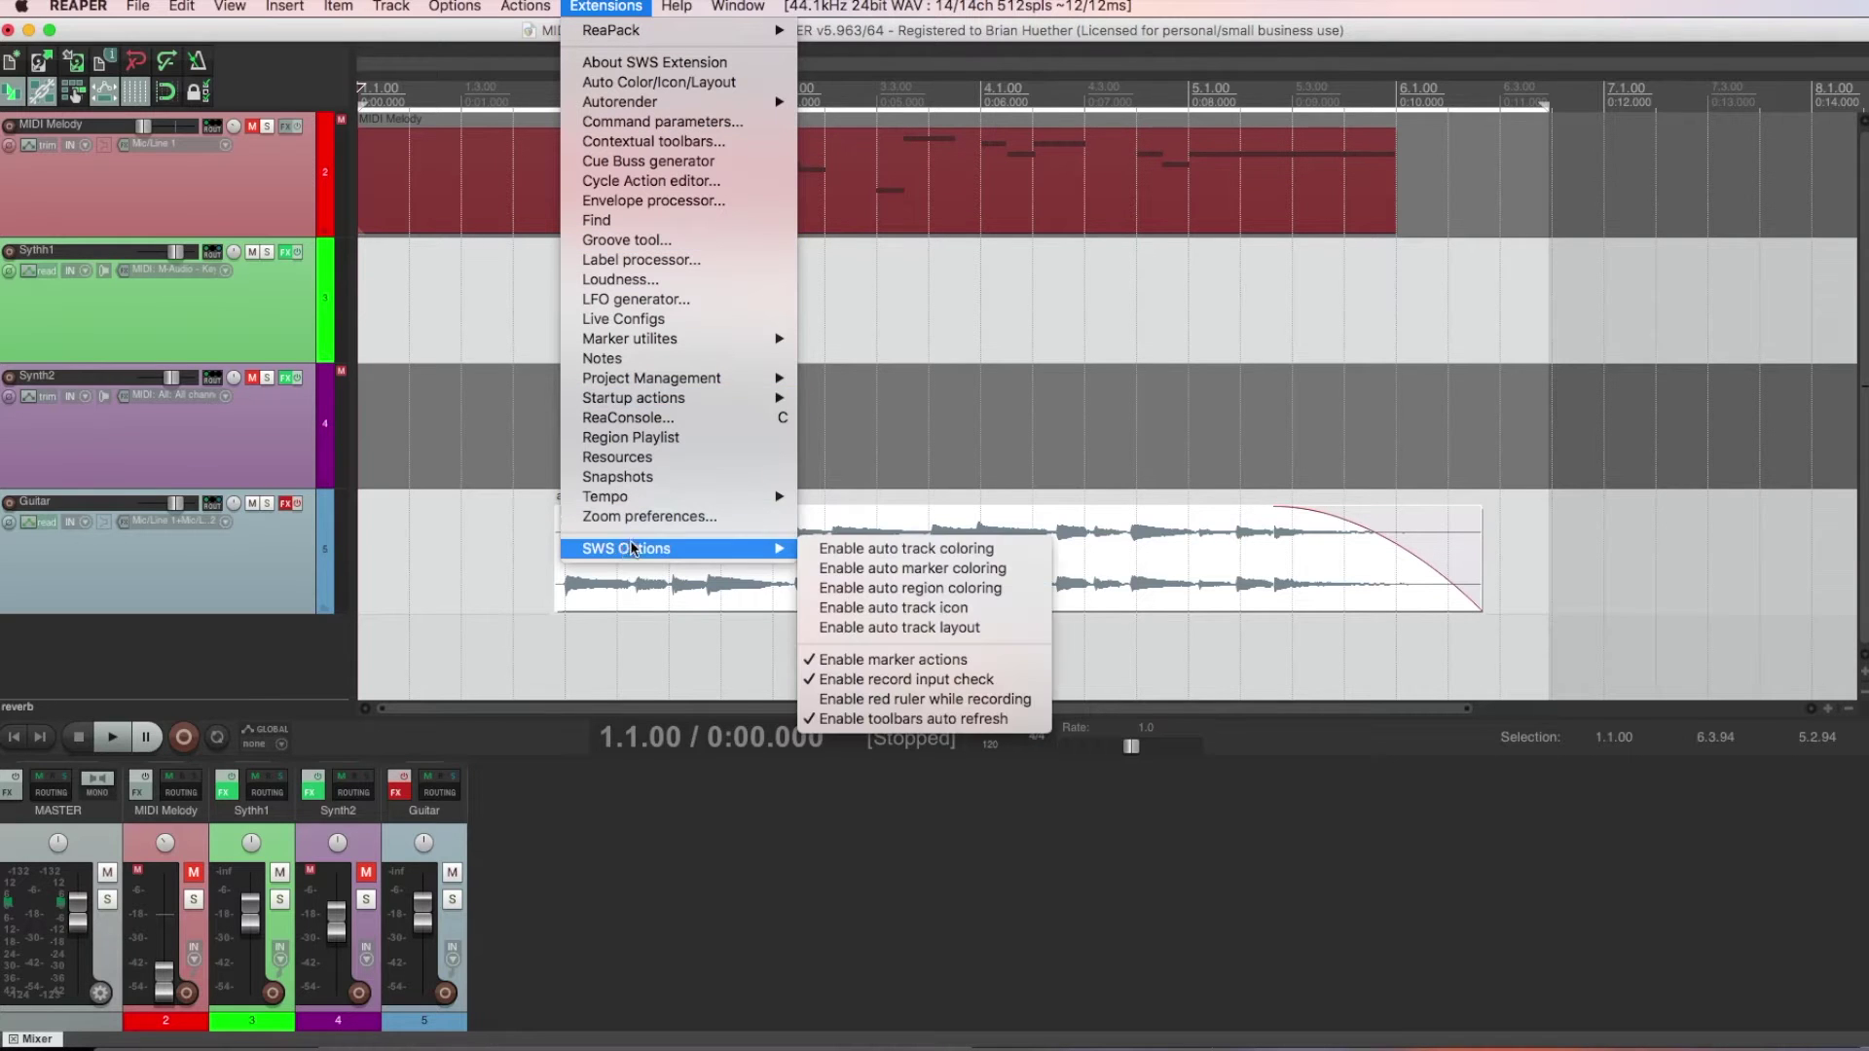
left_click(537, 471)
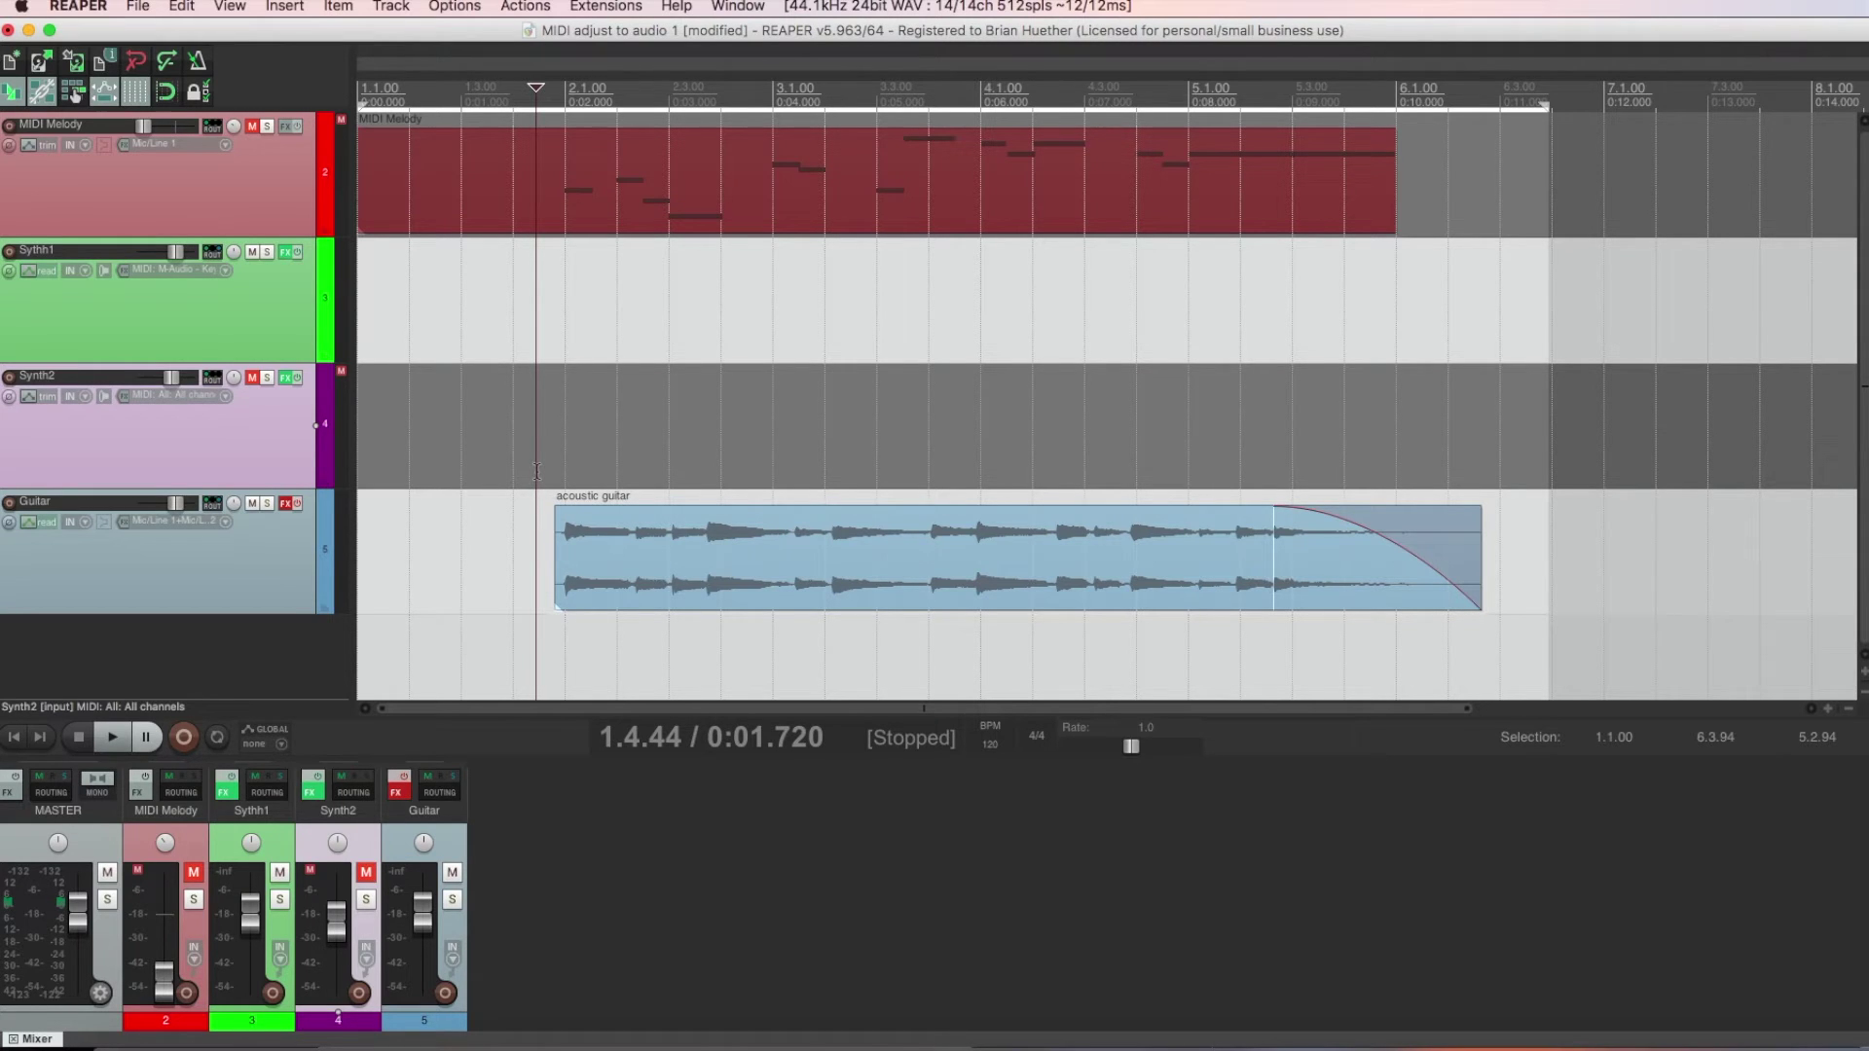
left_click(619, 9)
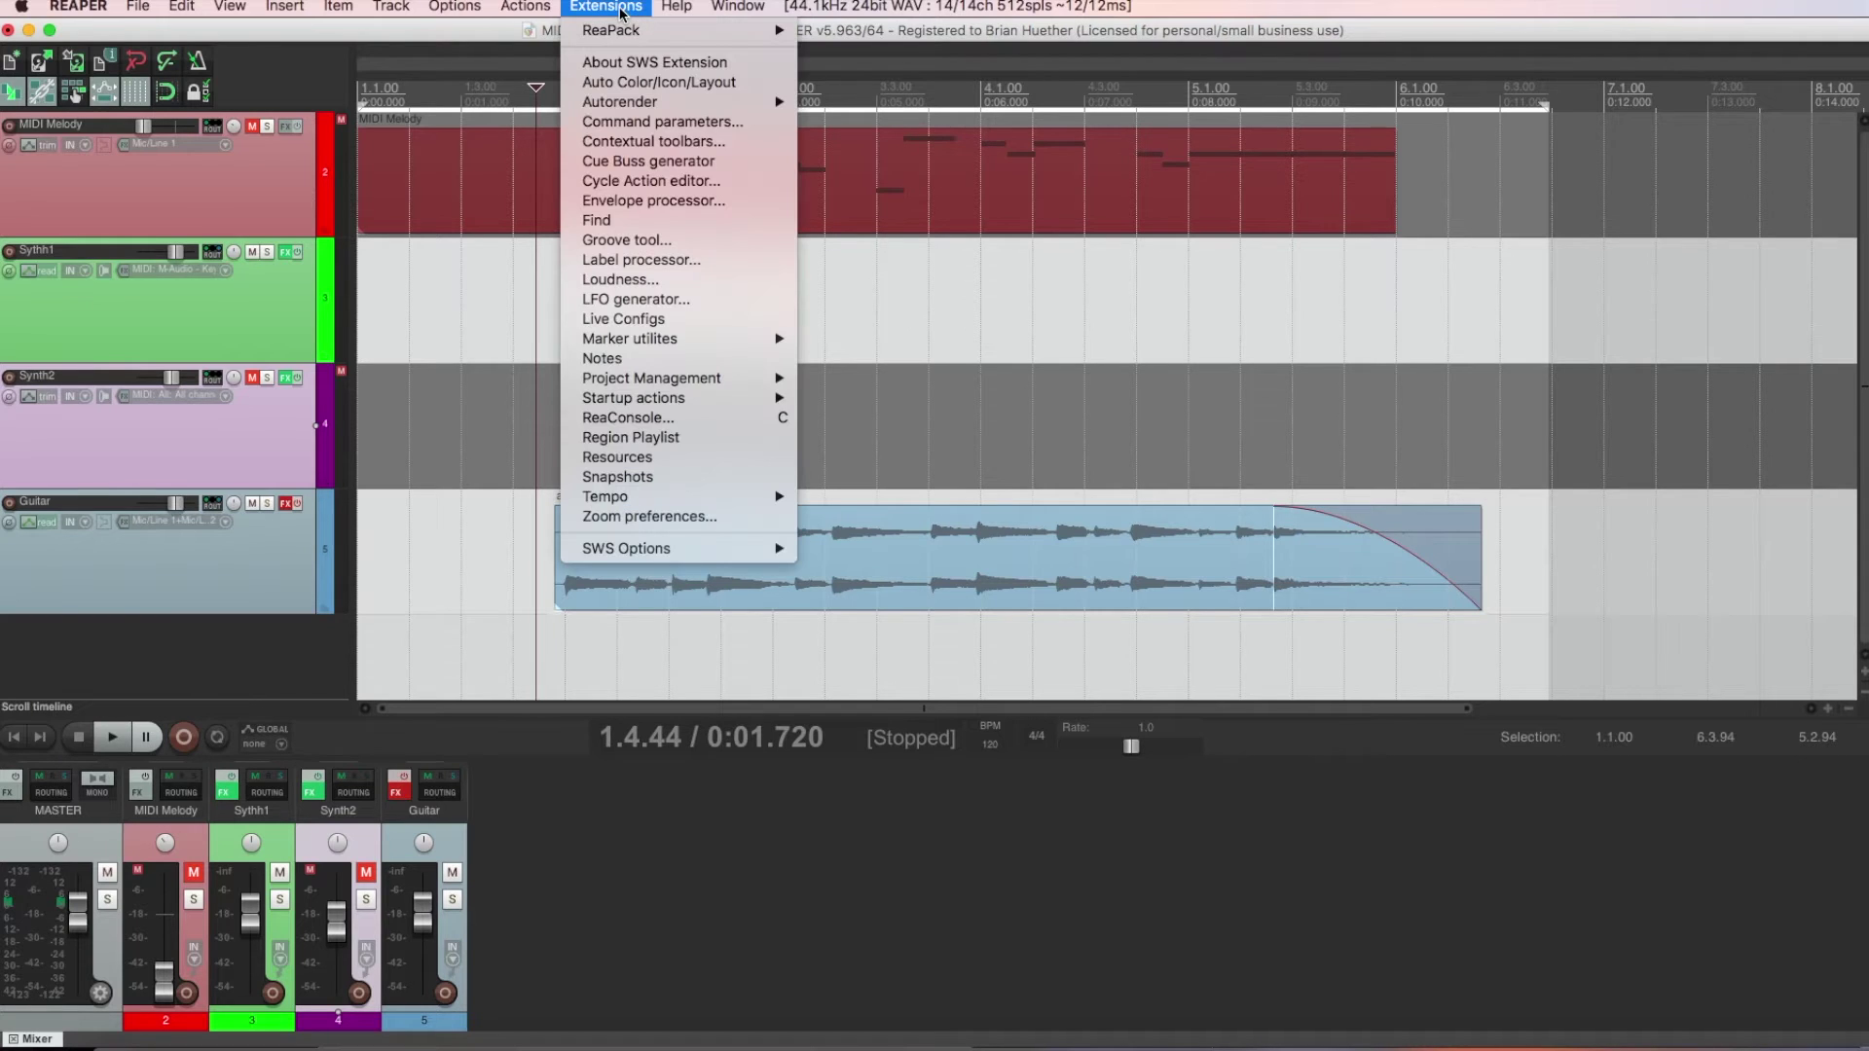
mouse_move(624, 30)
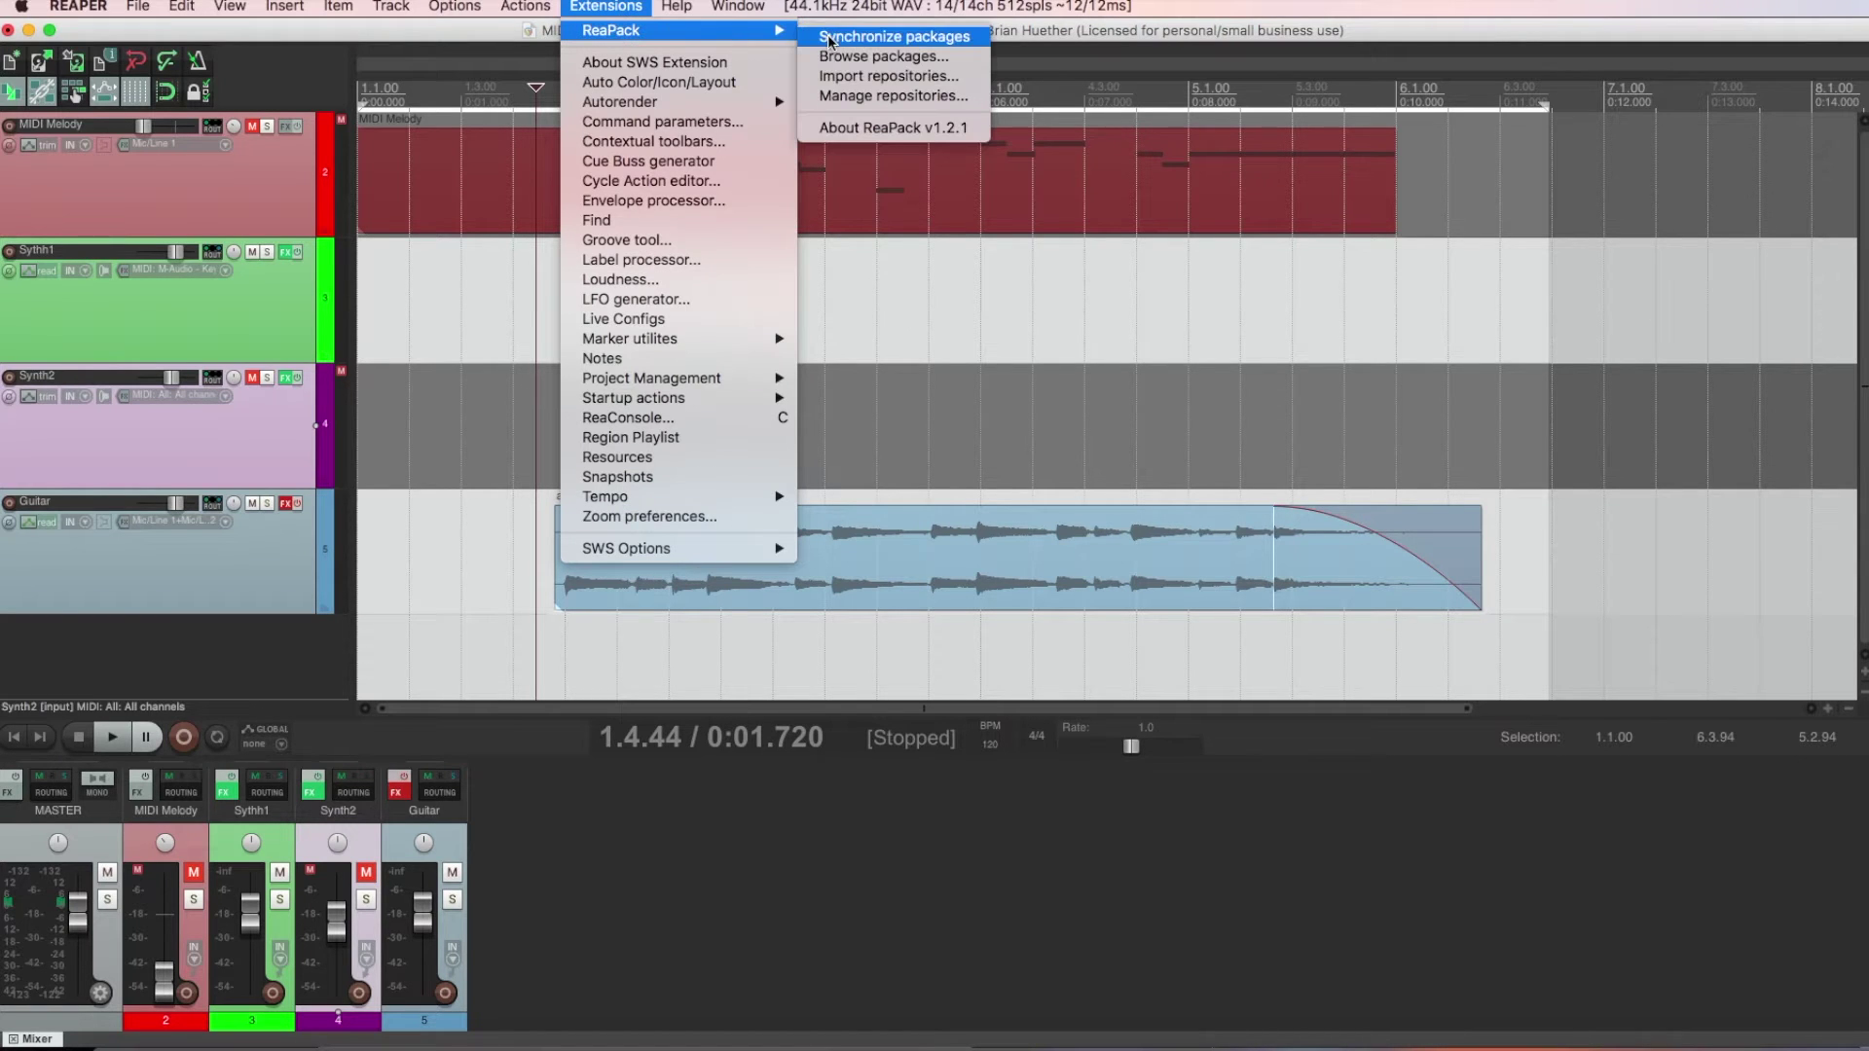
left_click(853, 76)
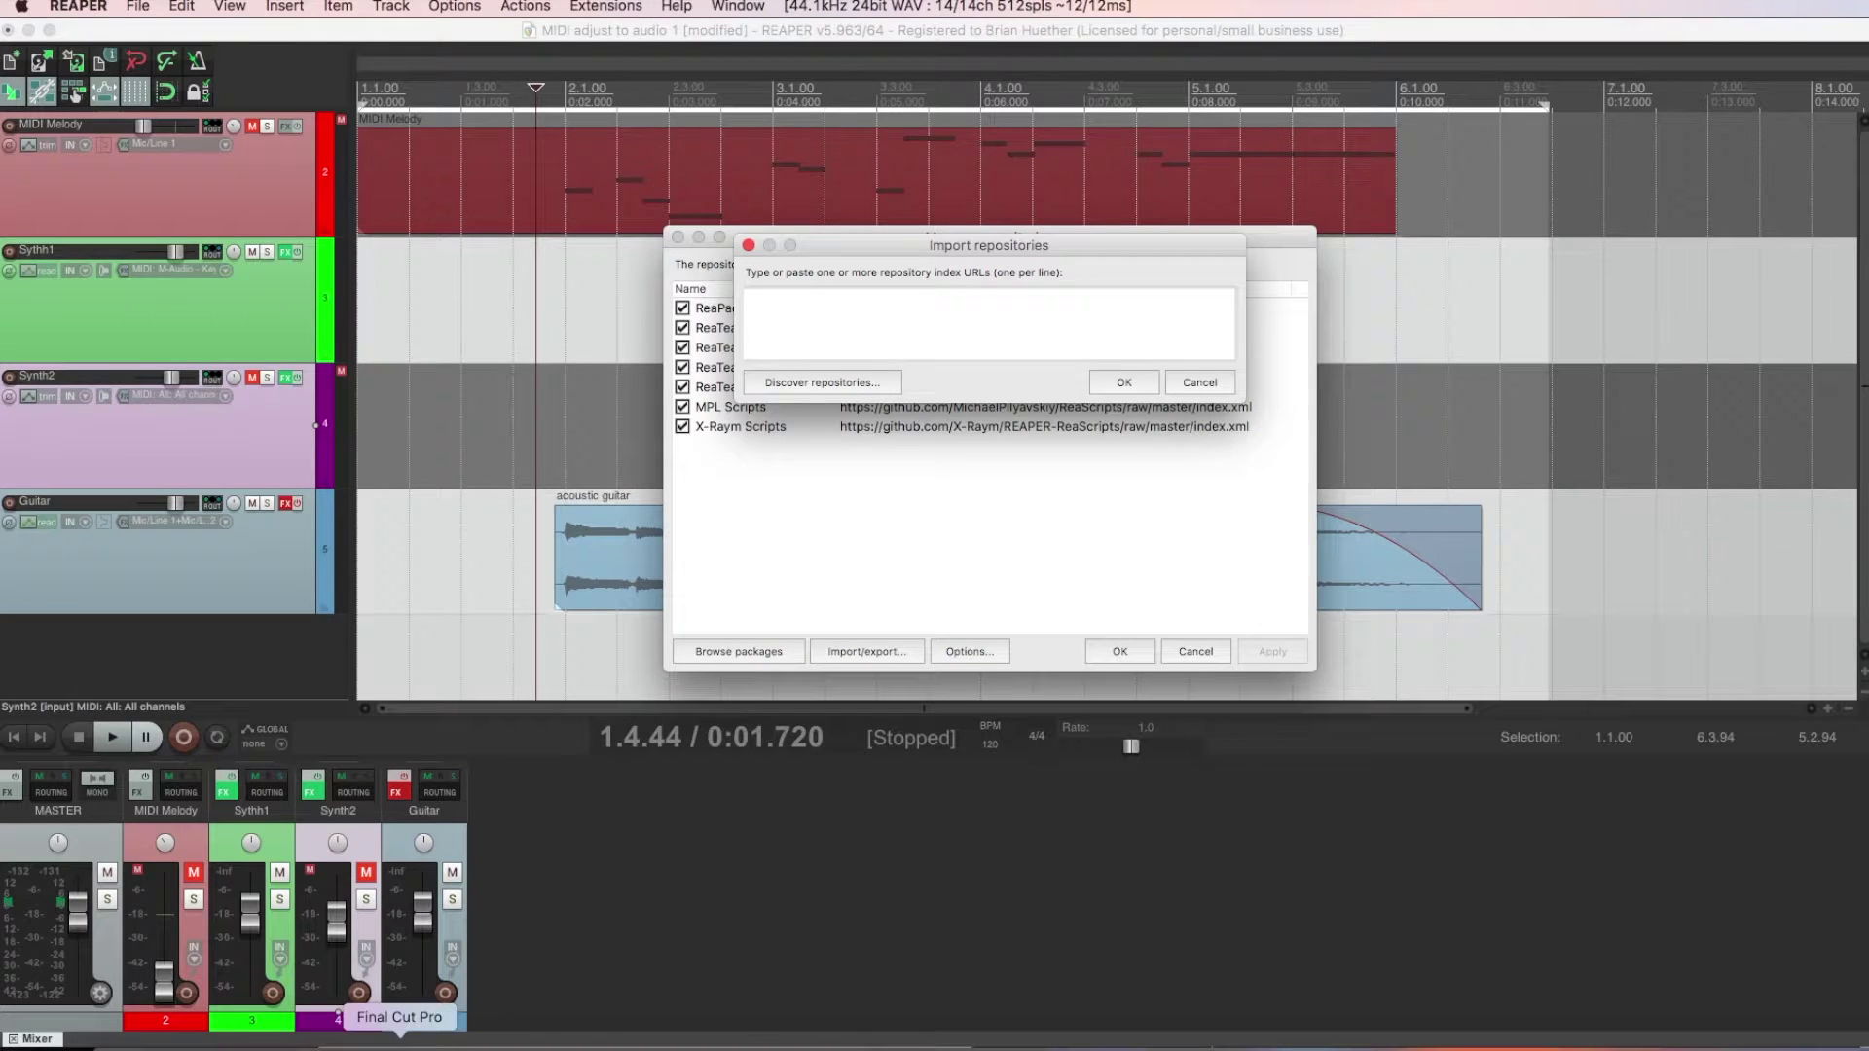
Copy the ReaScripts index.xml URL from Chrome's address bar and return to REAPER.
left_click(345, 1044)
left_click(664, 49)
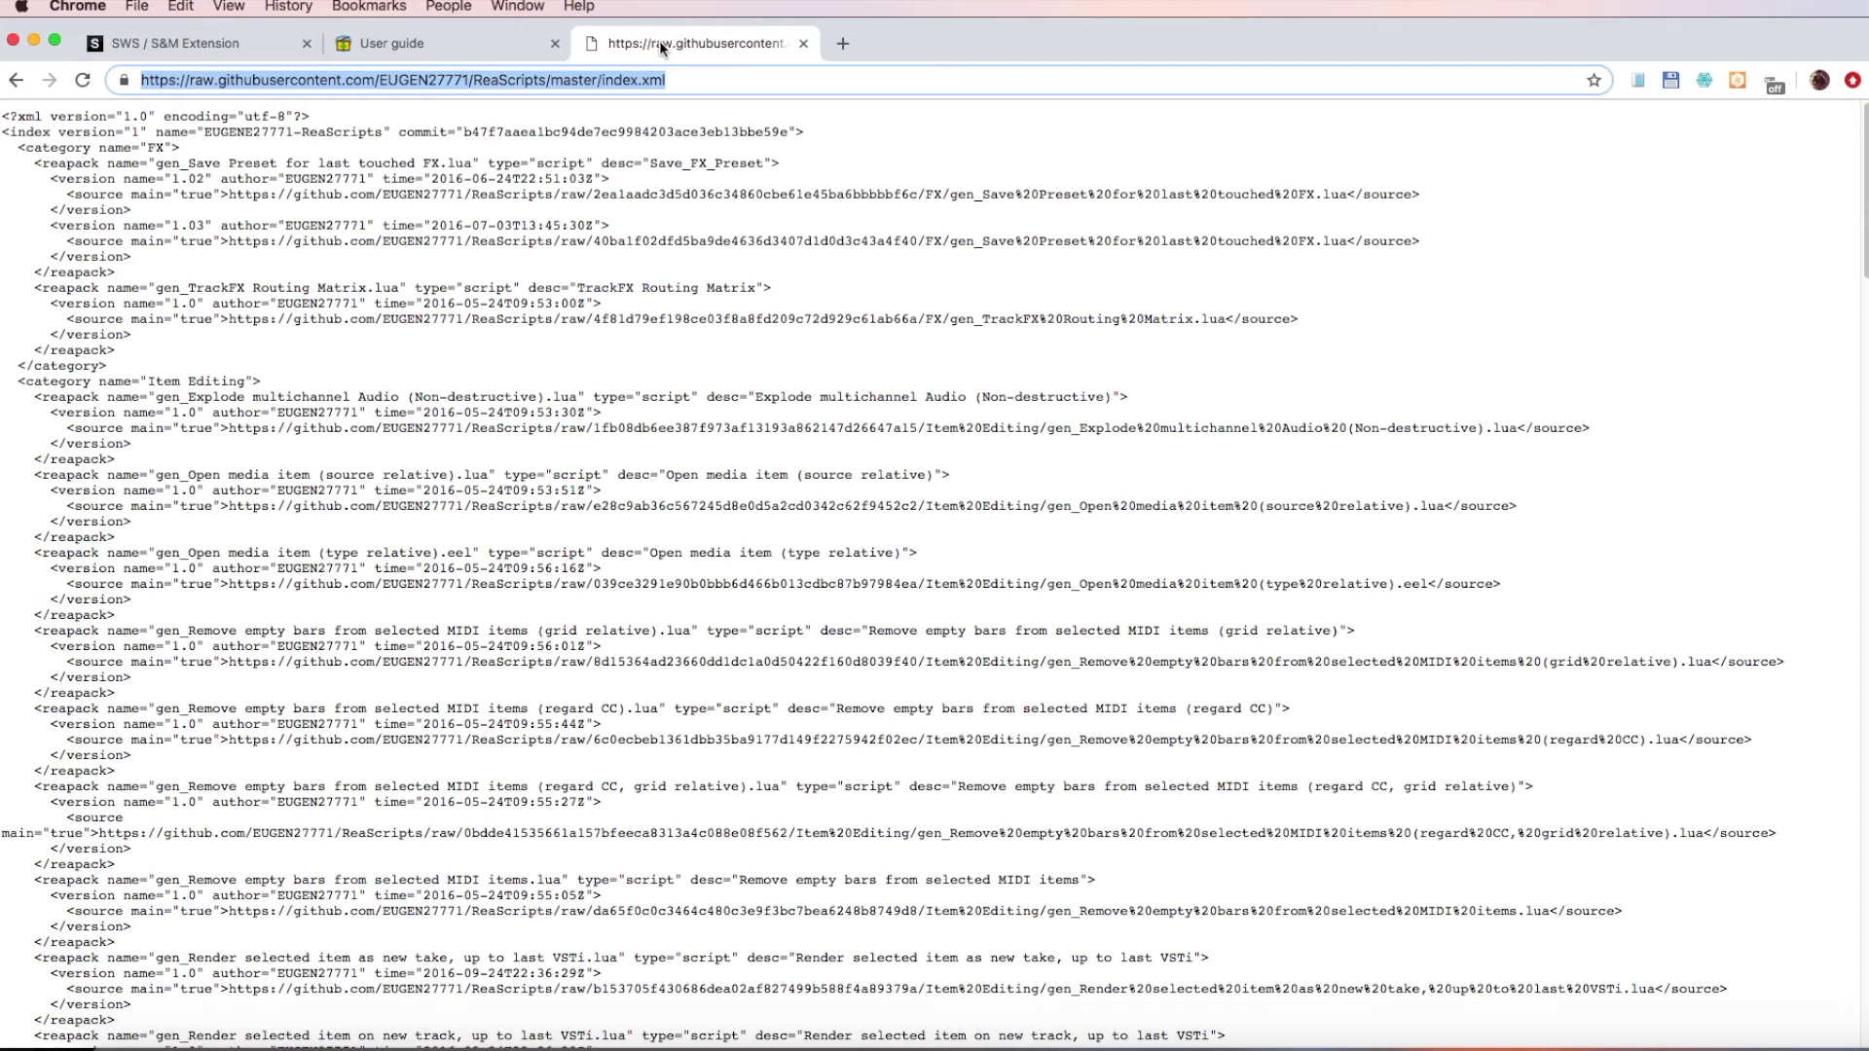
left_click(525, 76)
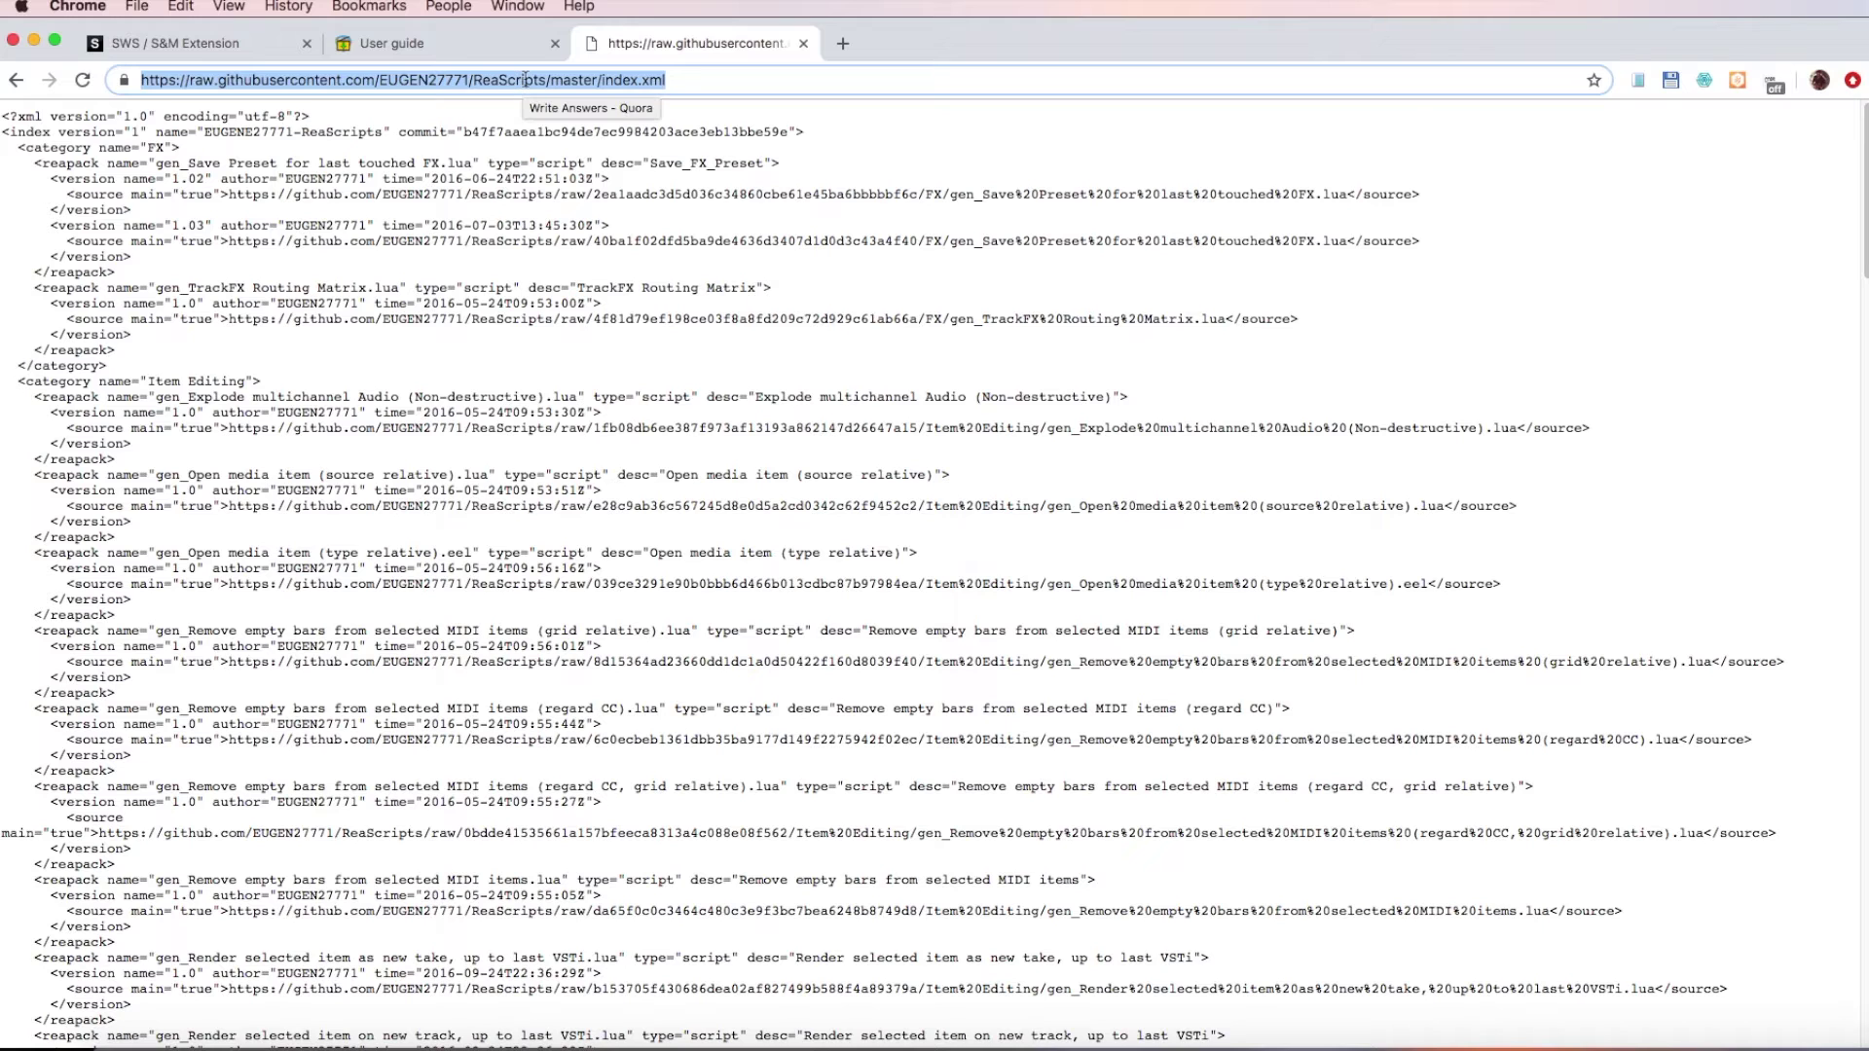
right_click(525, 77)
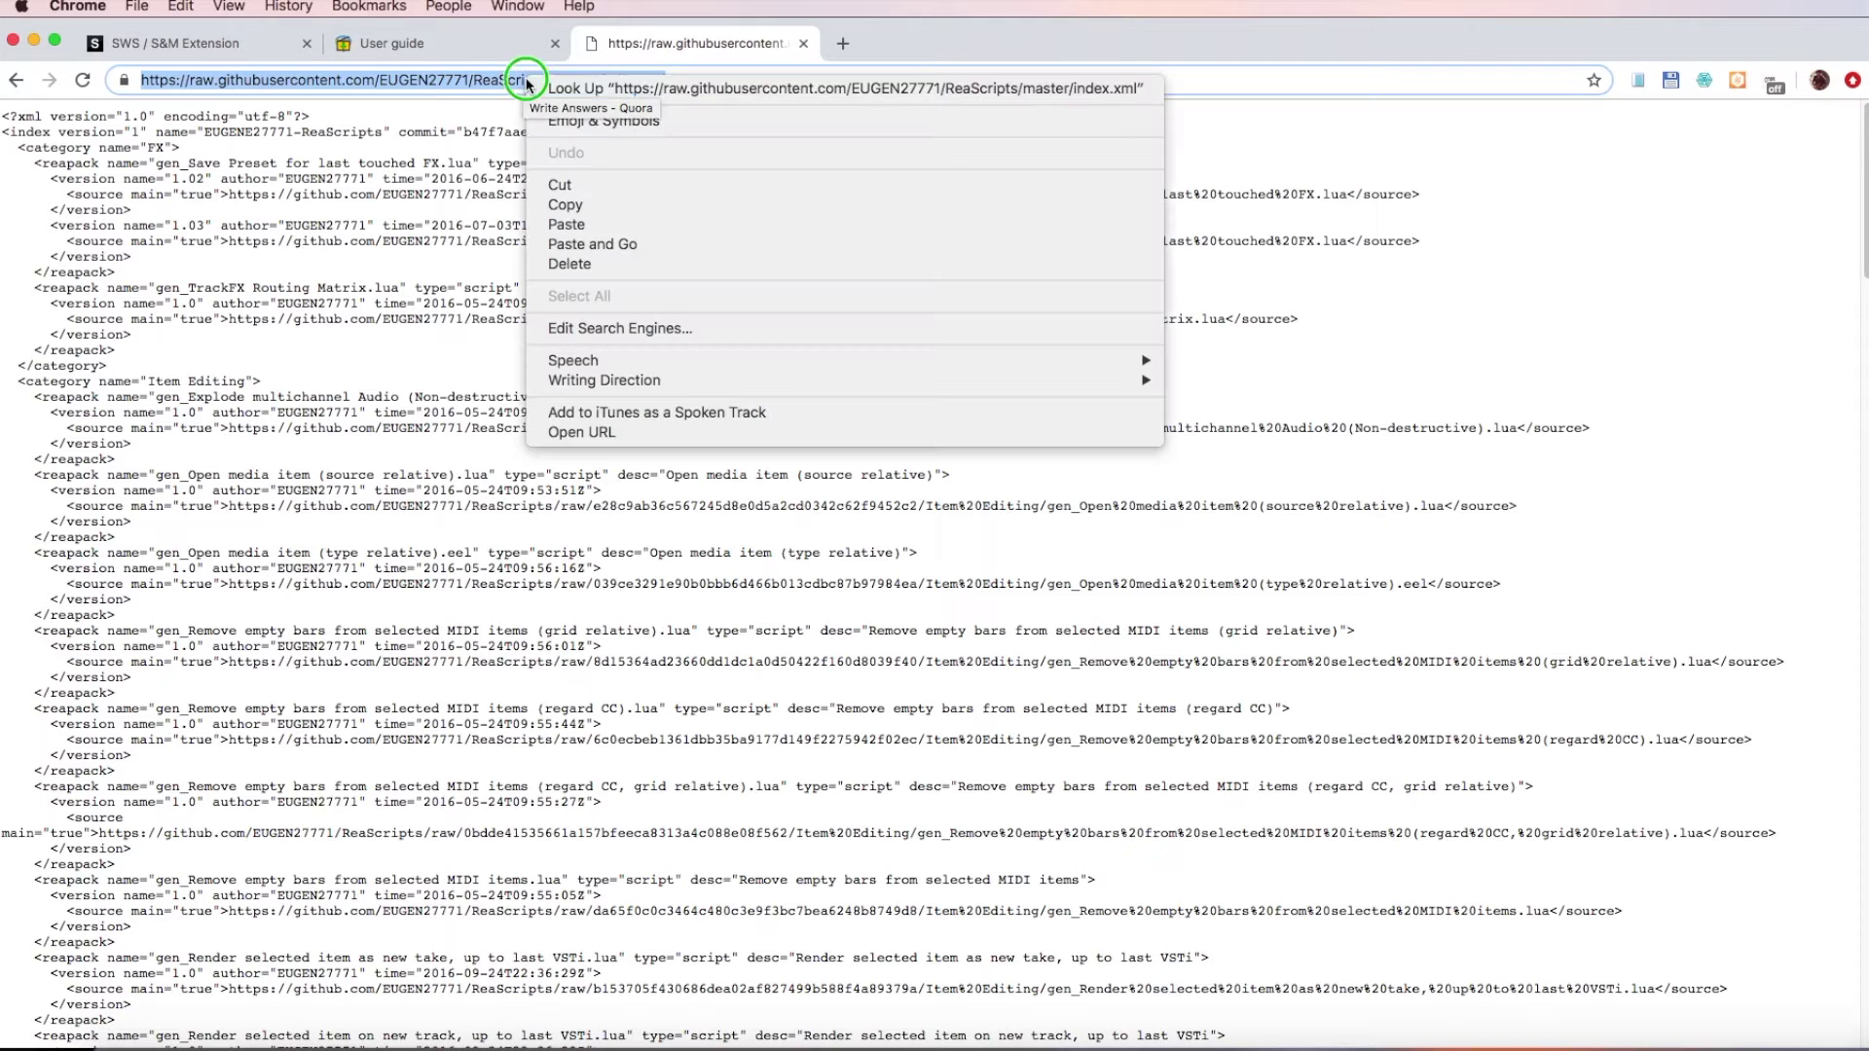
left_click(580, 206)
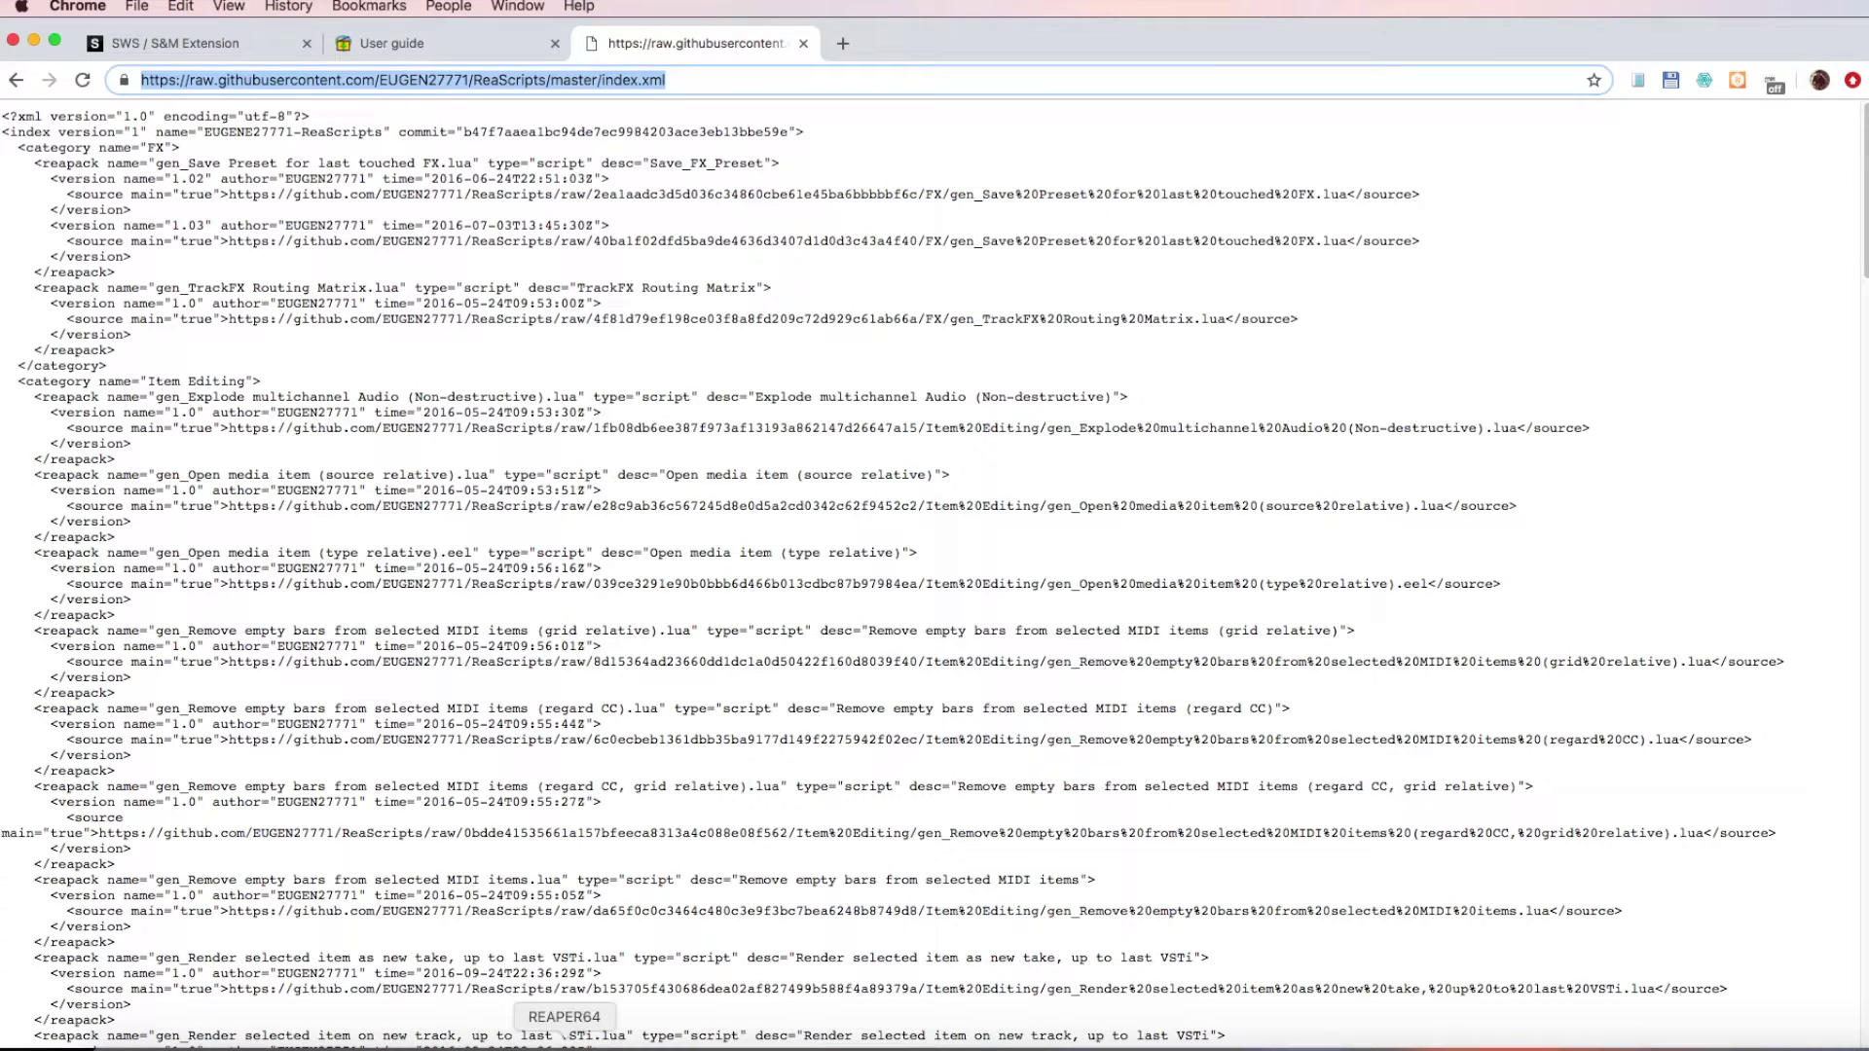
left_click(565, 1042)
Paste the copied ReaScripts index URL into the Import repositories box and confirm the import.
right_click(797, 301)
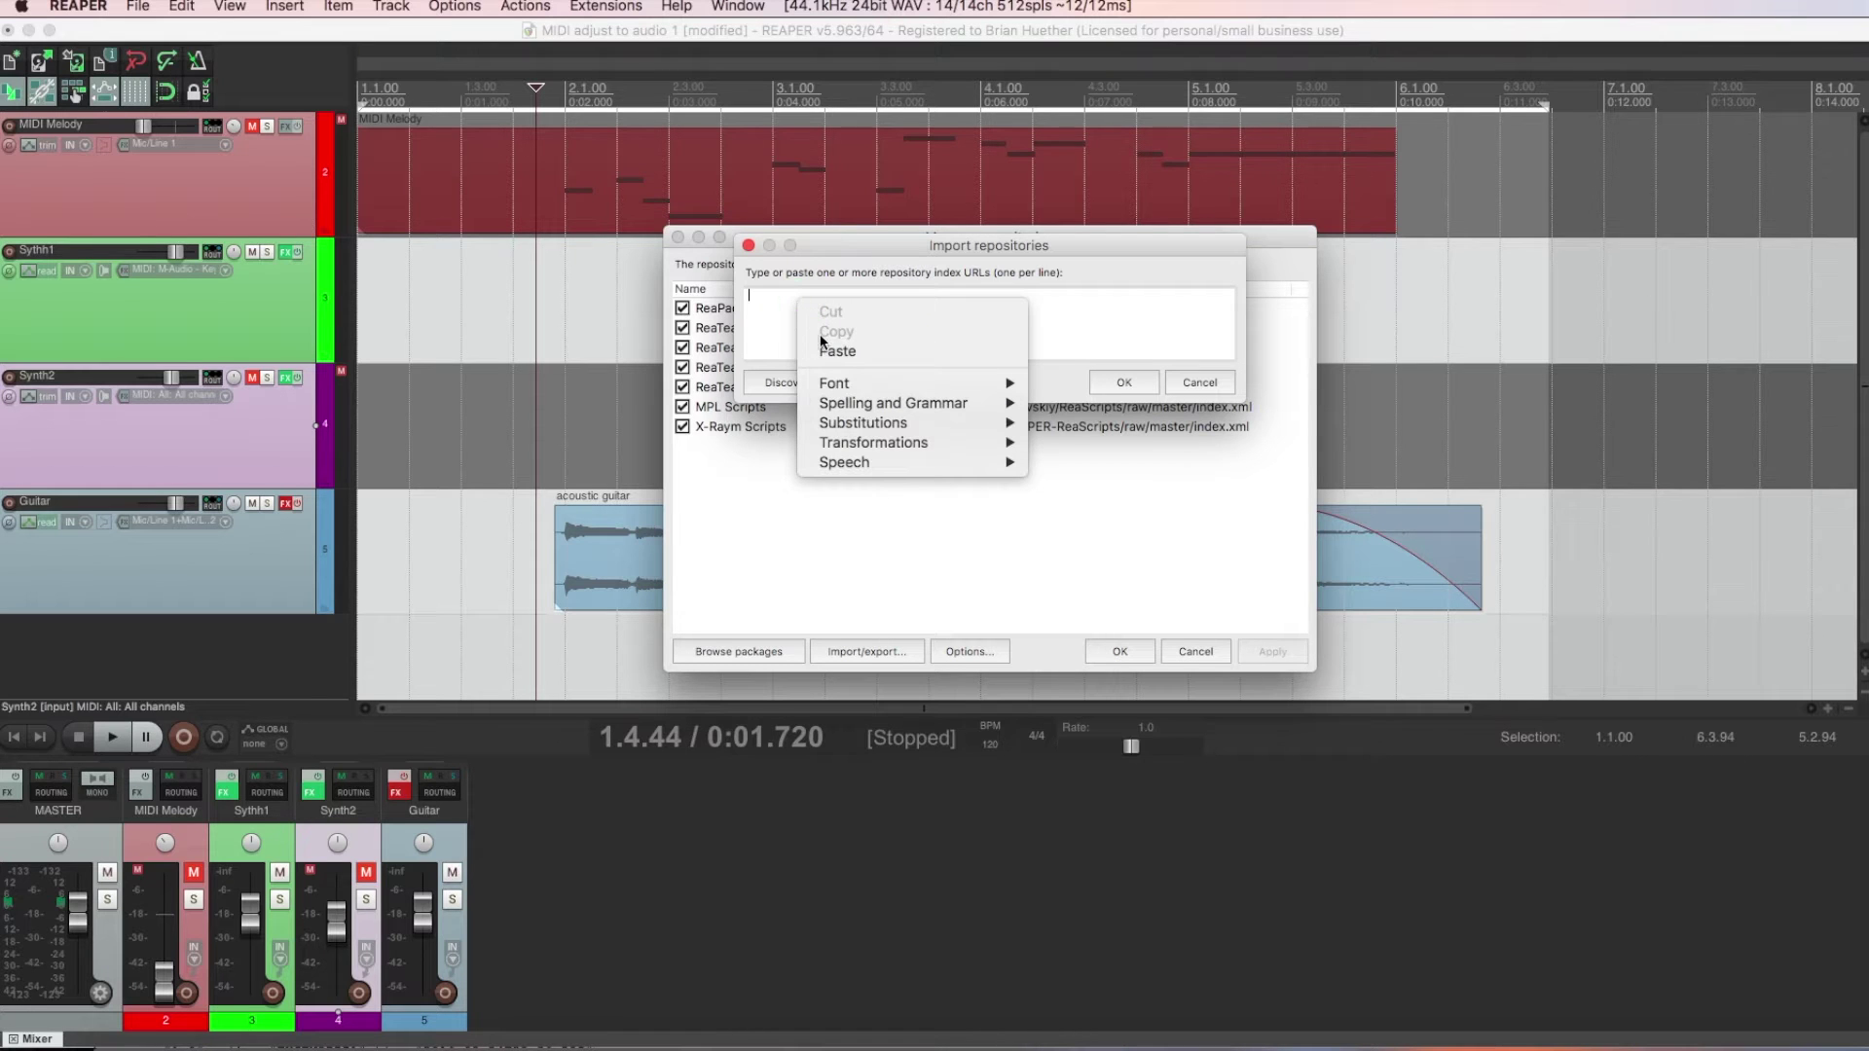
left_click(828, 350)
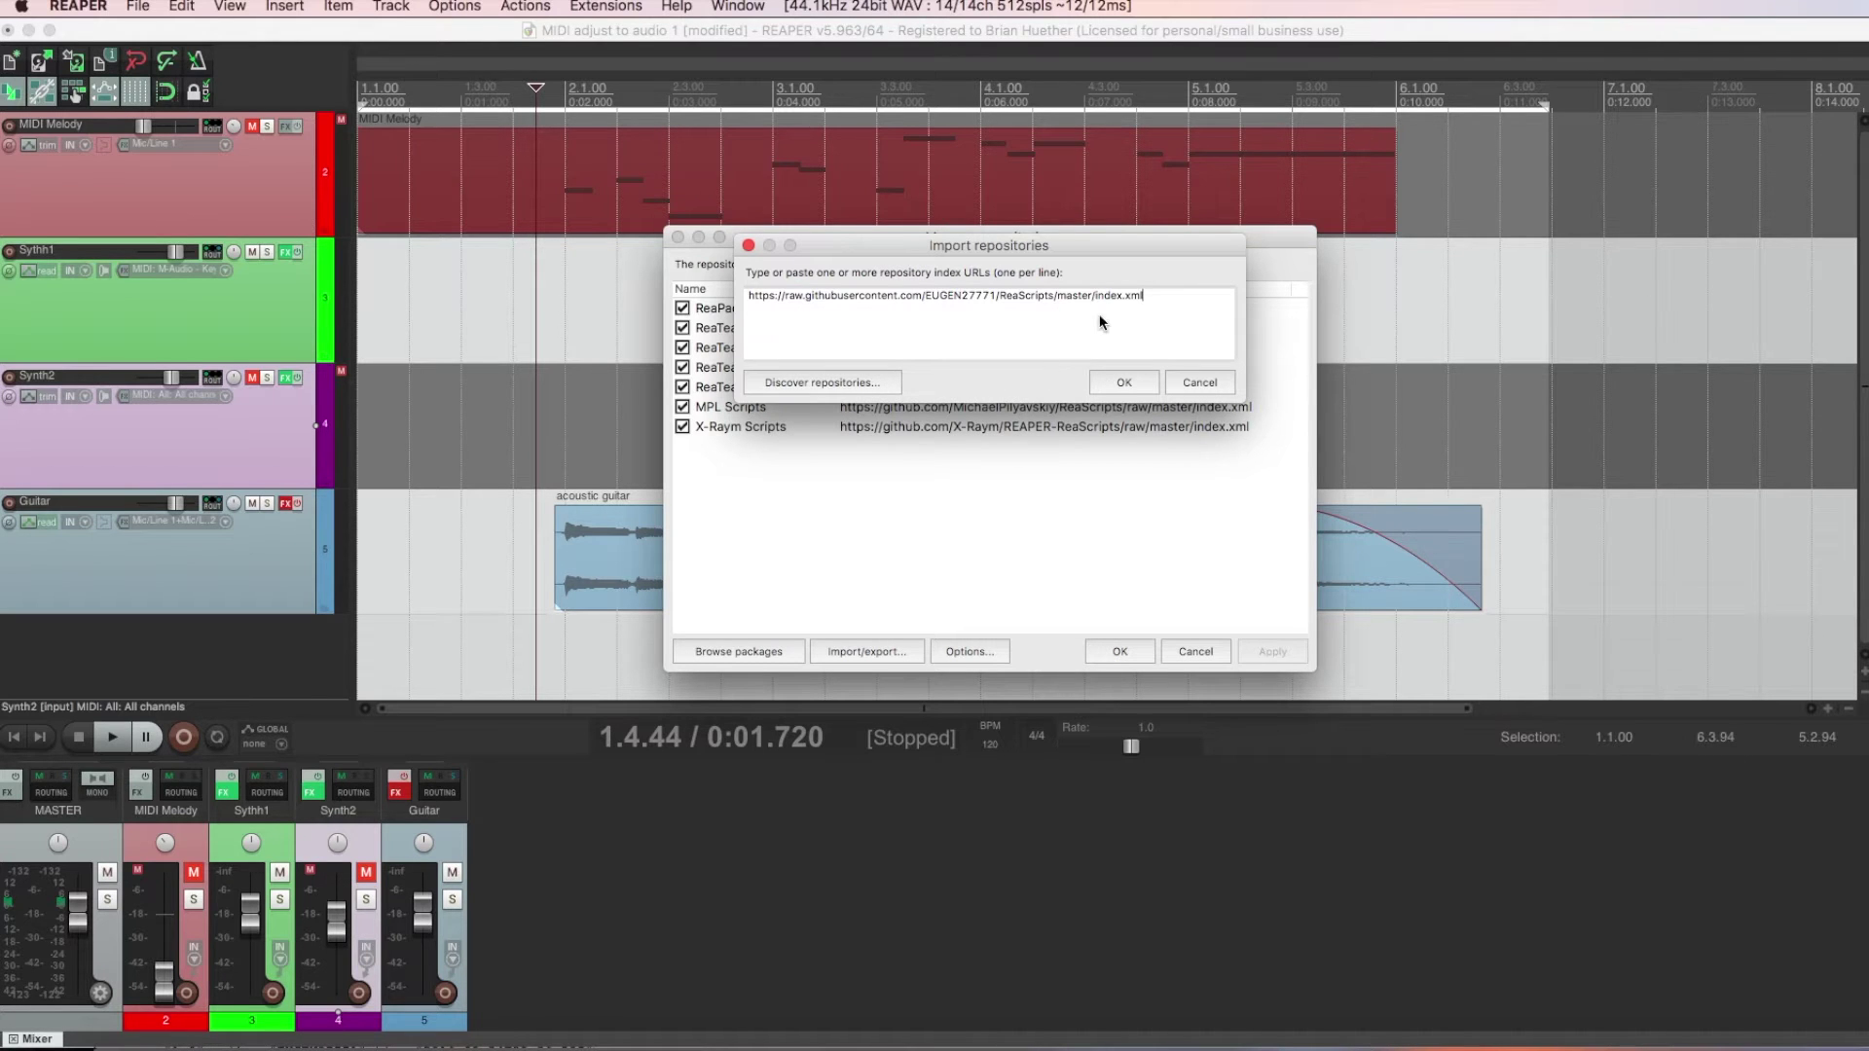
left_click(1127, 382)
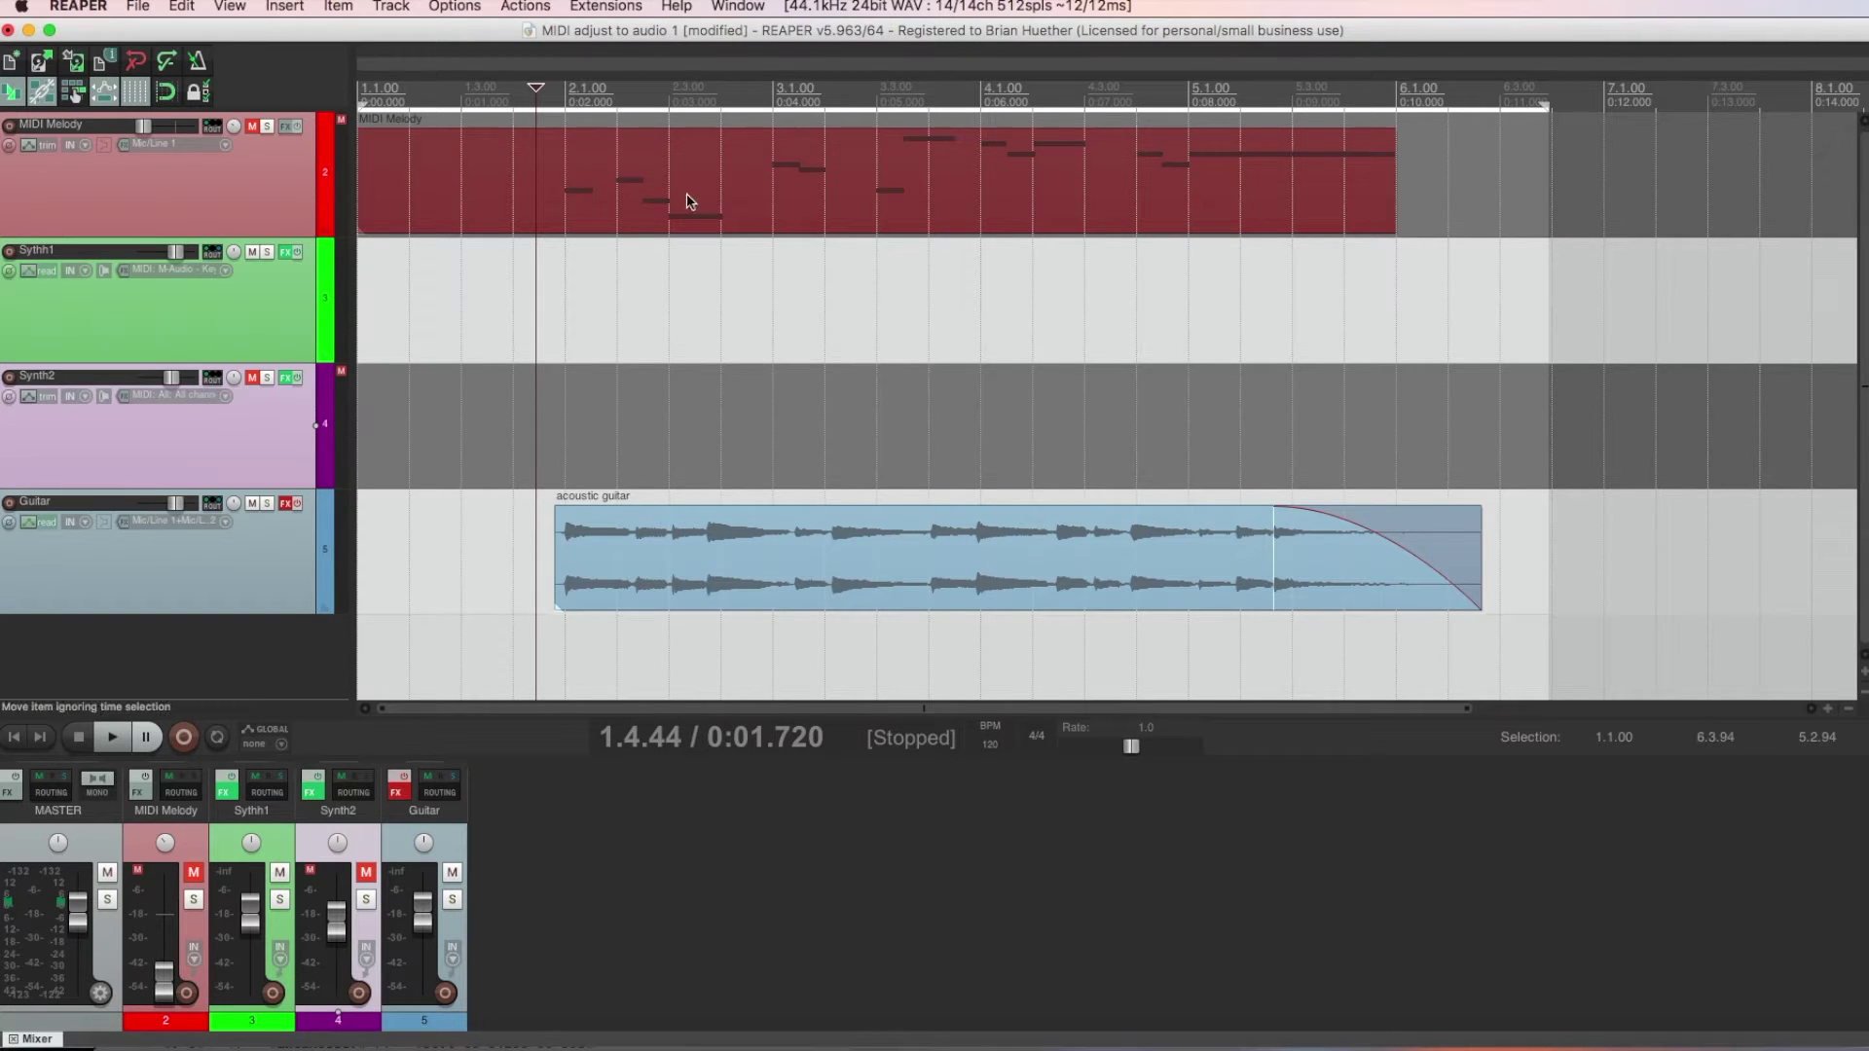
Install the 'Drums to MIDI (beta version)' v1.02 package from ReaPack's browser, filtered by 'drum'.
left_click(609, 8)
mouse_move(628, 32)
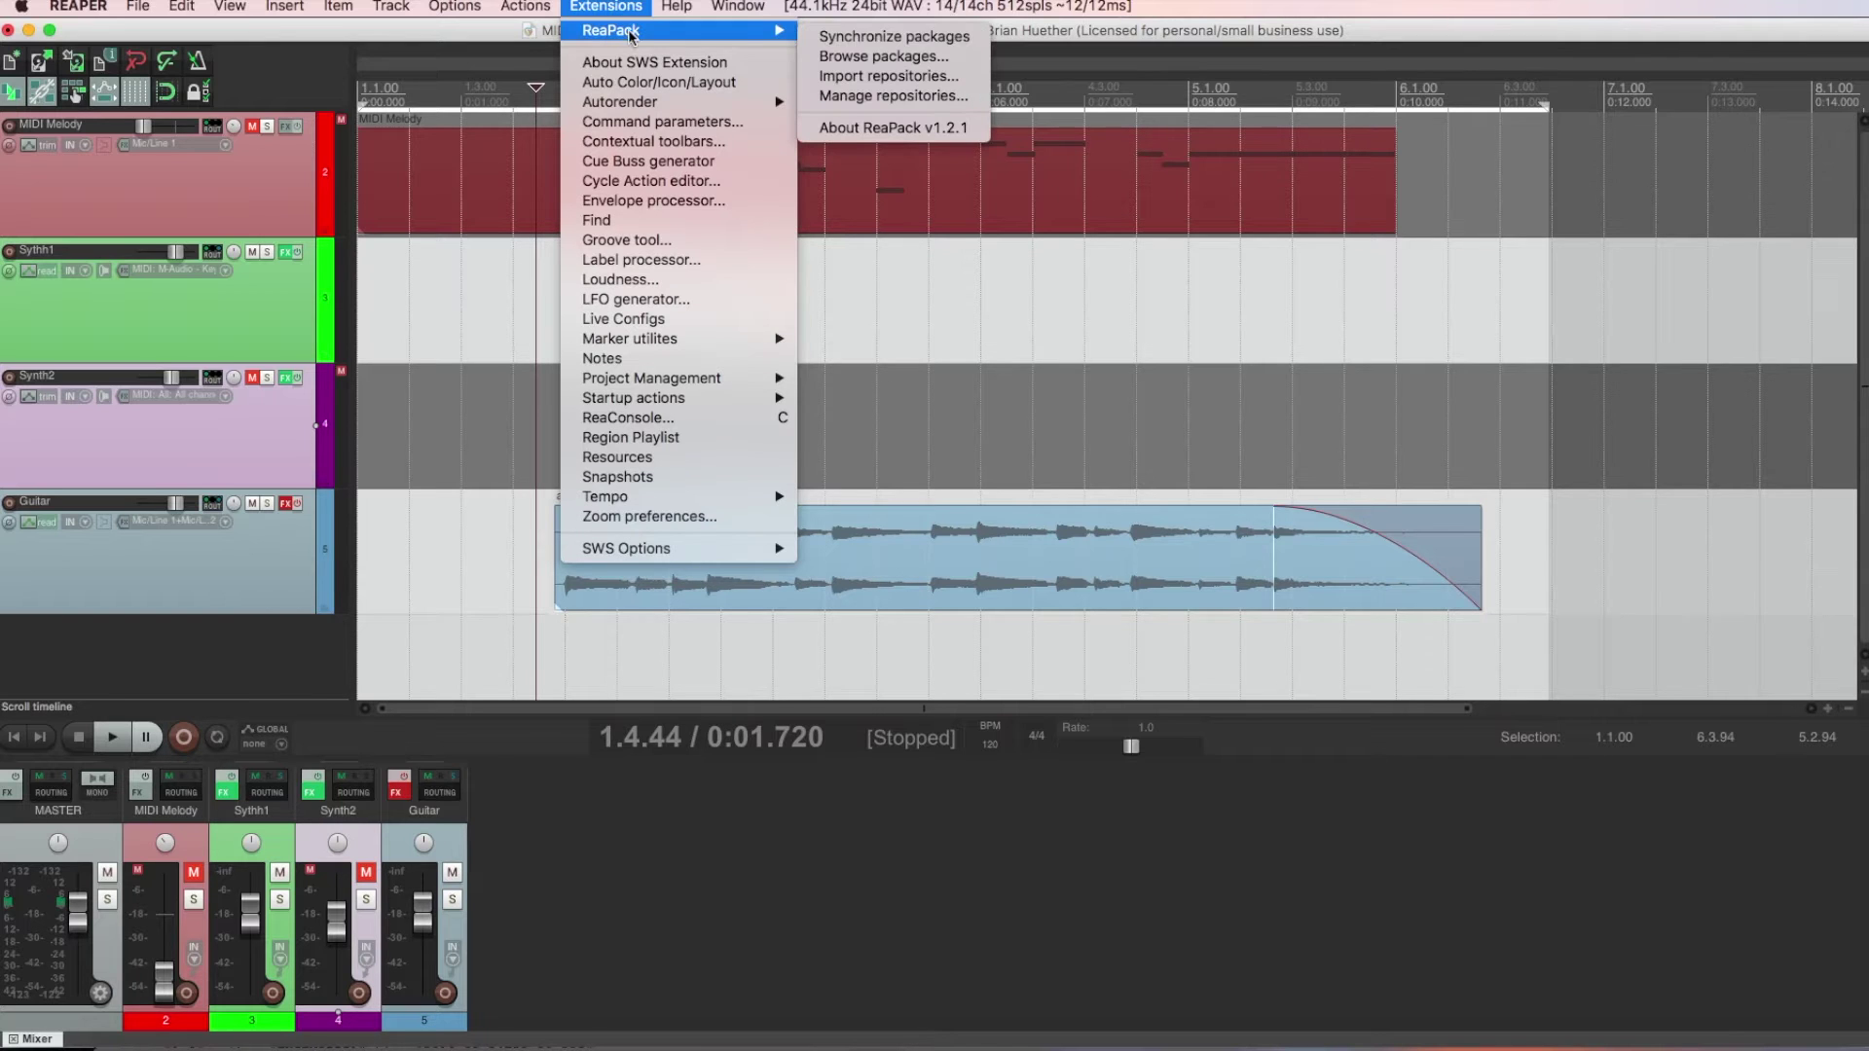
left_click(845, 59)
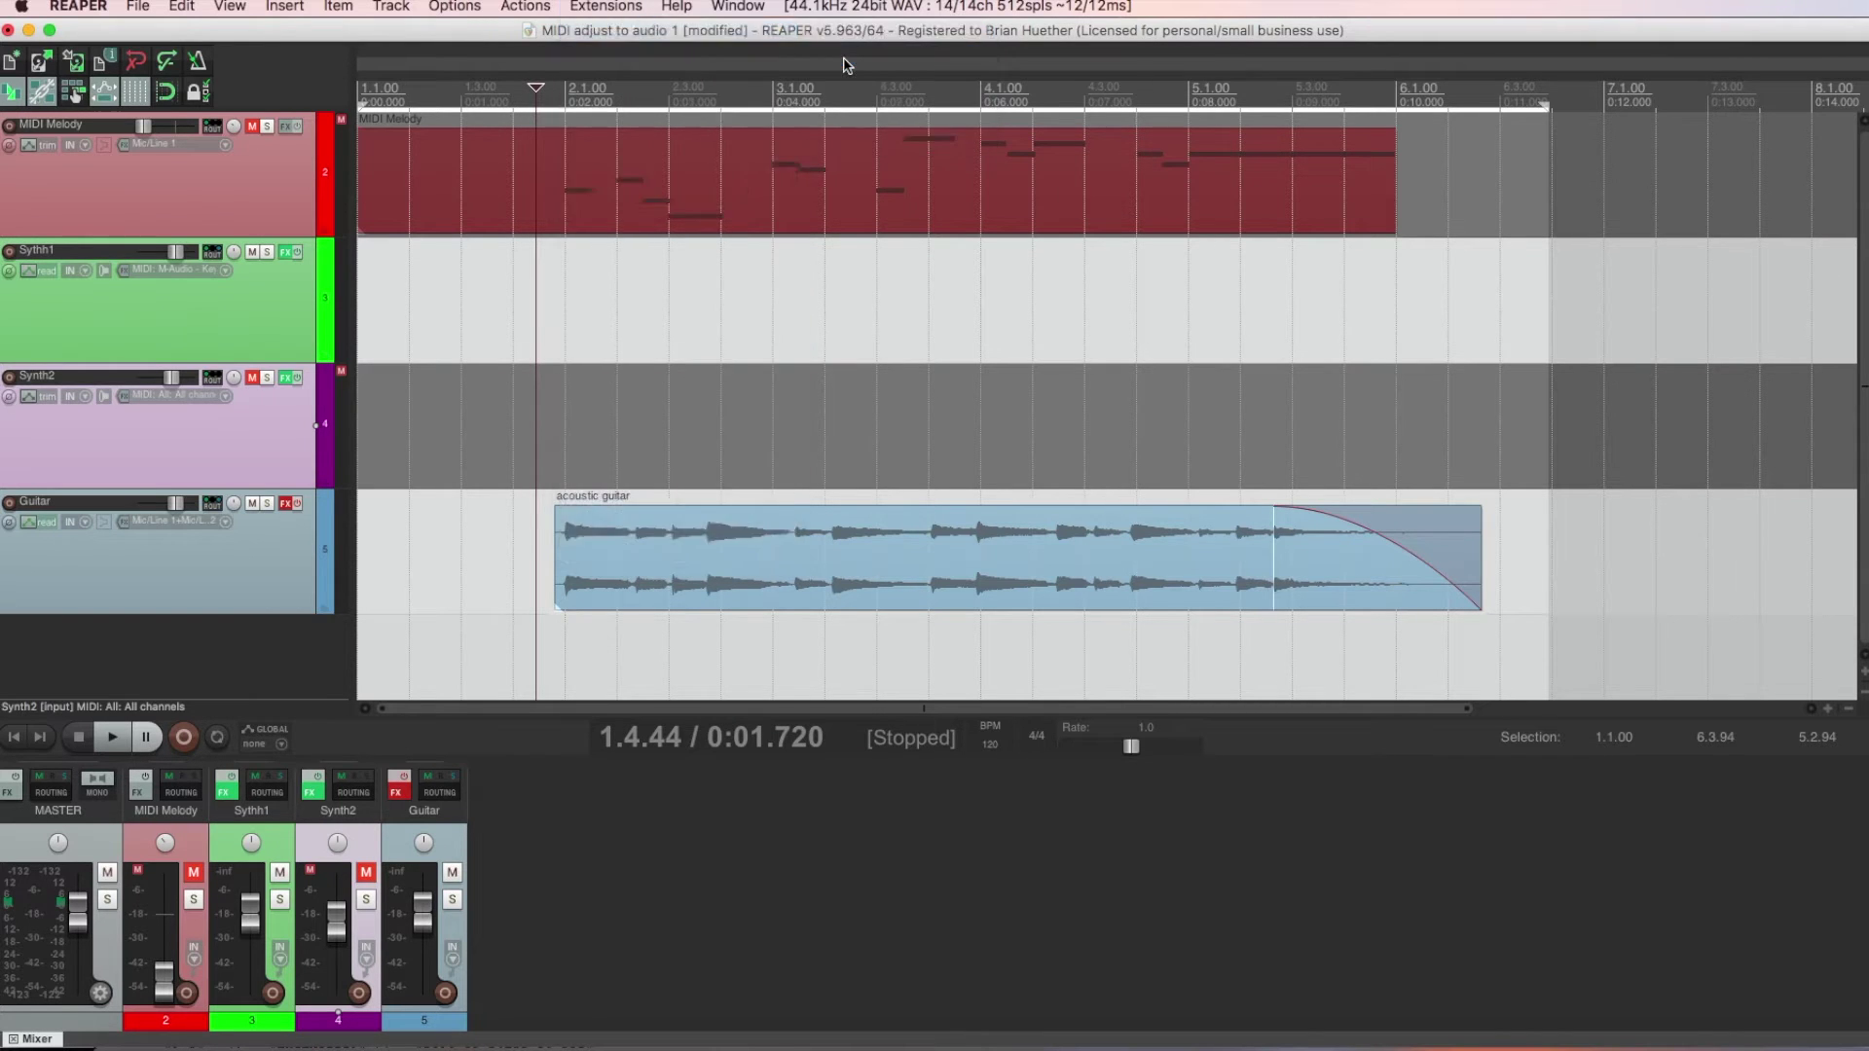
left_click(649, 151)
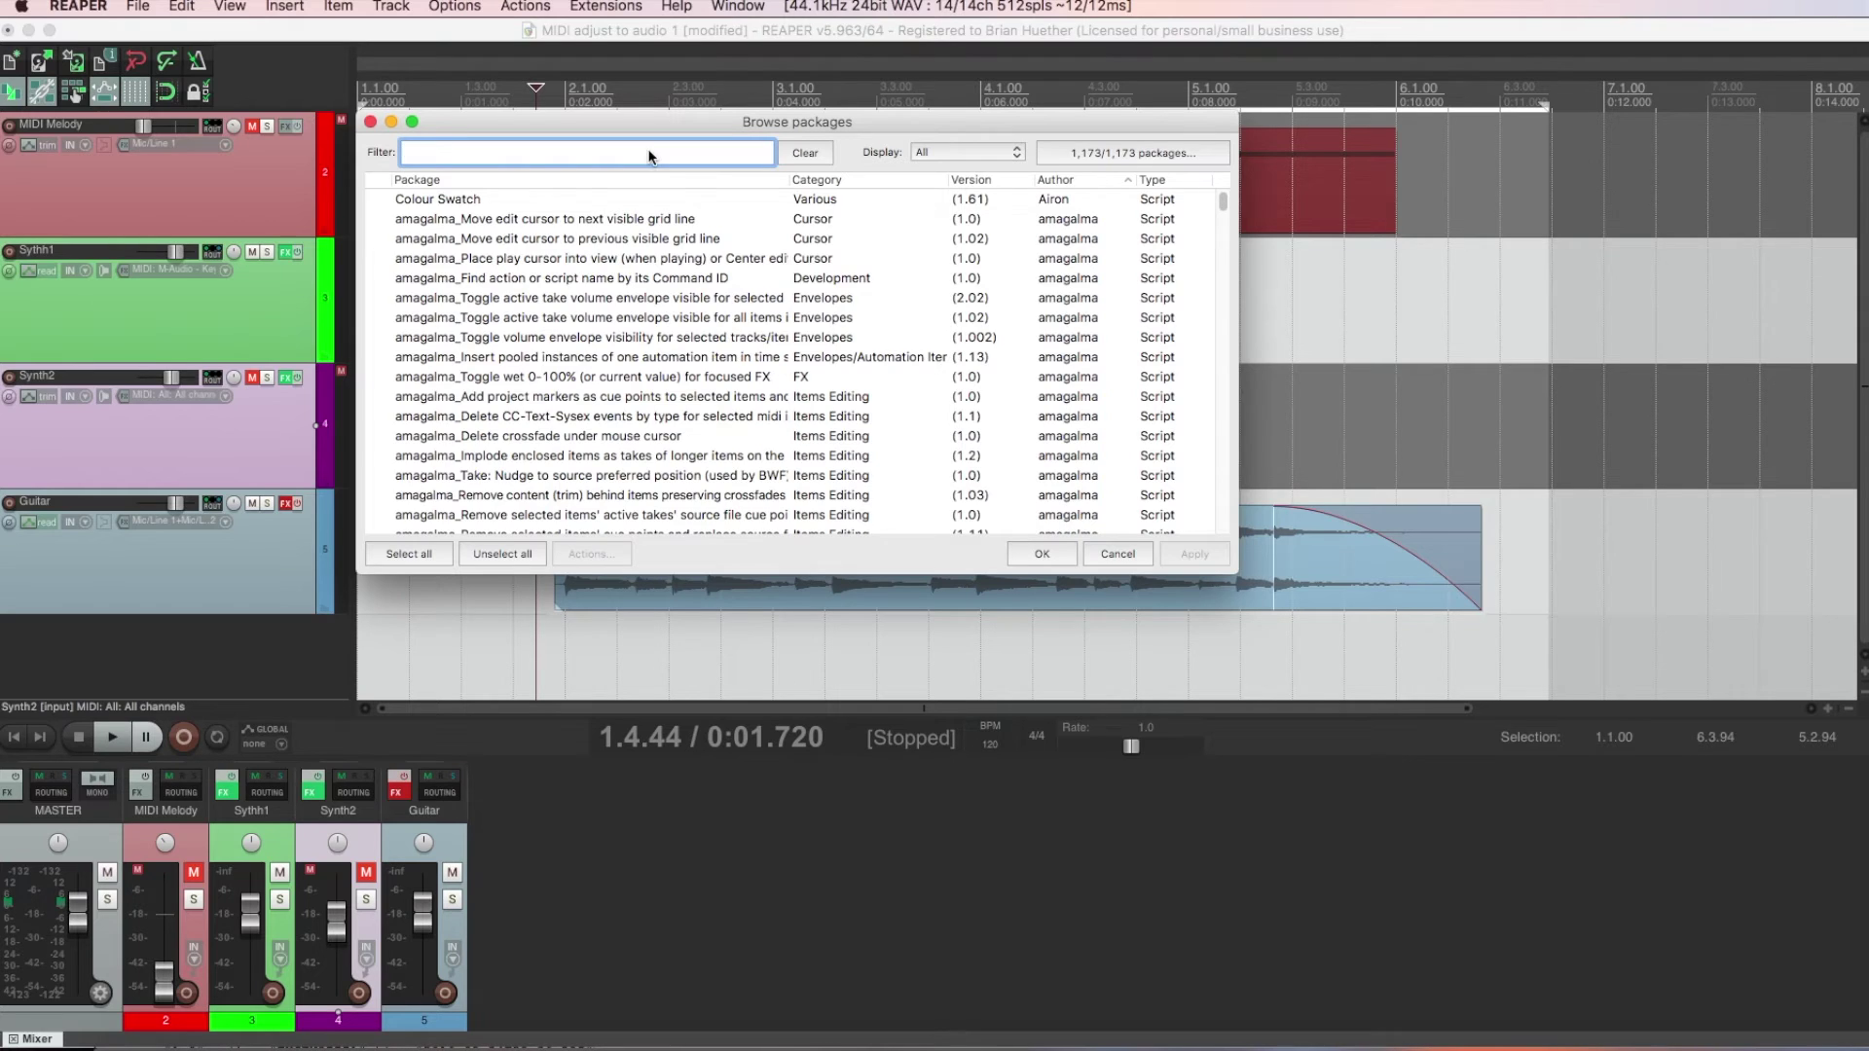
type("drum")
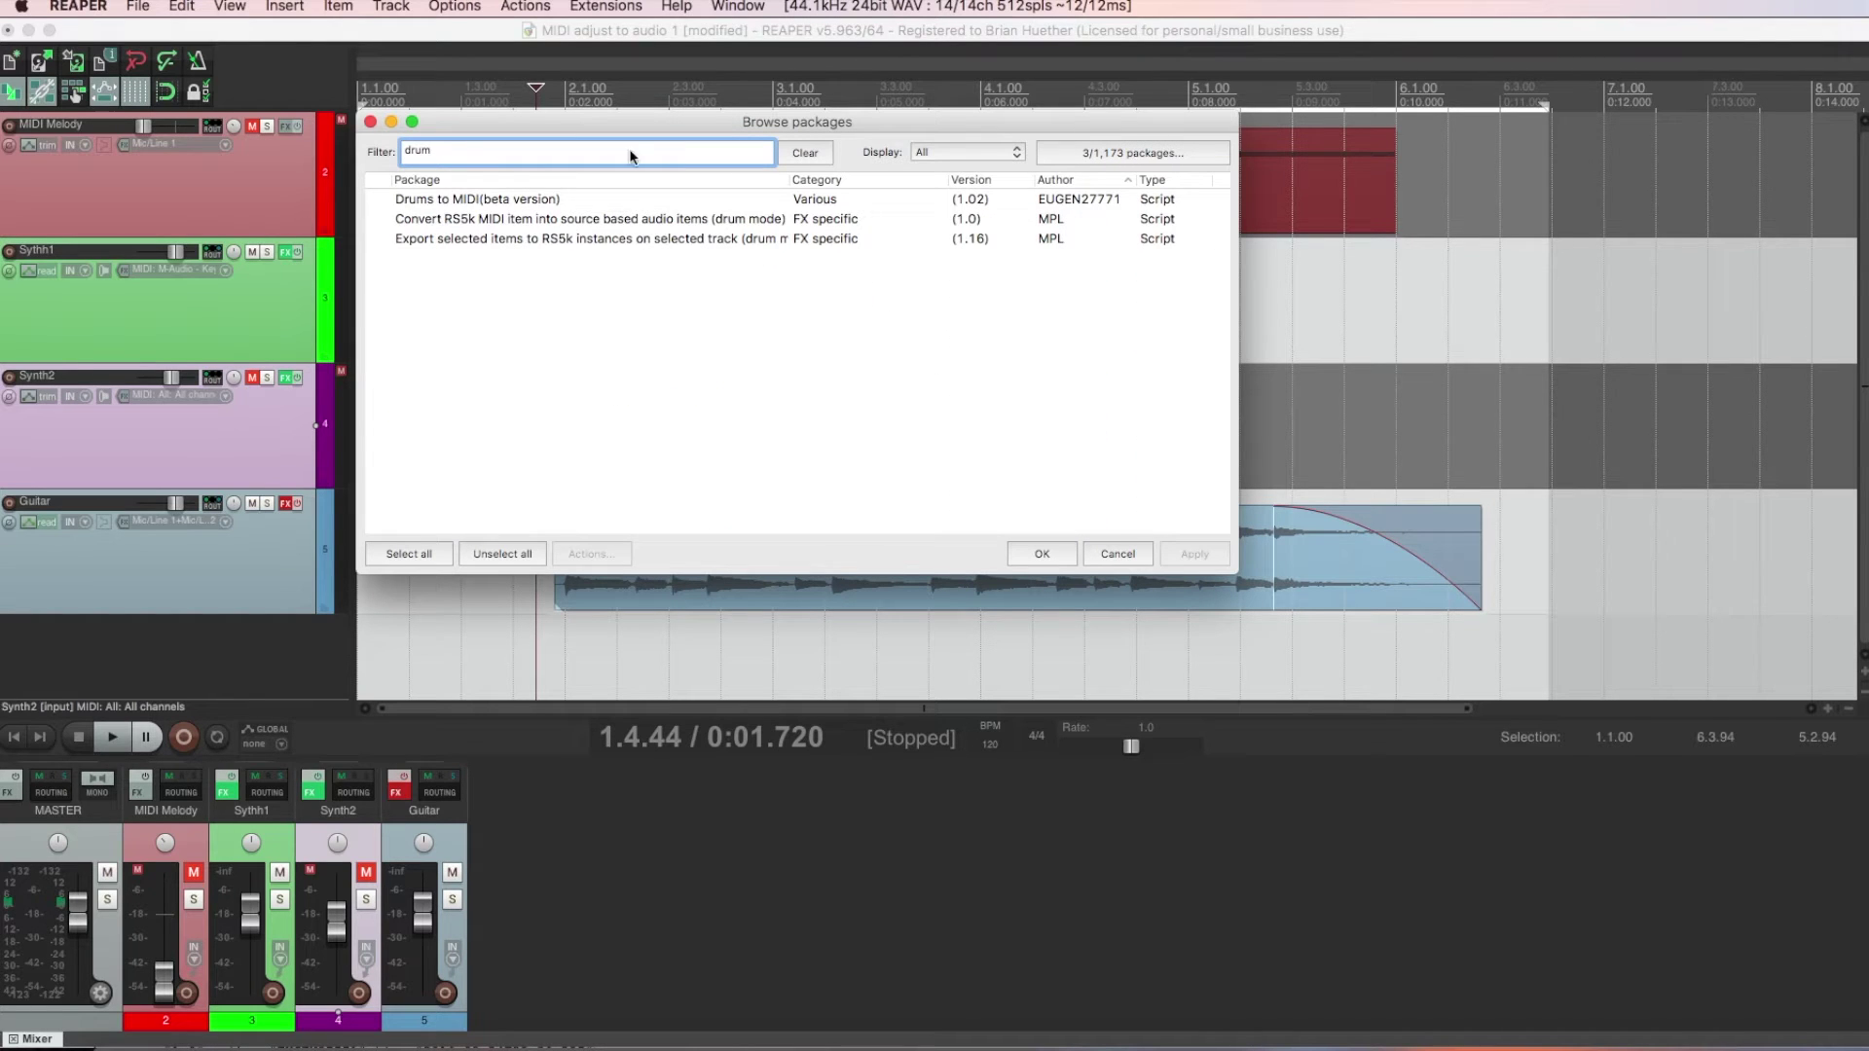
left_click(481, 202)
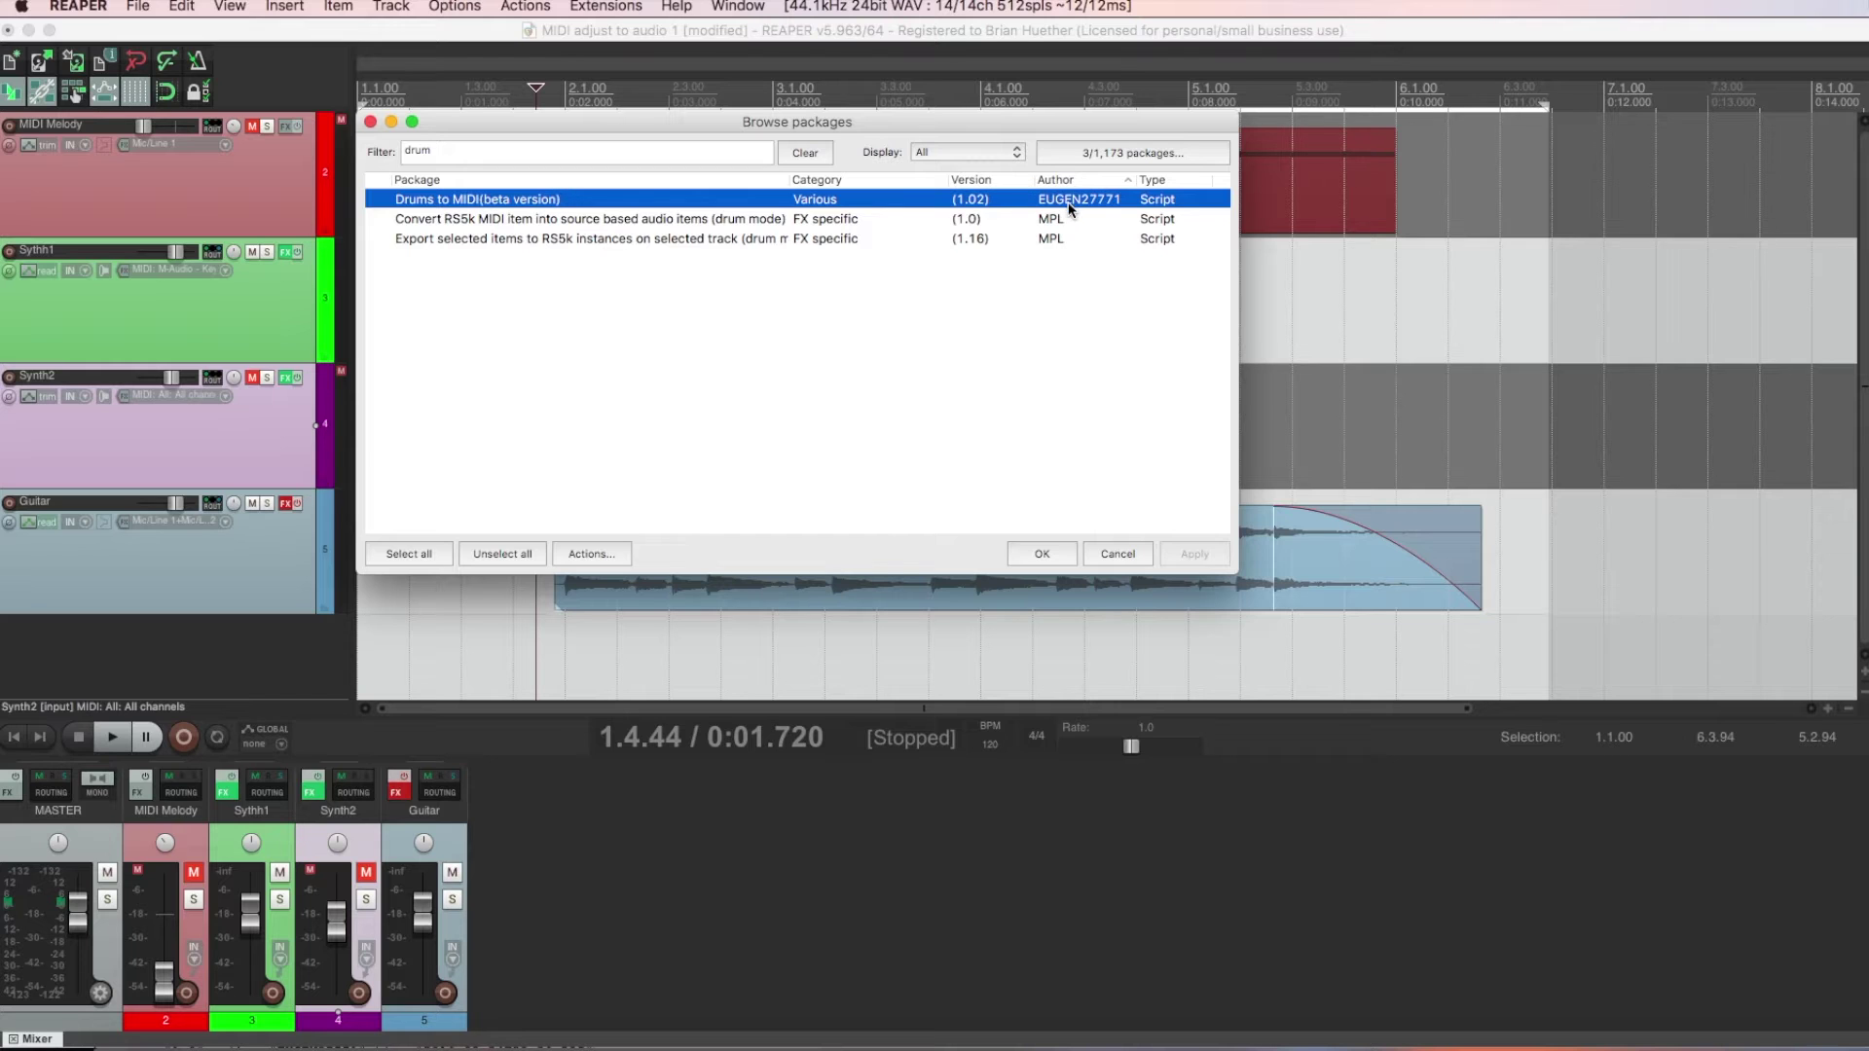
right_click(481, 203)
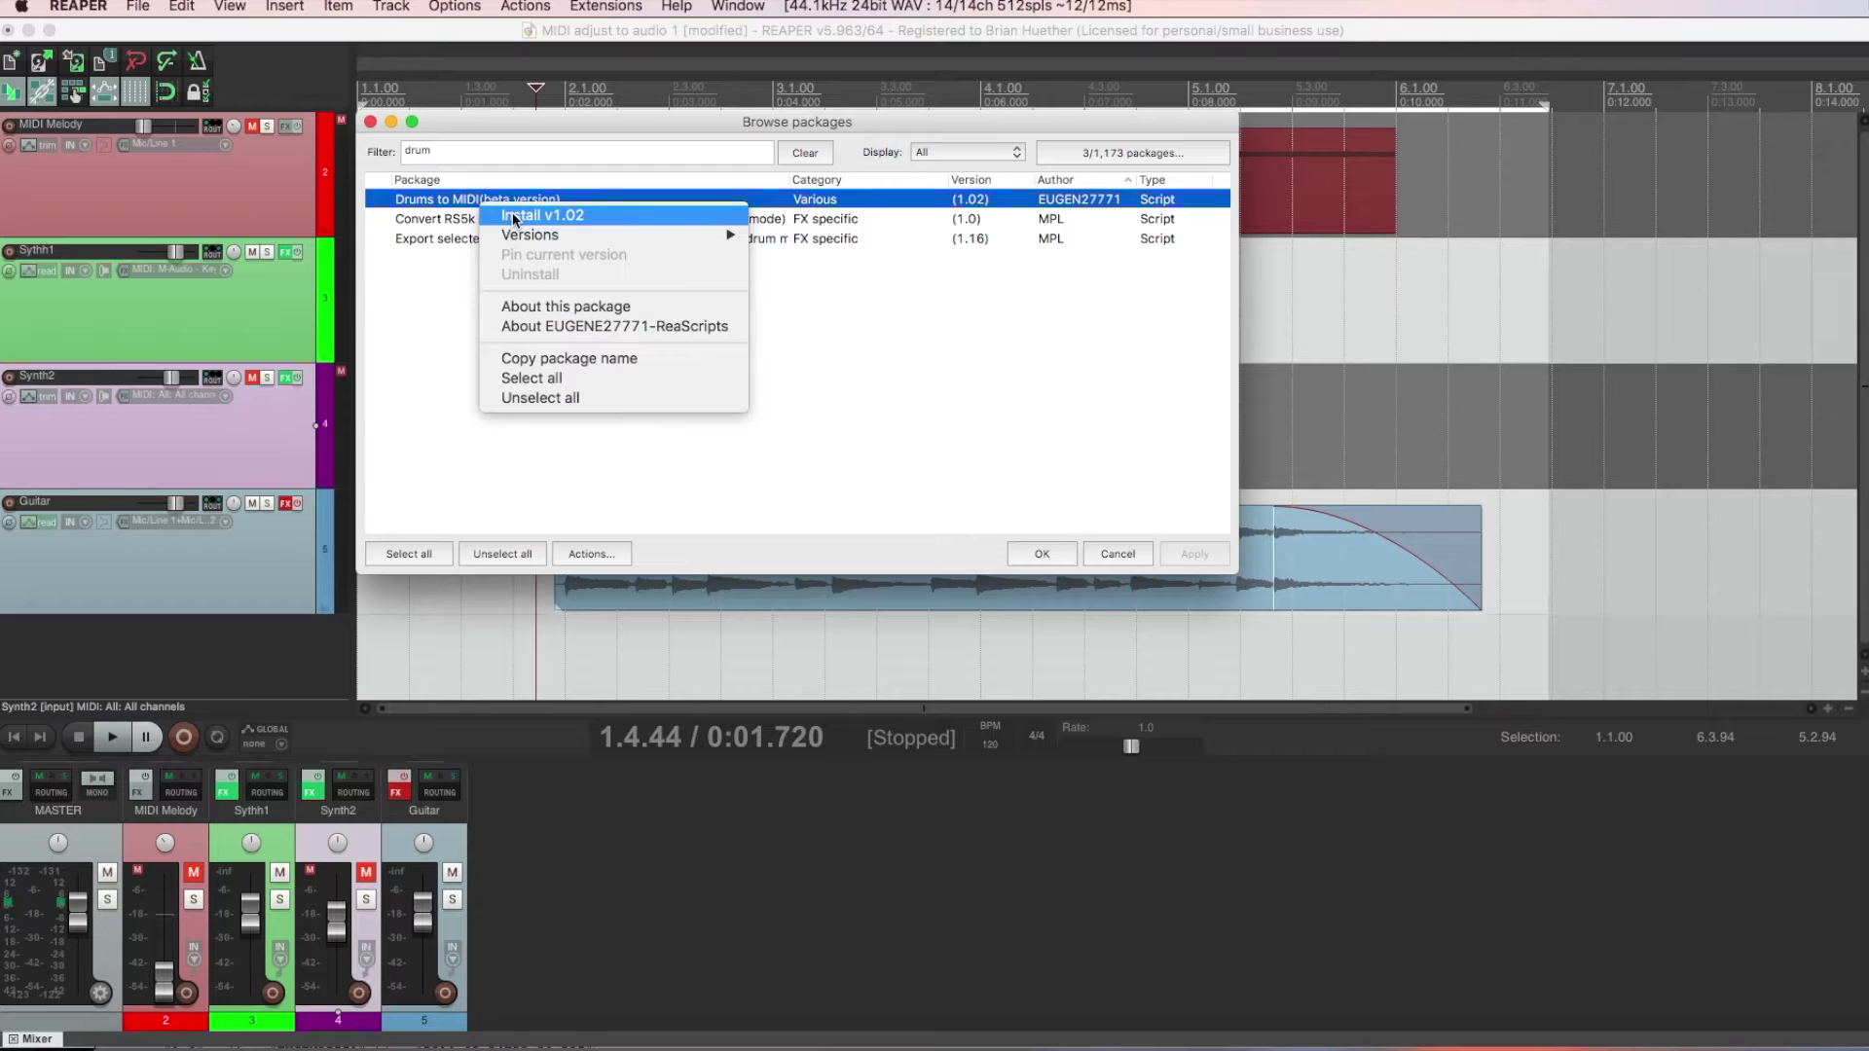
left_click(513, 213)
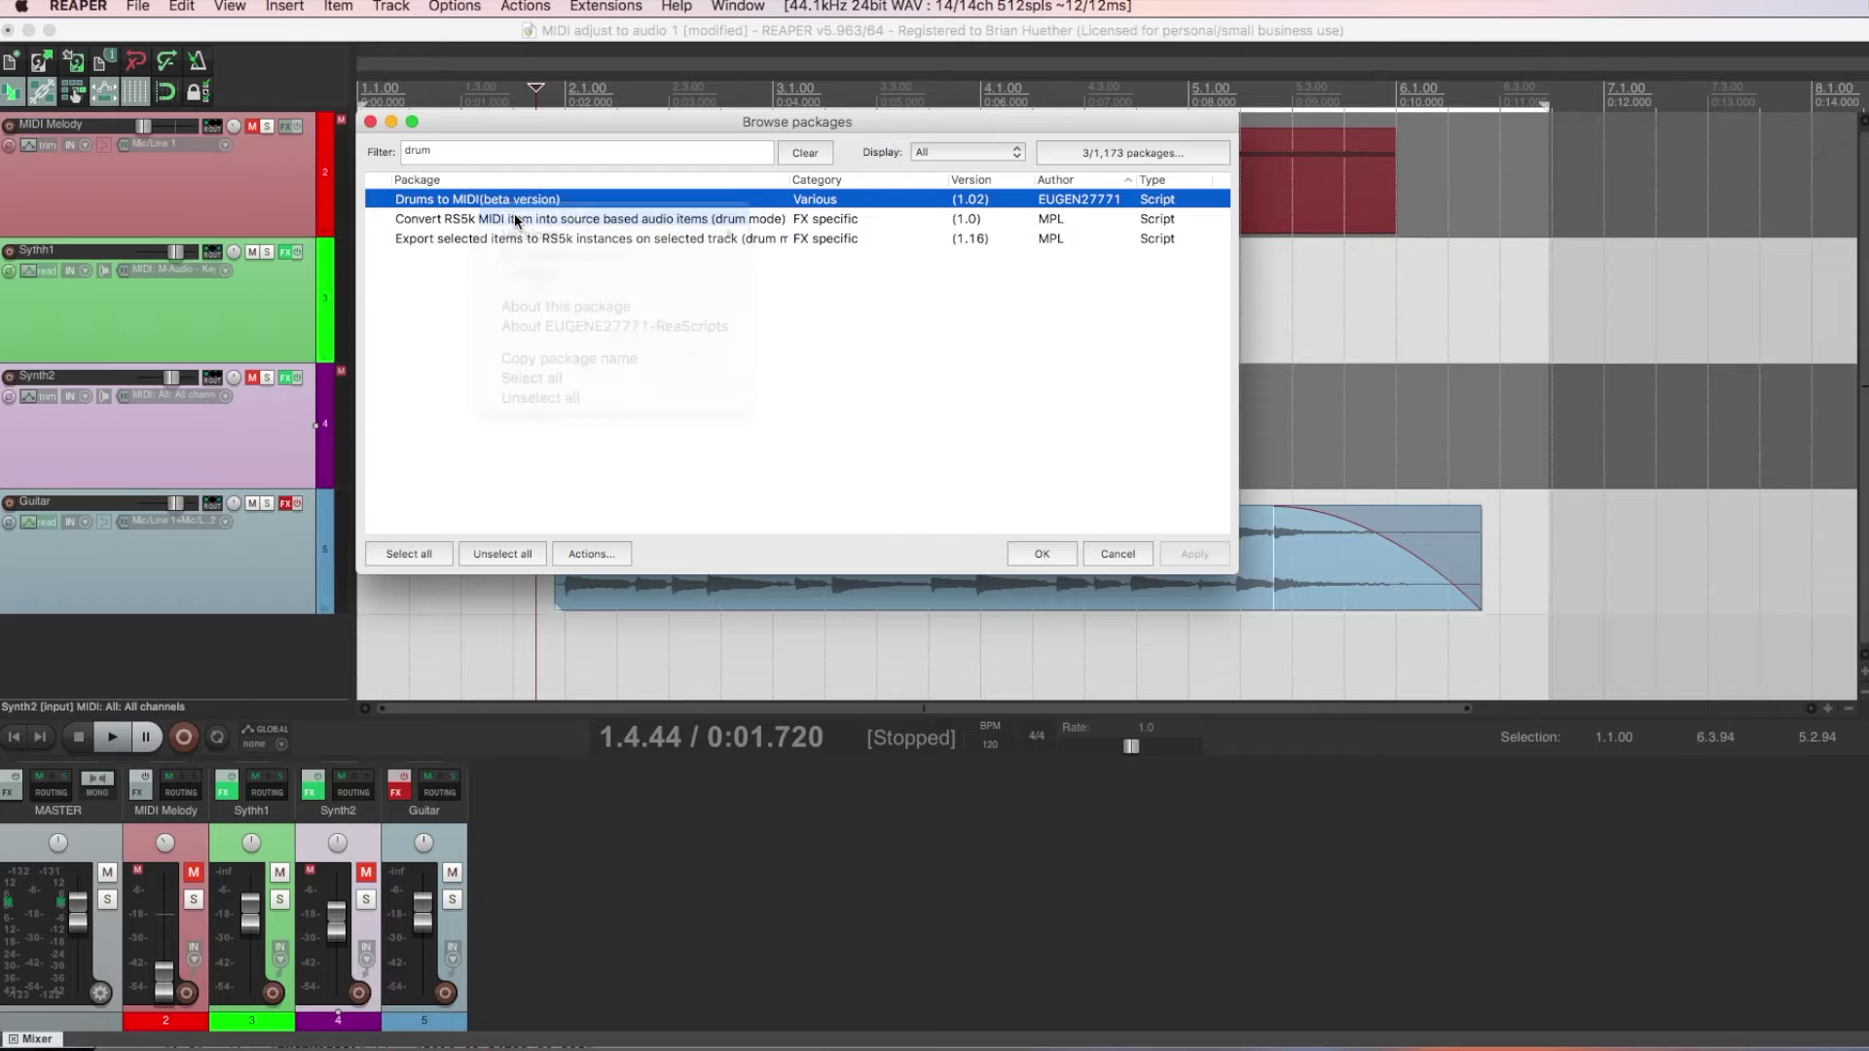
left_click(1037, 551)
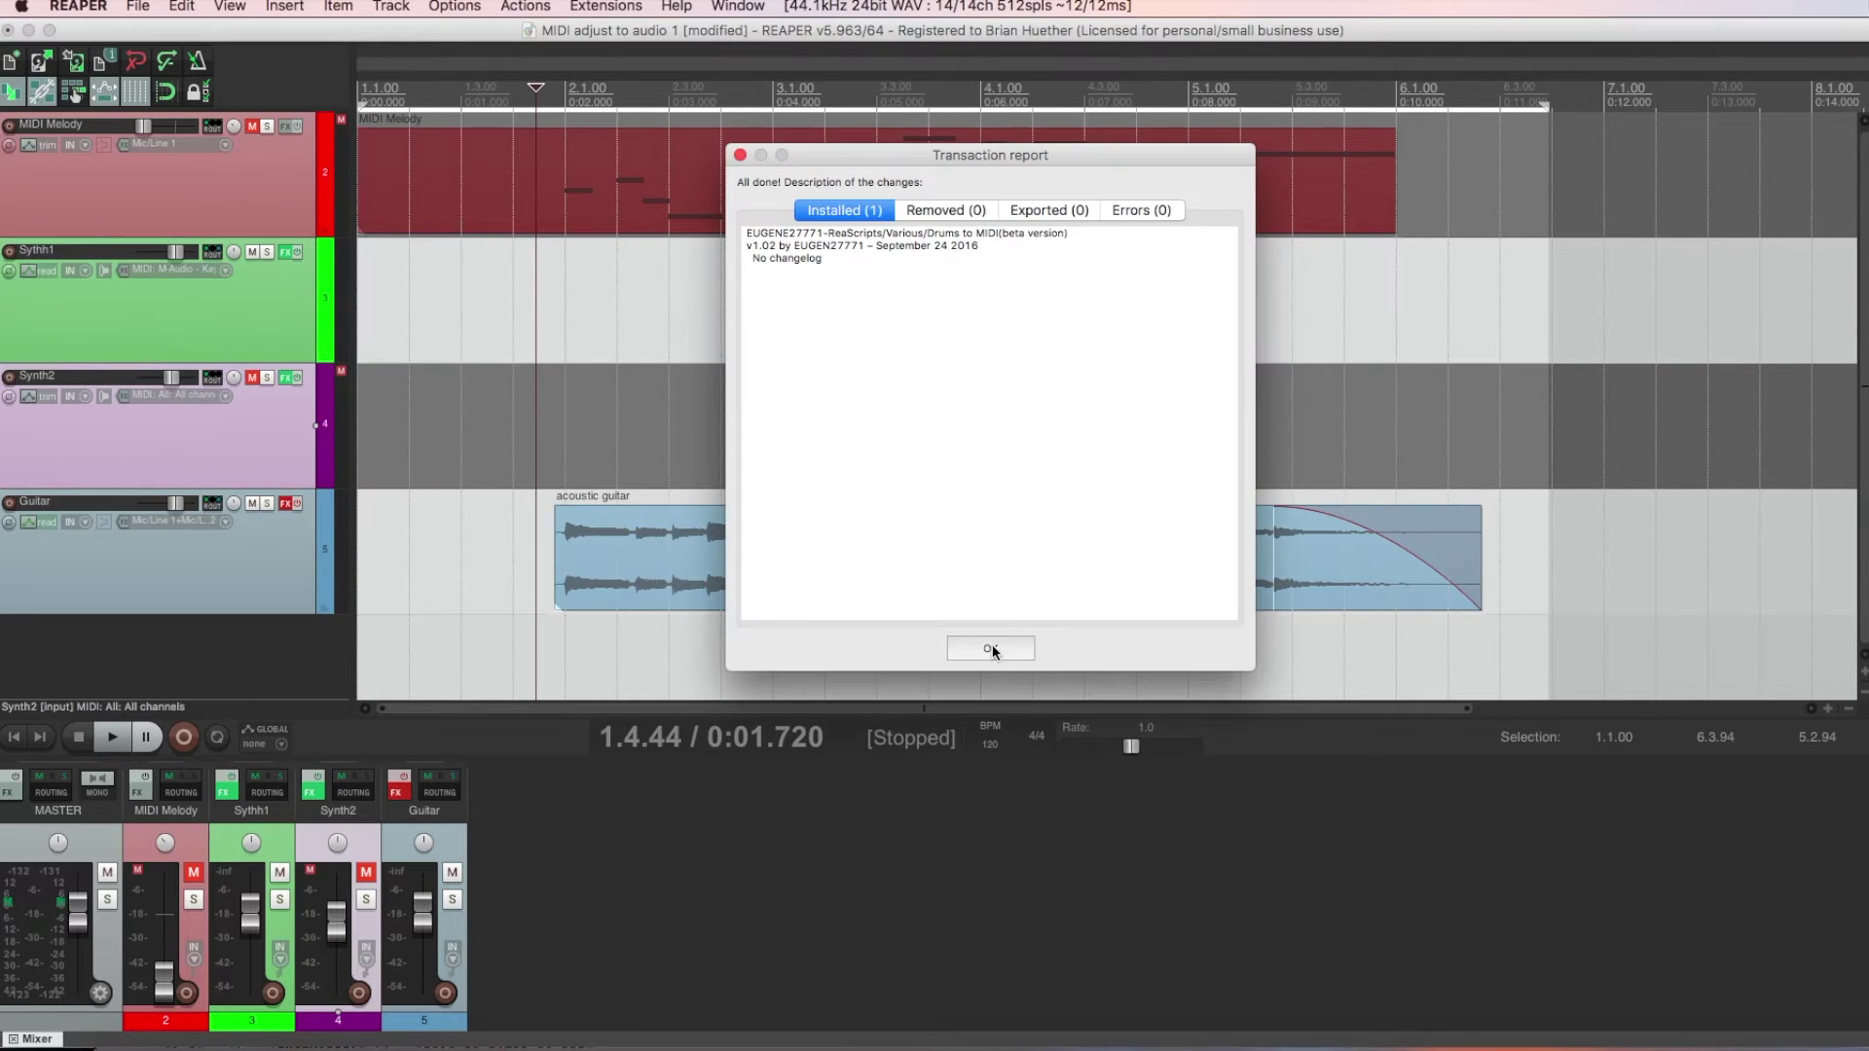
left_click(991, 649)
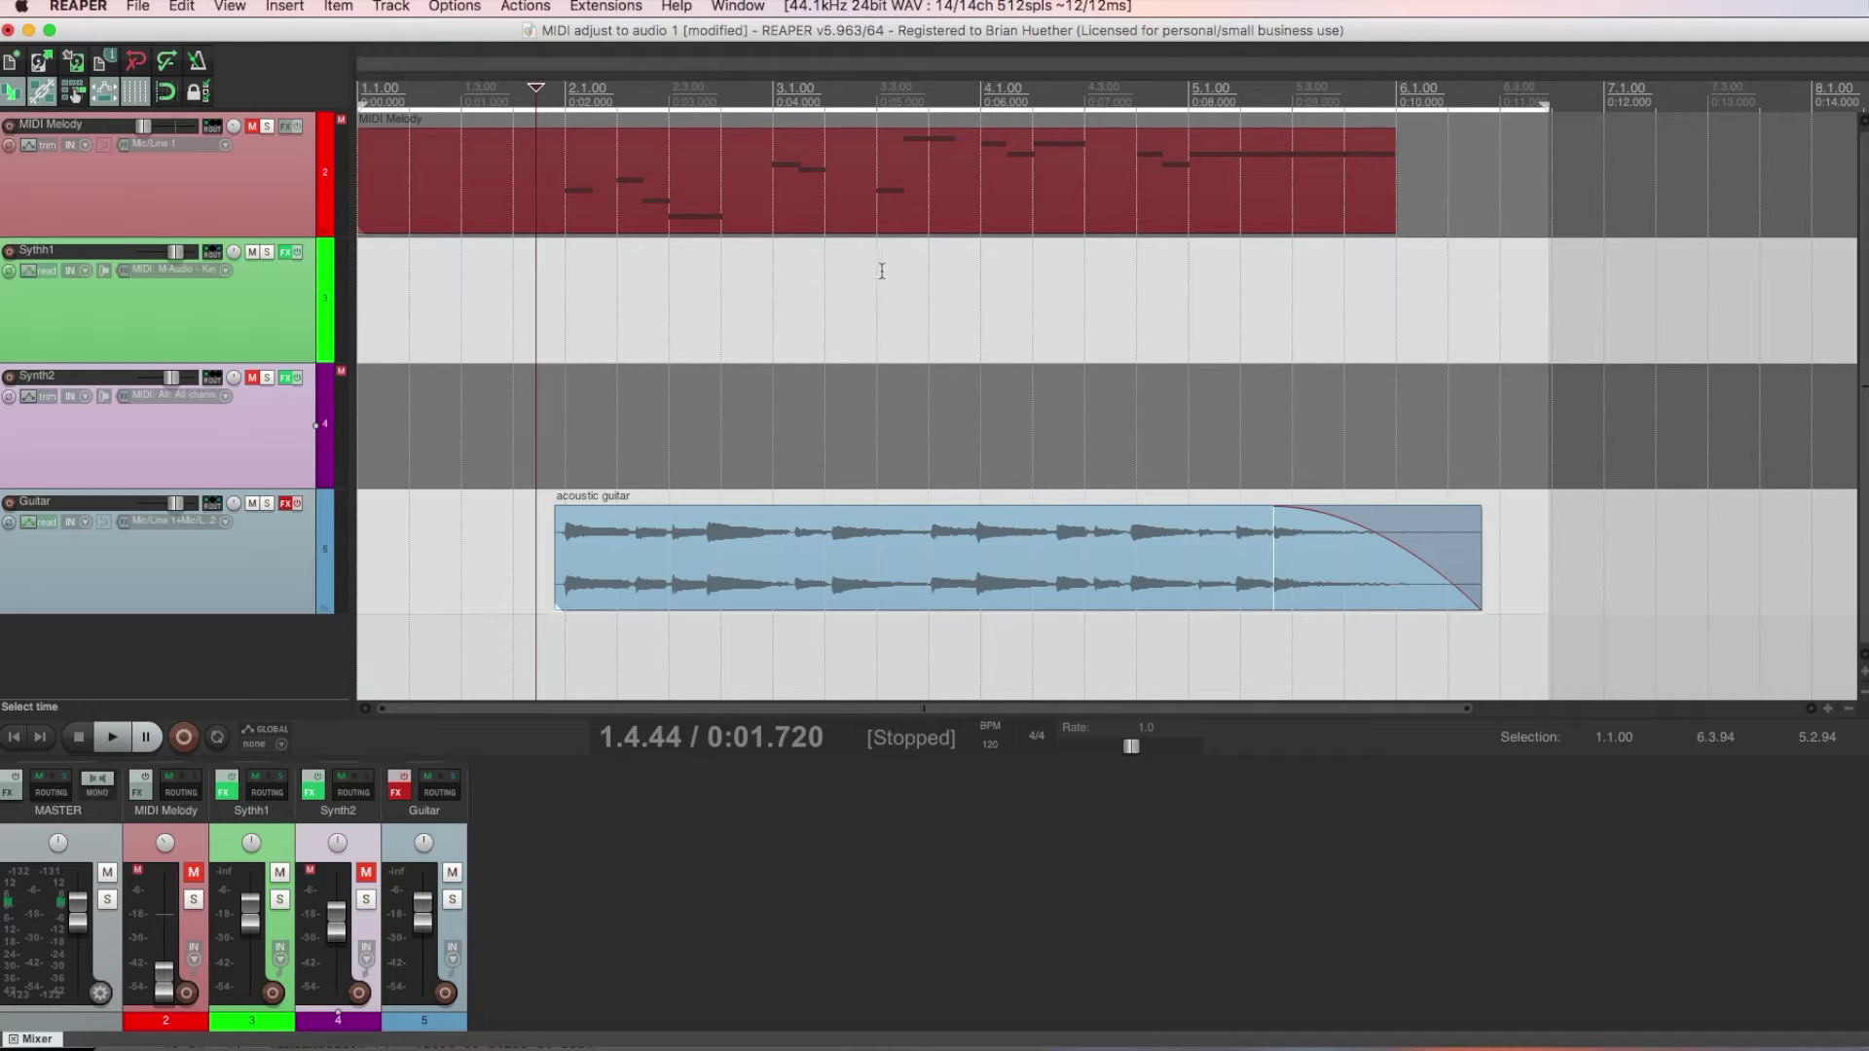
Install the 'Copy values from selected MIDI notes' v1.33 script via ReaPack, filtering by 'cop'.
left_click(607, 8)
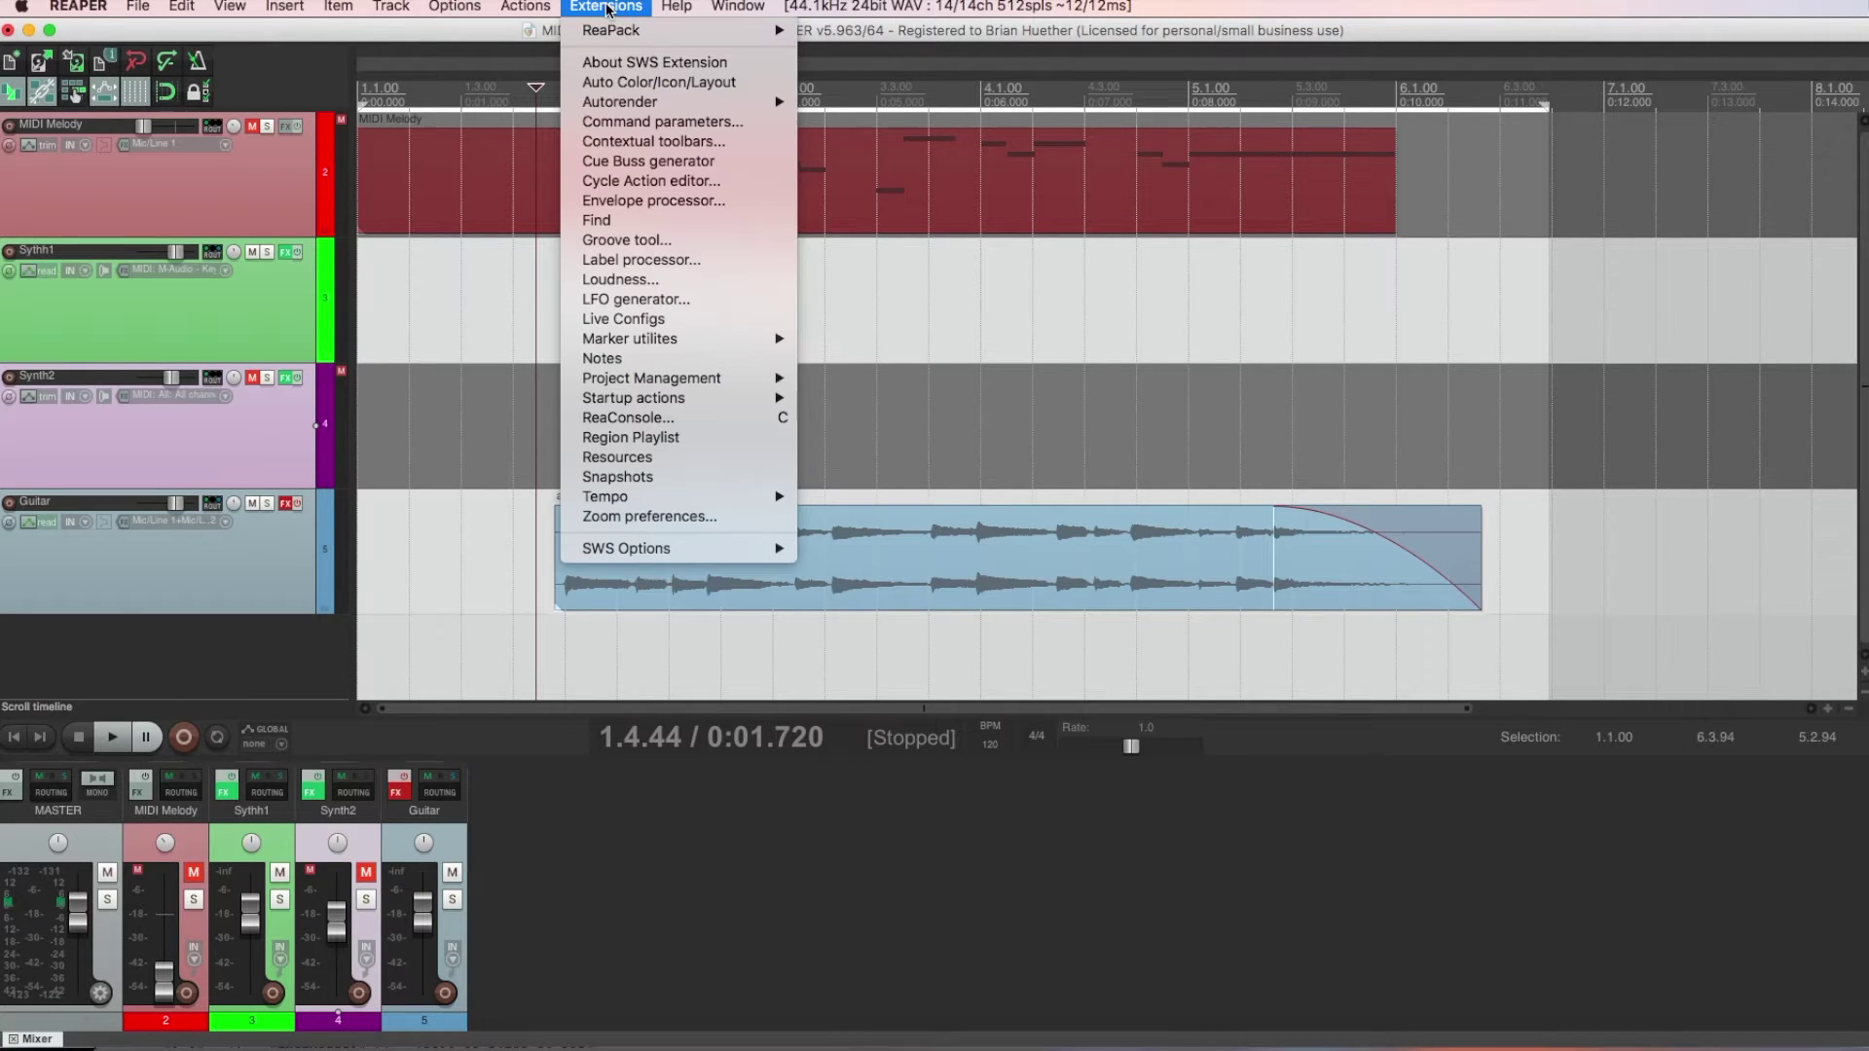
mouse_move(623, 31)
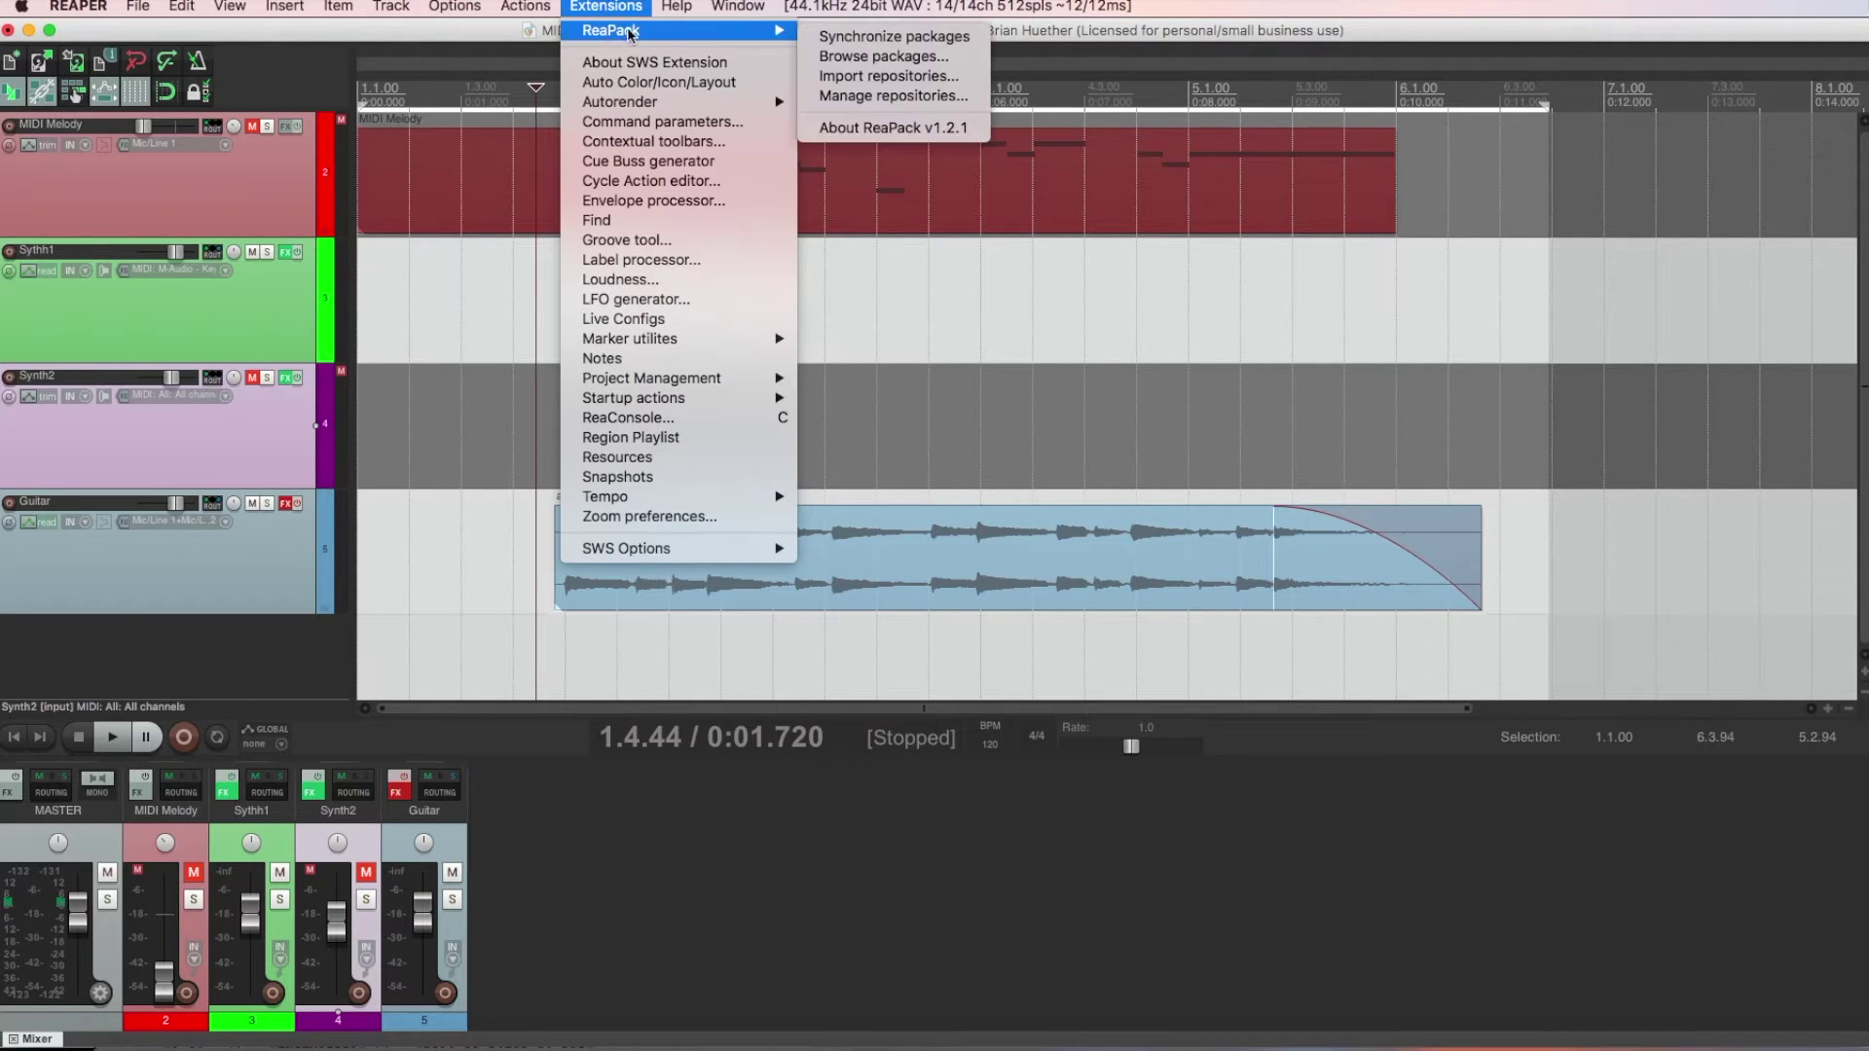
left_click(847, 59)
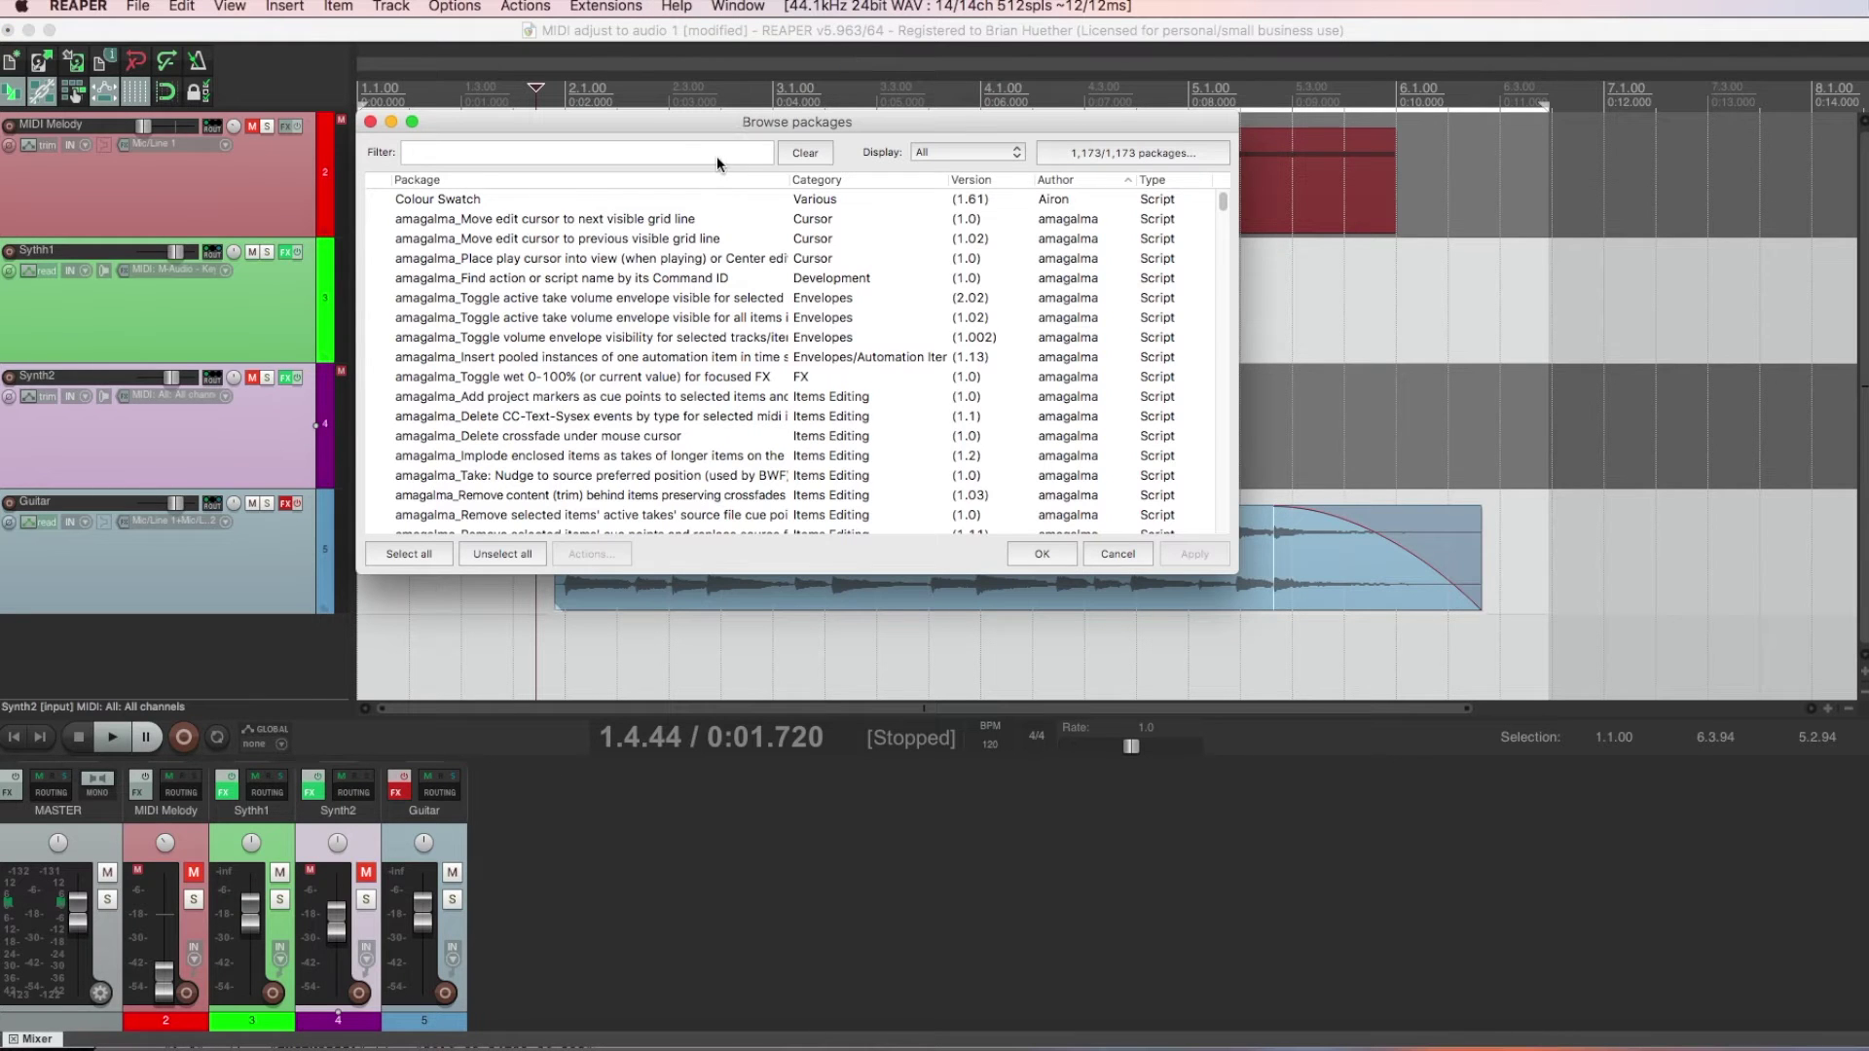
left_click(705, 156)
type("copy")
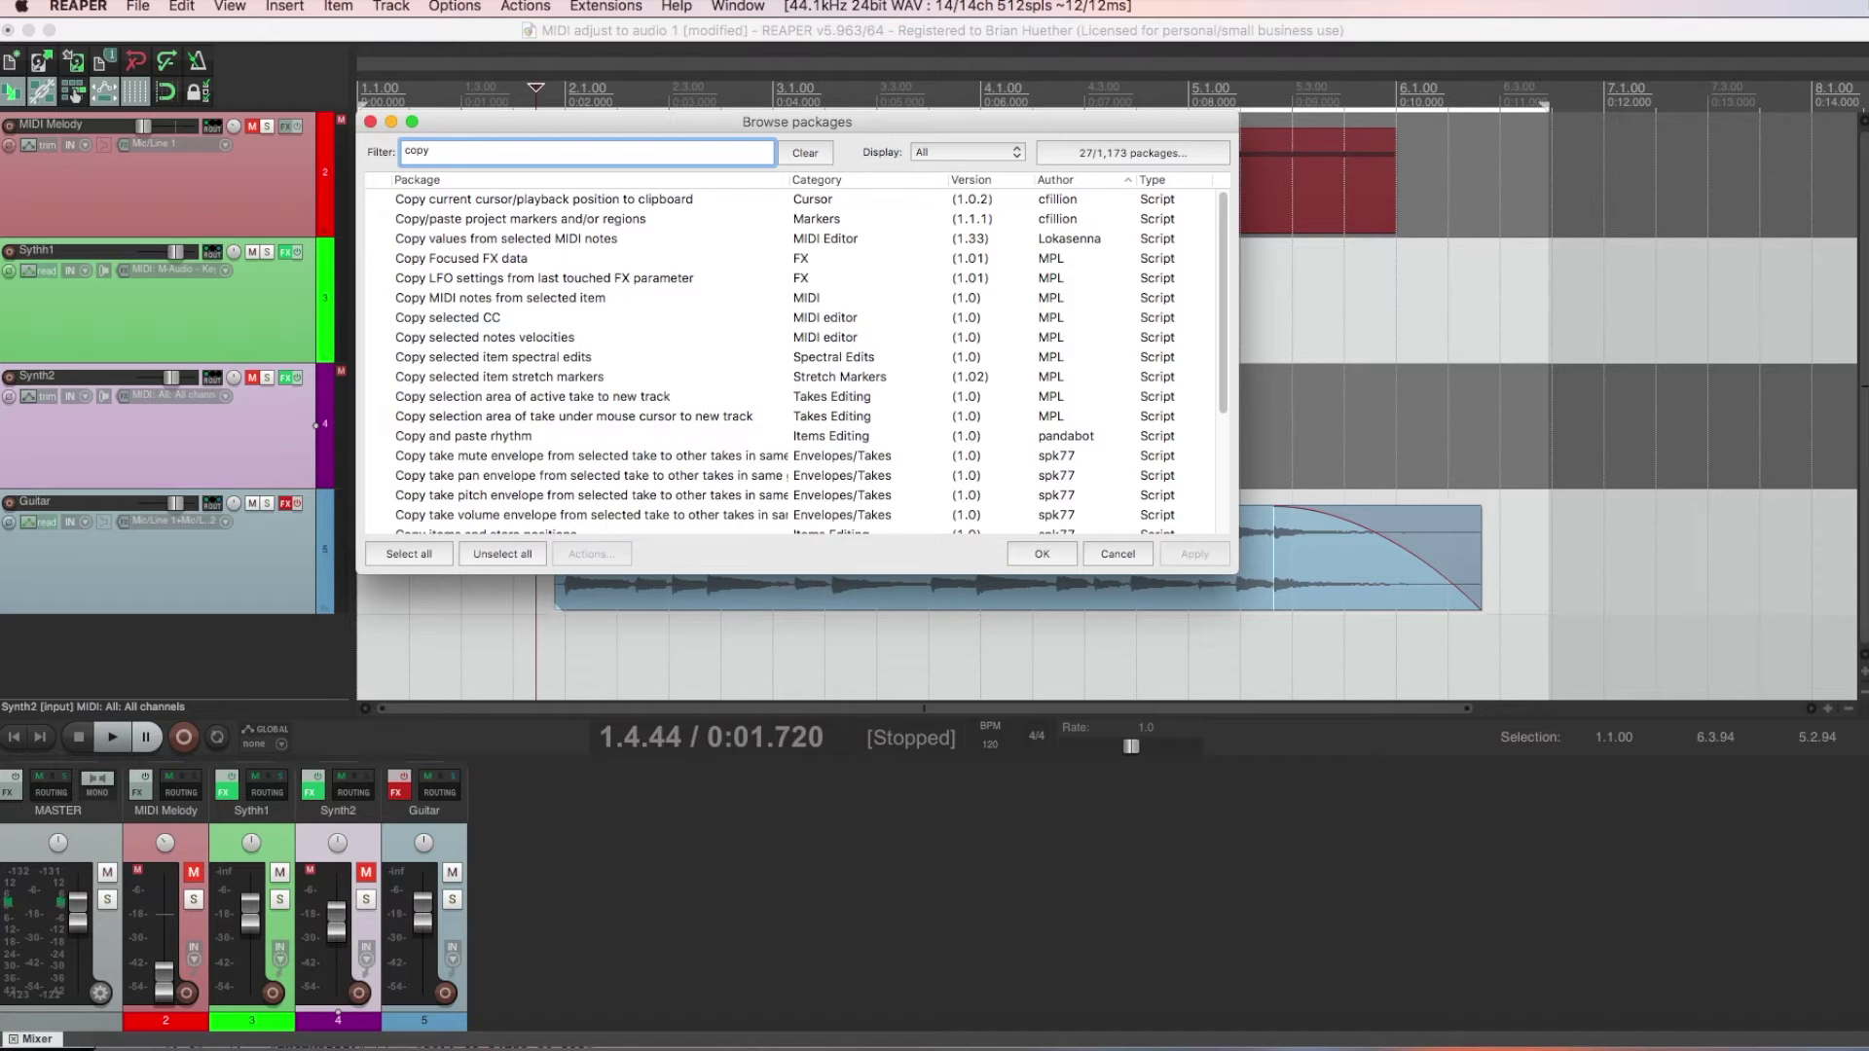
left_click(566, 239)
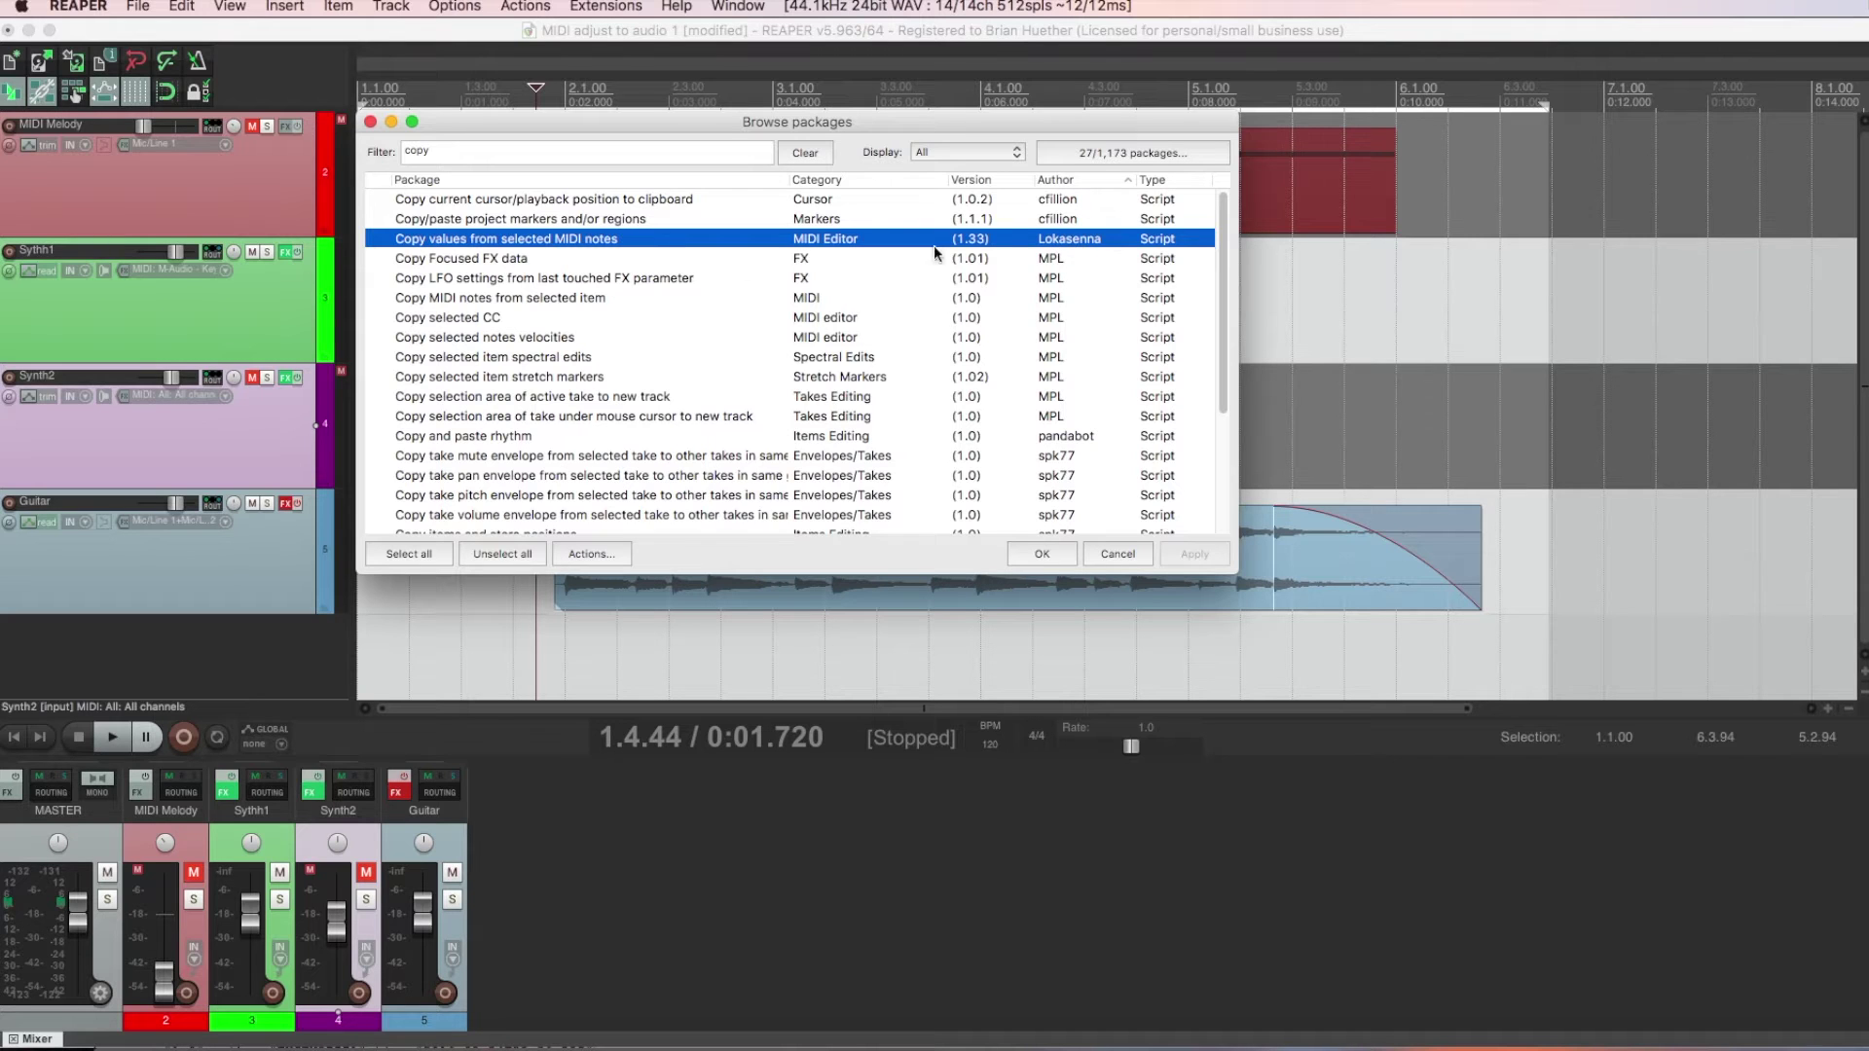
right_click(523, 244)
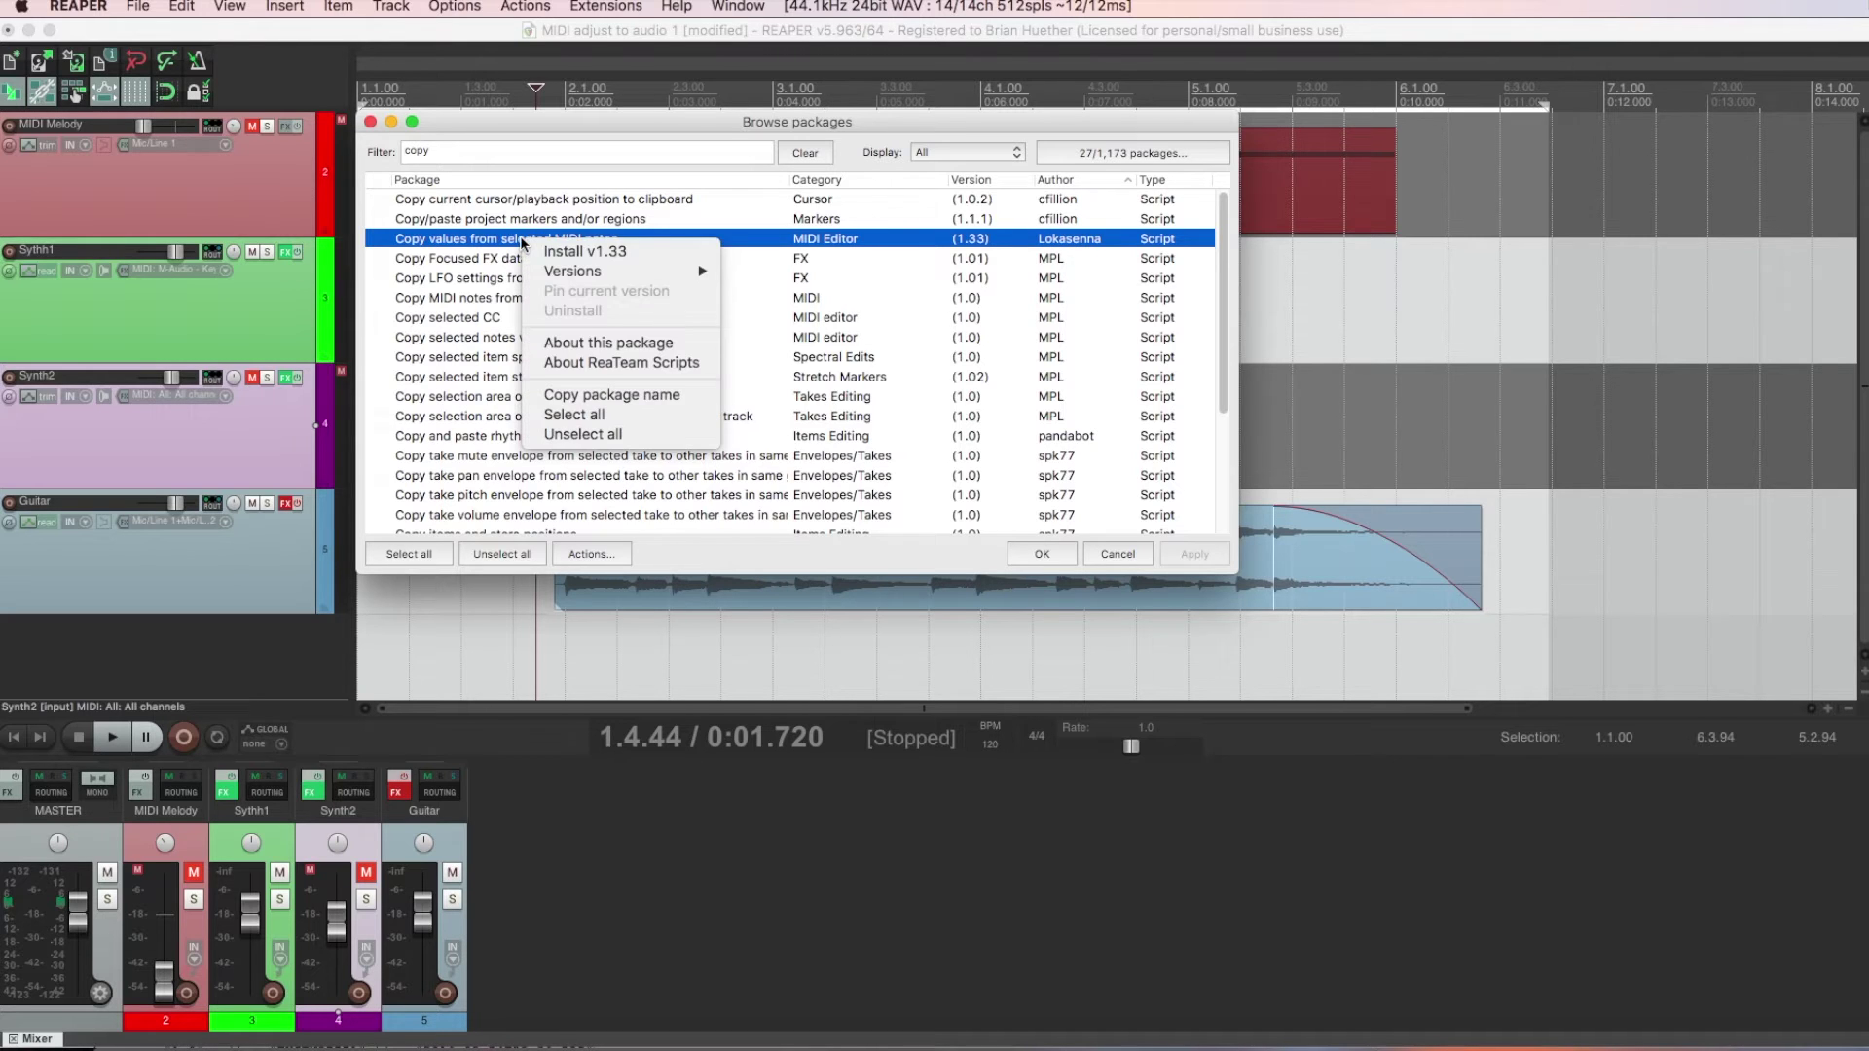
left_click(557, 253)
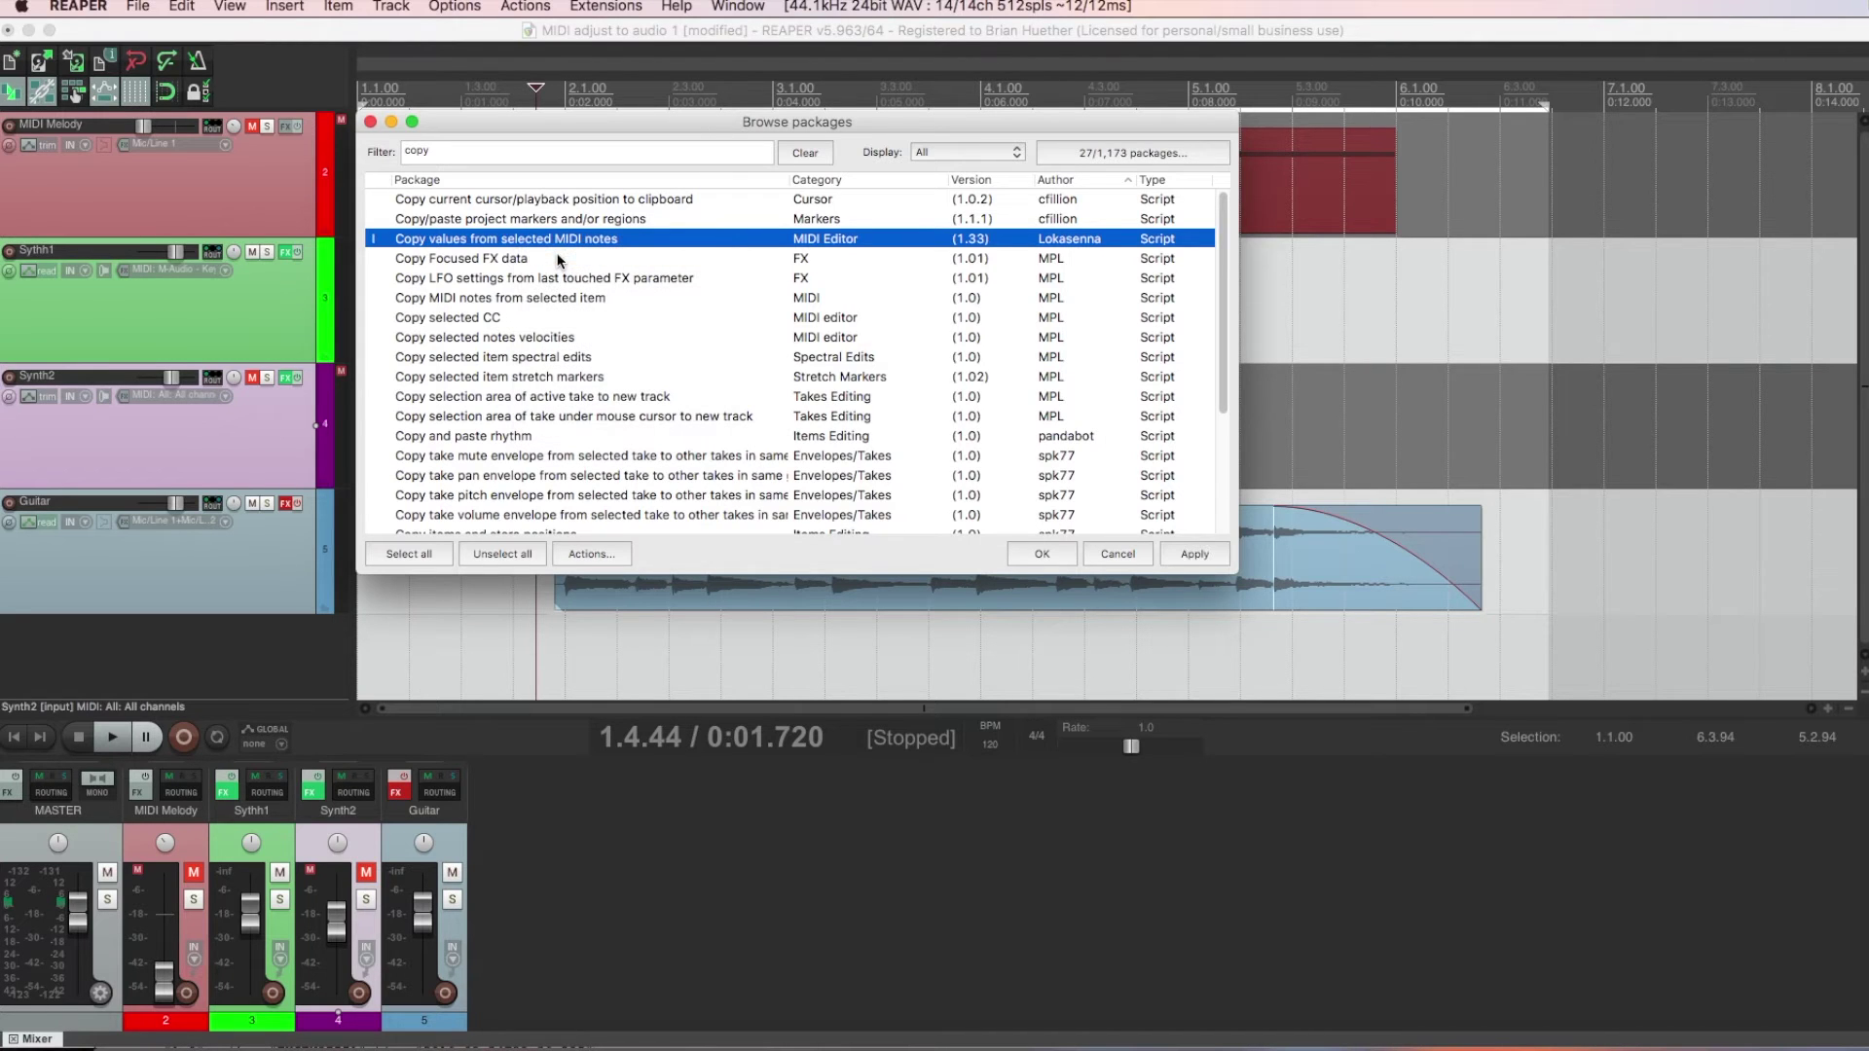
left_click(1046, 554)
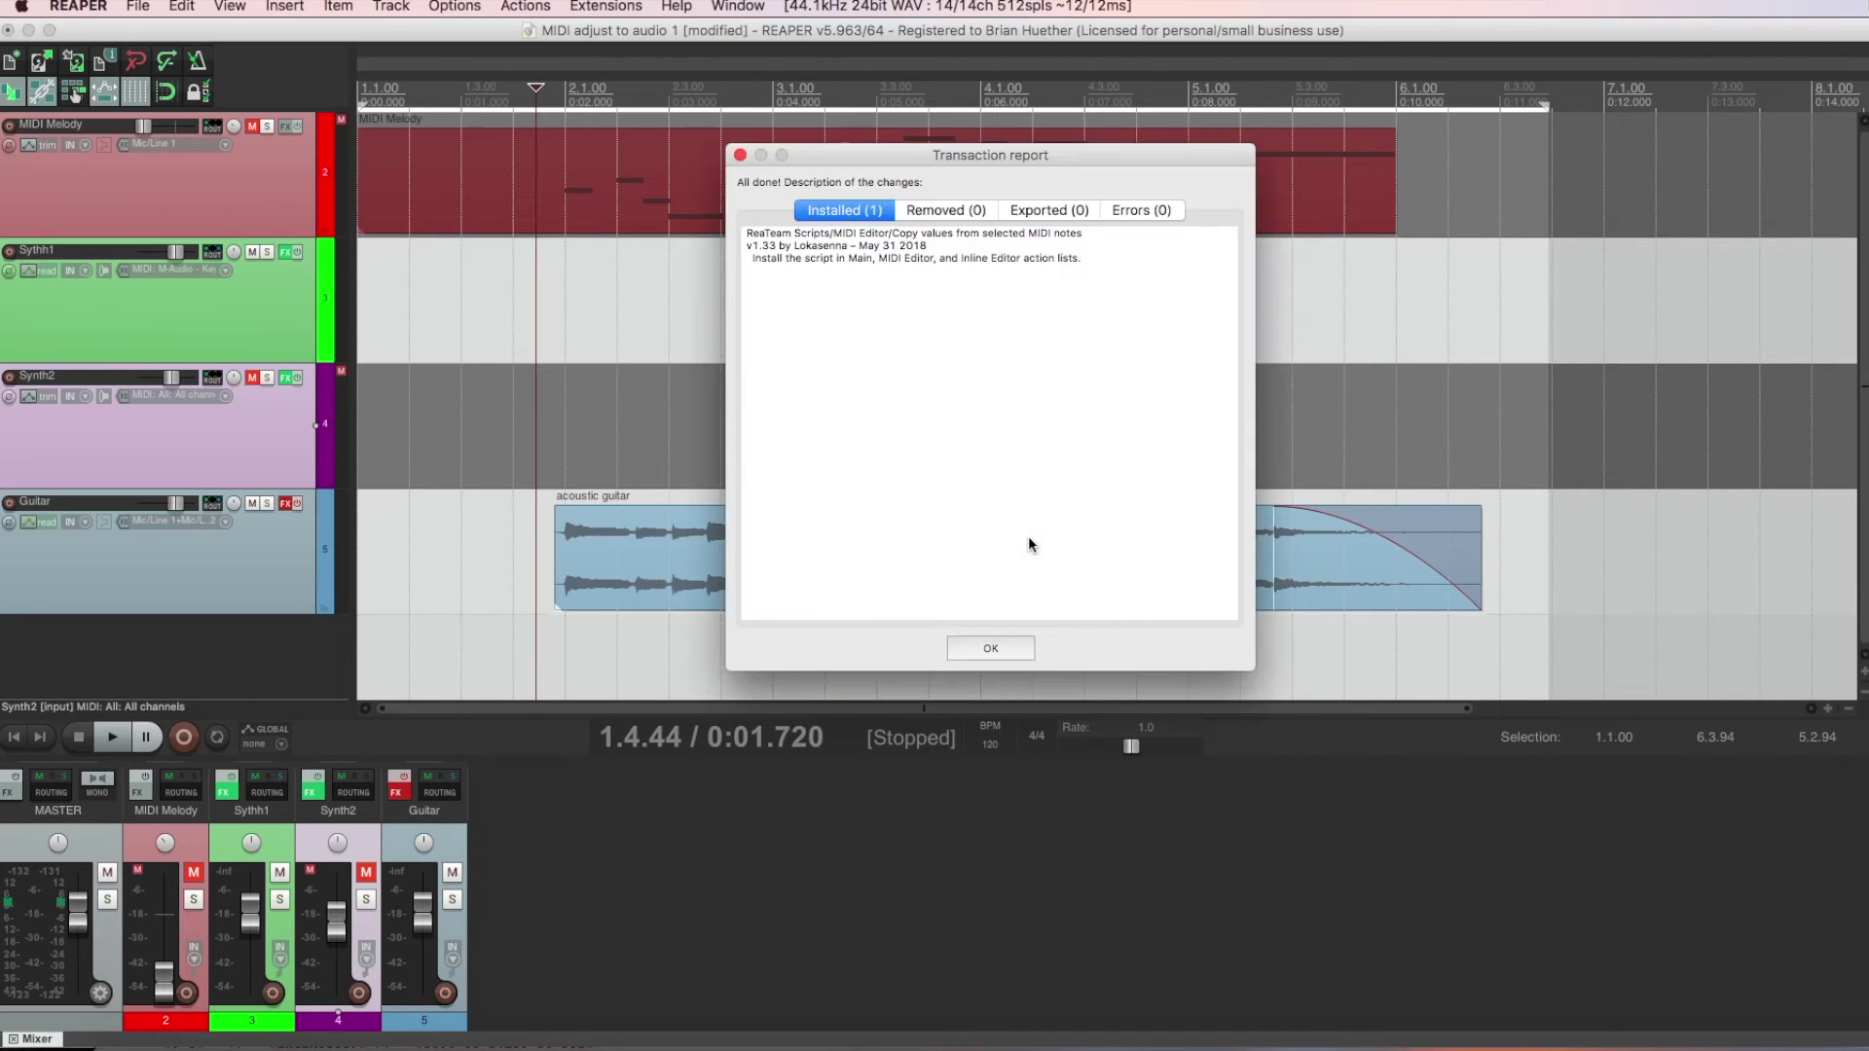
left_click(990, 649)
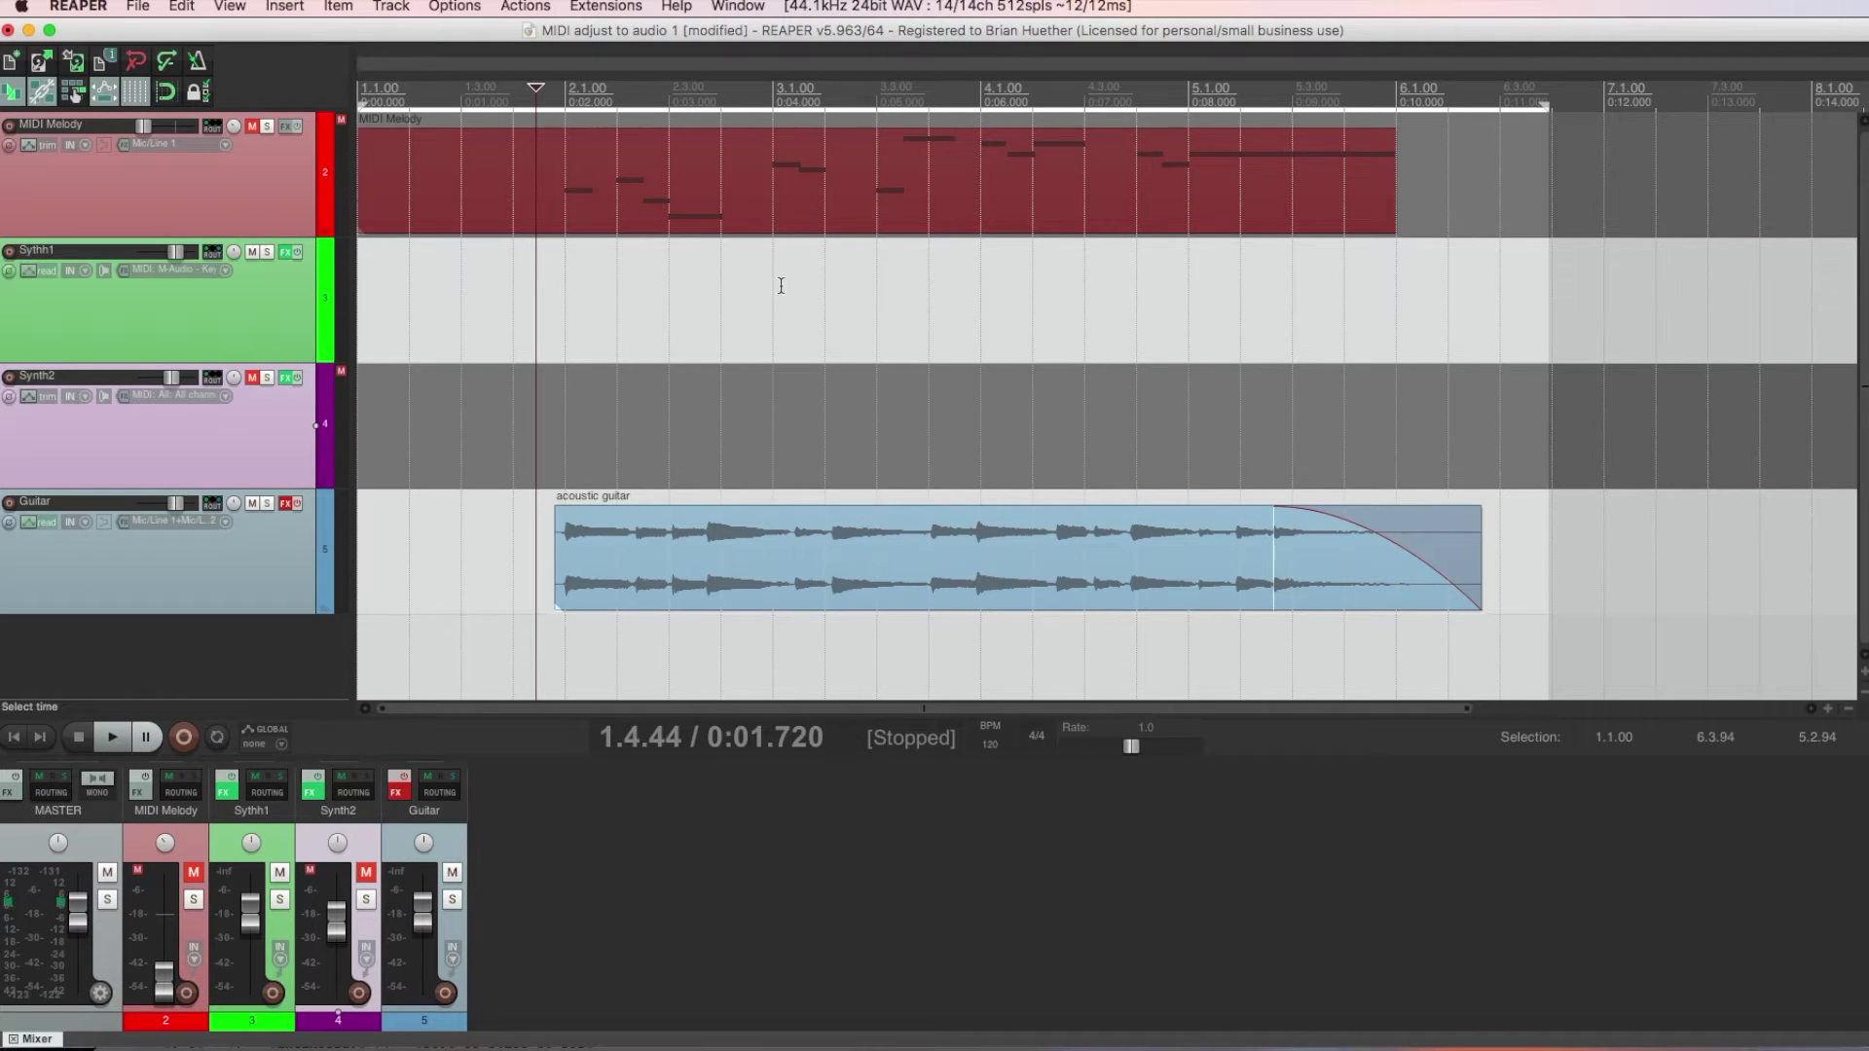
double_click(756, 219)
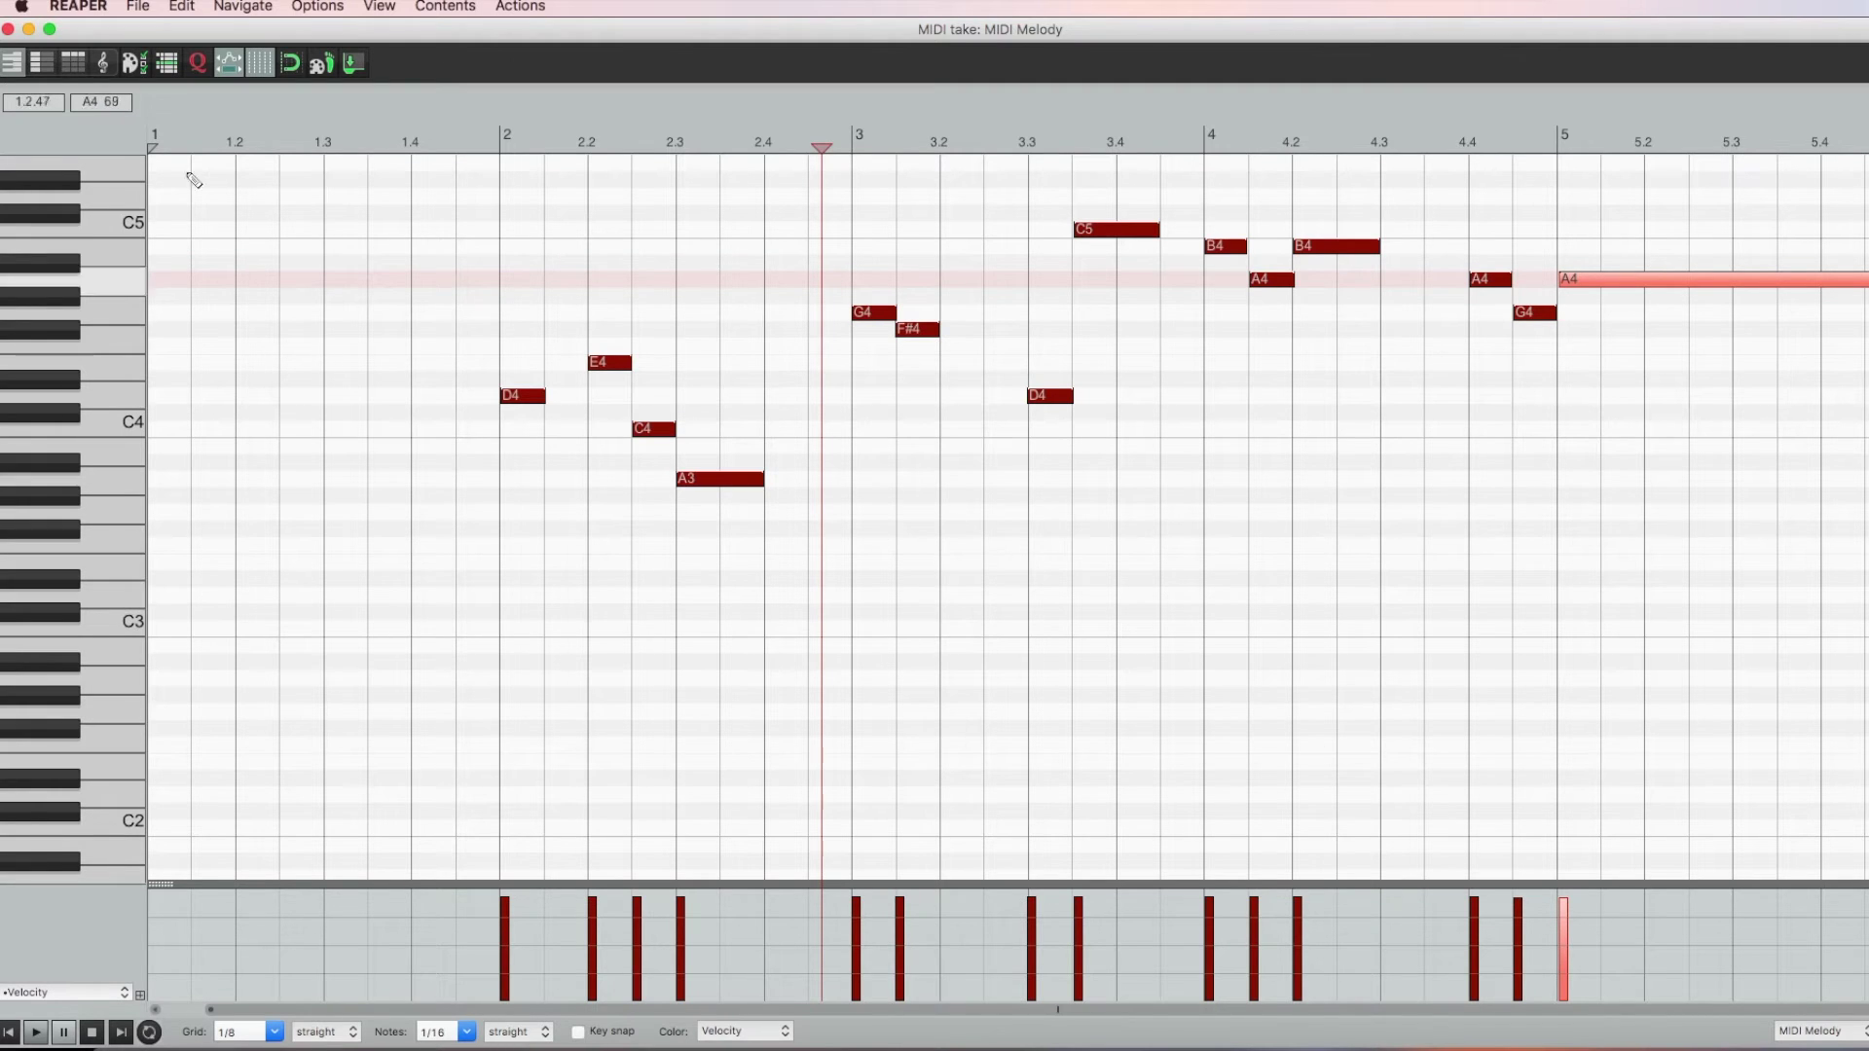
left_click(8, 29)
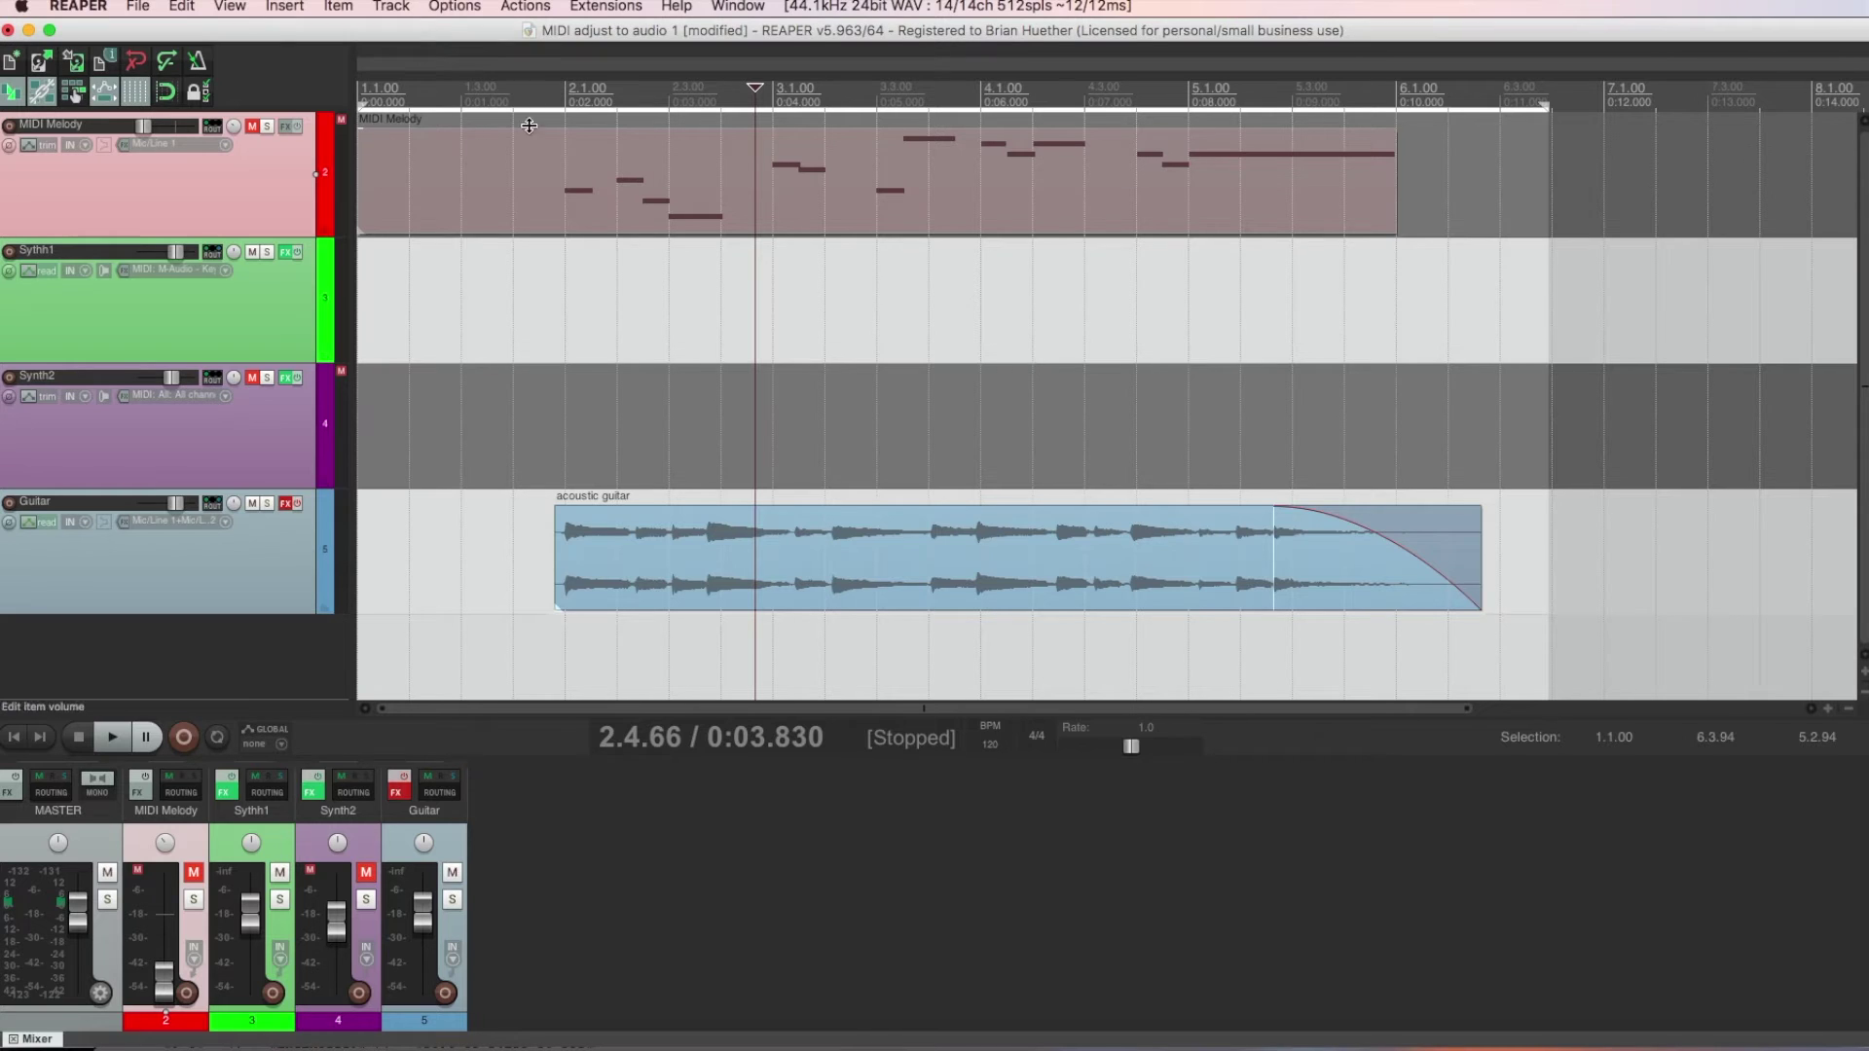
left_click(545, 92)
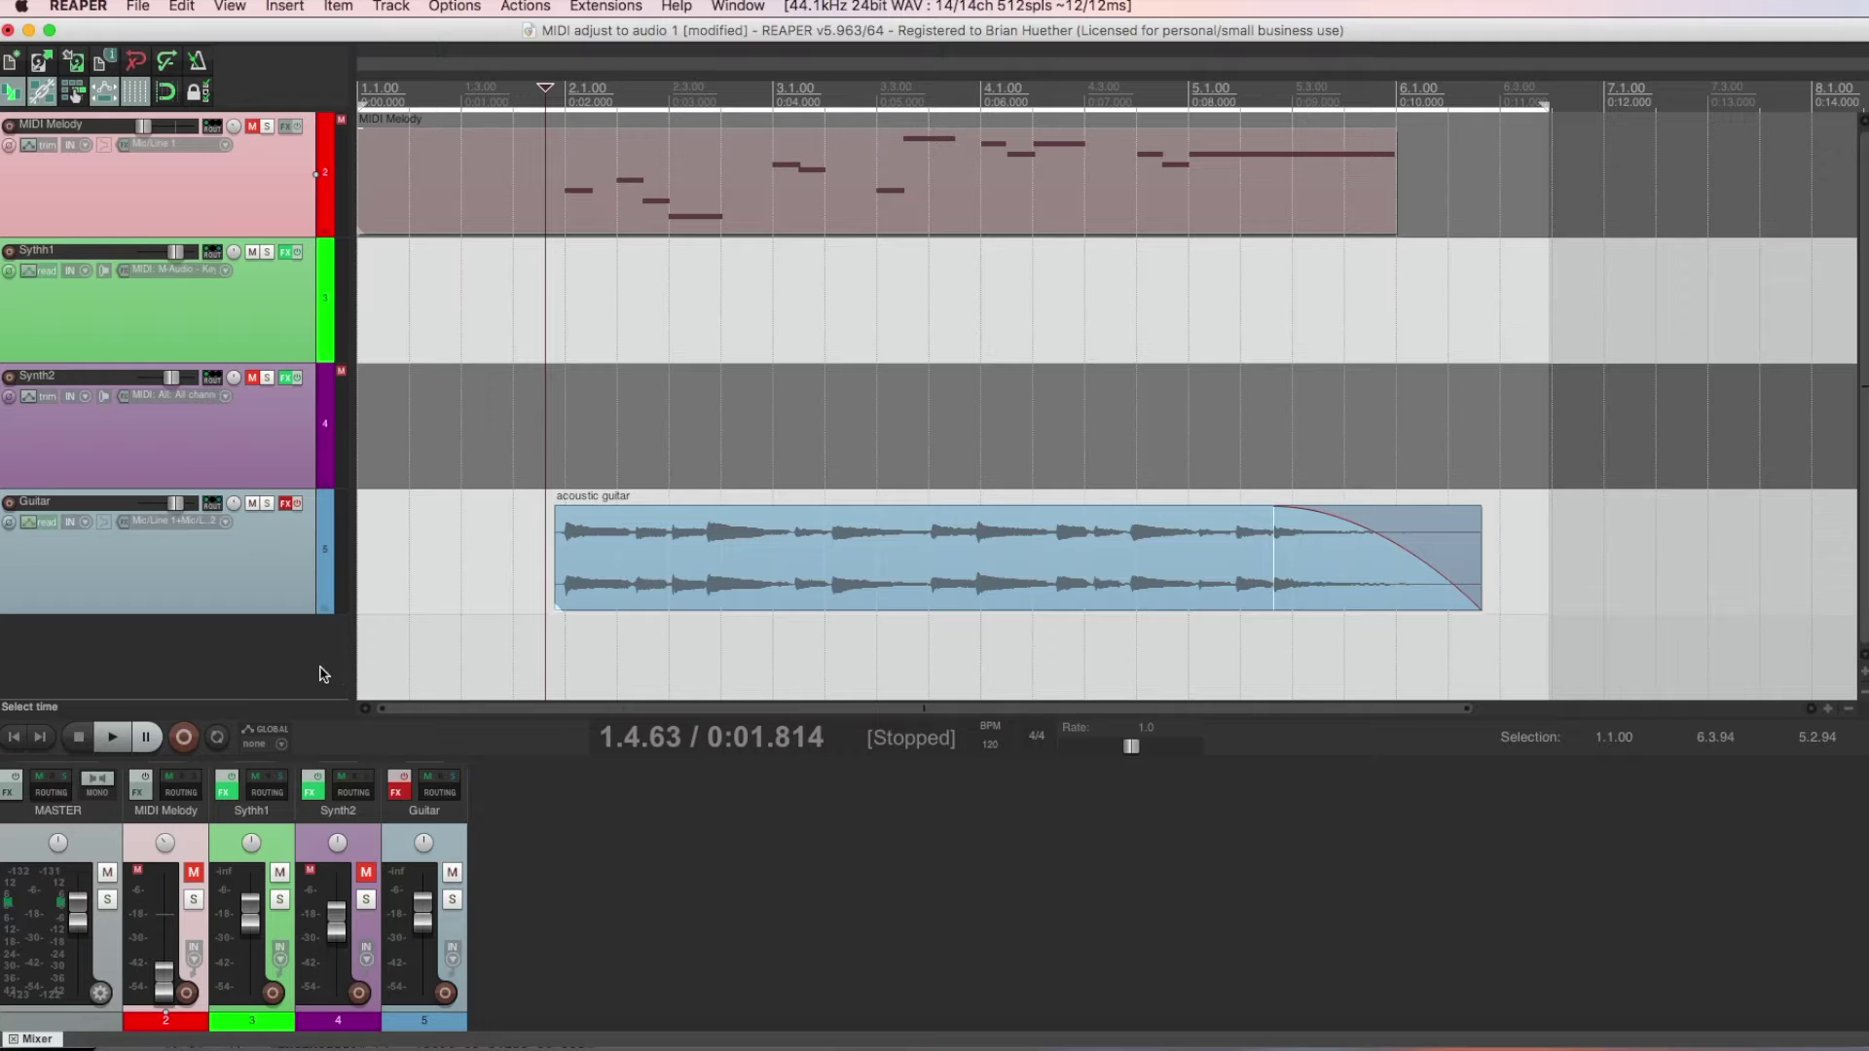
left_click(114, 736)
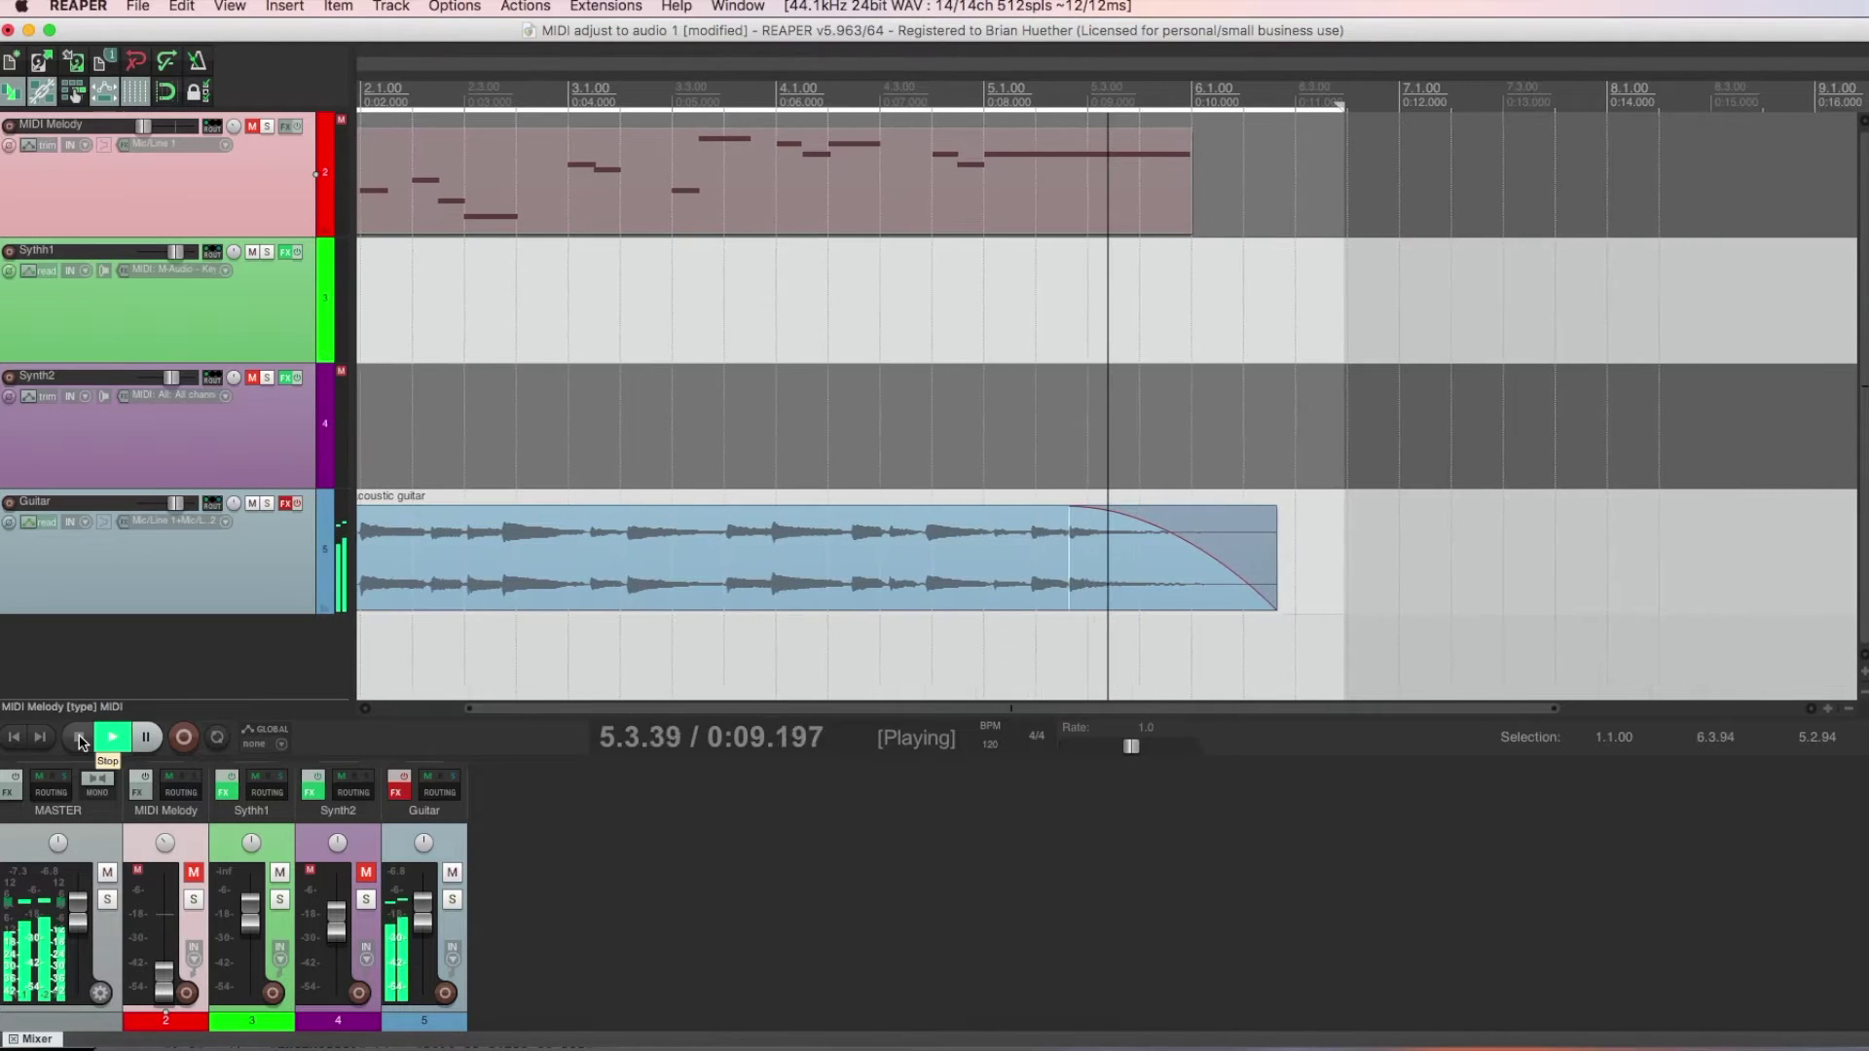
Stop playback, undo, set the tempo to 90 BPM and move the guitar item to 1.4.92.
left_click(80, 738)
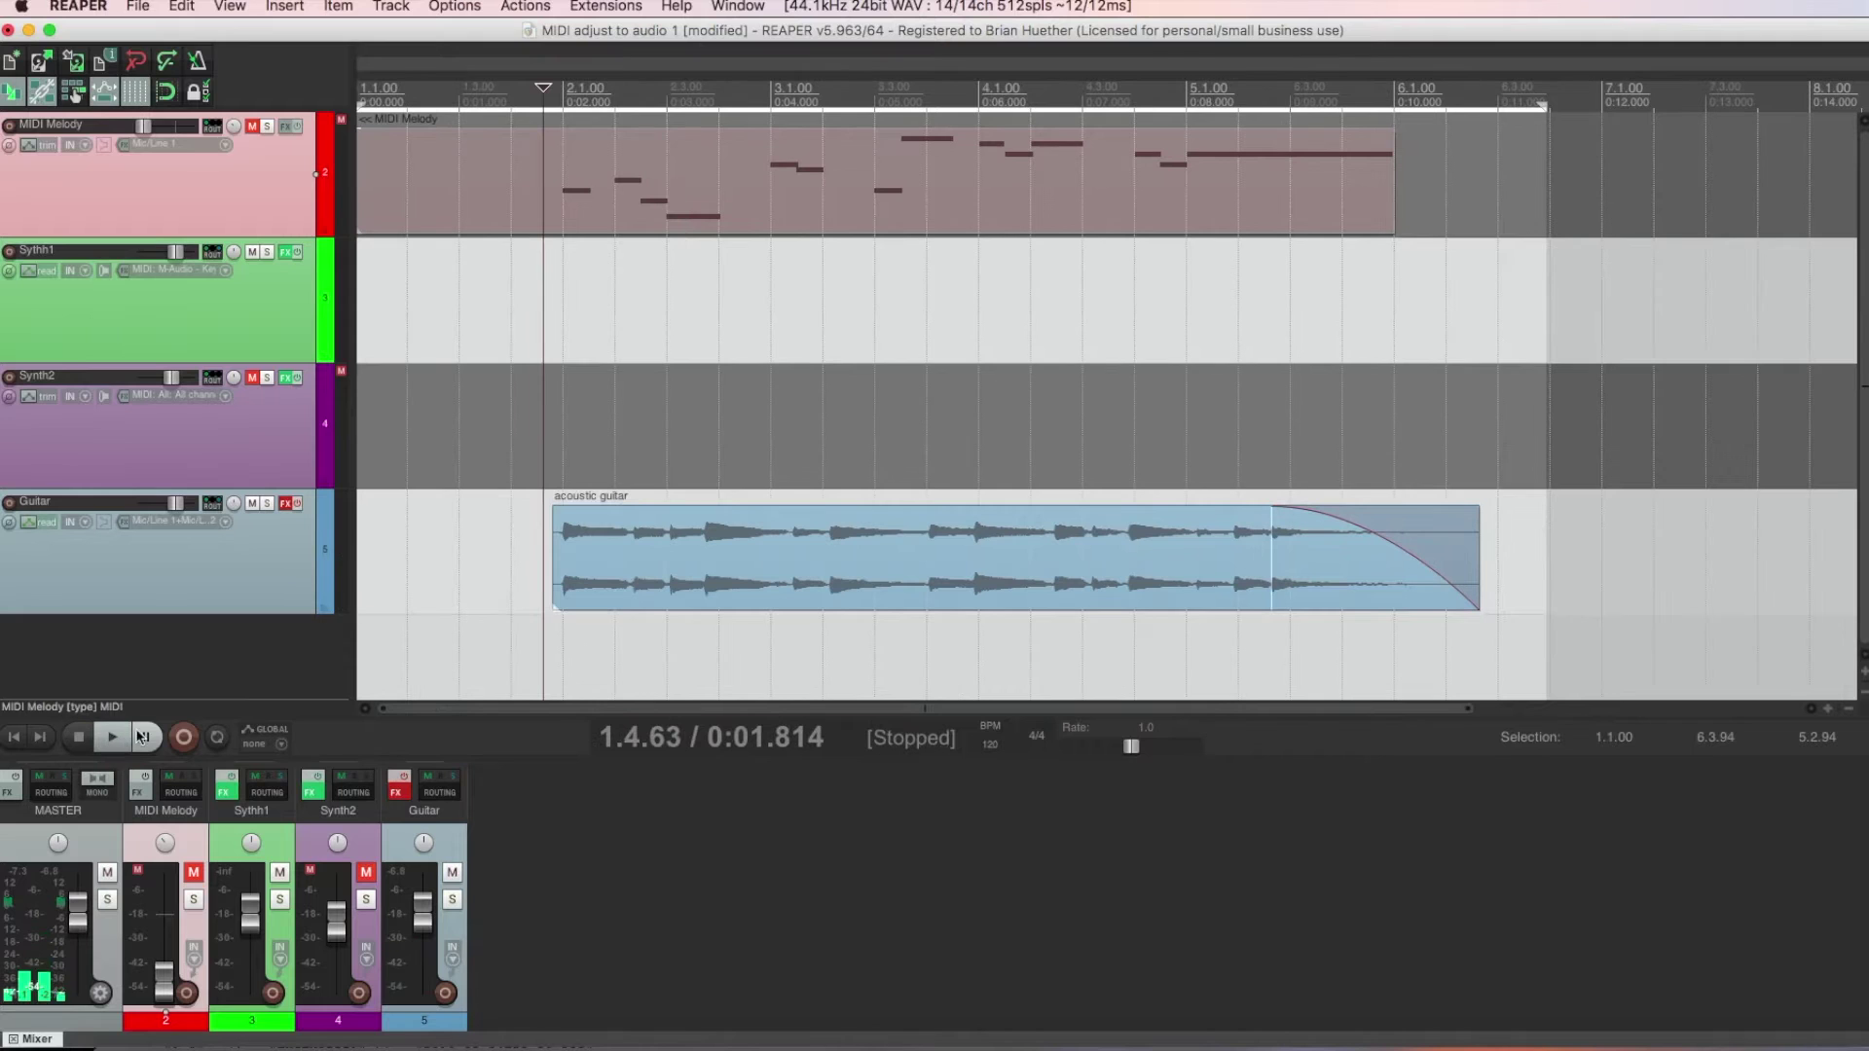
key("super+z")
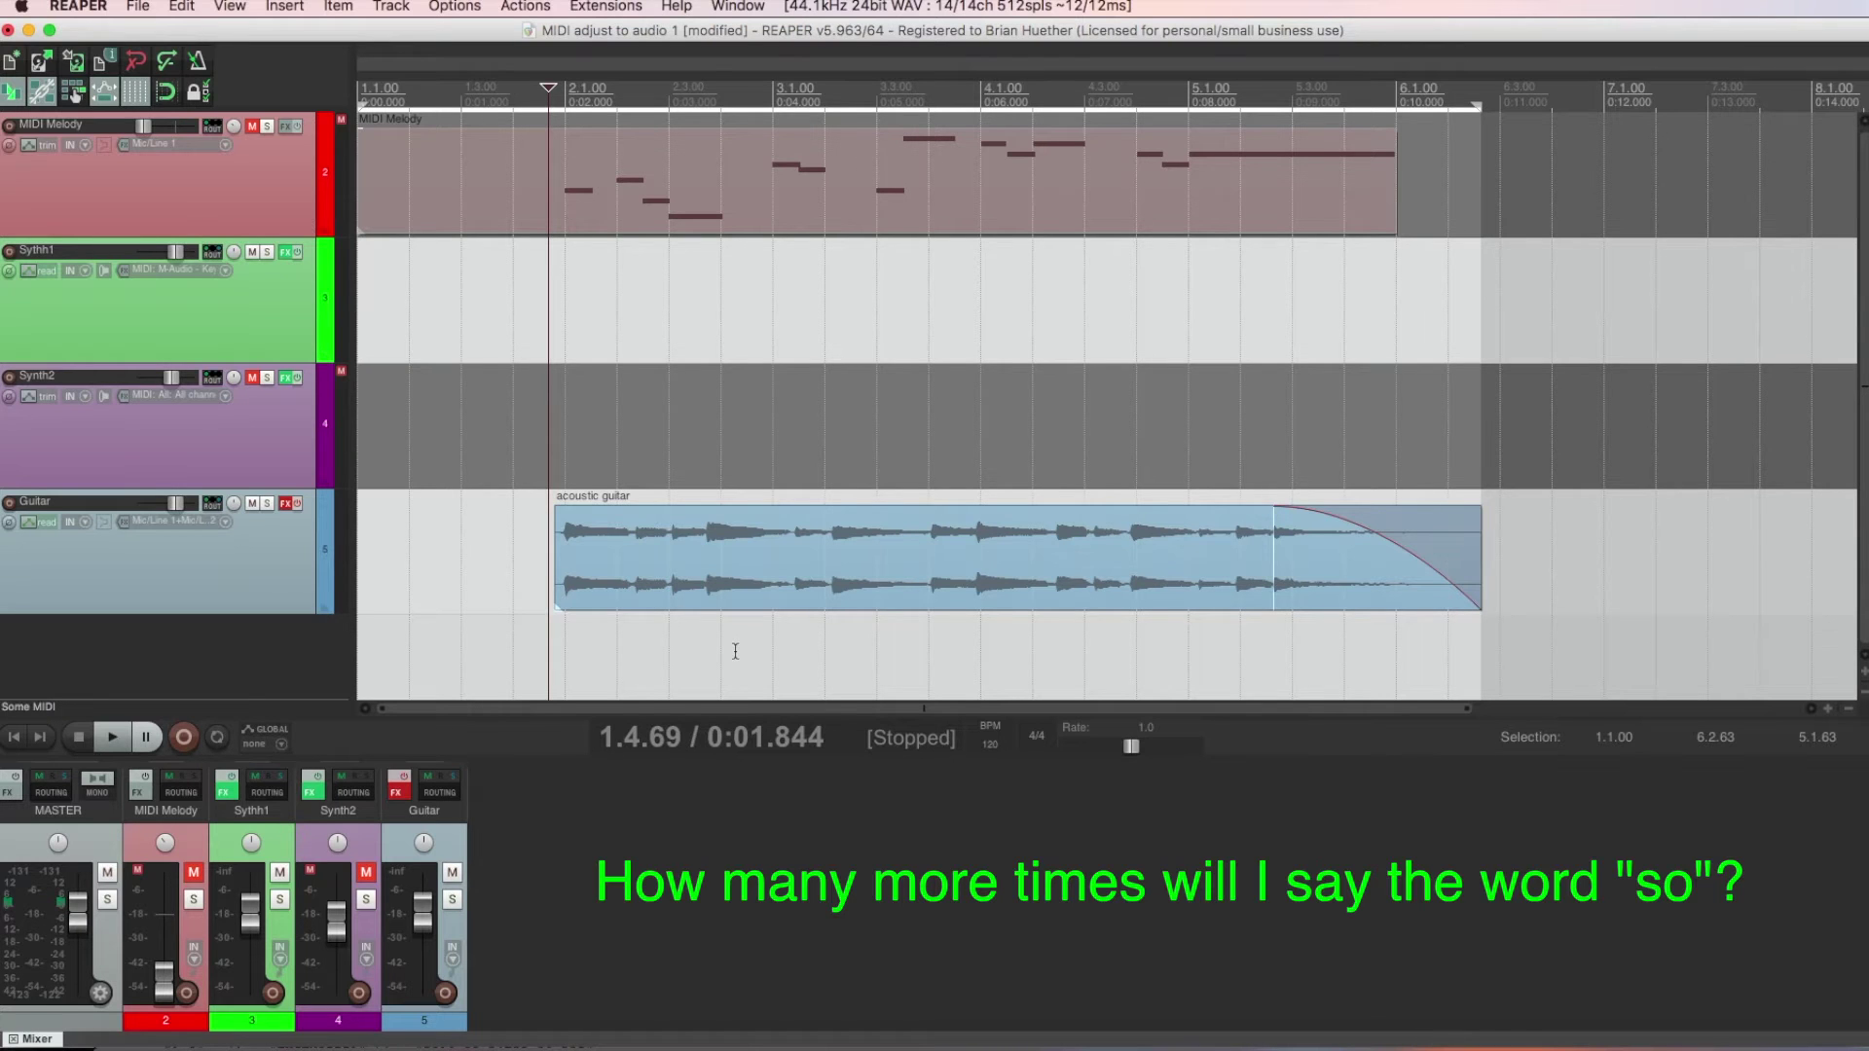
left_click(990, 745)
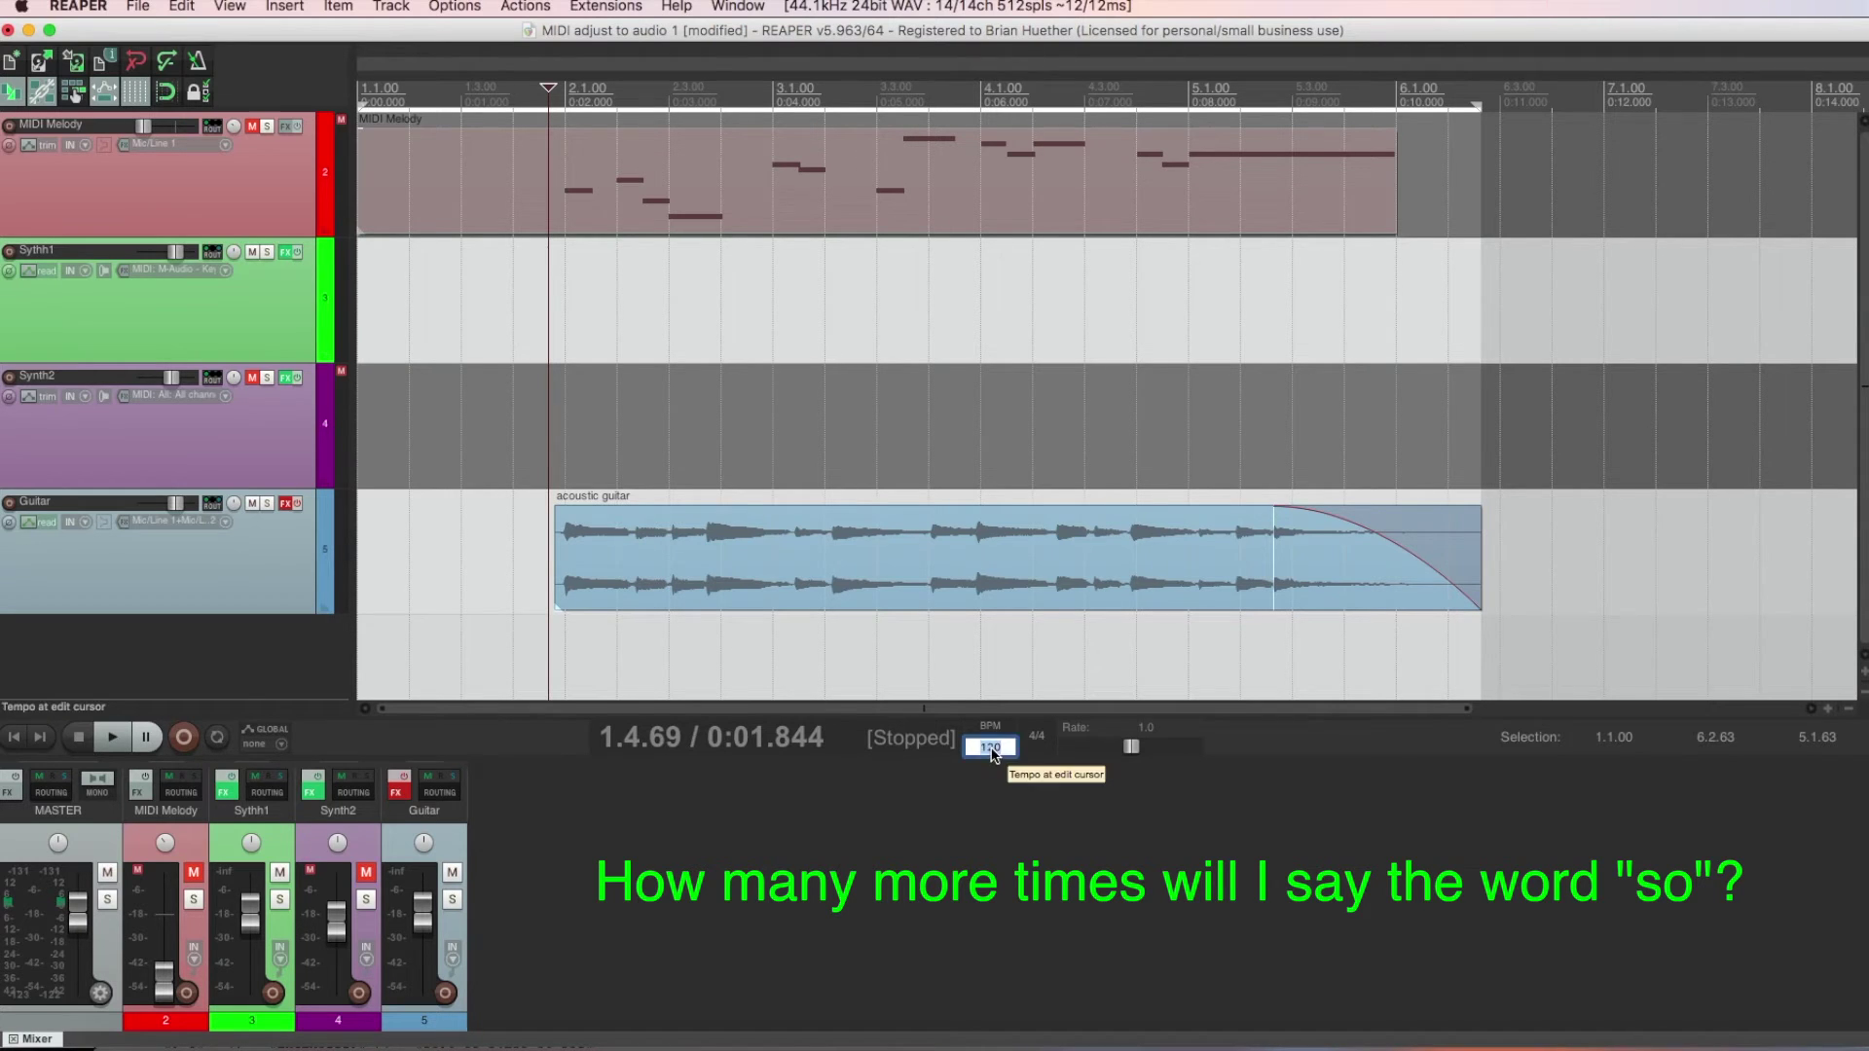
type("90")
key("Return")
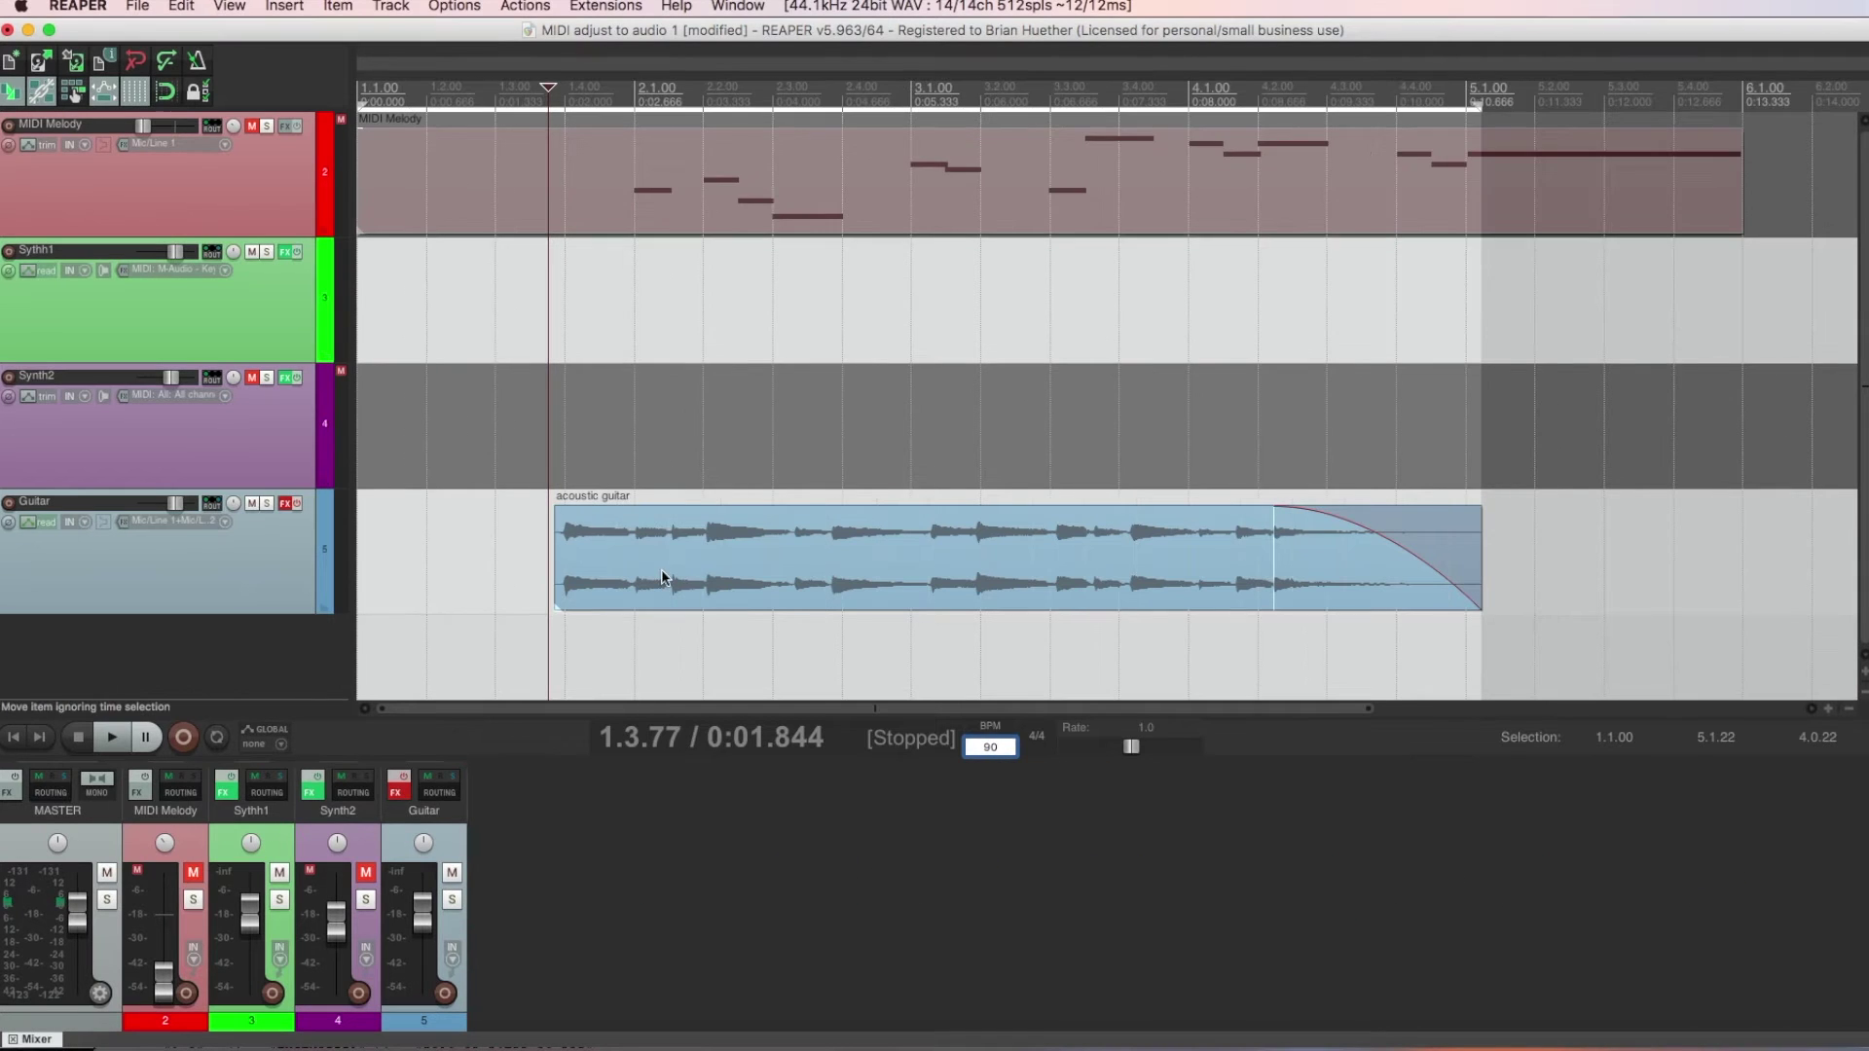
left_click_drag(662, 569, 734, 582)
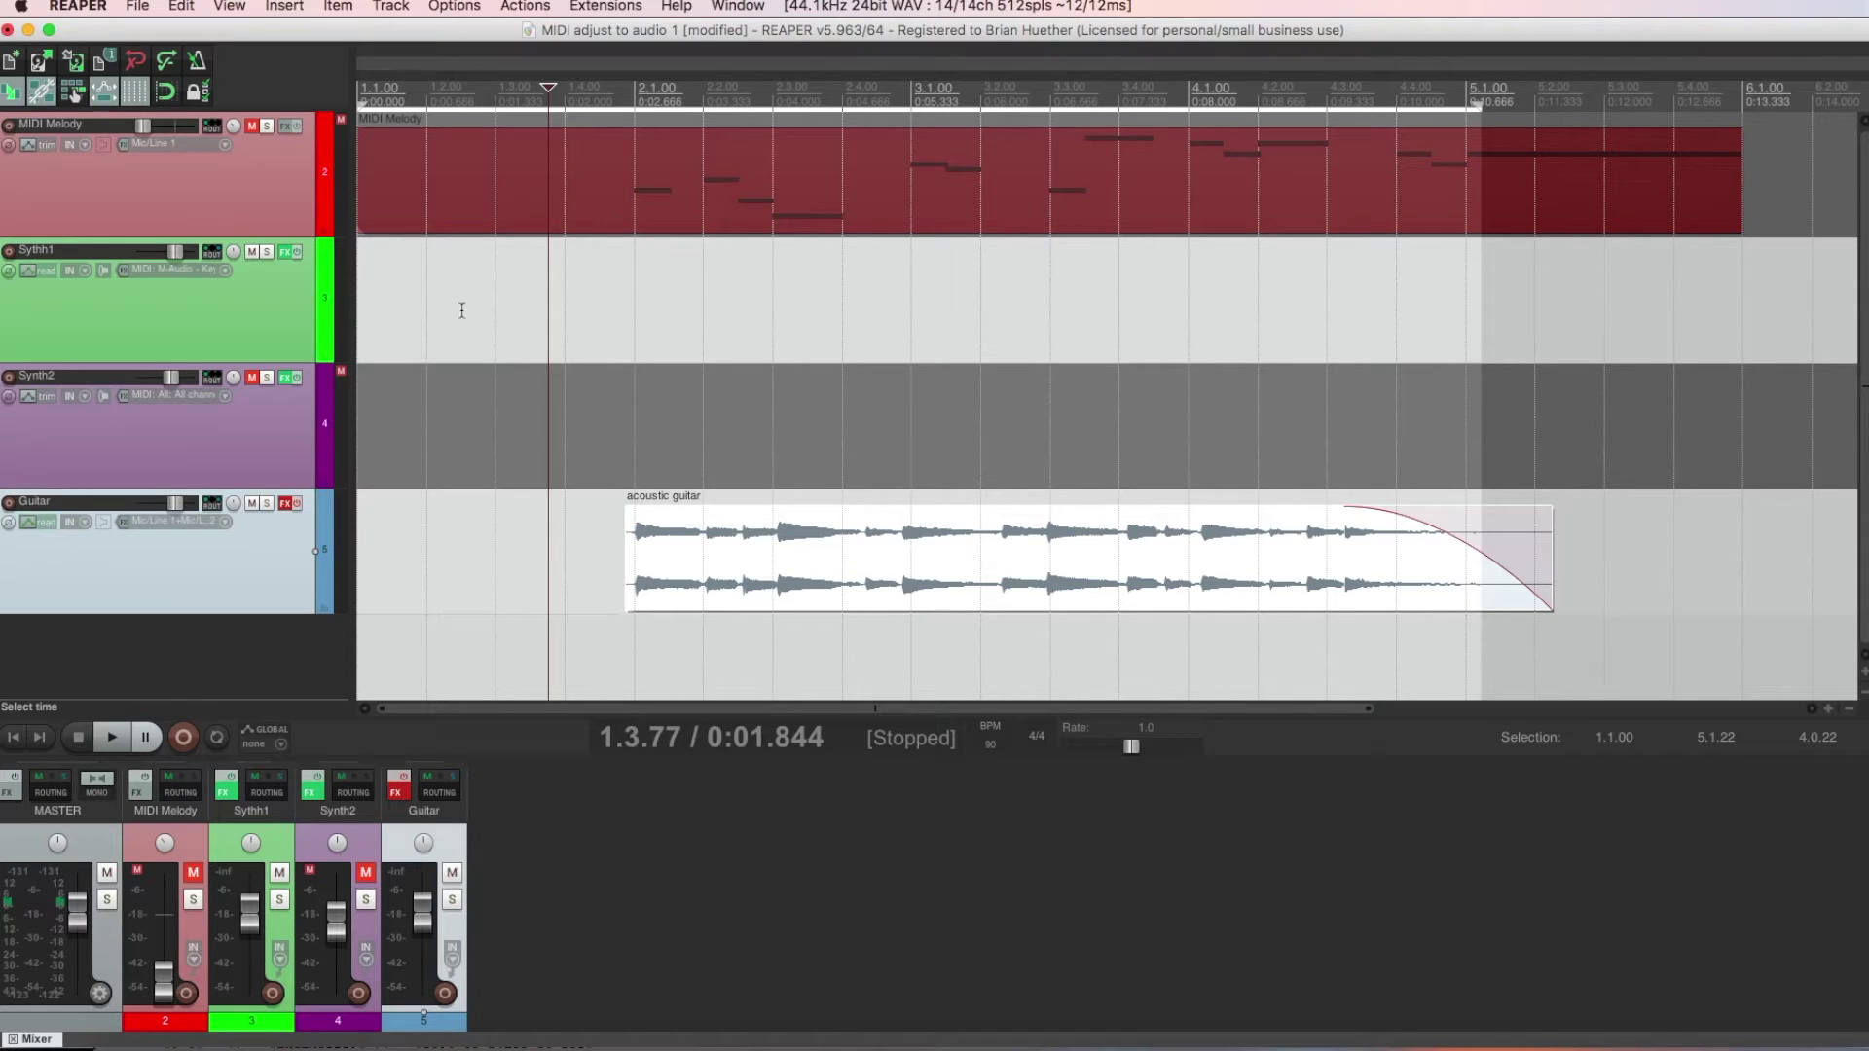
left_click(139, 9)
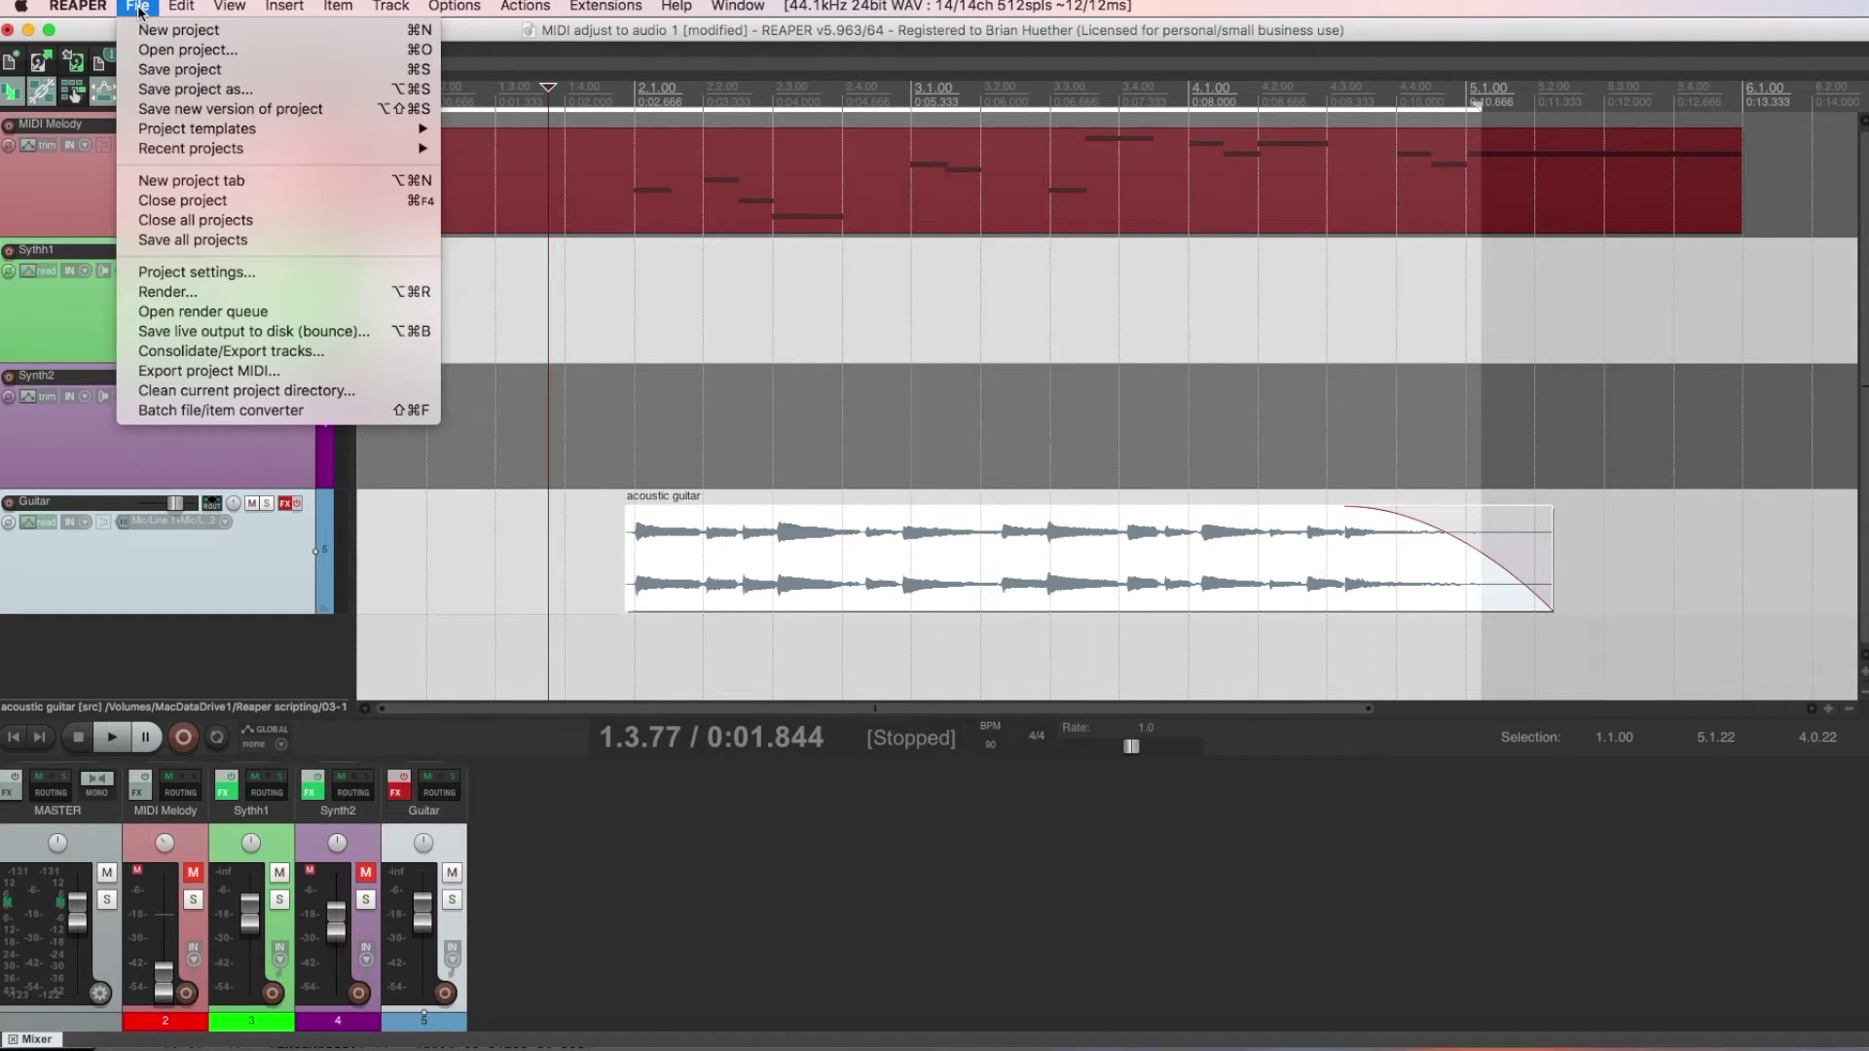
left_click(208, 281)
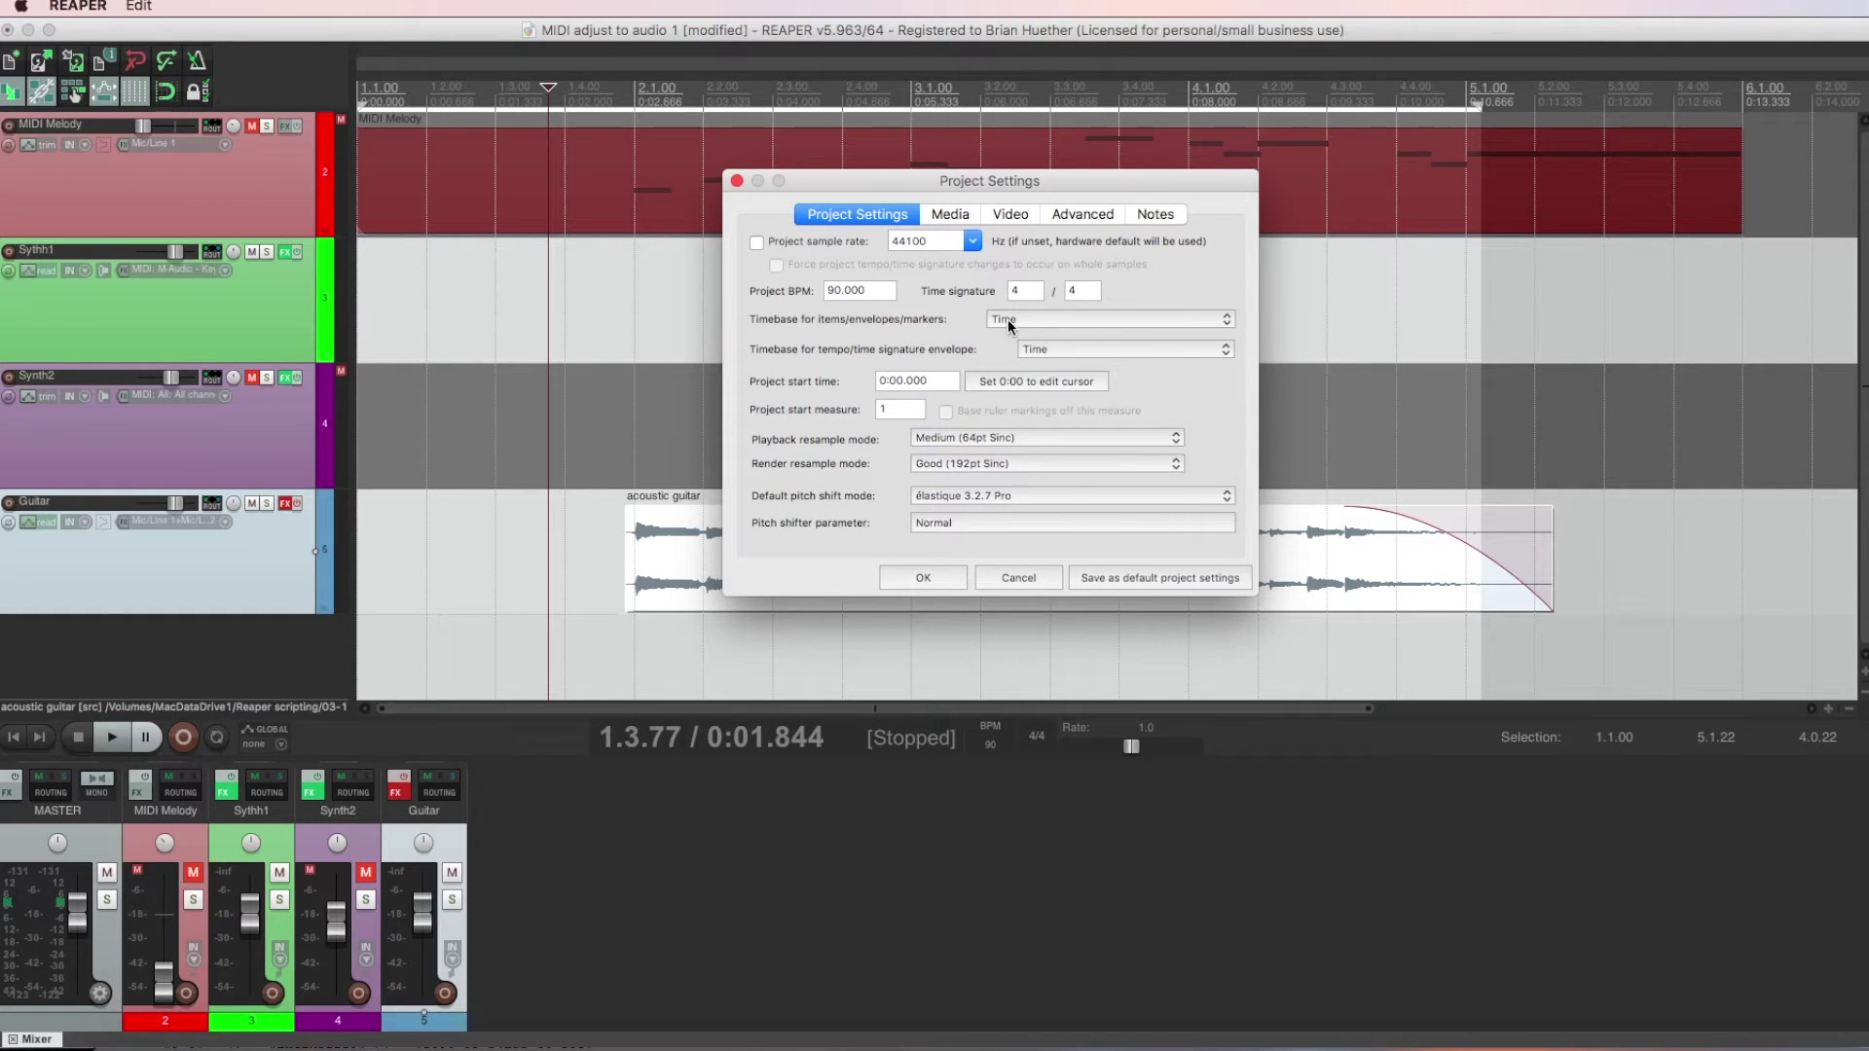
left_click(1035, 585)
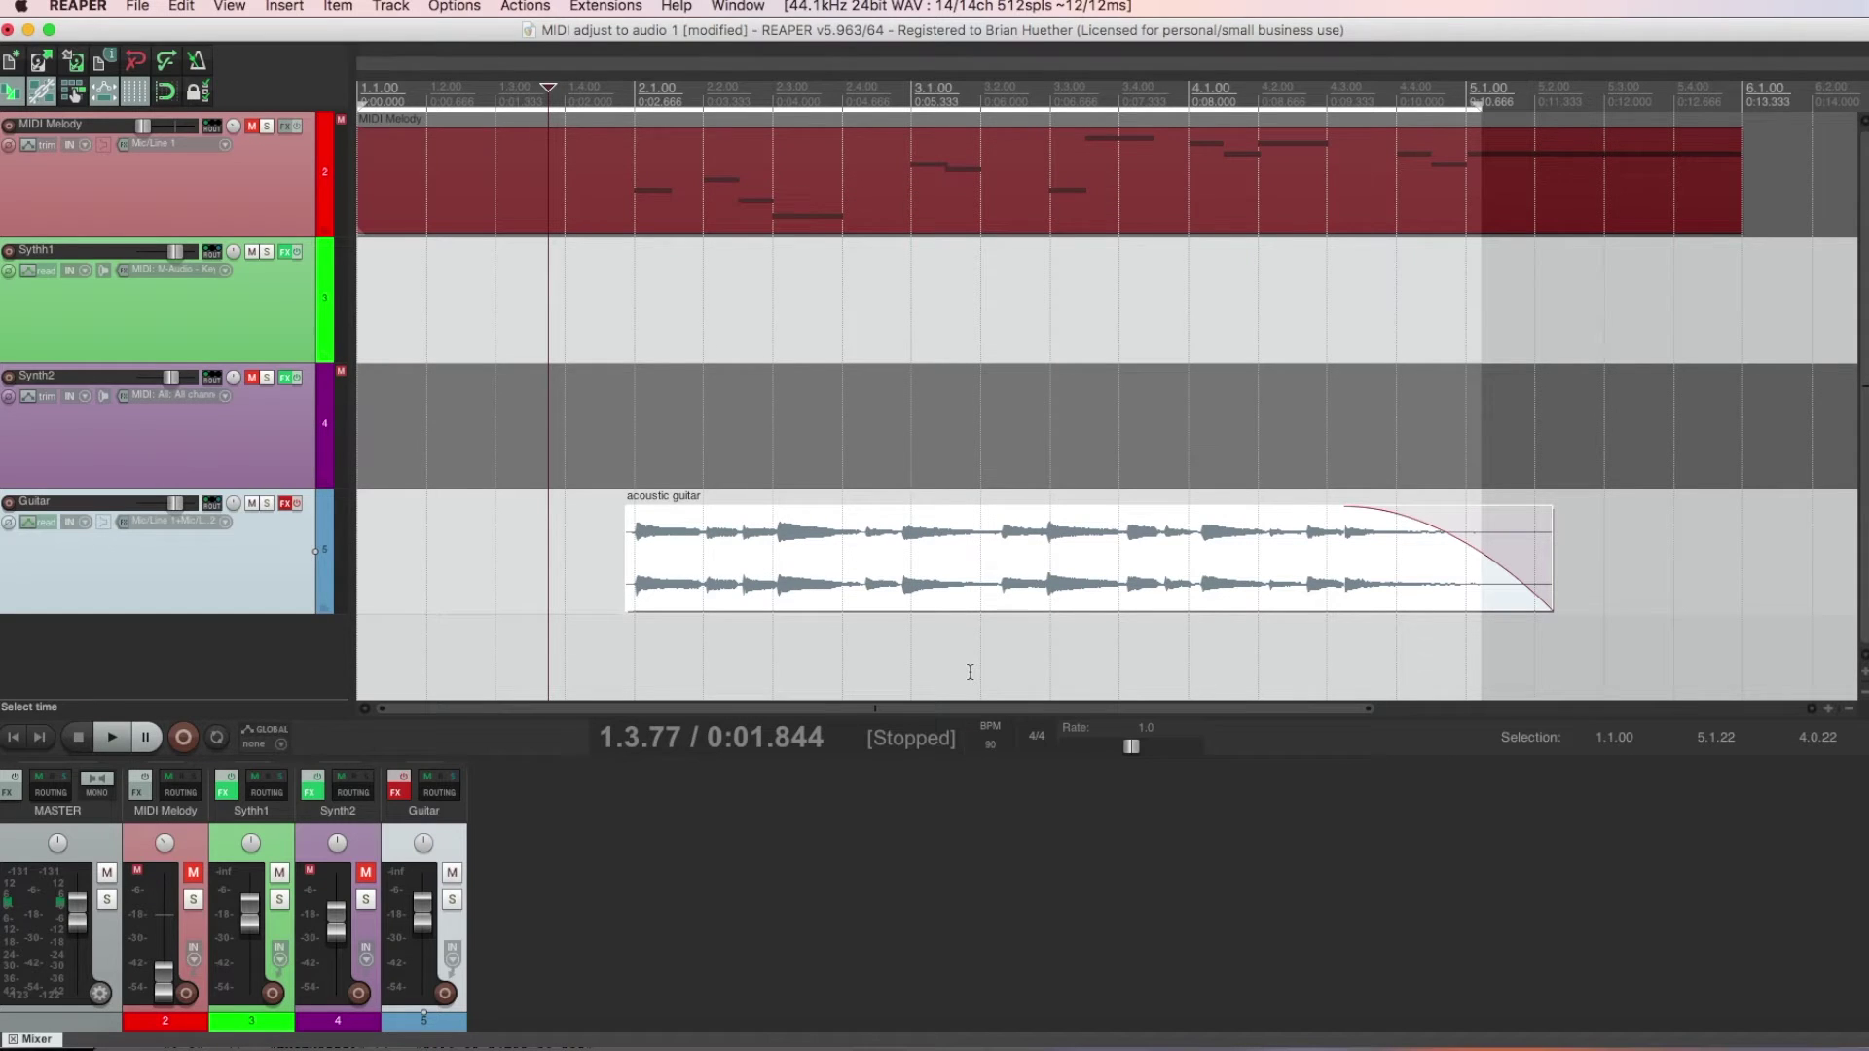
left_click(921, 842)
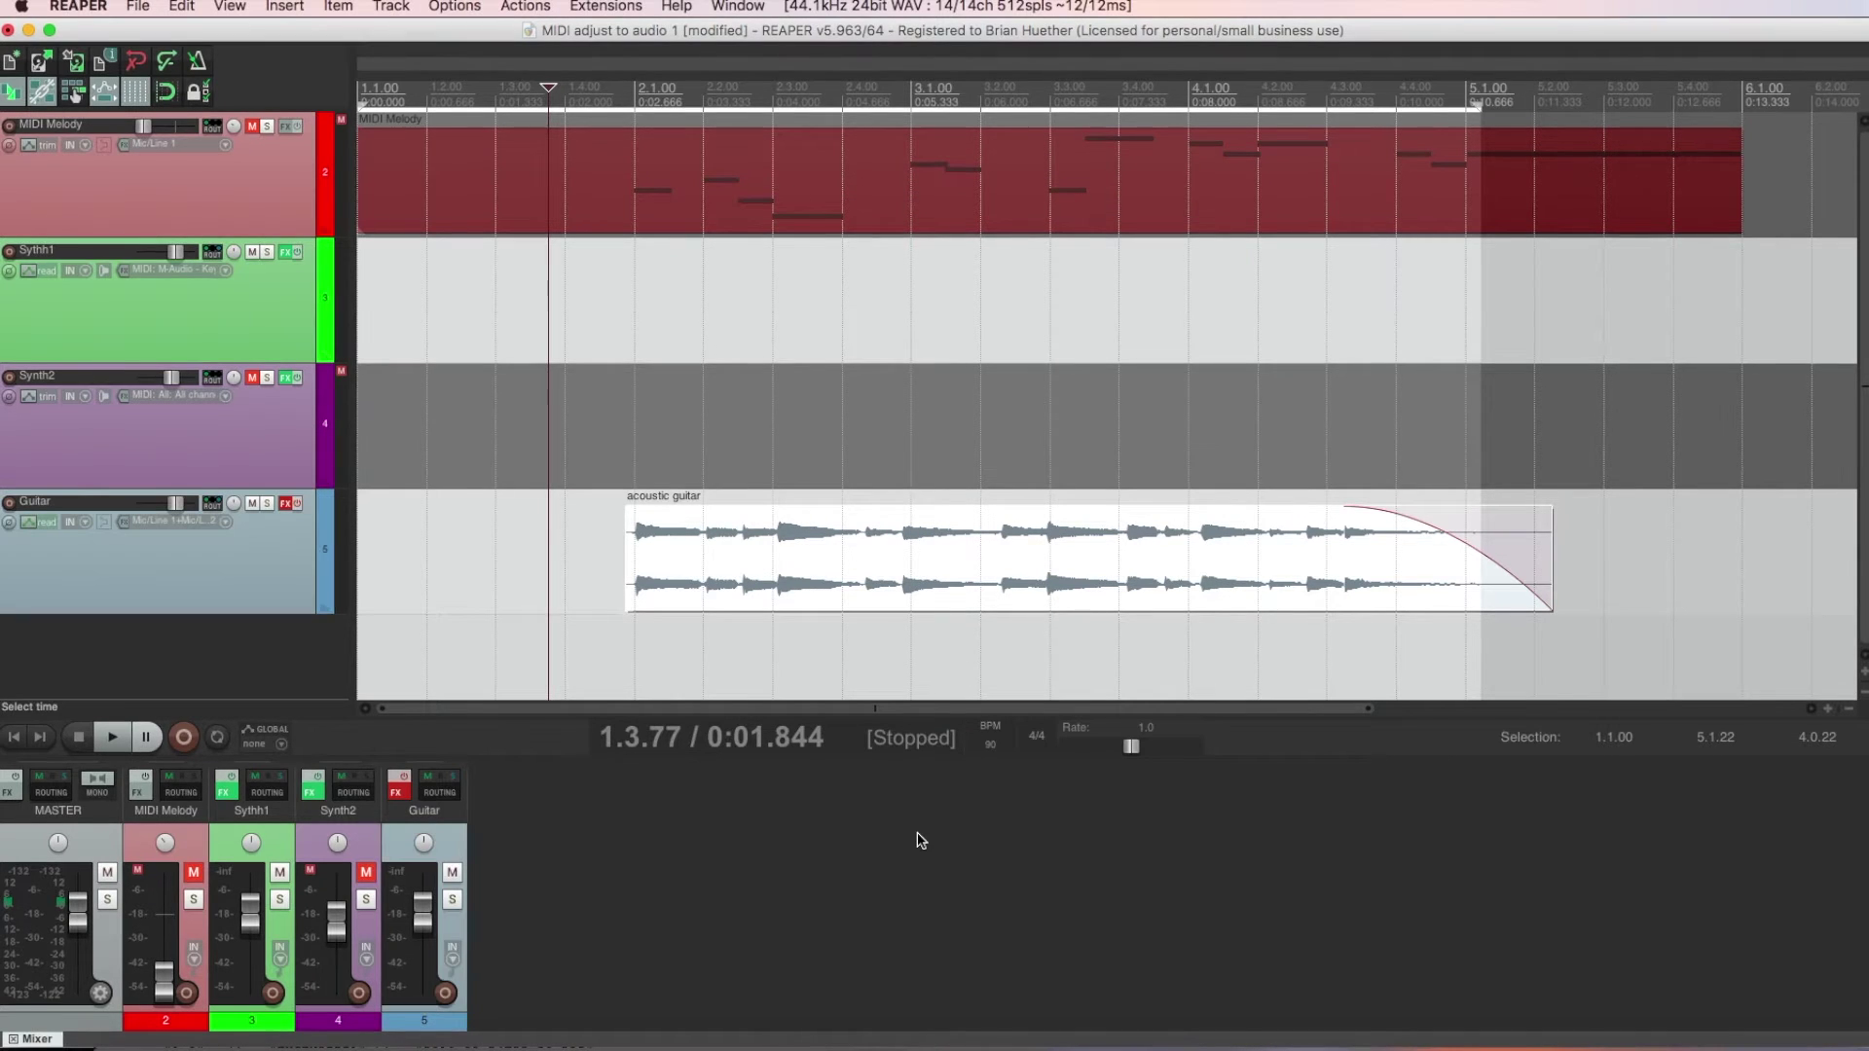
Select 1.4.78–4.3.97 over the guitar part and run gen_Drum trigger.lua from the action list.
left_click(951, 564)
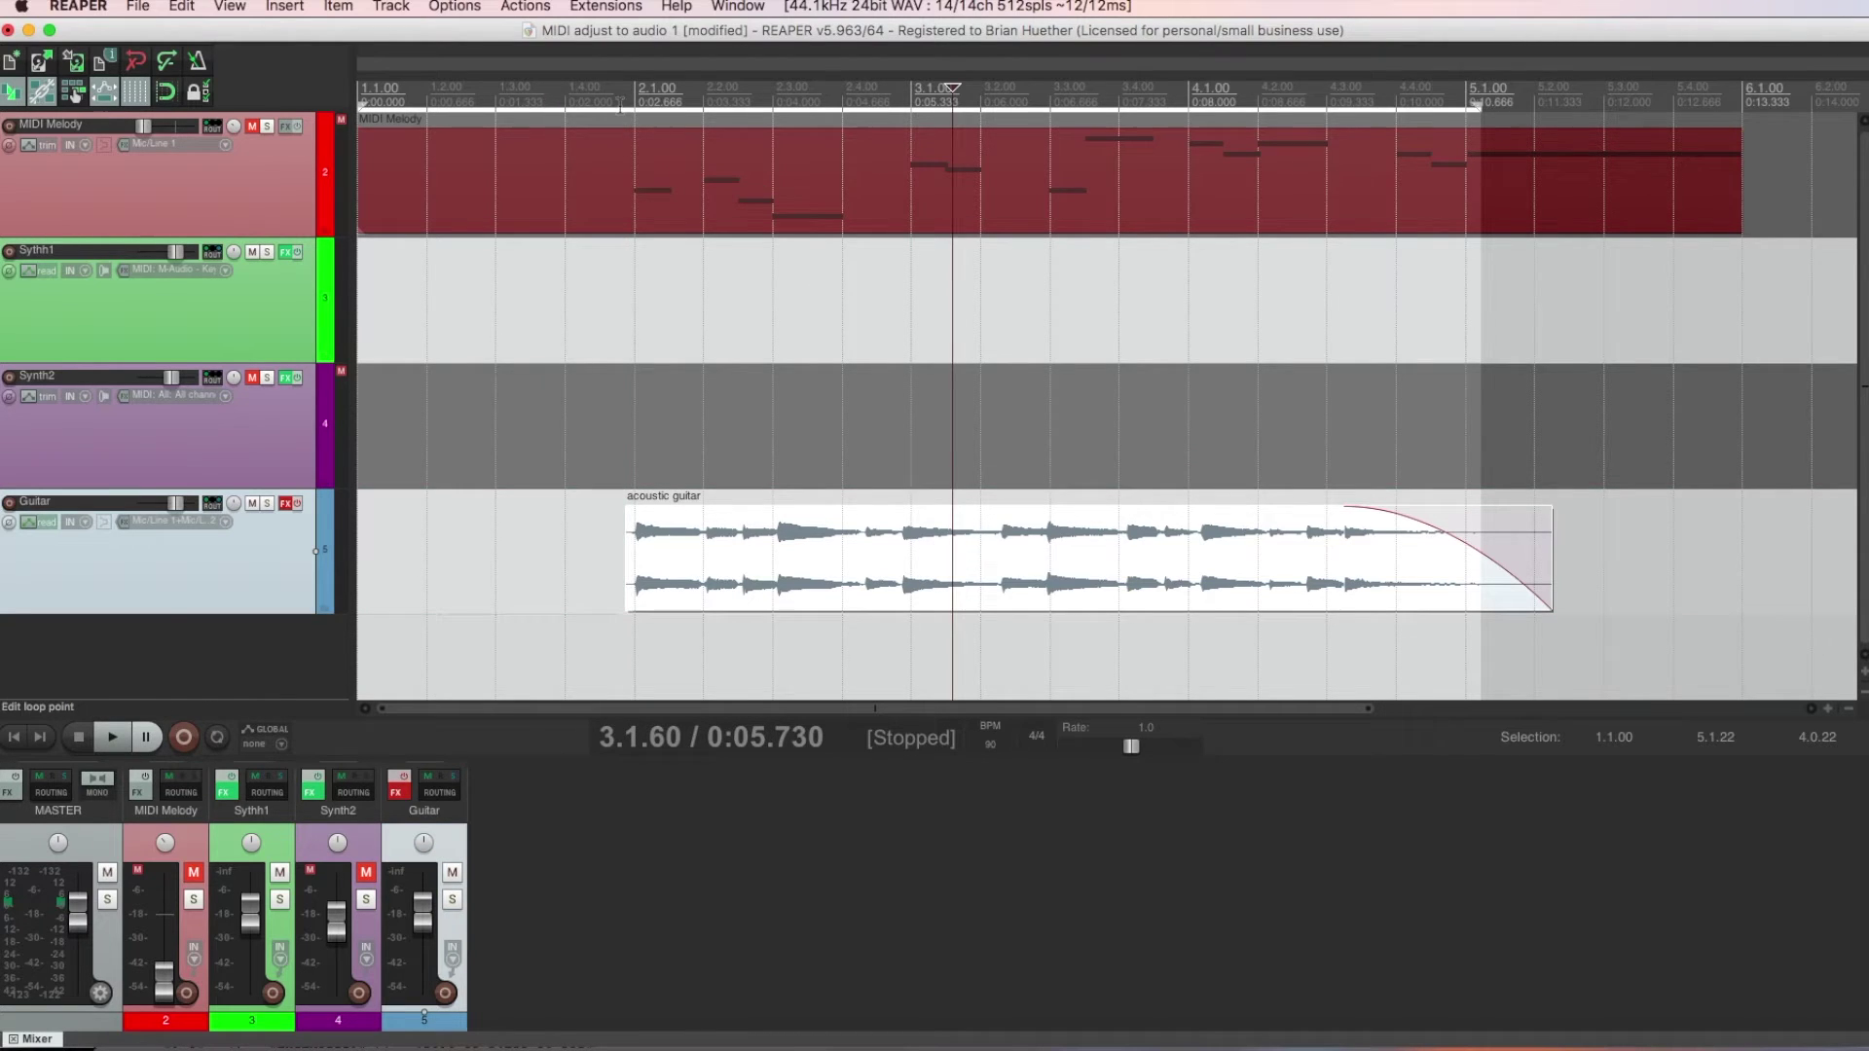
left_click_drag(621, 105, 1393, 225)
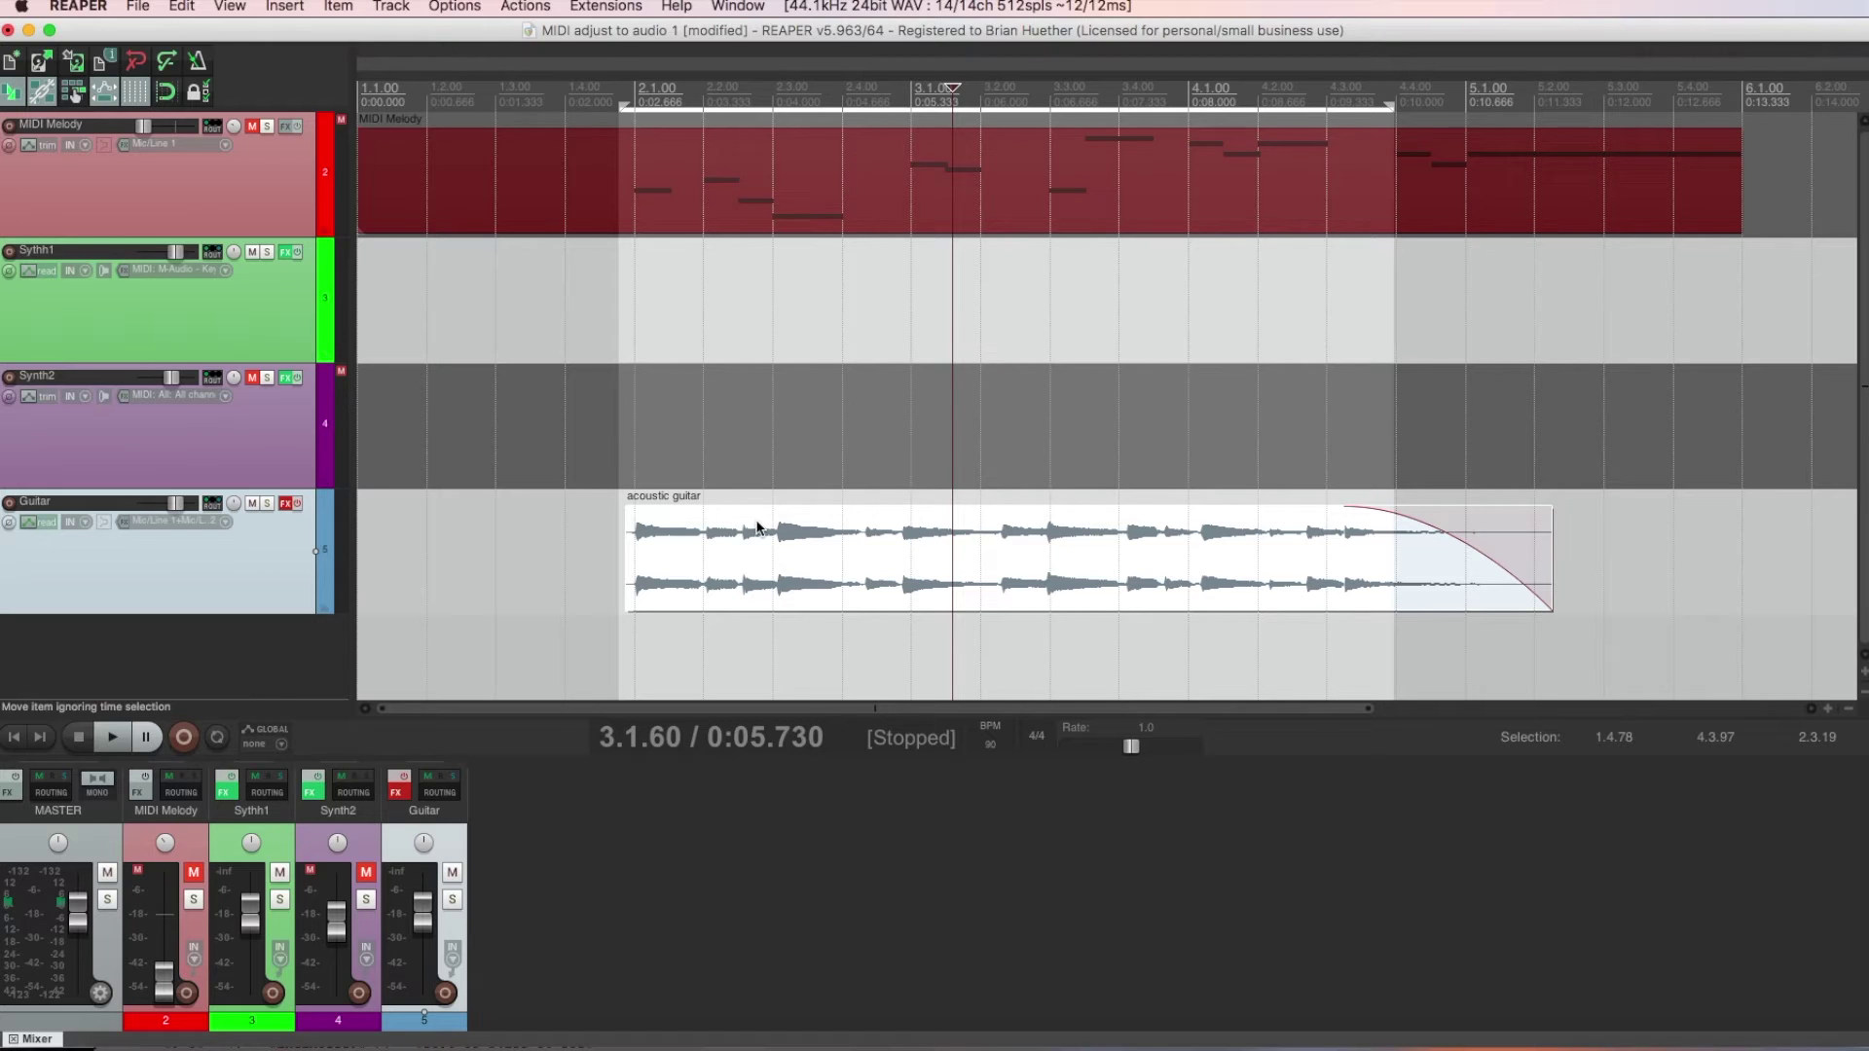
left_click(529, 8)
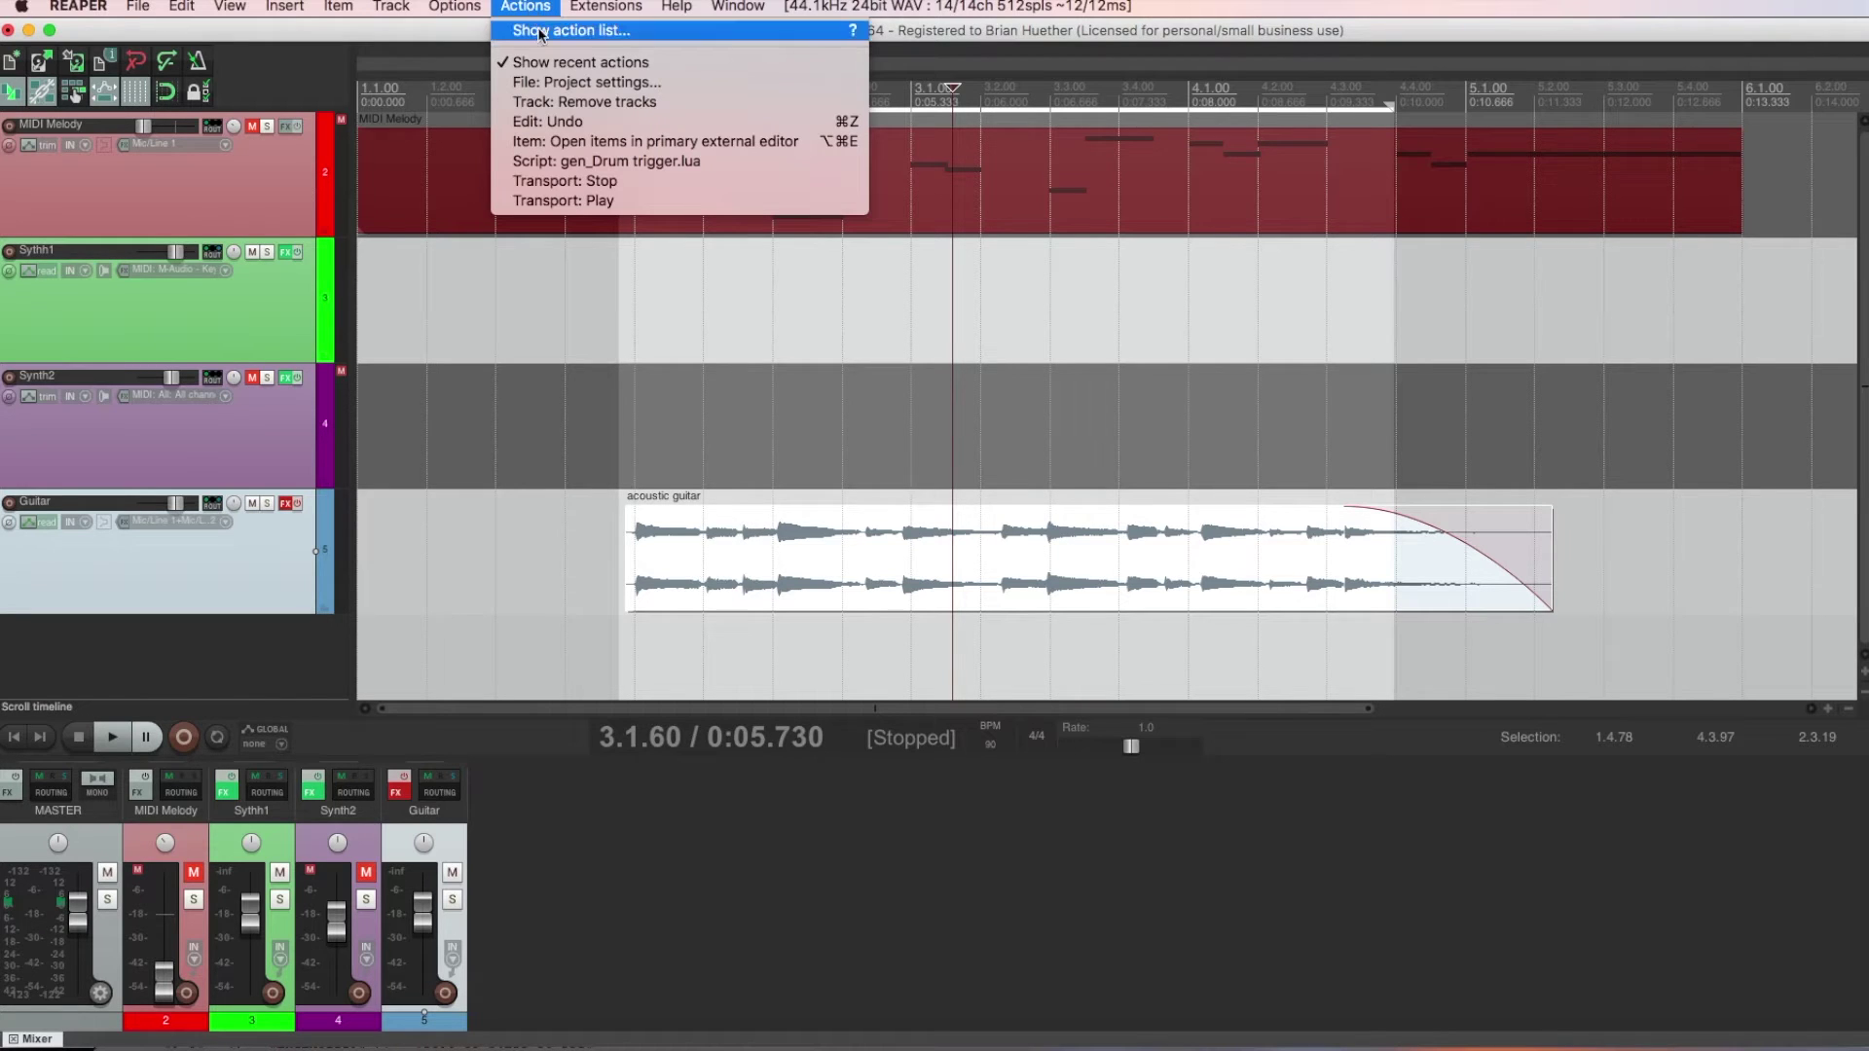
left_click(541, 32)
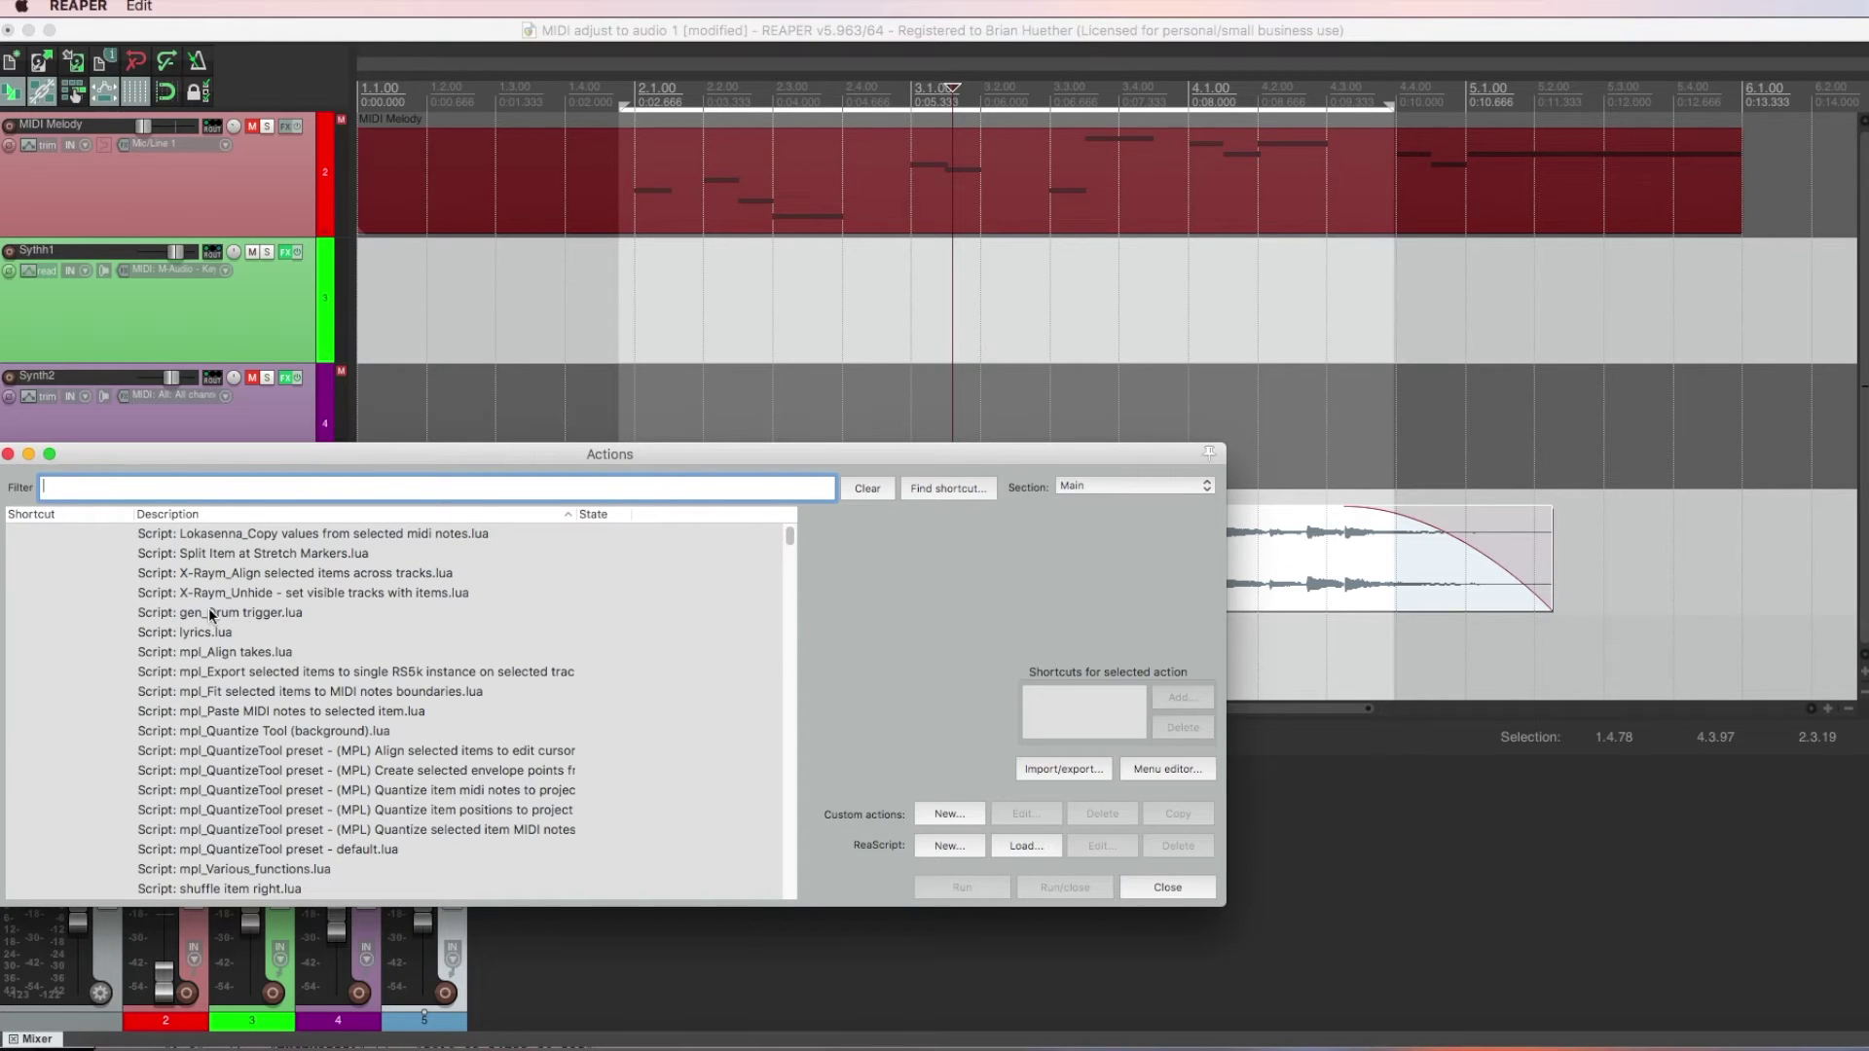
left_click(246, 490)
type("drum")
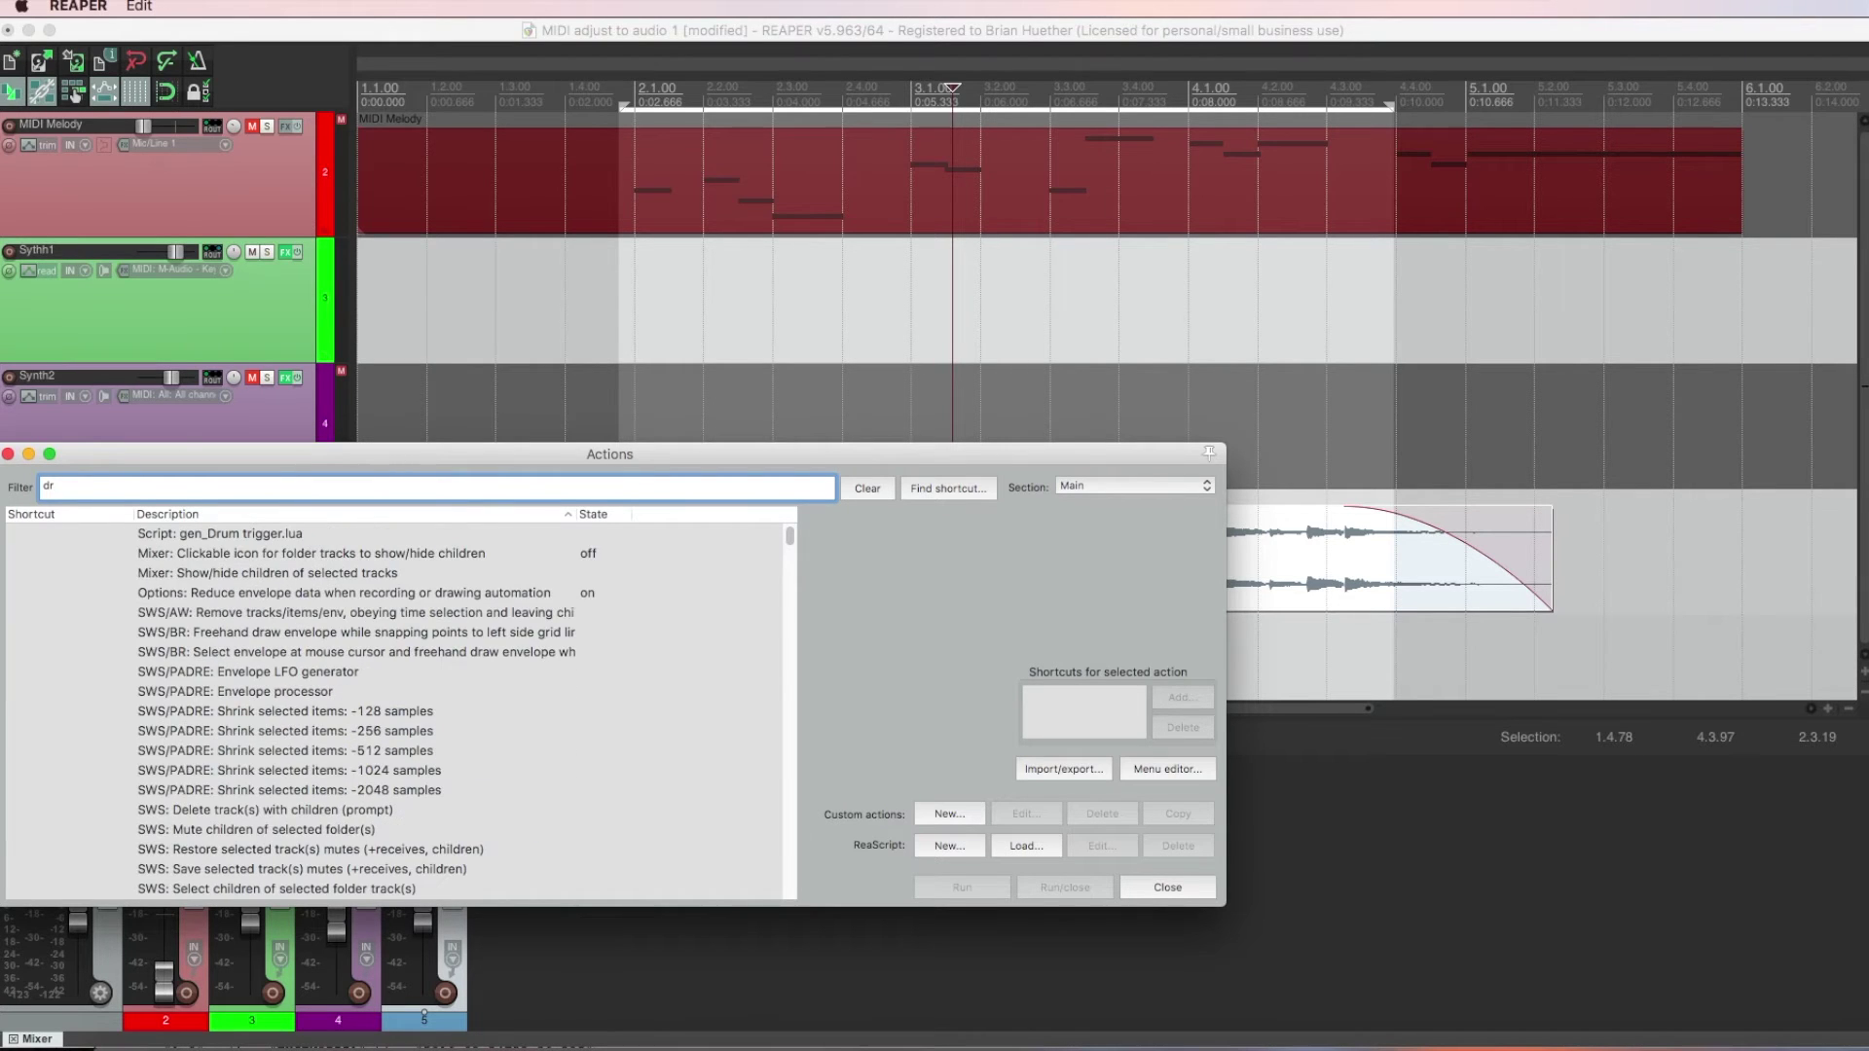
left_click(272, 535)
left_click(1050, 887)
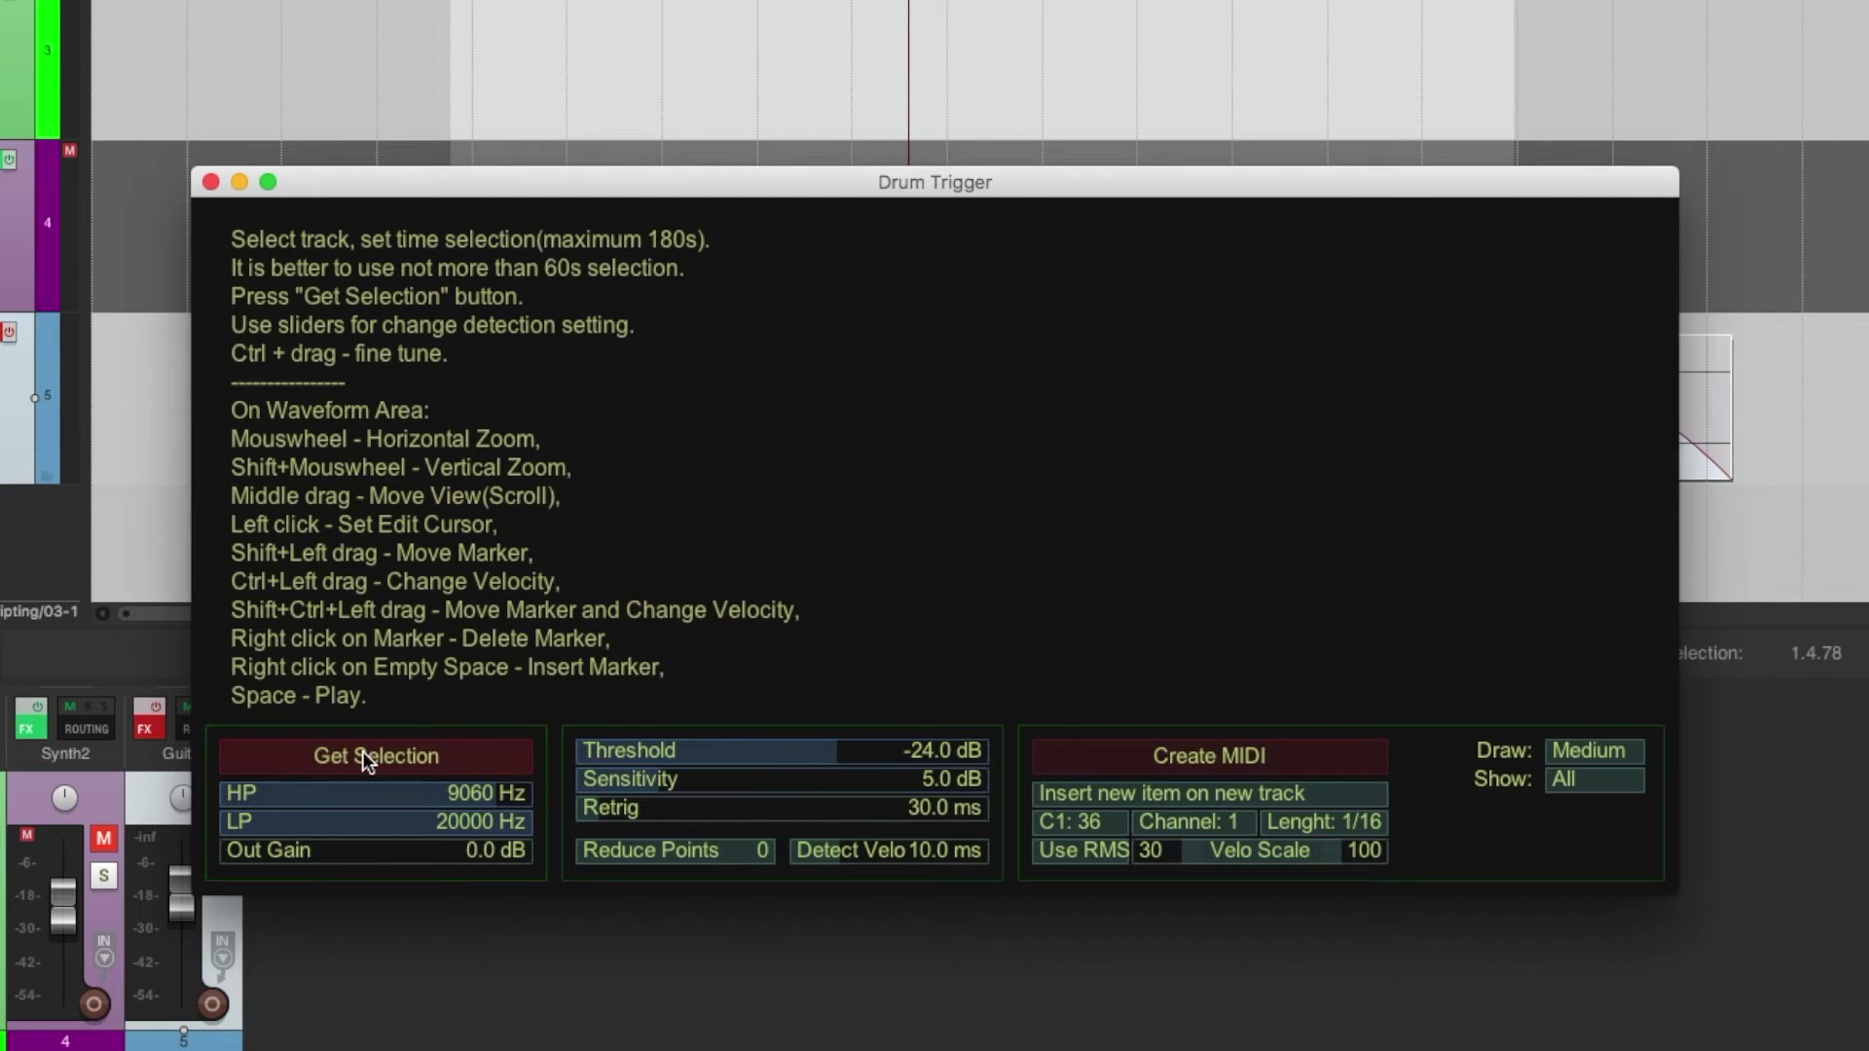
Load the guitar selection, then set HP 73 Hz, LP 1741 Hz, threshold -28.9 dB, sensitivity 3.1 dB.
left_click(362, 756)
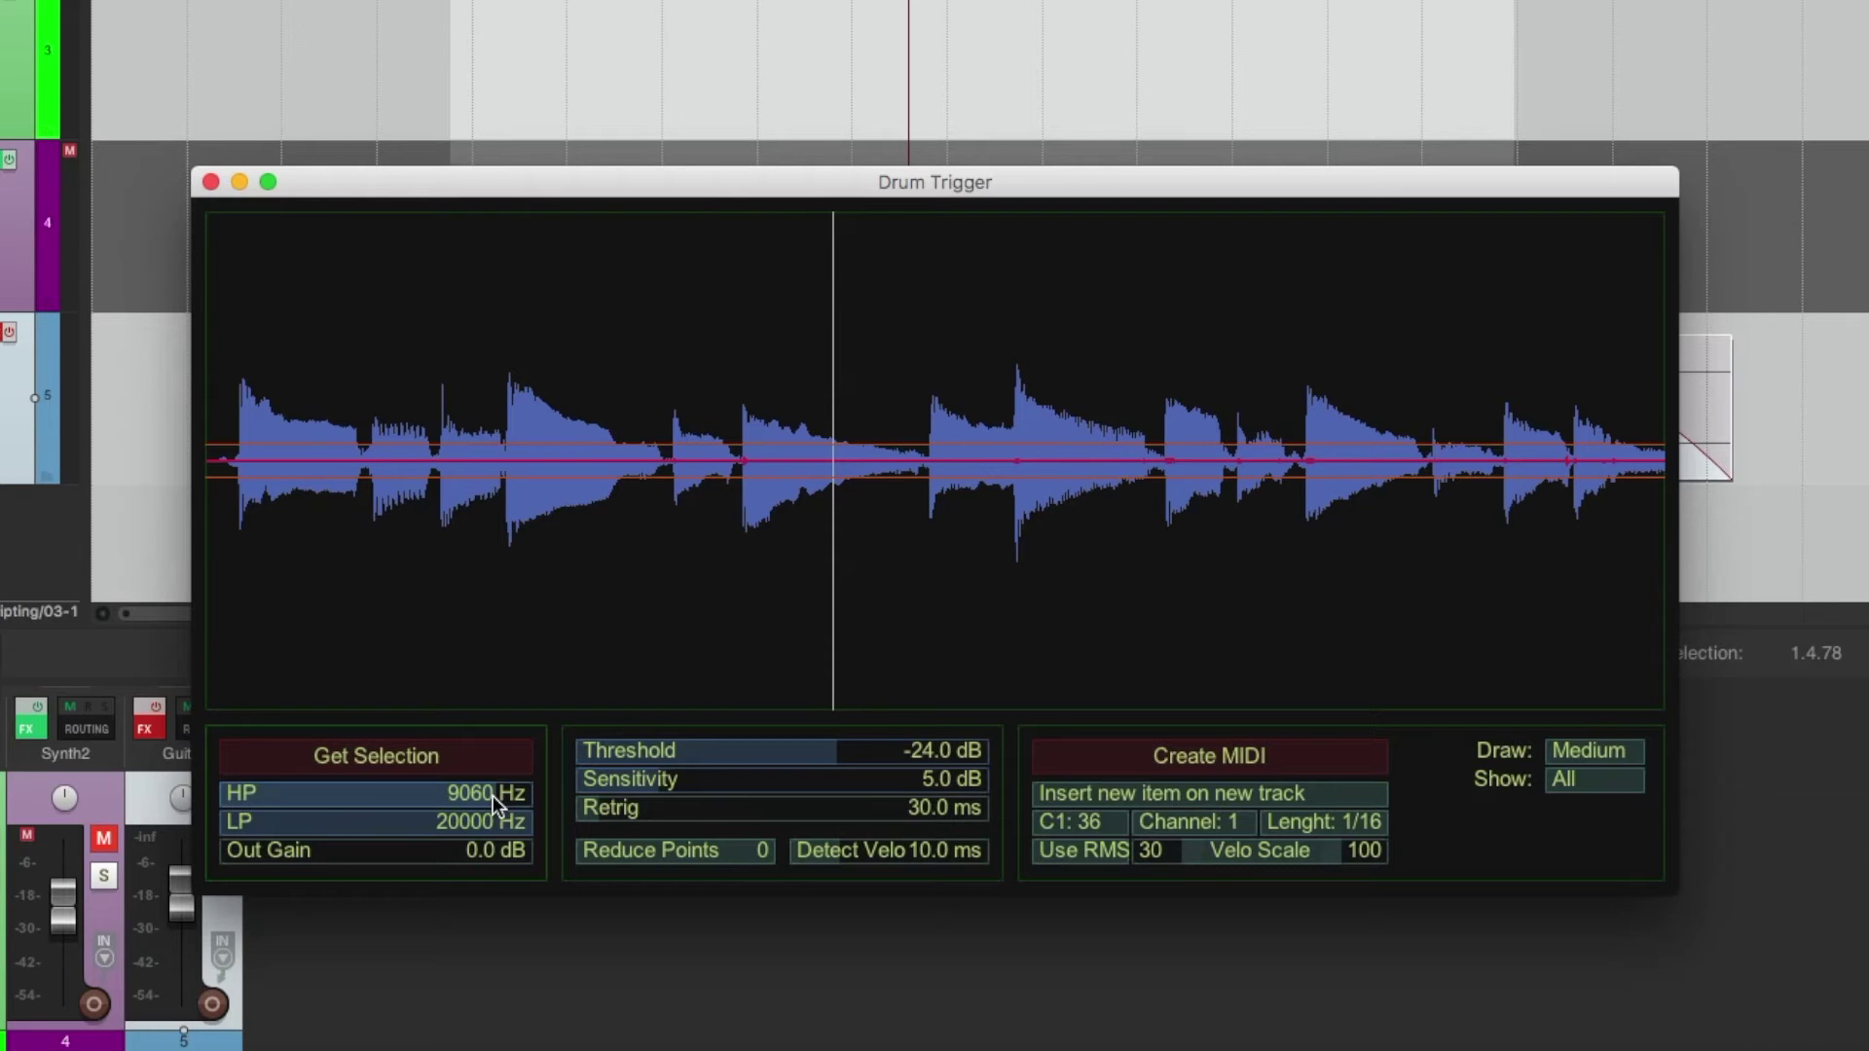
left_click_drag(494, 796, 352, 823)
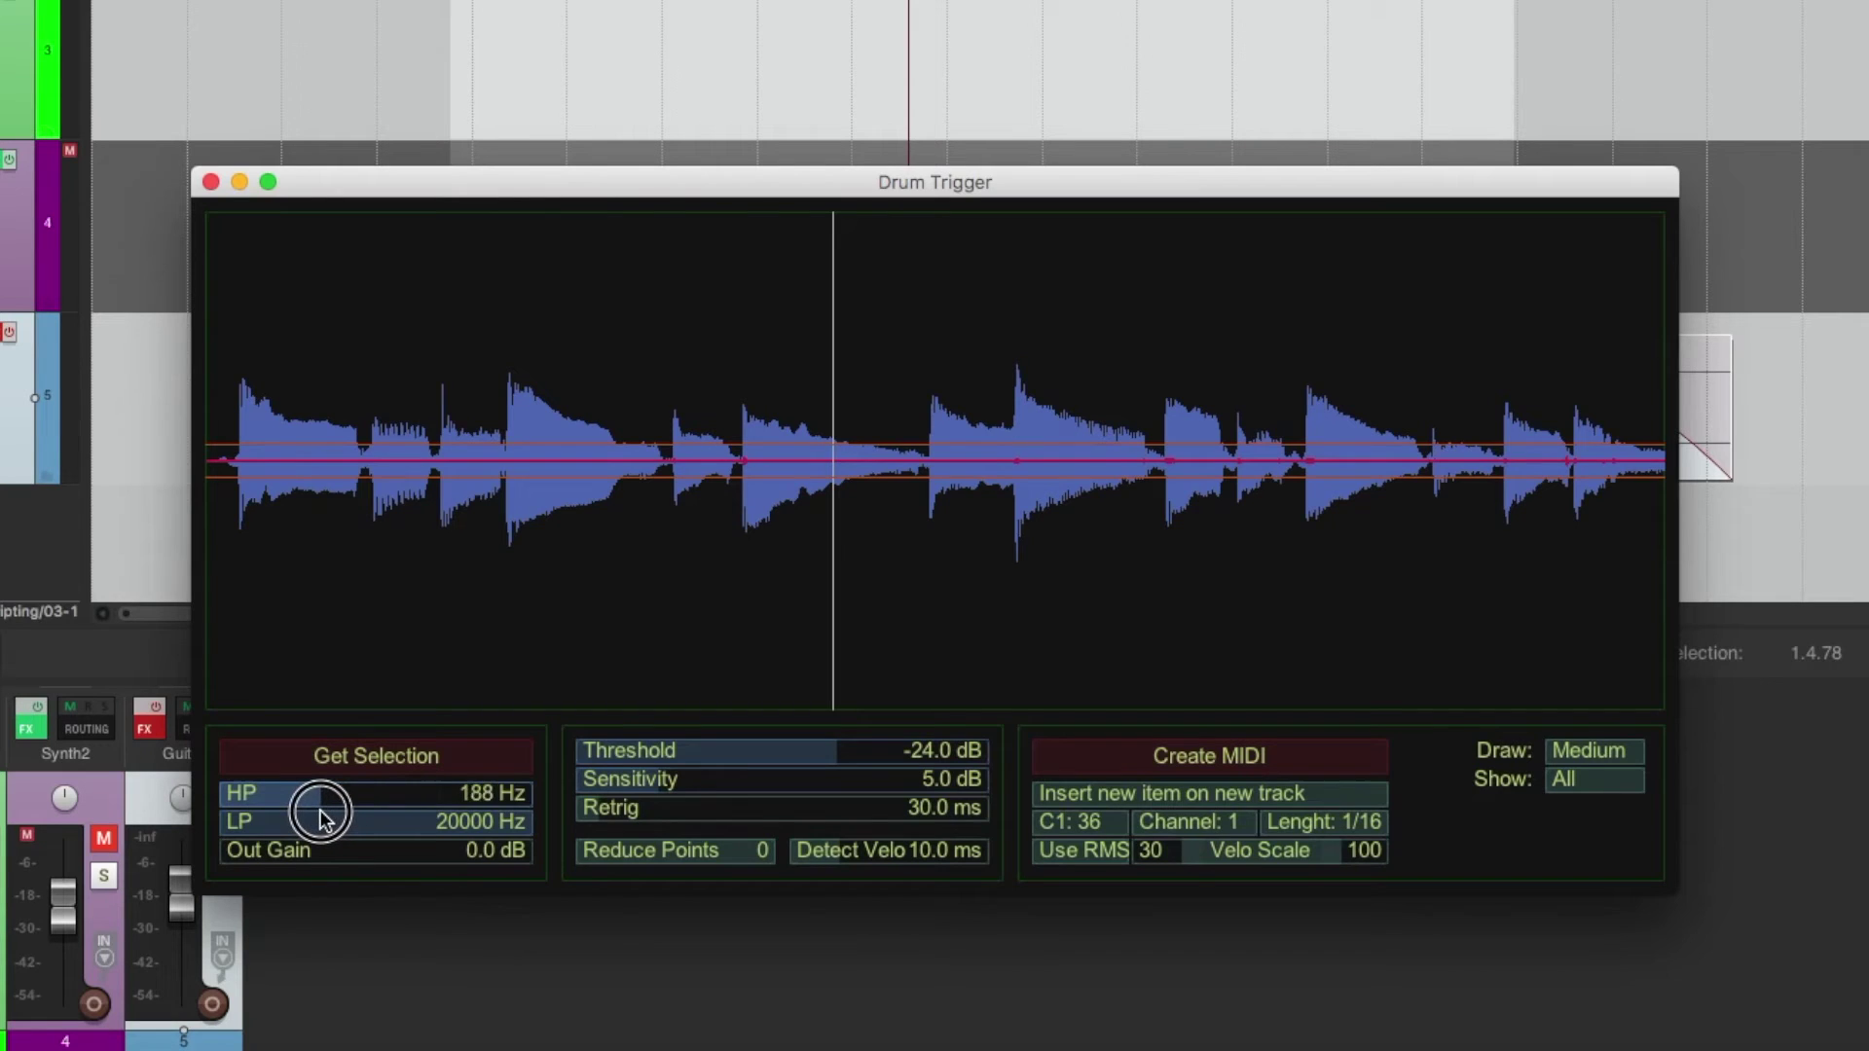
left_click_drag(325, 816, 280, 816)
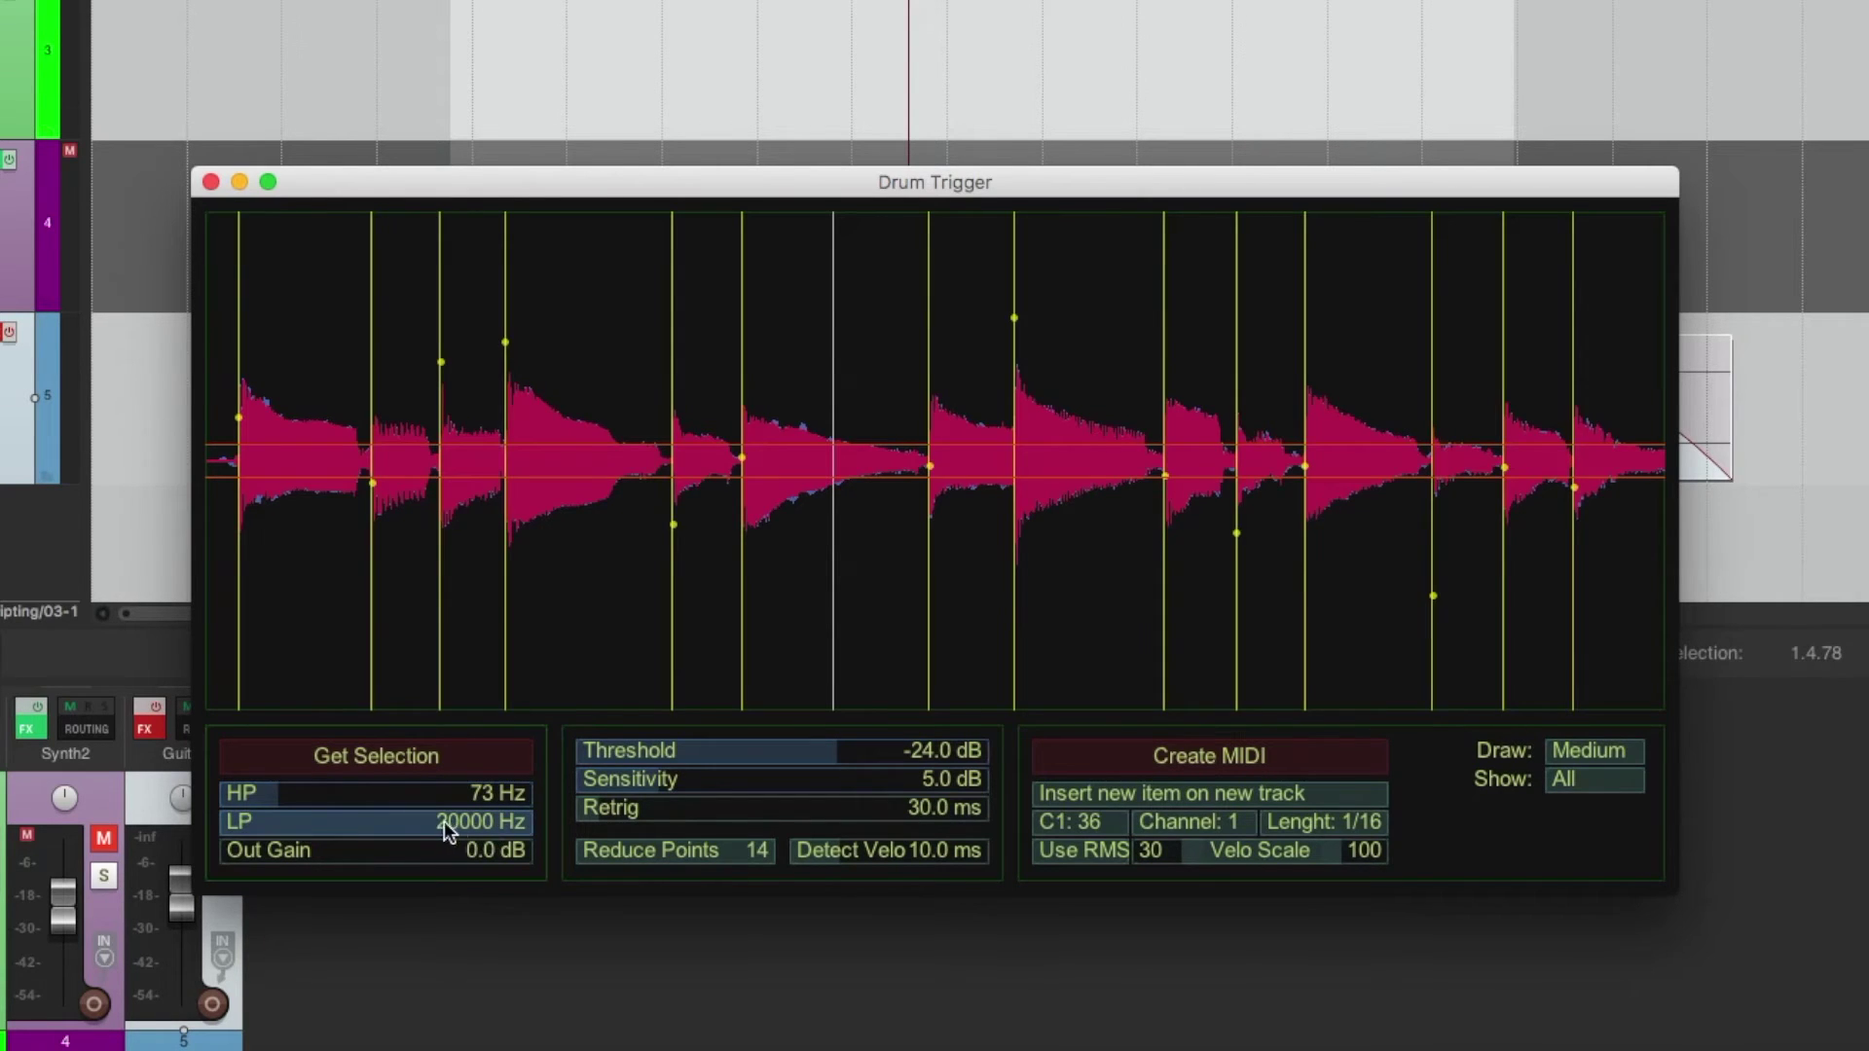
left_click_drag(513, 835, 423, 843)
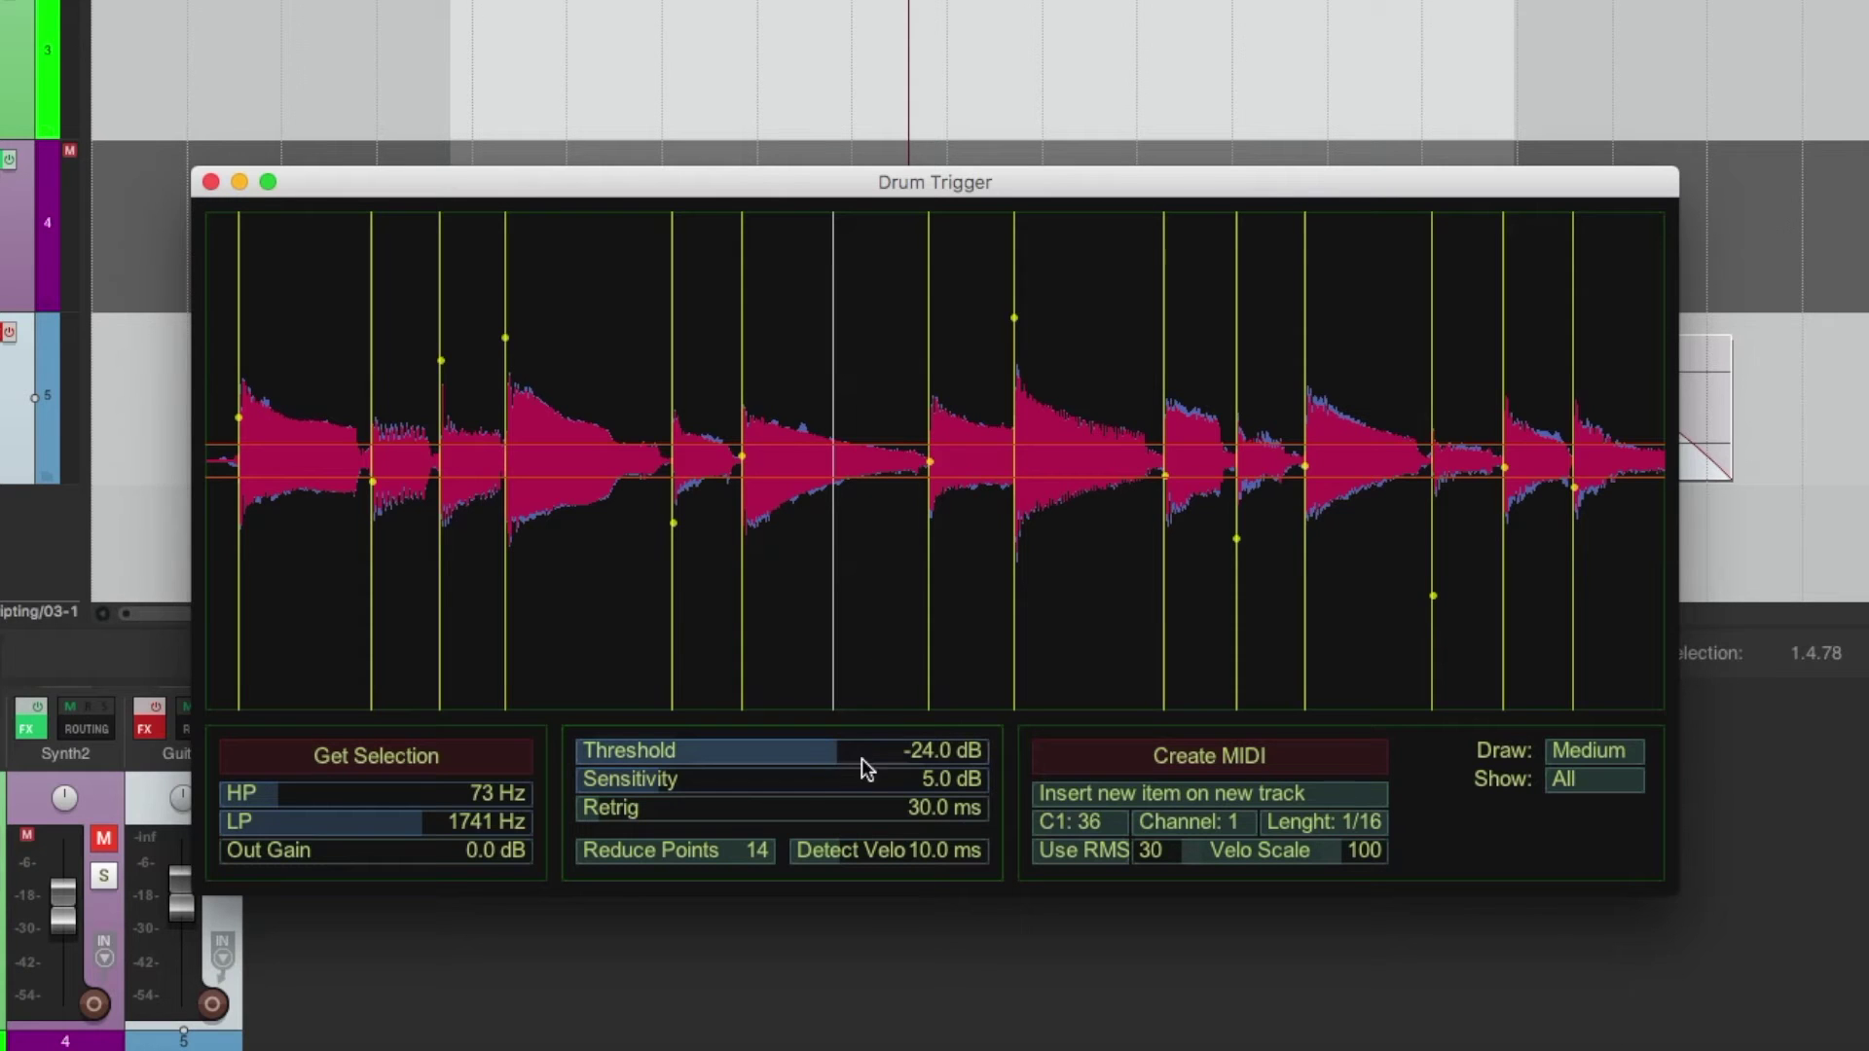
left_click_drag(833, 755, 794, 756)
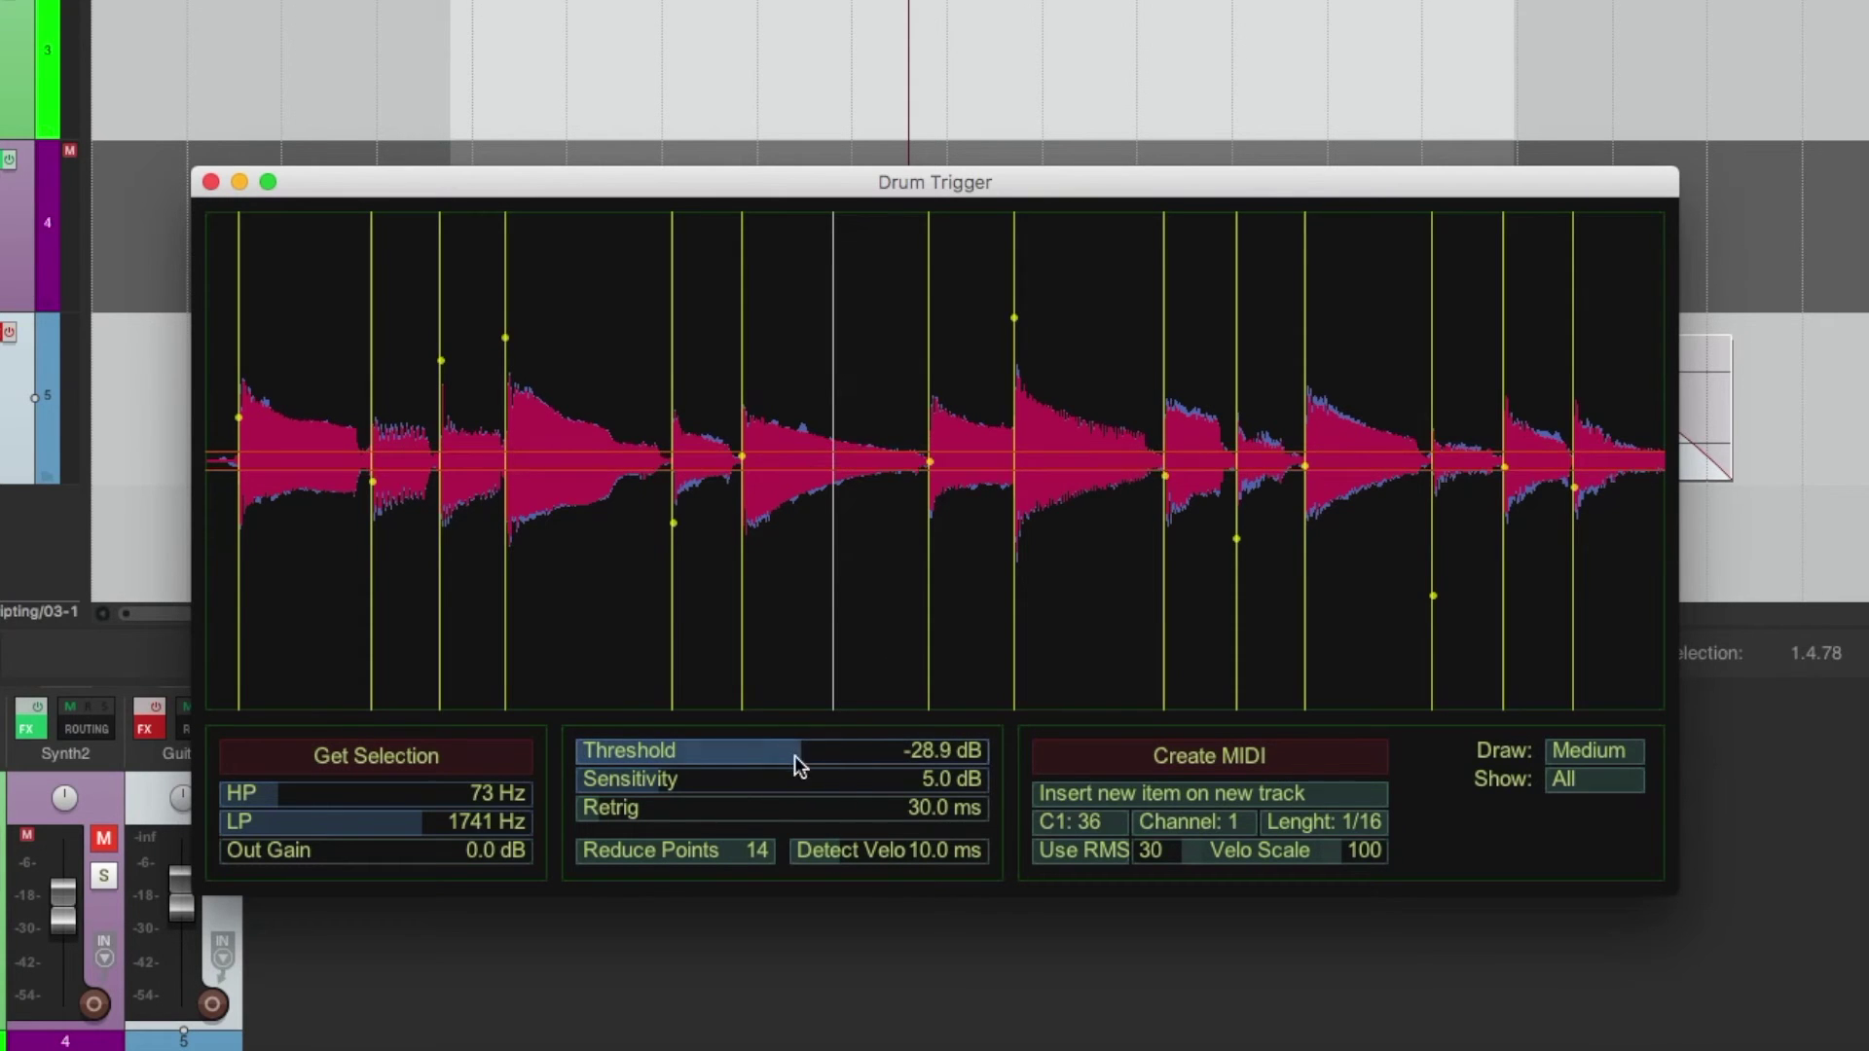
left_click_drag(676, 790, 609, 801)
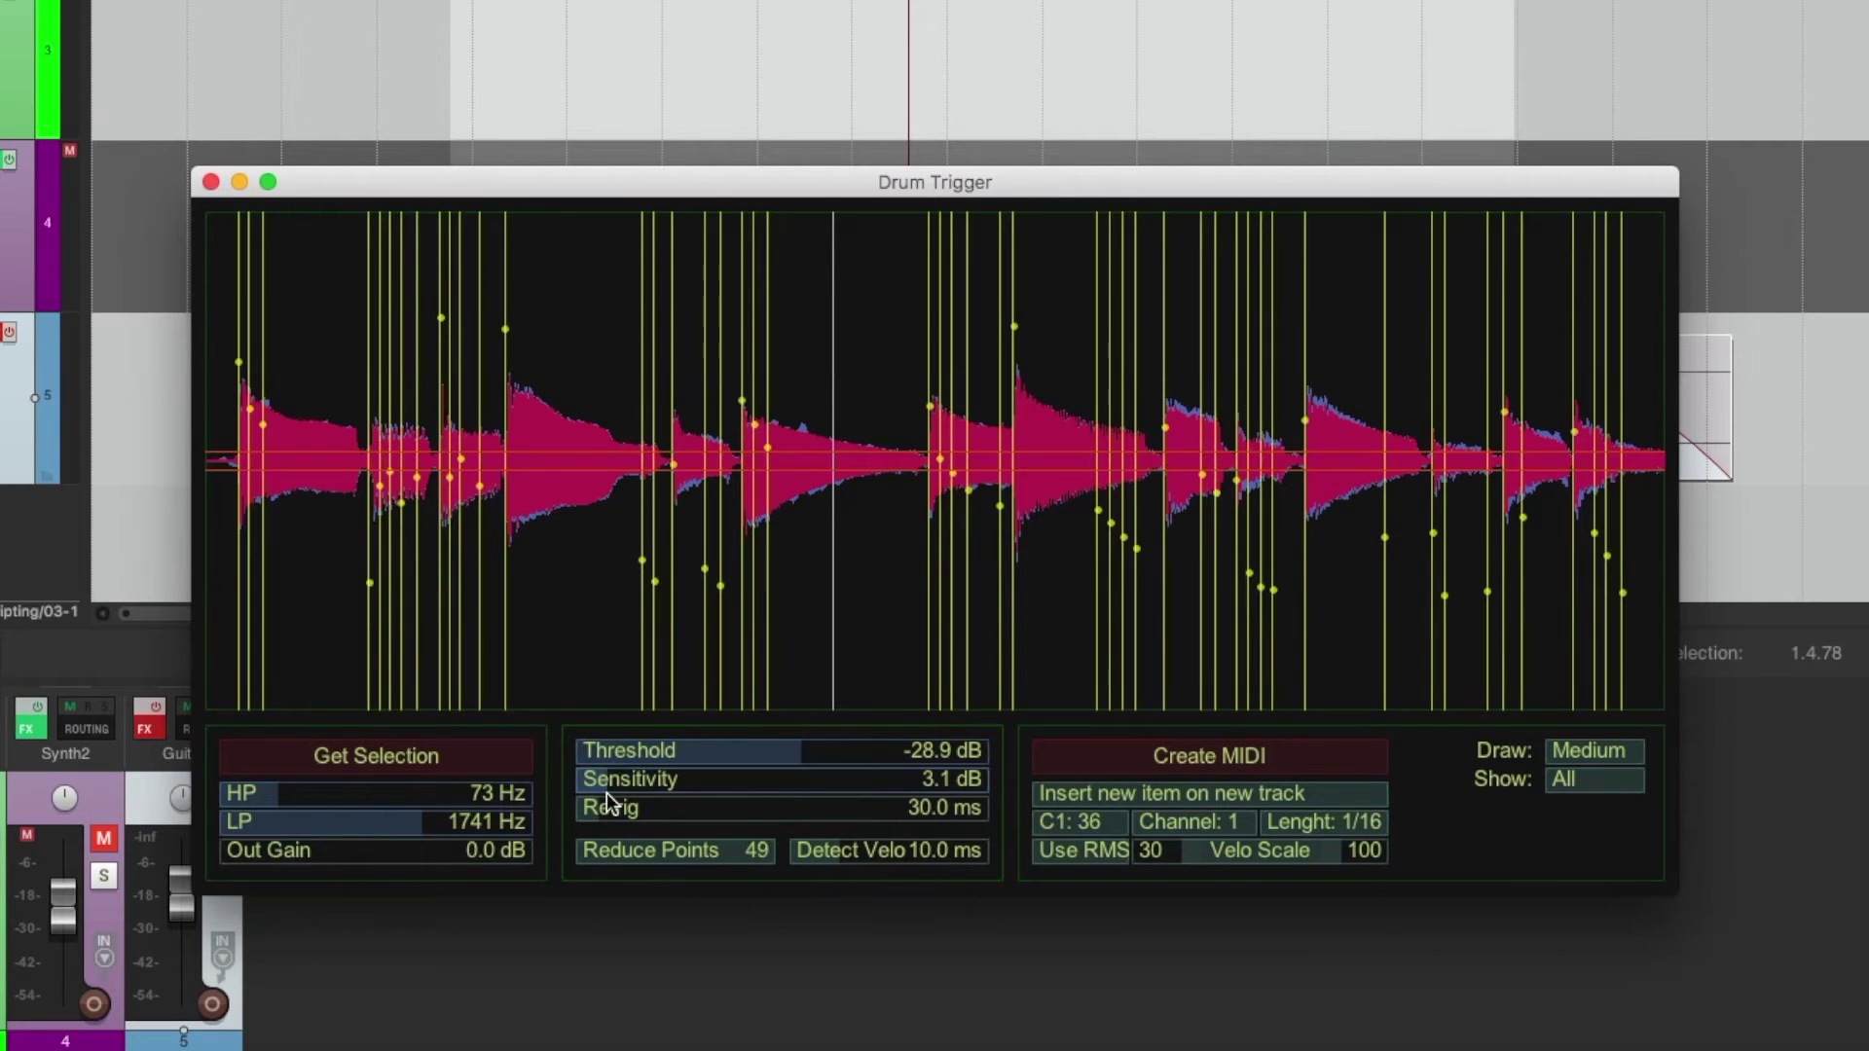
Tune threshold to -24.0 dB, sensitivity 4.5 dB and retrig 56.6 ms, leaving 14 triggers.
left_click(769, 756)
left_click_drag(776, 761, 818, 768)
left_click(811, 761)
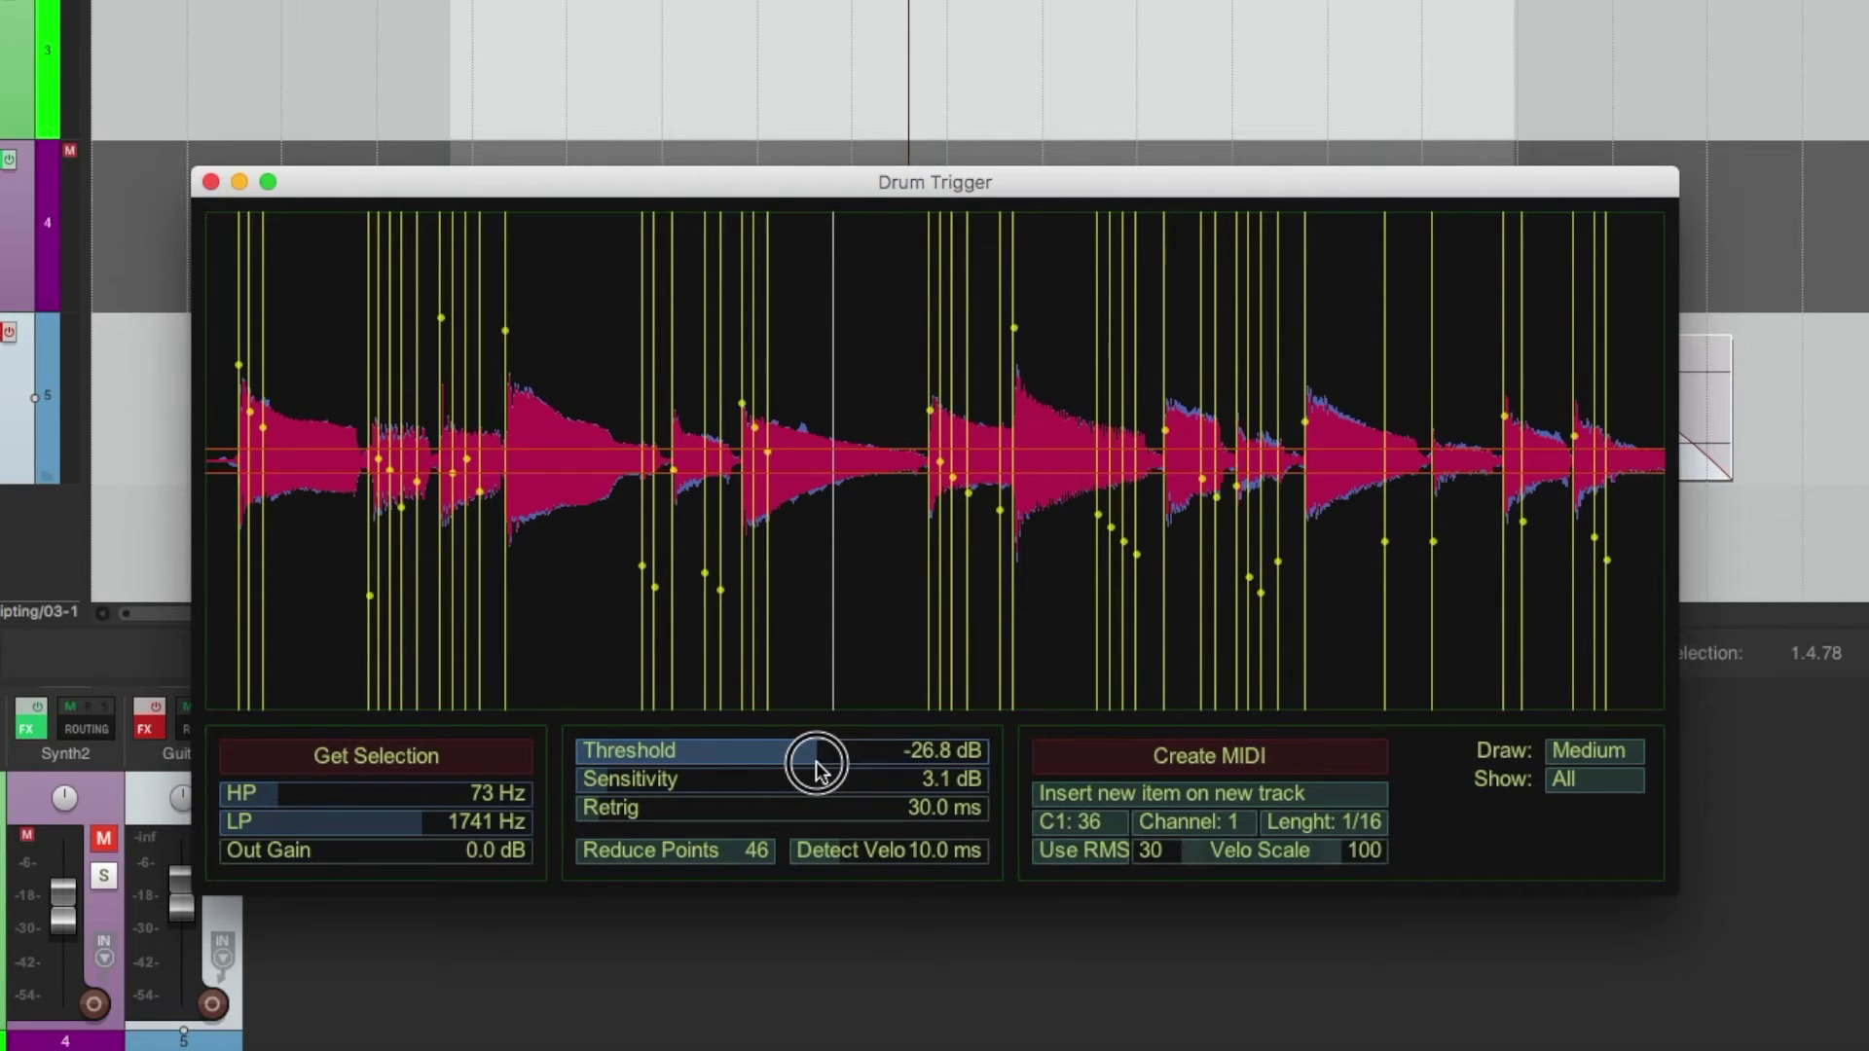
left_click_drag(817, 768, 836, 769)
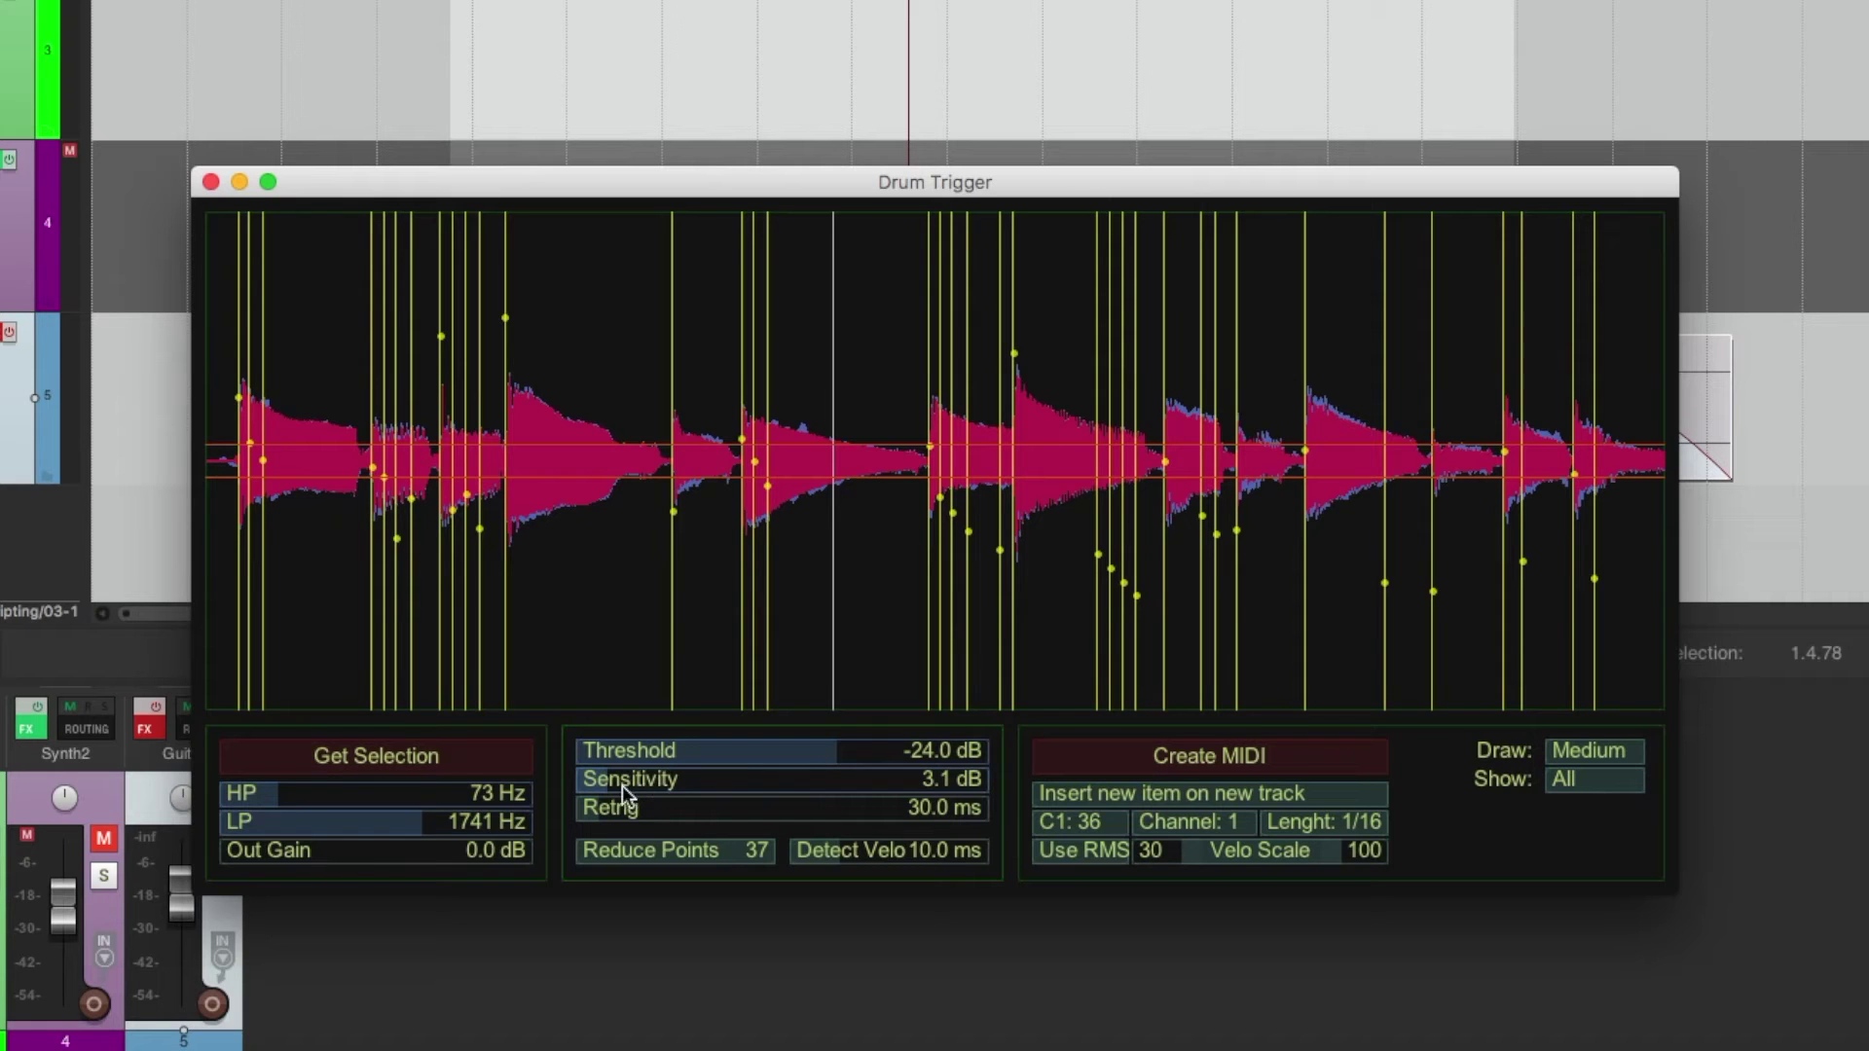
mouse_move(606, 789)
left_mouse_down()
mouse_move(627, 786)
mouse_move(608, 789)
left_mouse_up()
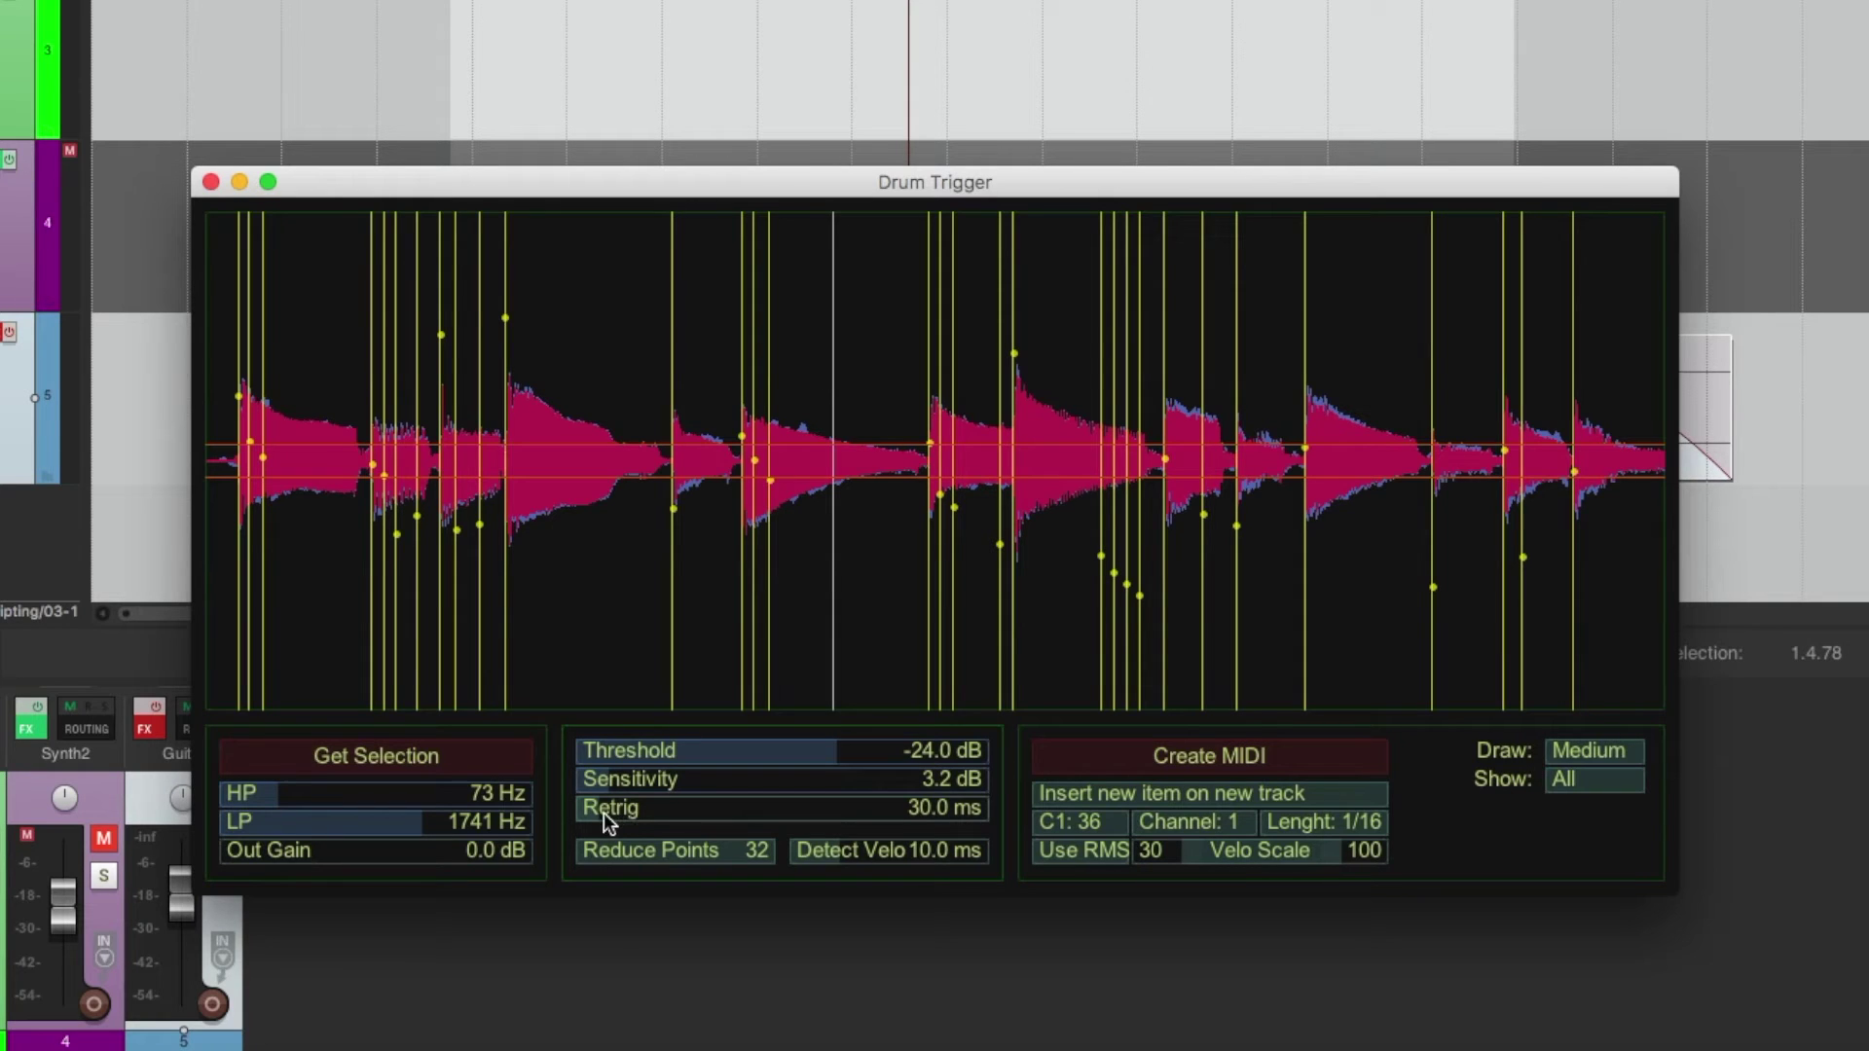
left_click_drag(603, 814, 695, 821)
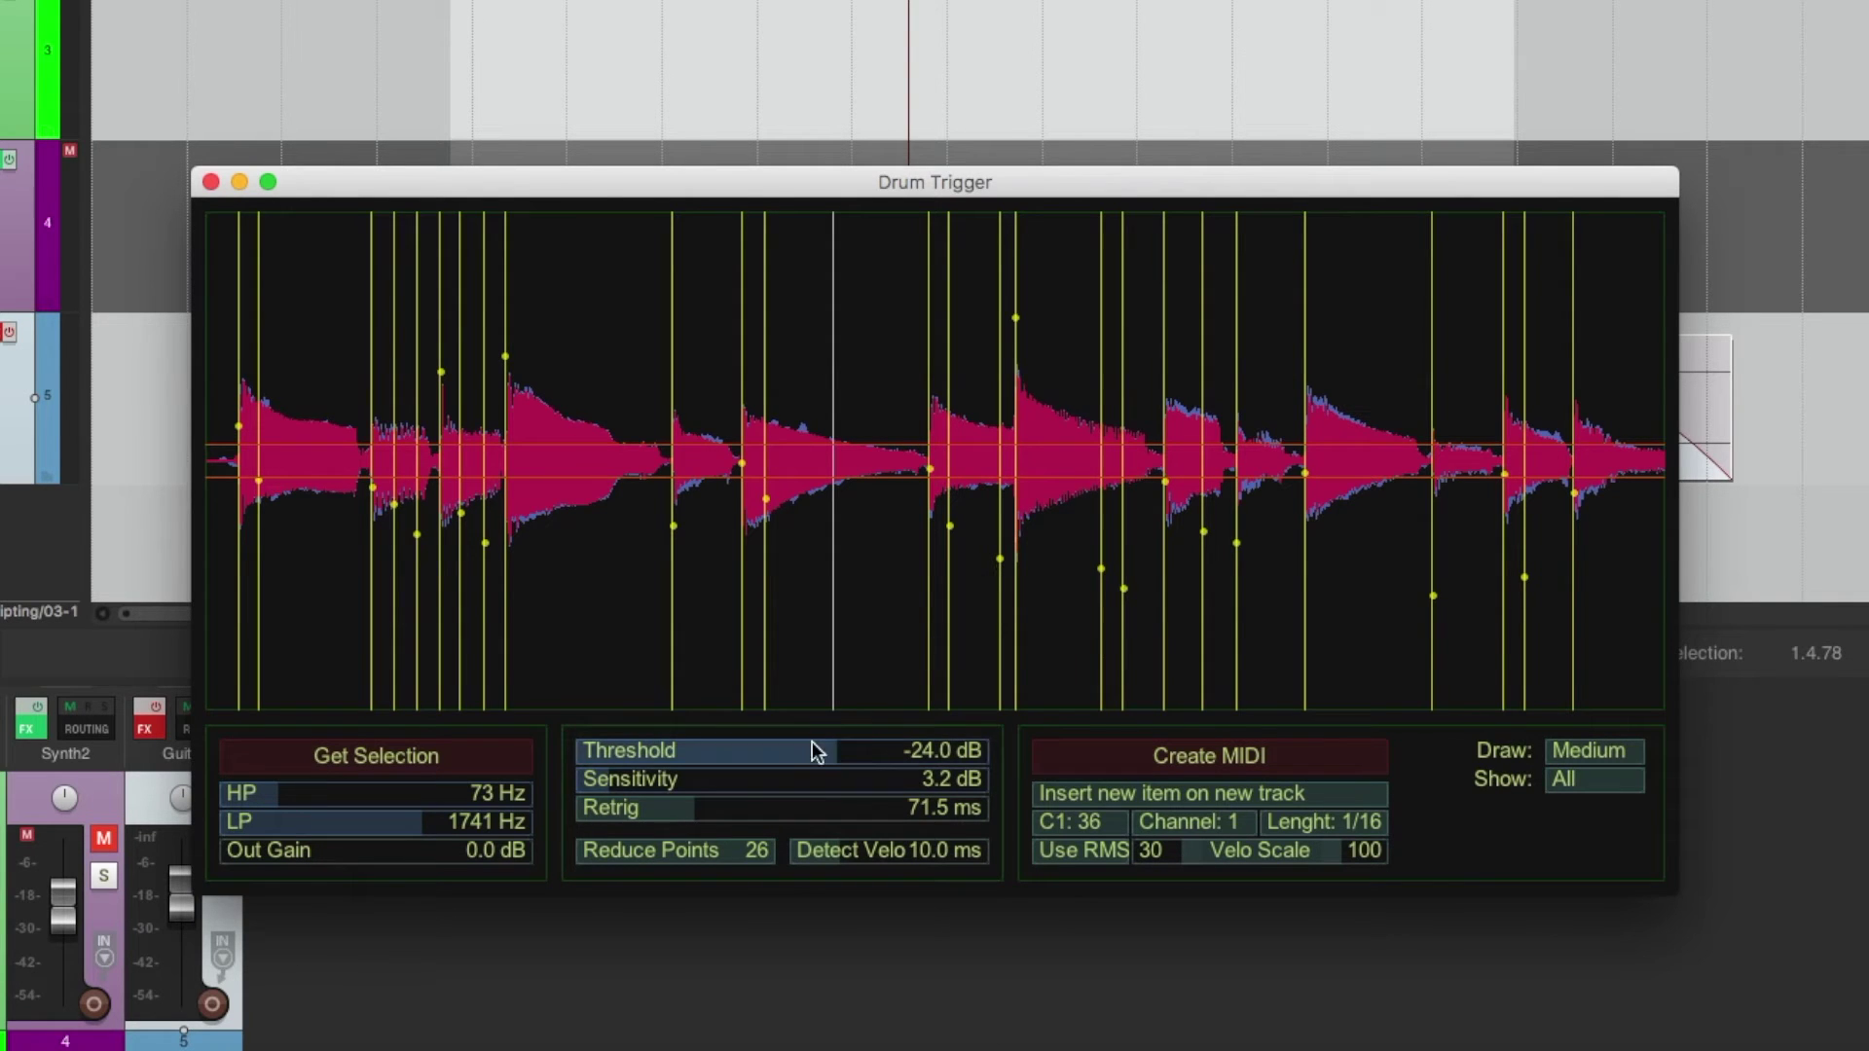
left_click_drag(687, 810, 644, 786)
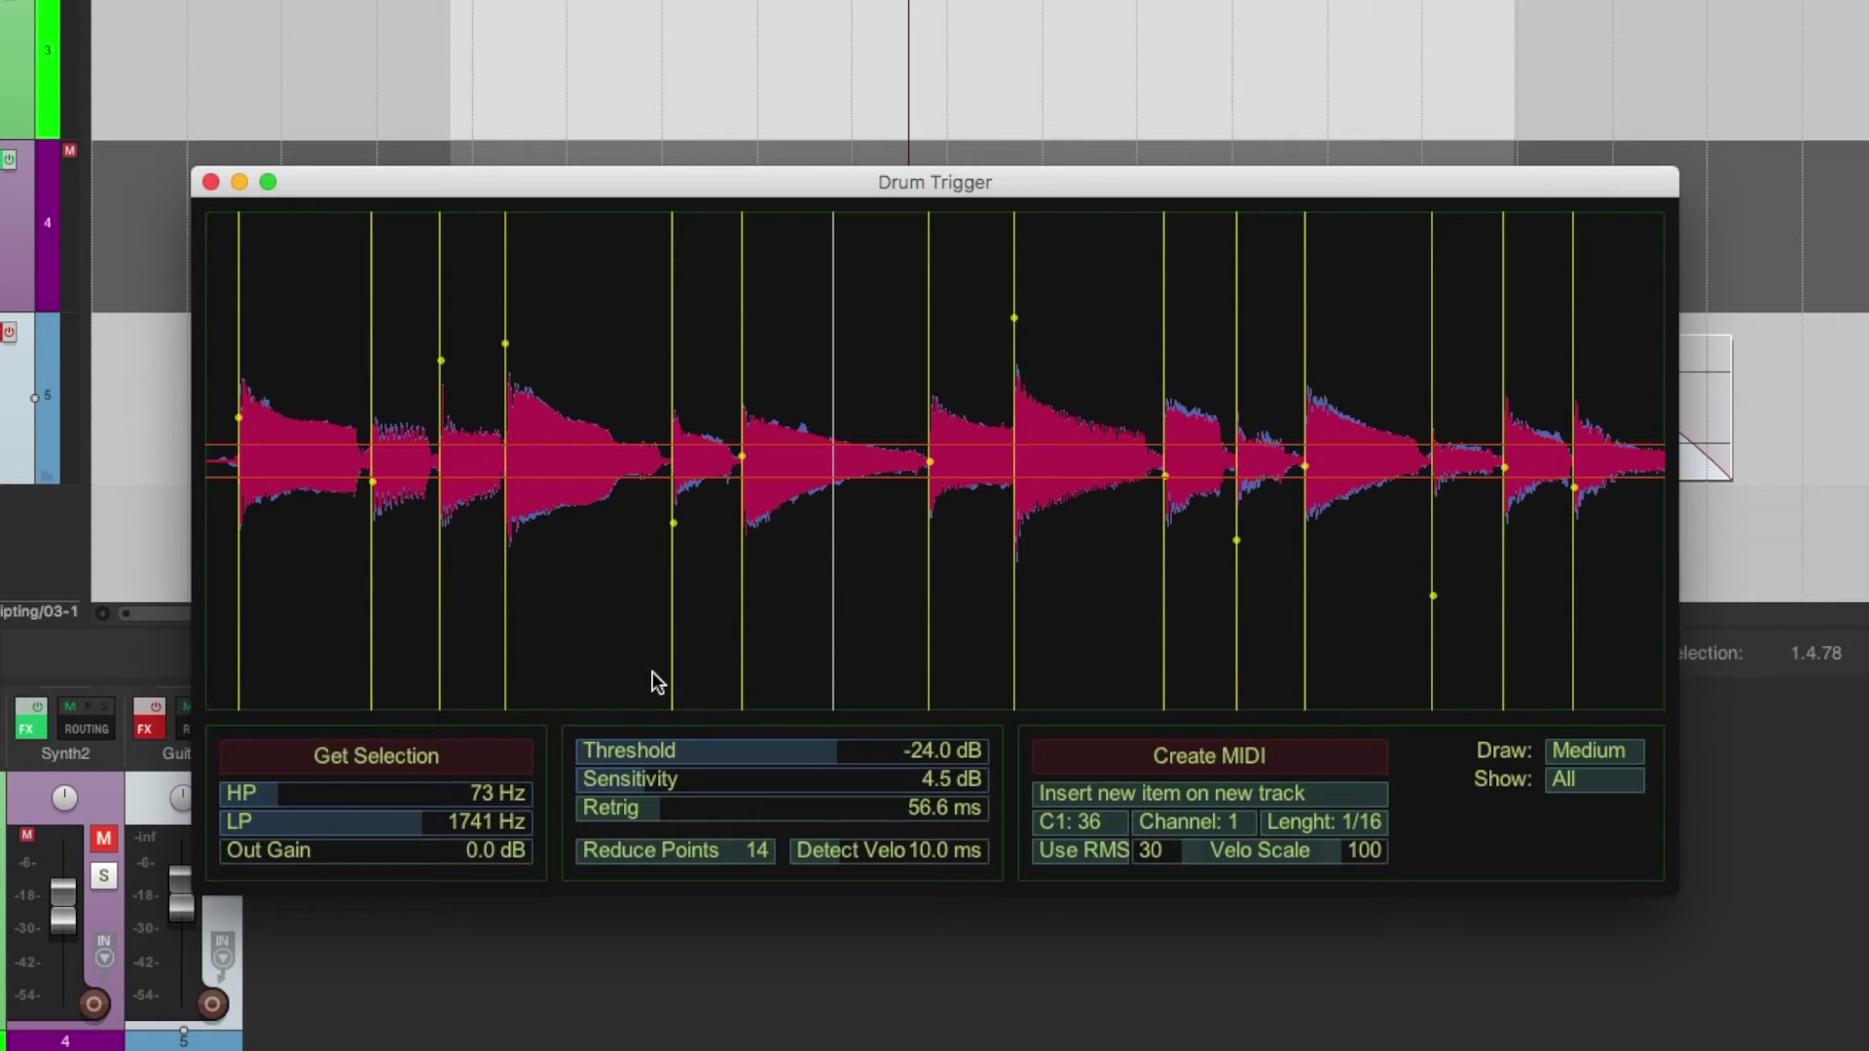
Replace the misplaced fifth trigger with a new trigger on that guitar note's attack.
left_click(679, 470)
right_click(678, 471)
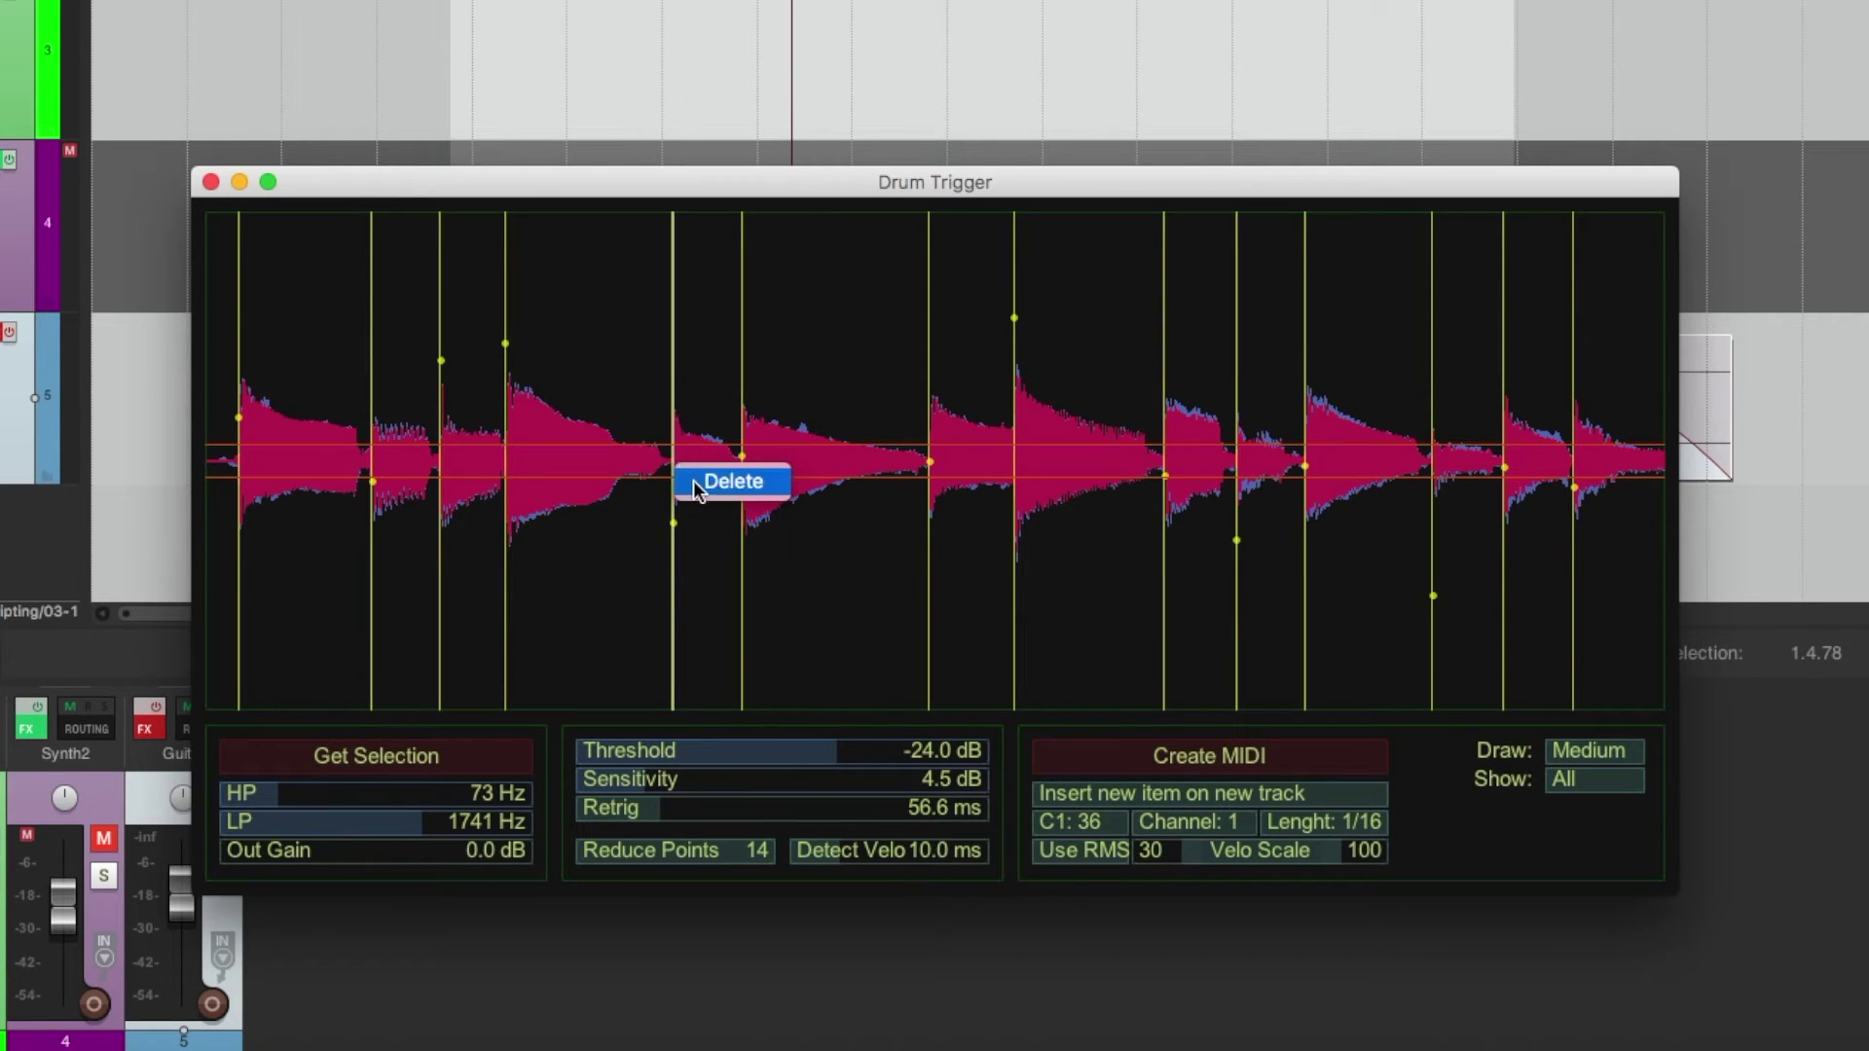
left_click(697, 483)
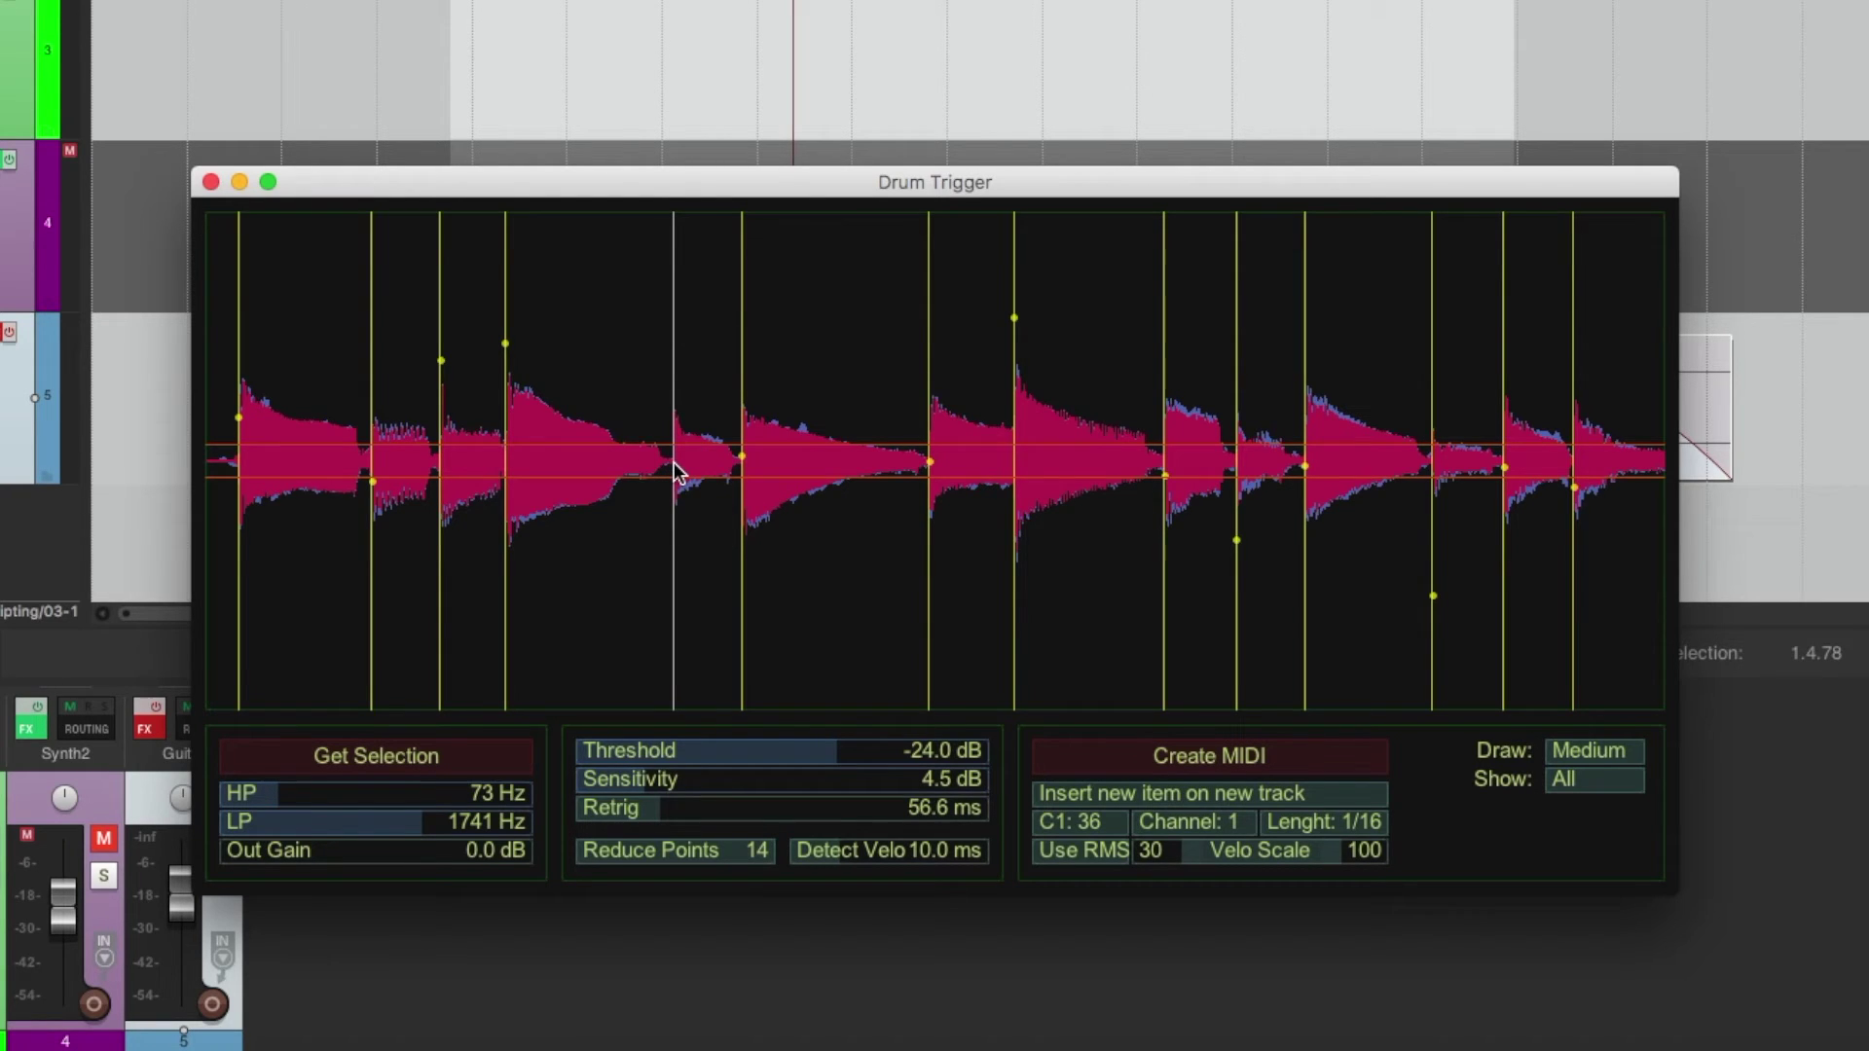
right_click(676, 465)
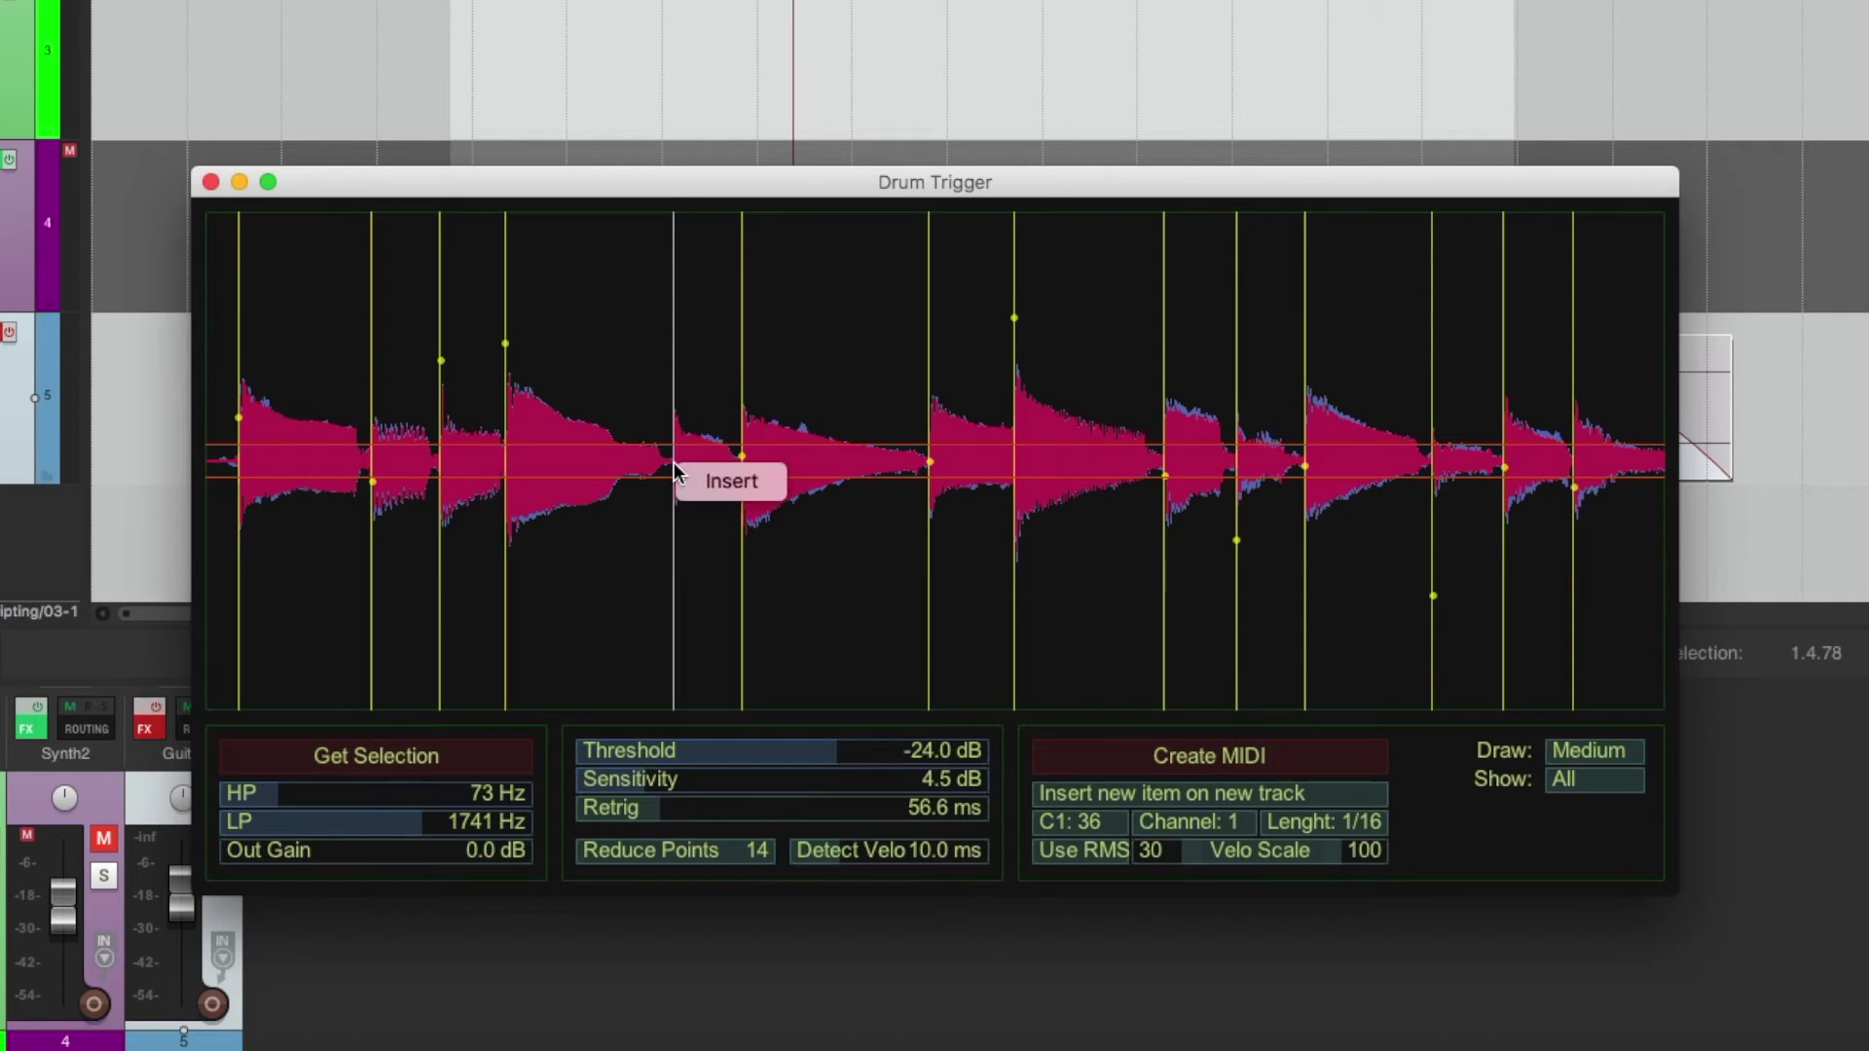
left_click(693, 479)
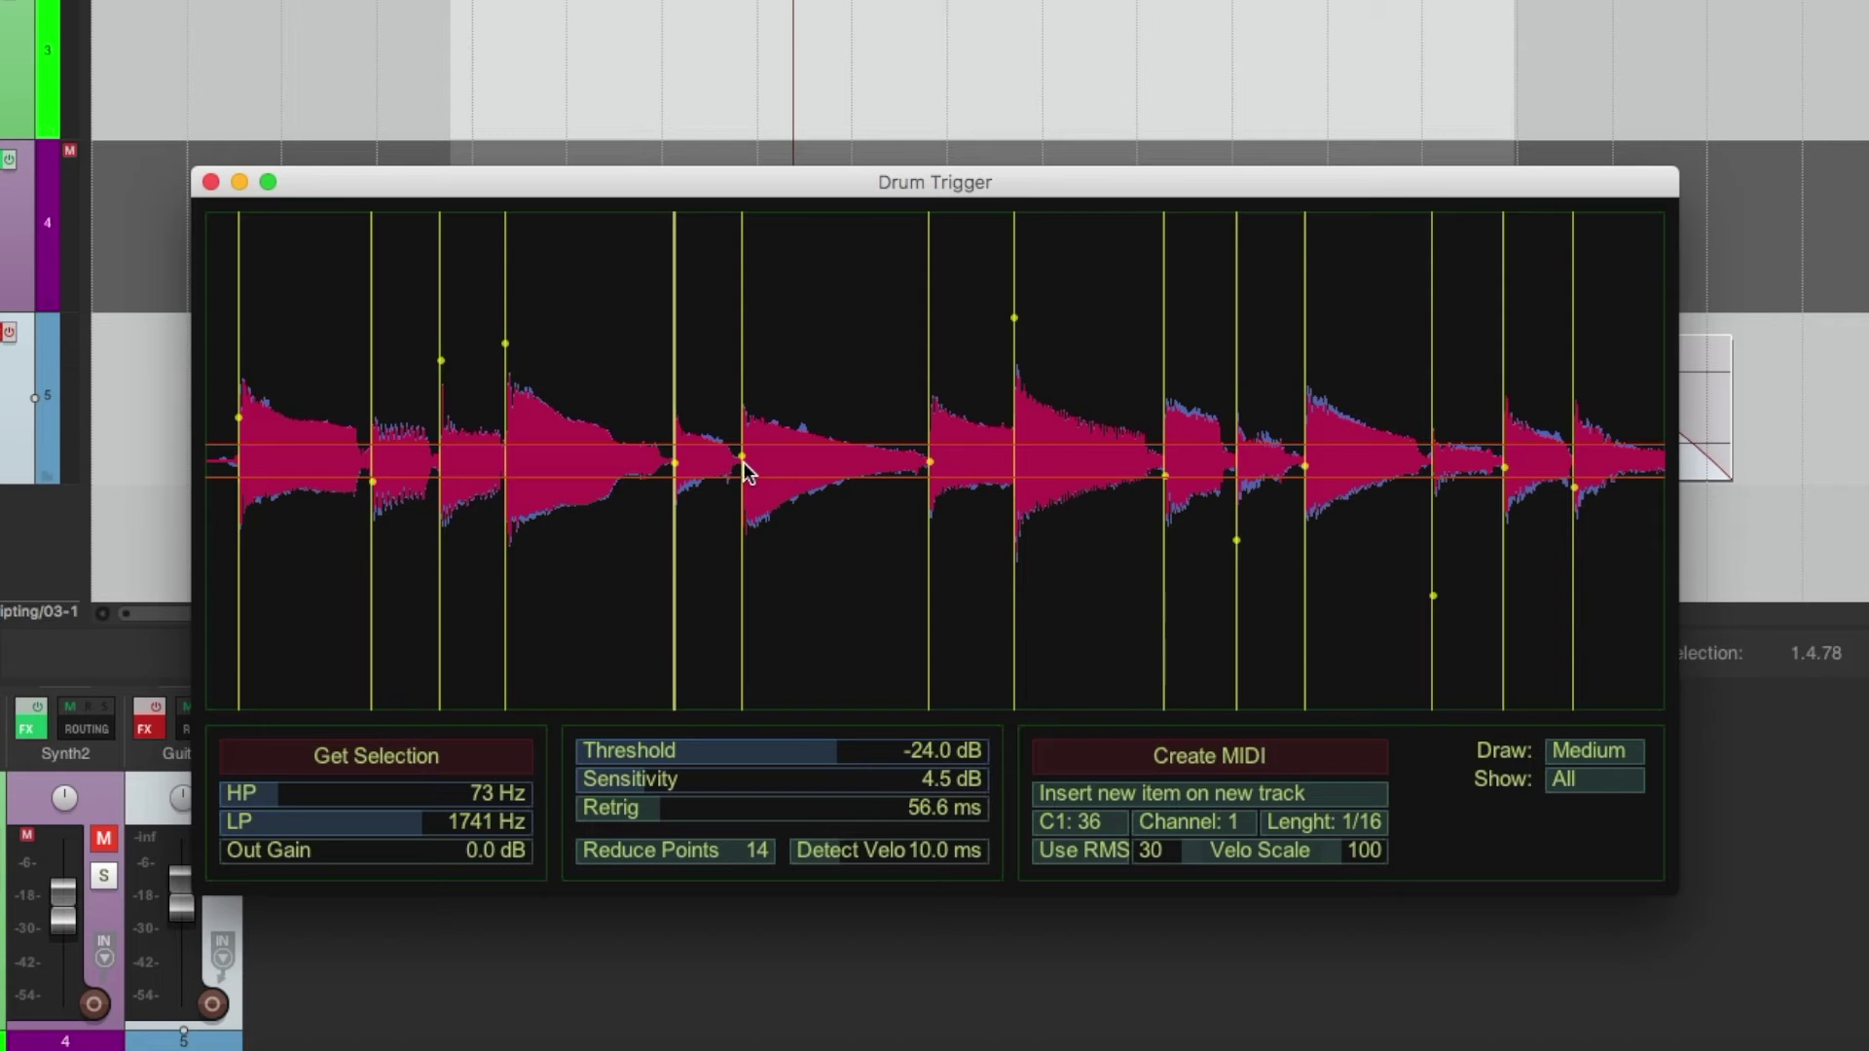
mouse_move(743, 459)
left_mouse_down()
mouse_move(769, 472)
mouse_move(743, 476)
left_mouse_up()
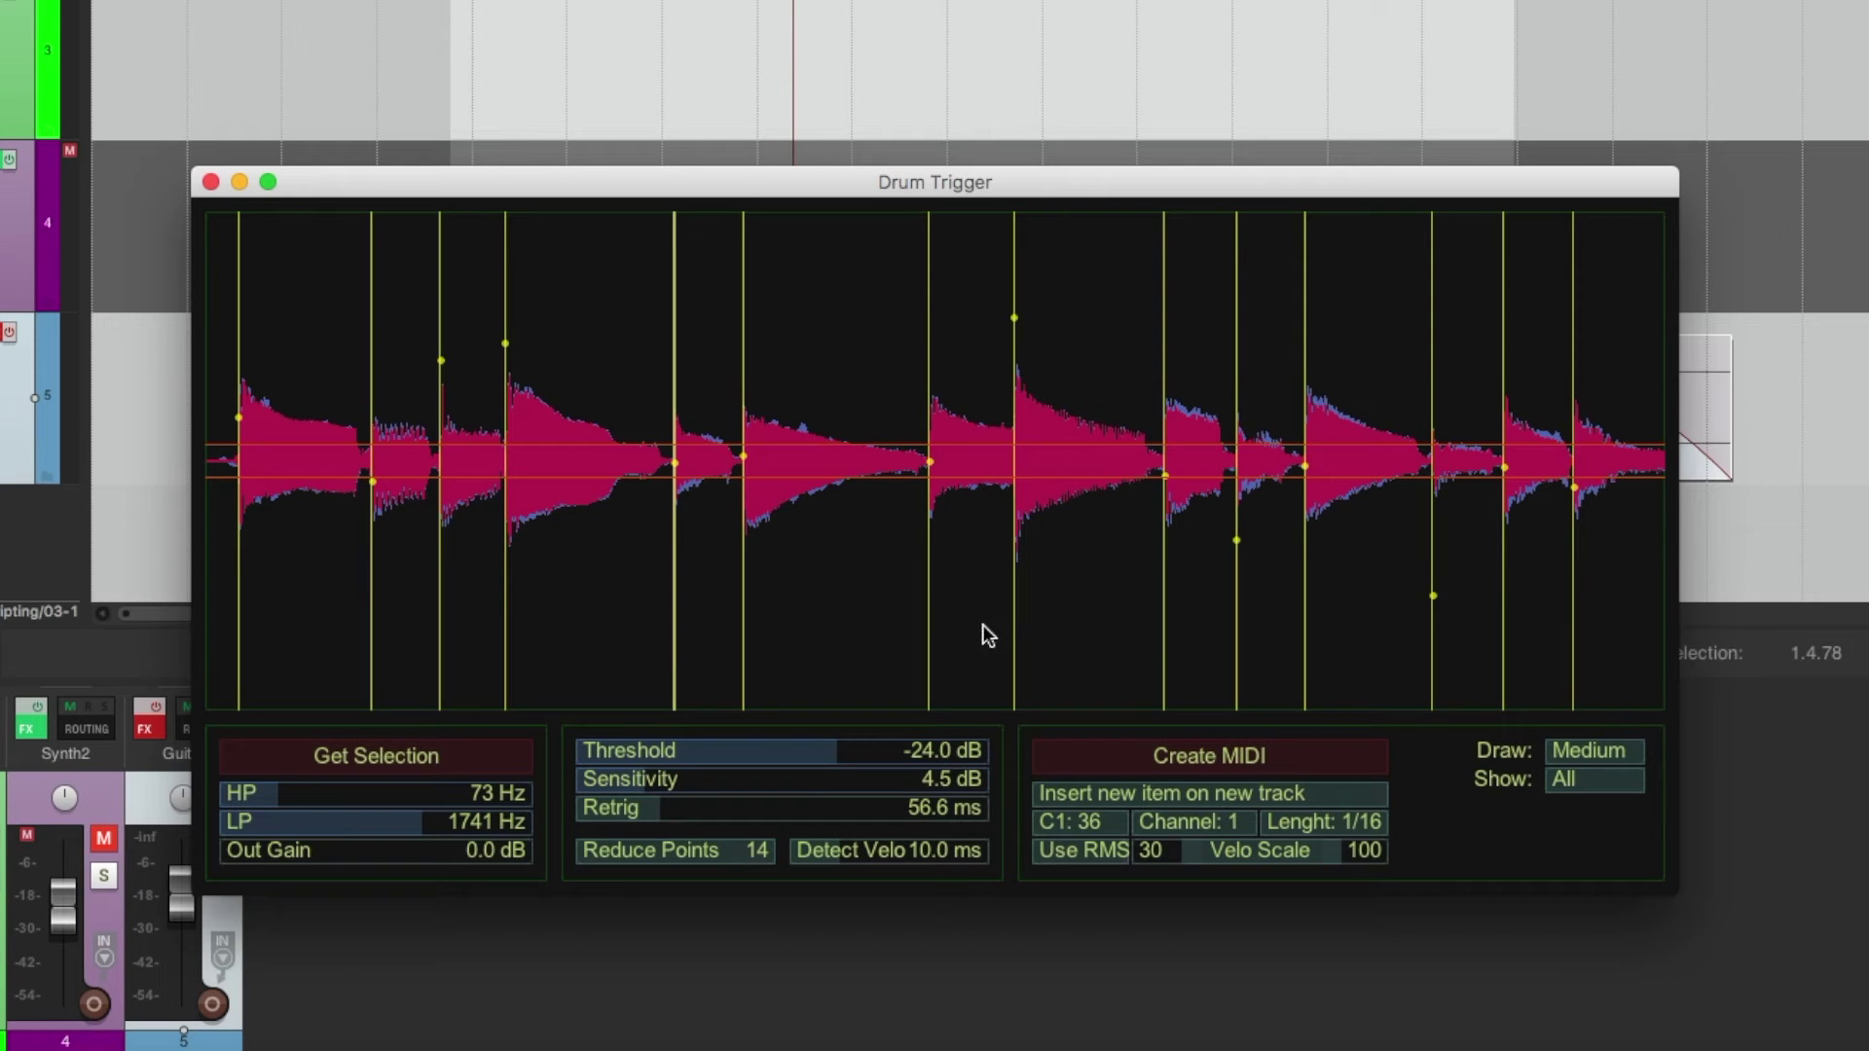
Generate C2 MIDI notes from the triggers on new track 6 and open the item for editing.
left_click(1206, 752)
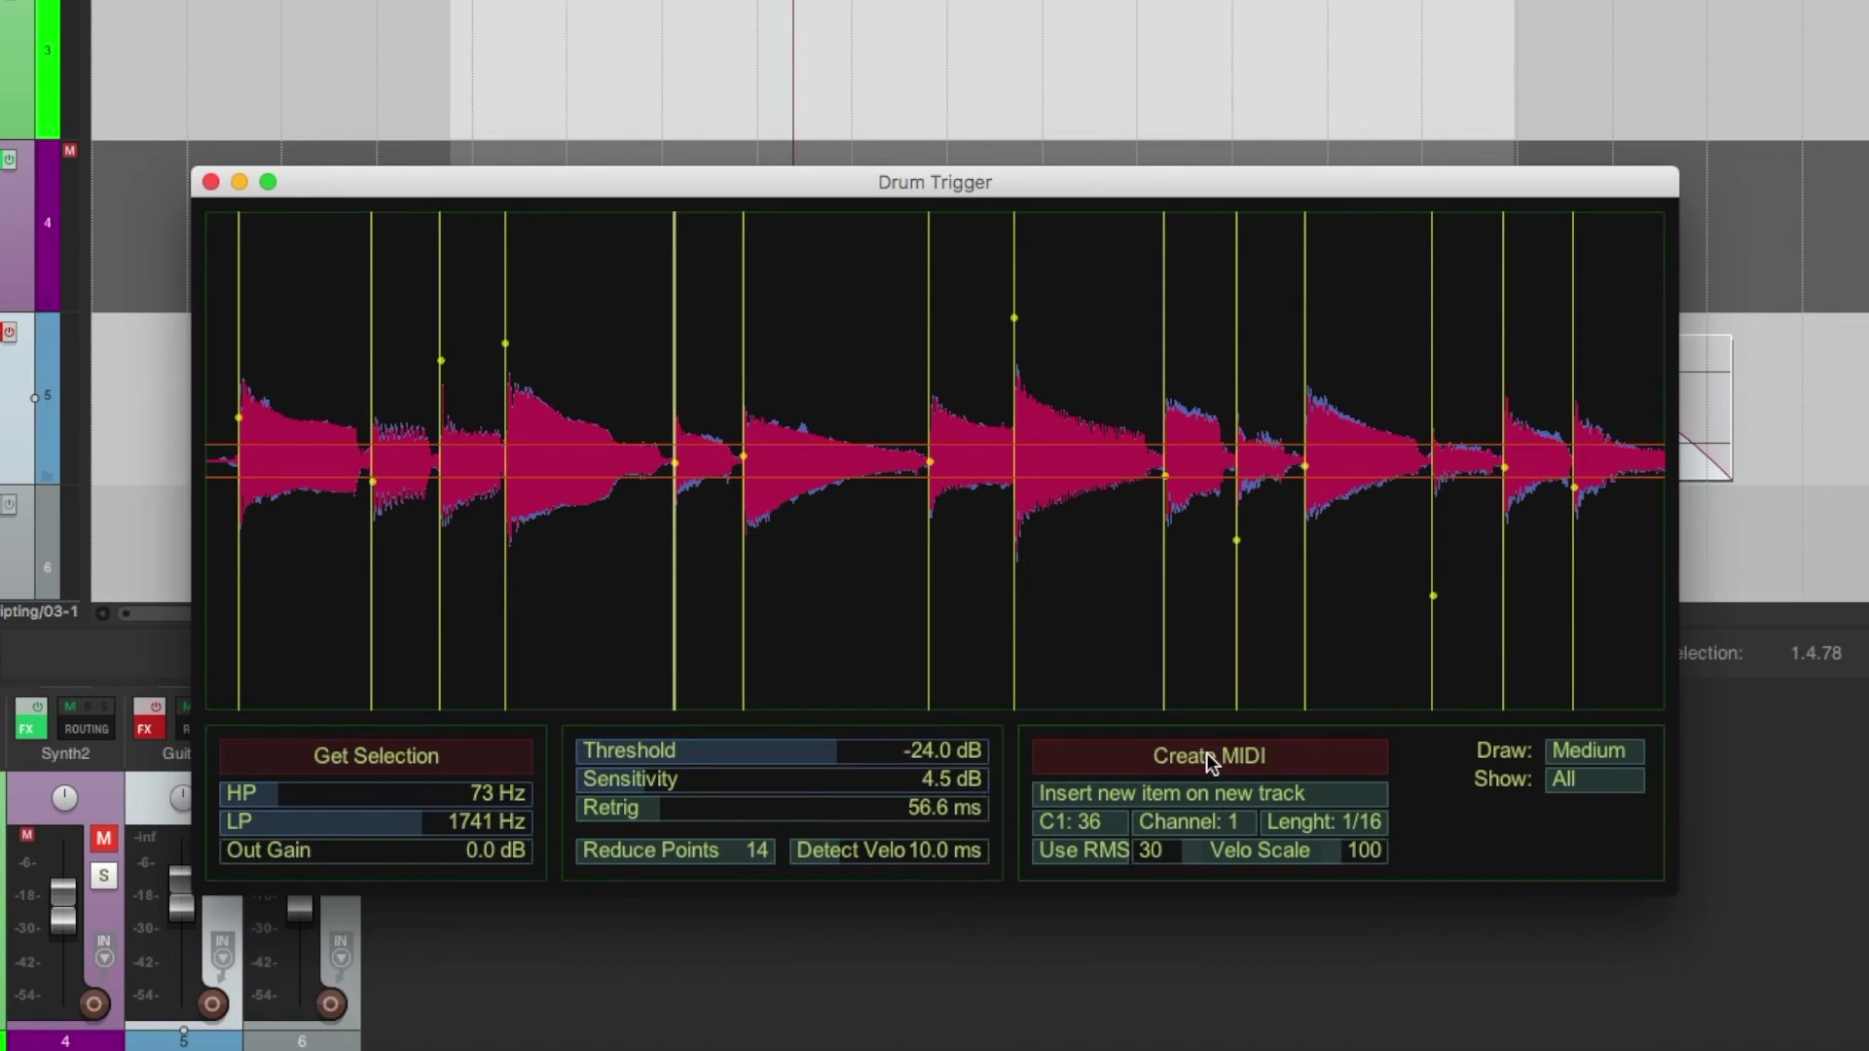
left_click(210, 183)
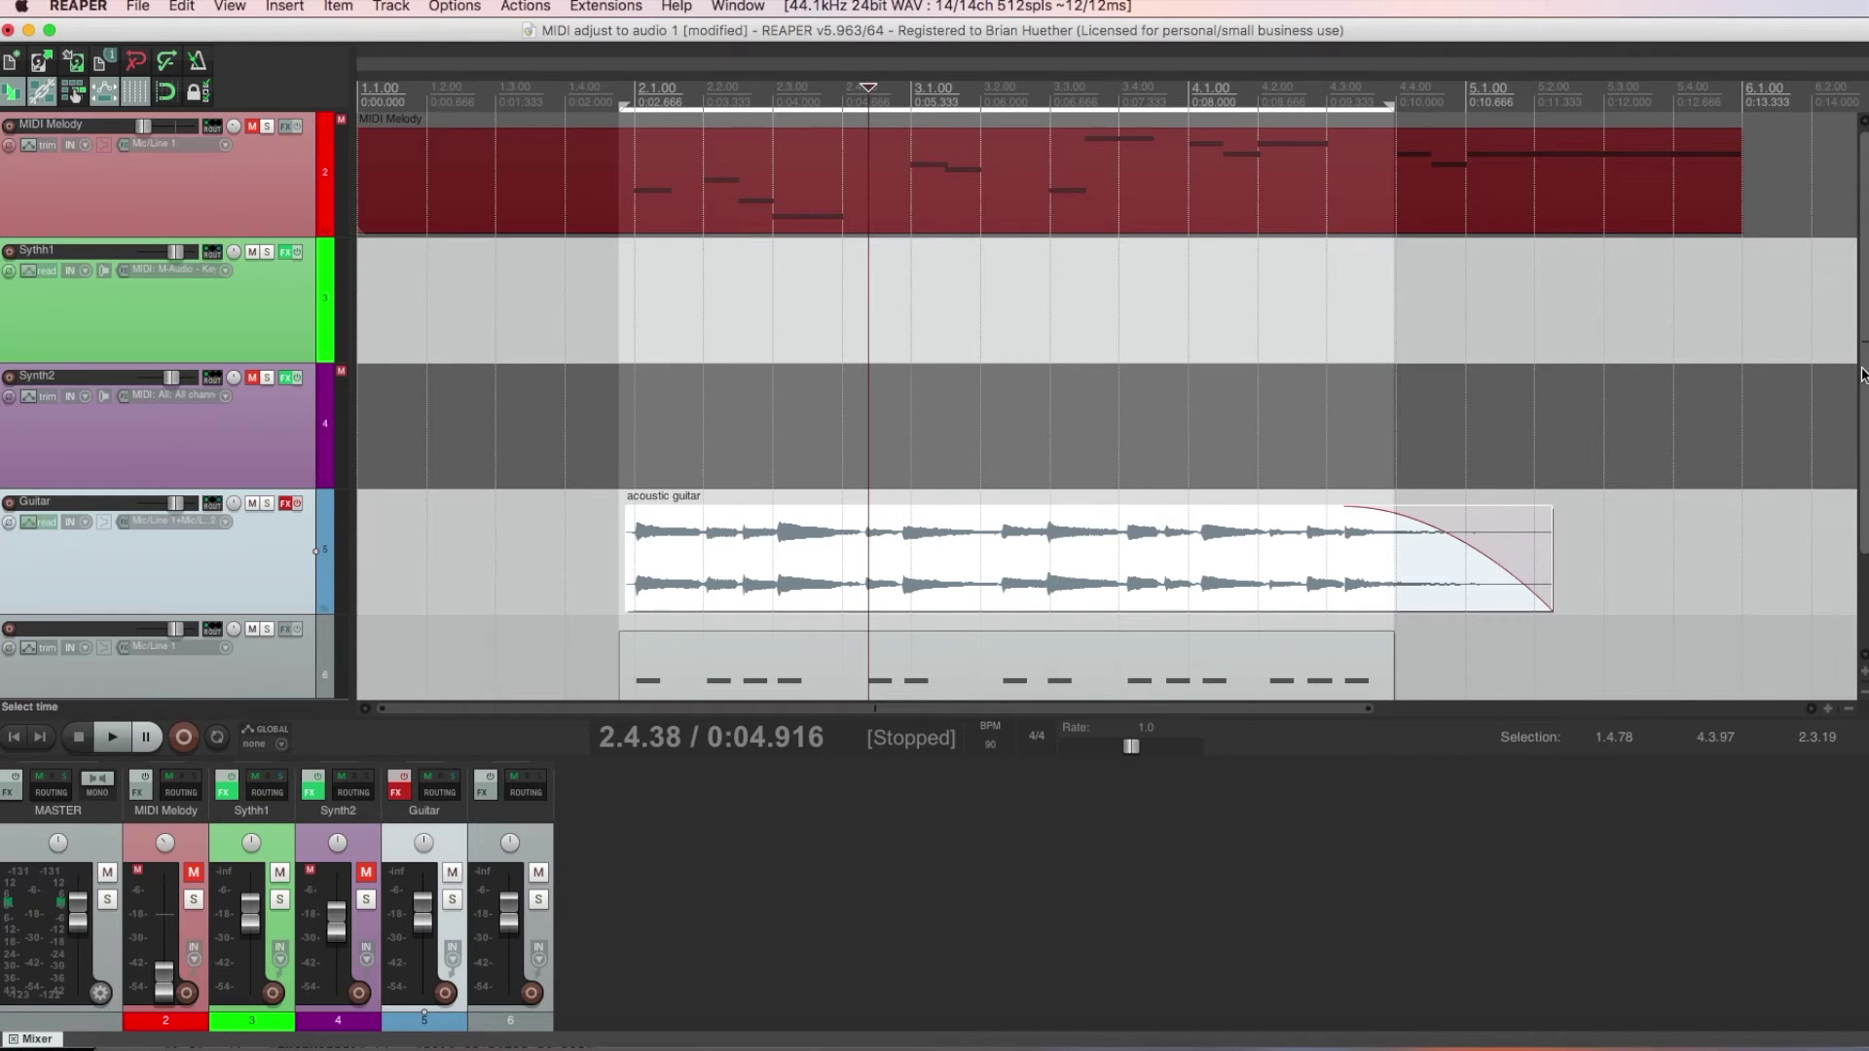
left_click_drag(1863, 375, 1860, 433)
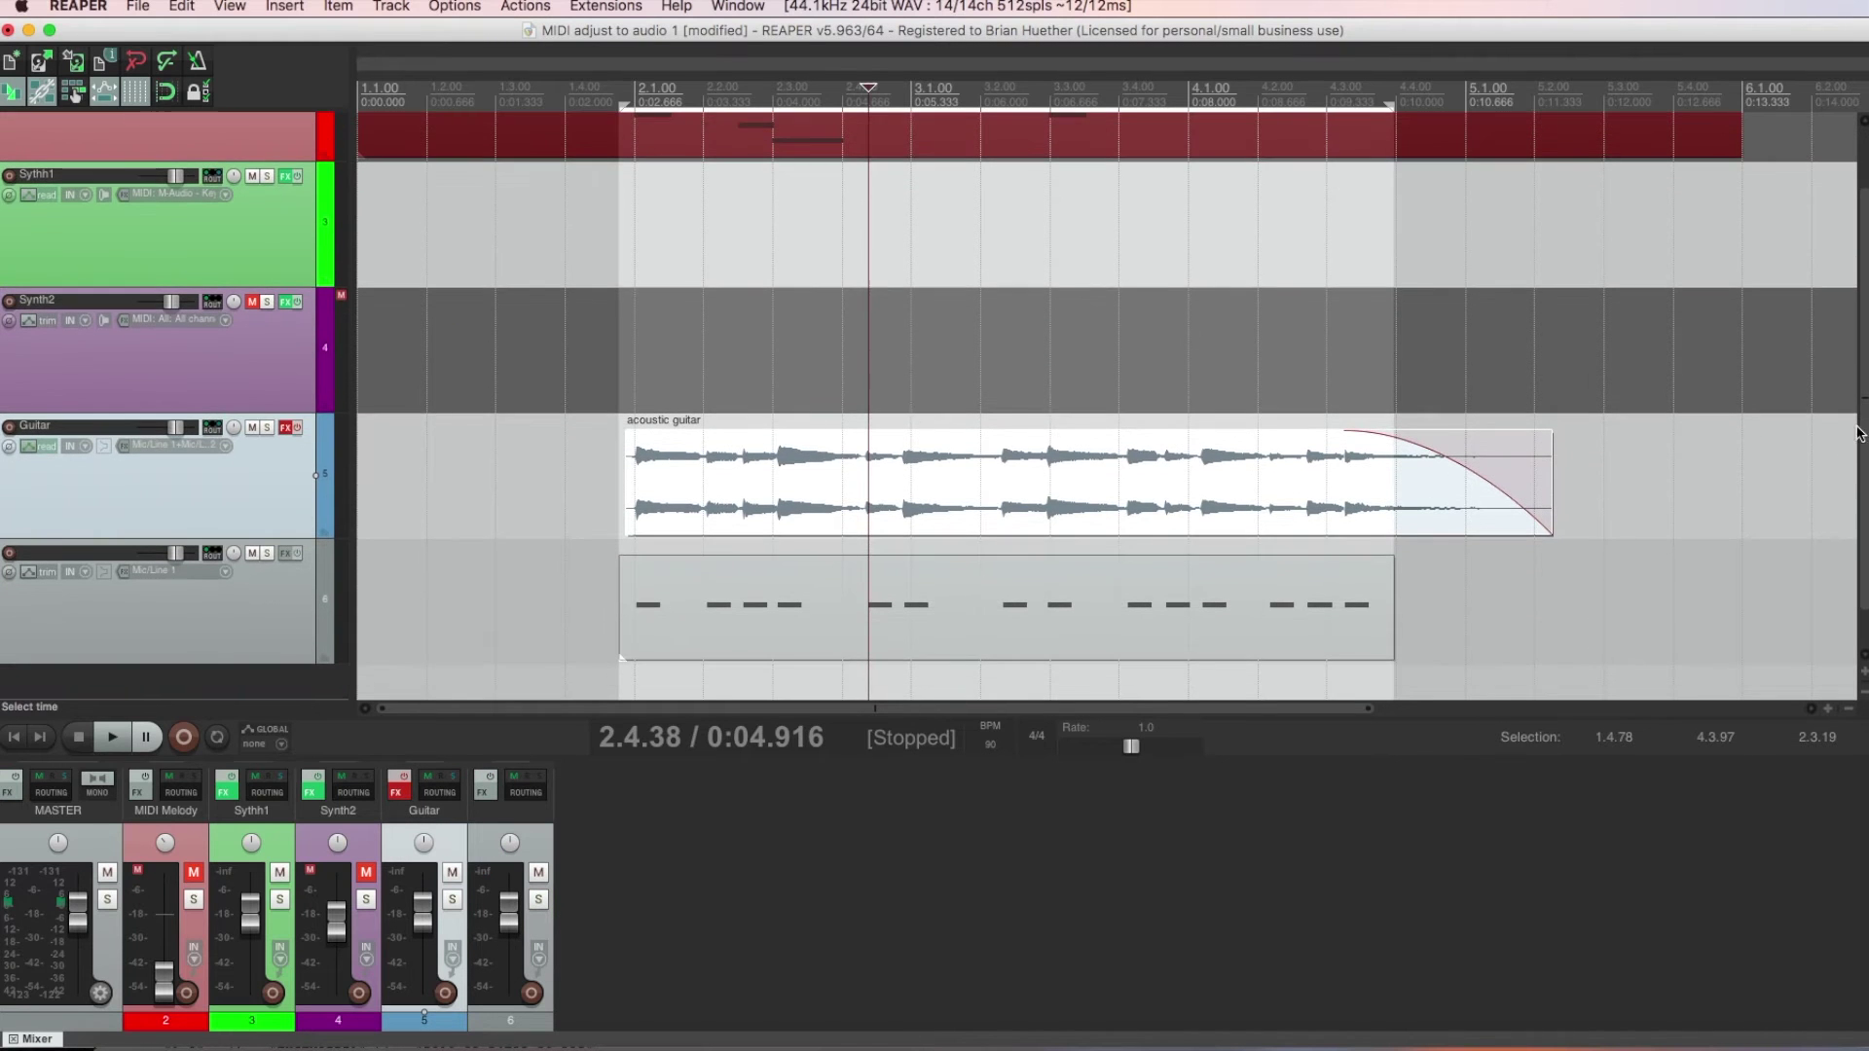
double_click(692, 593)
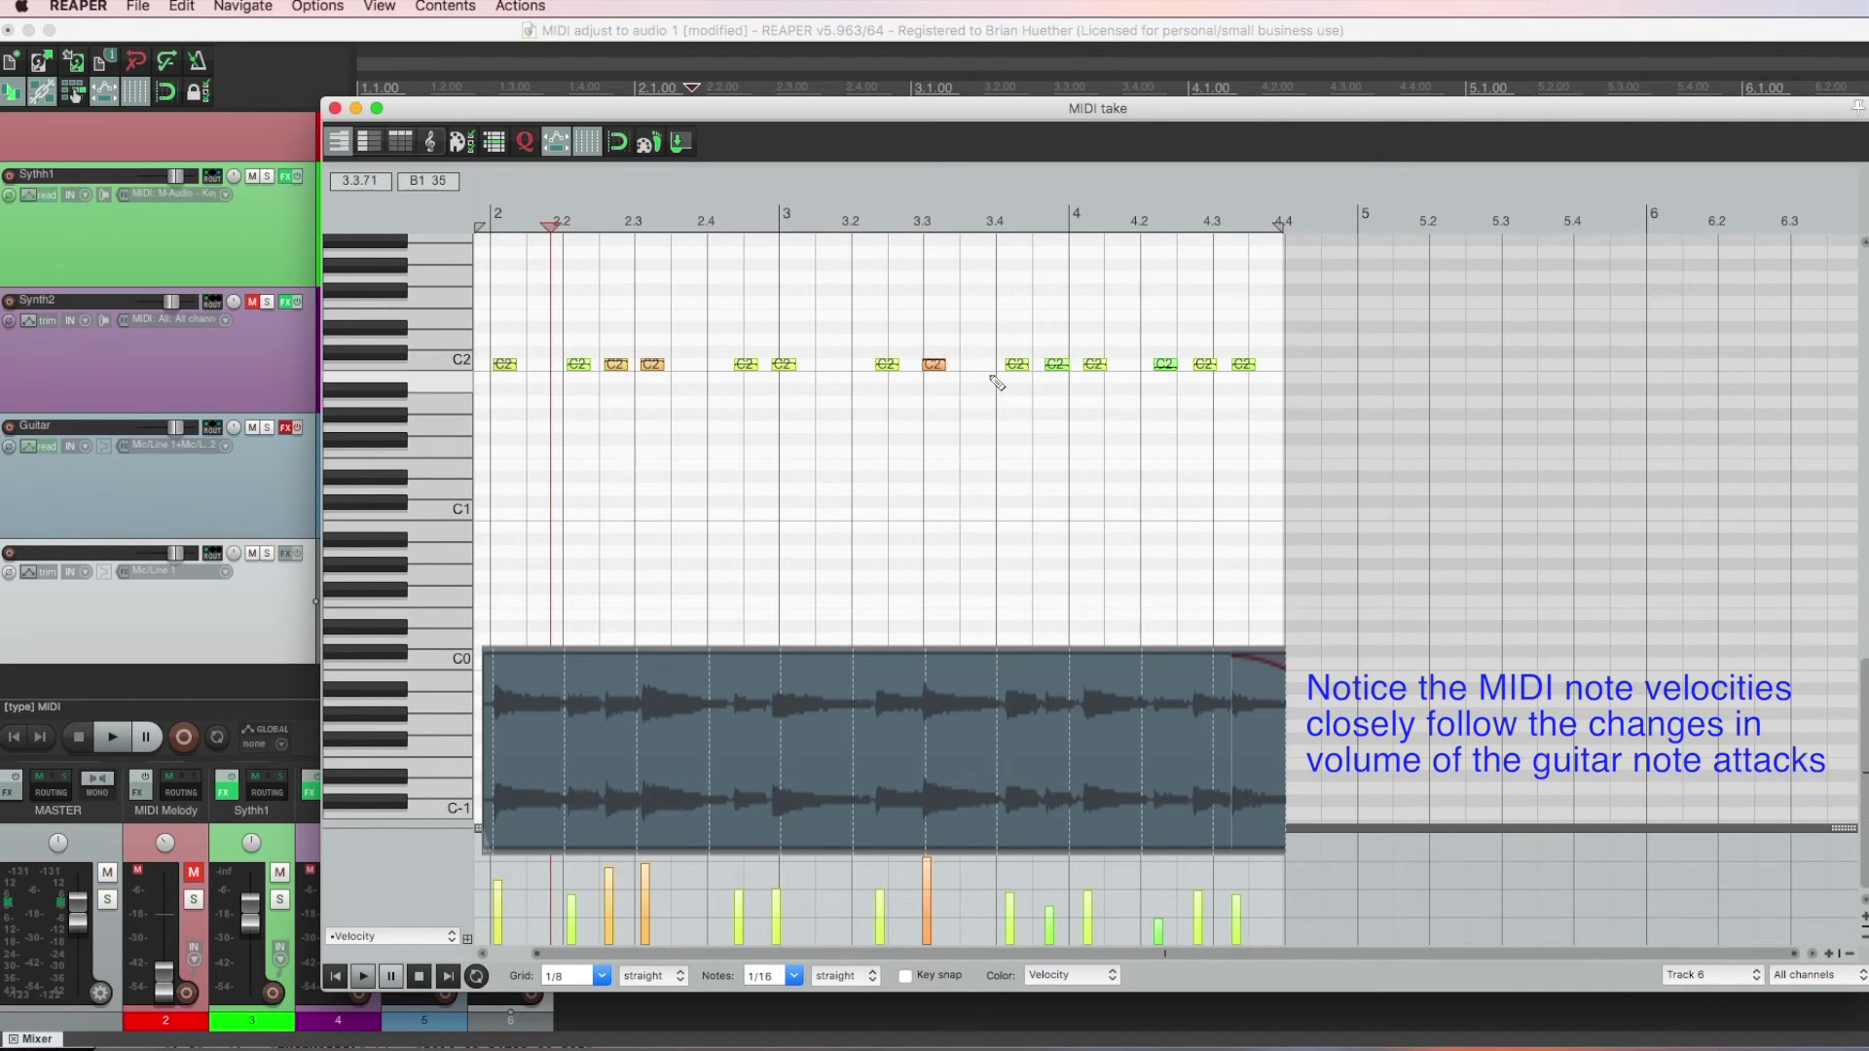
Extend the track 6 MIDI item's start toward bar 1 and jump to the transient at 2.3.12.
key("Escape")
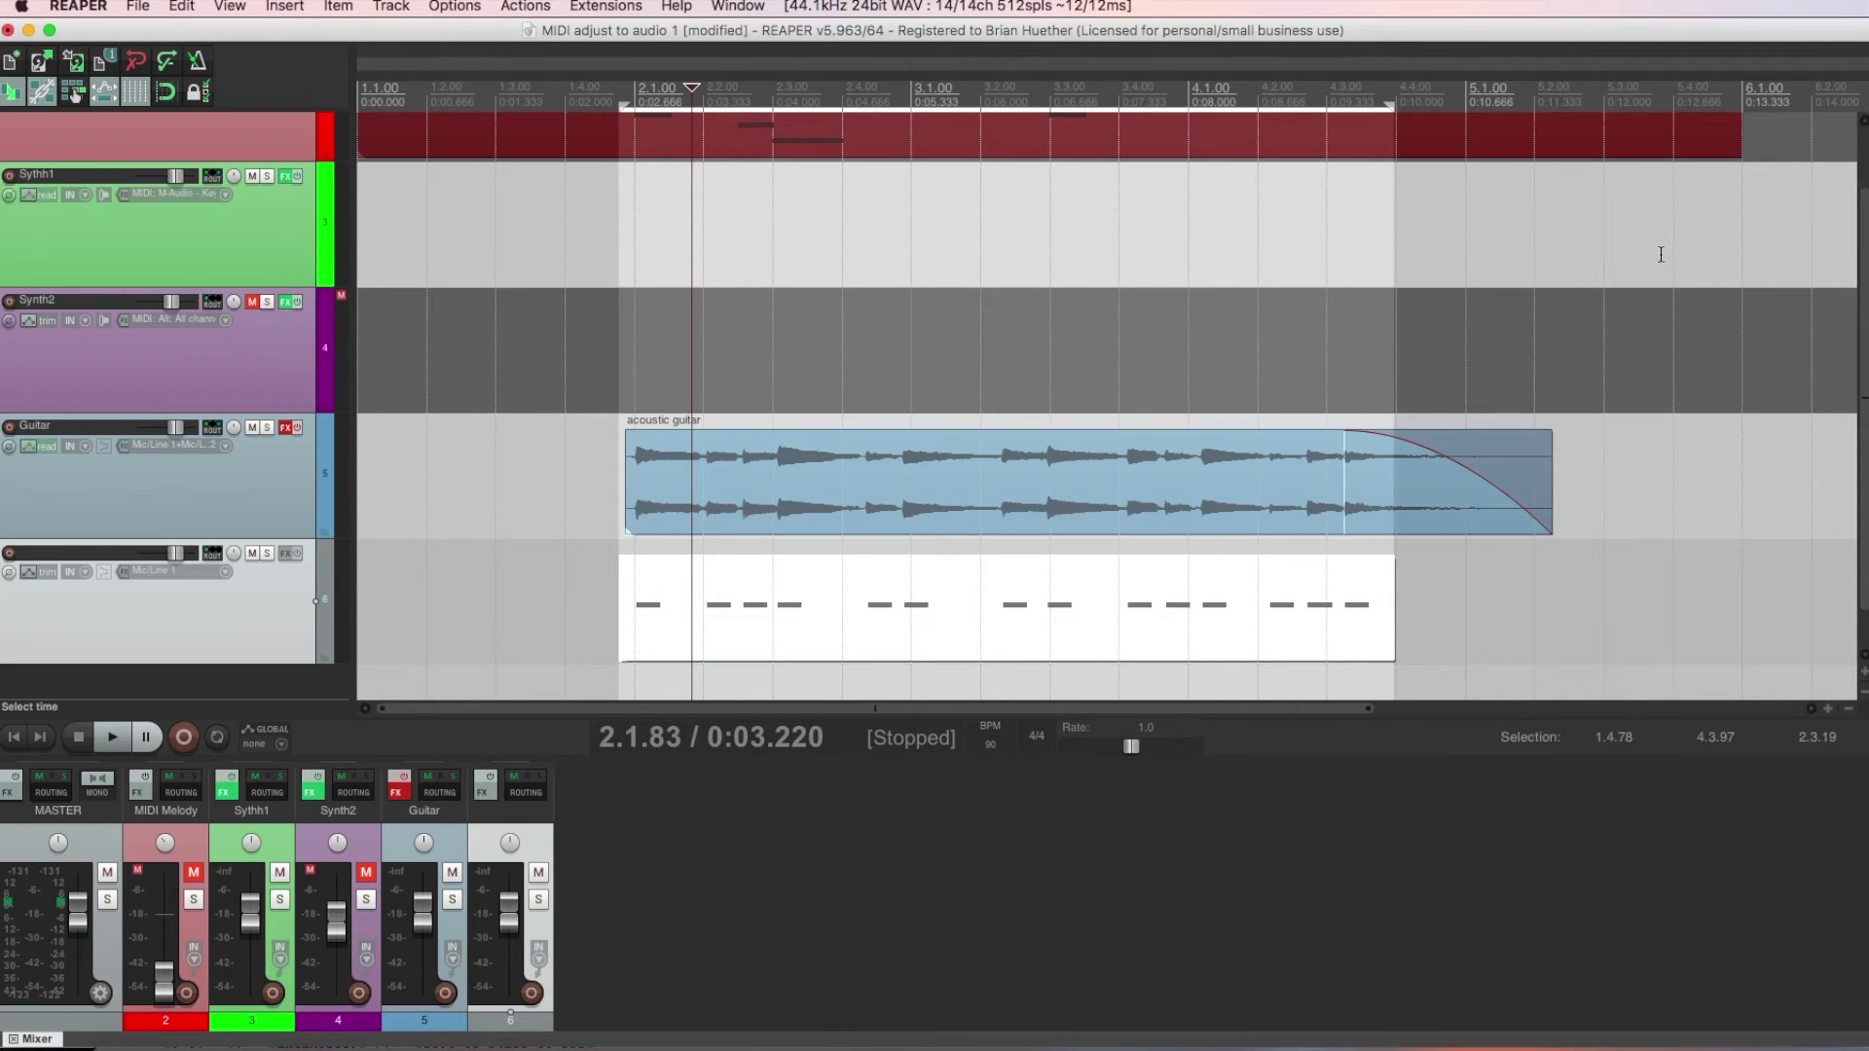
scroll(1850, 322, "up", 2)
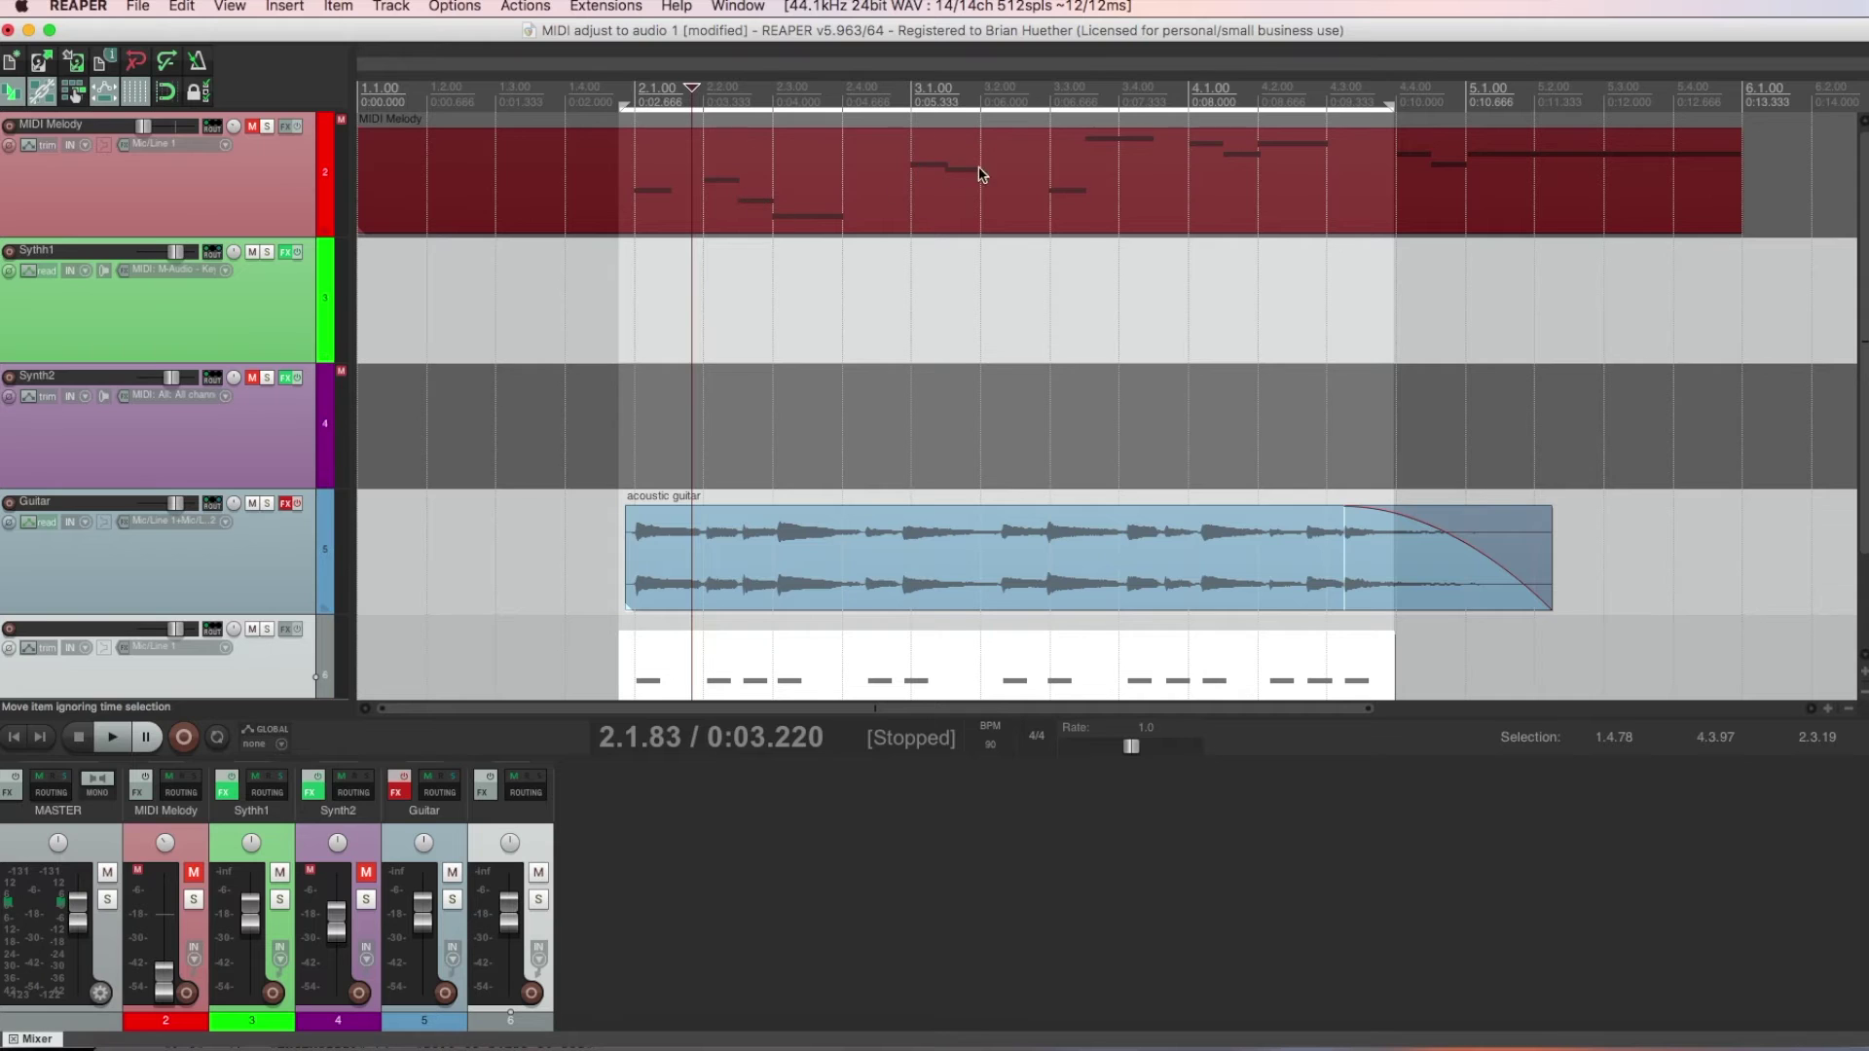
scroll(1850, 321, "down", 2)
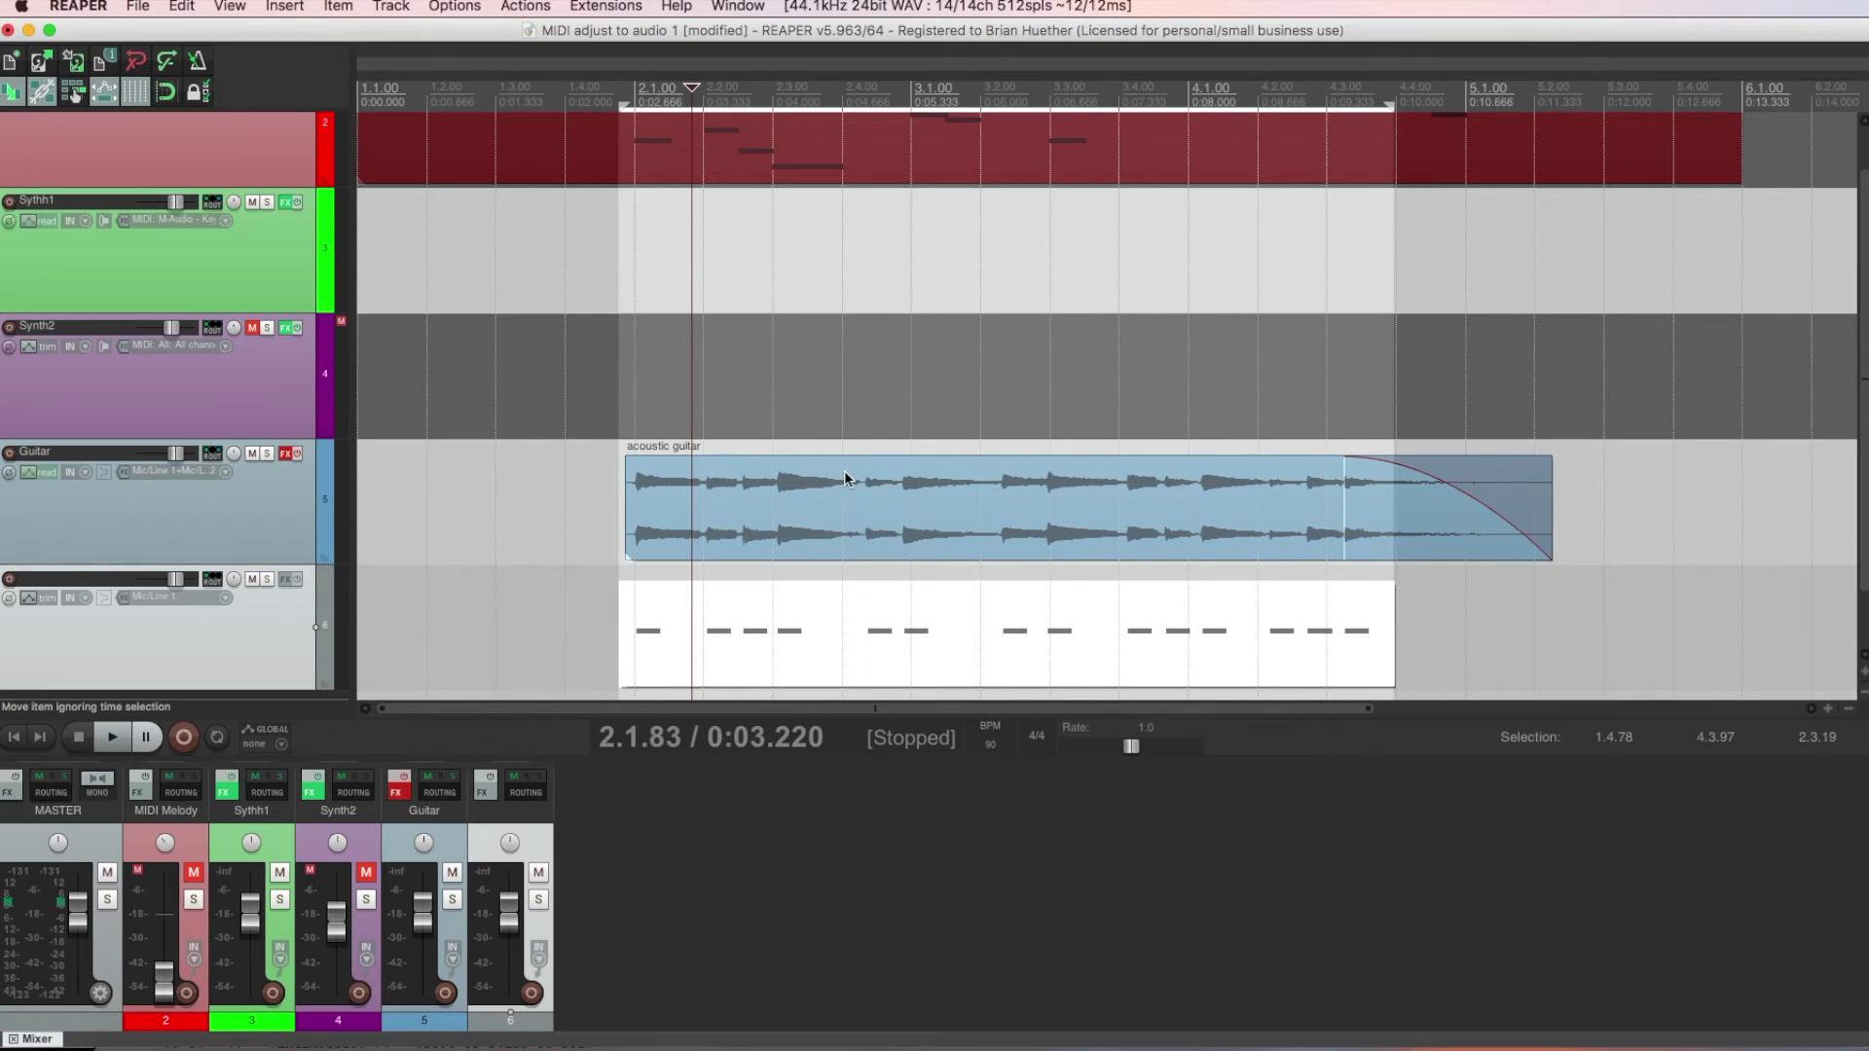
left_click_drag(624, 638, 342, 641)
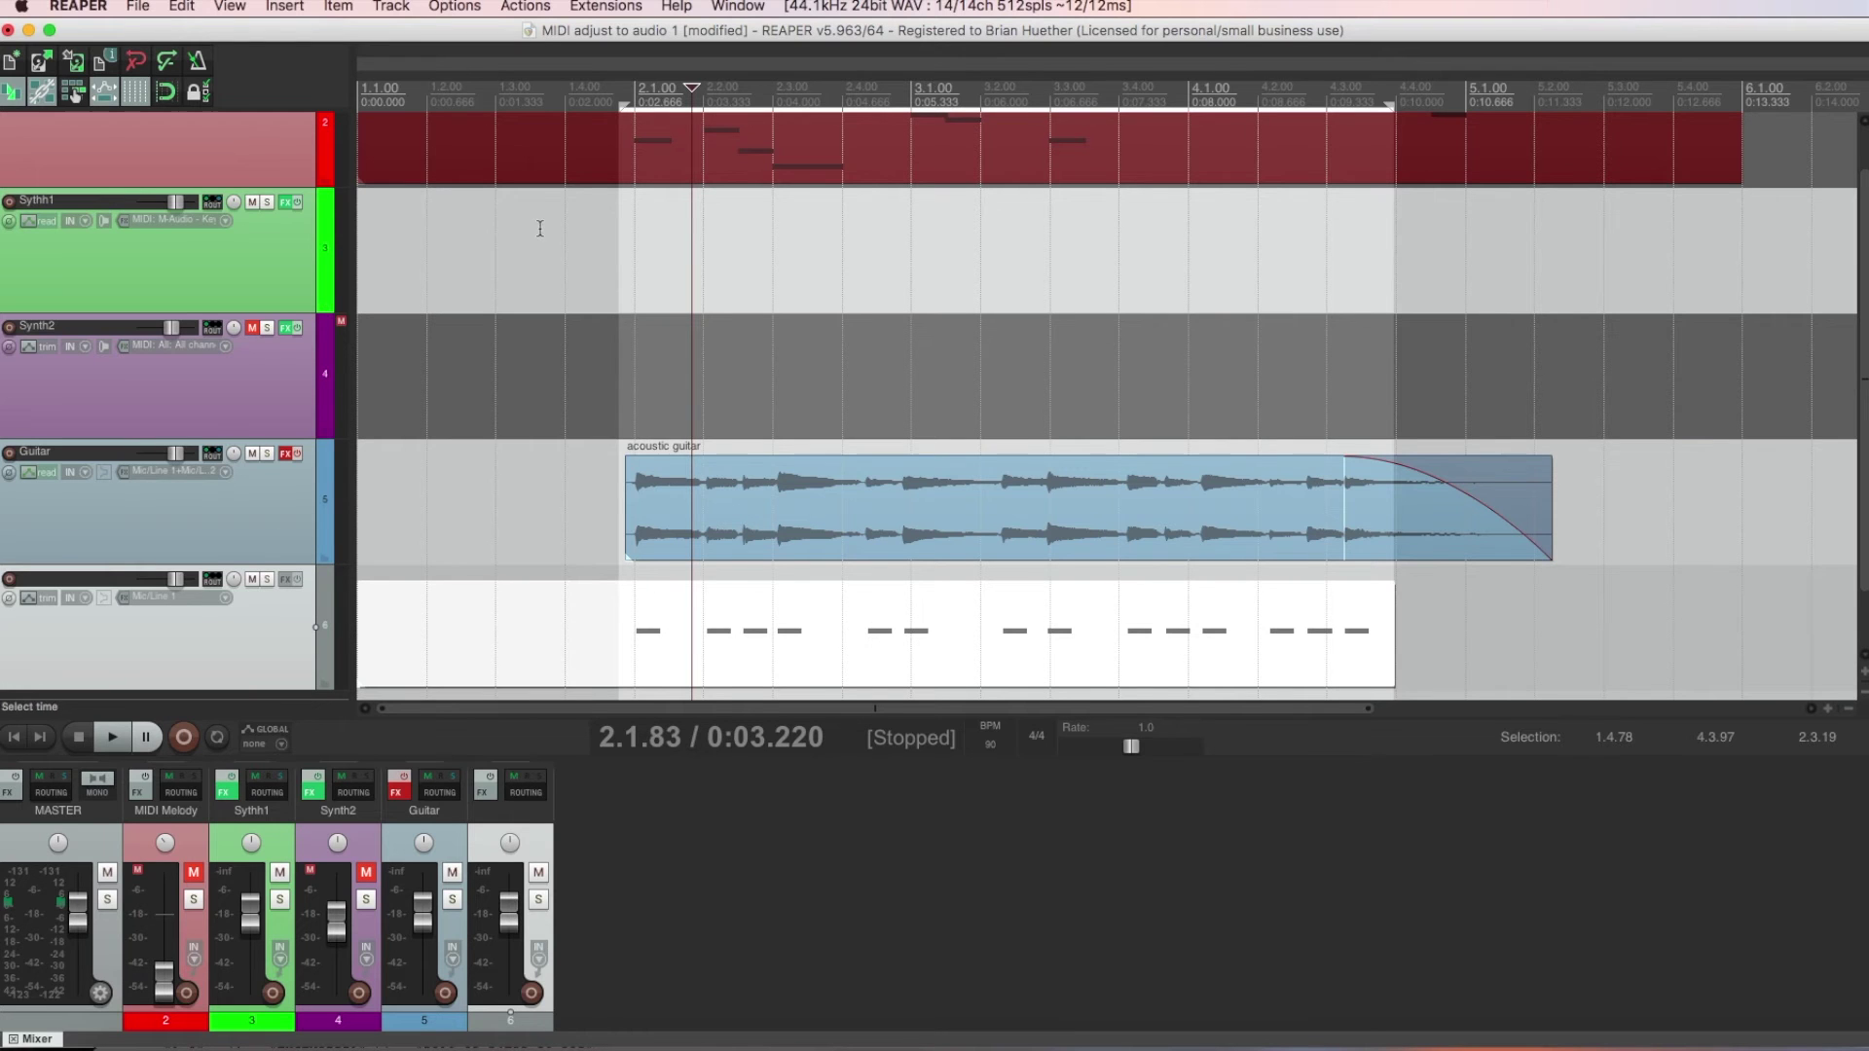
key("Tab")
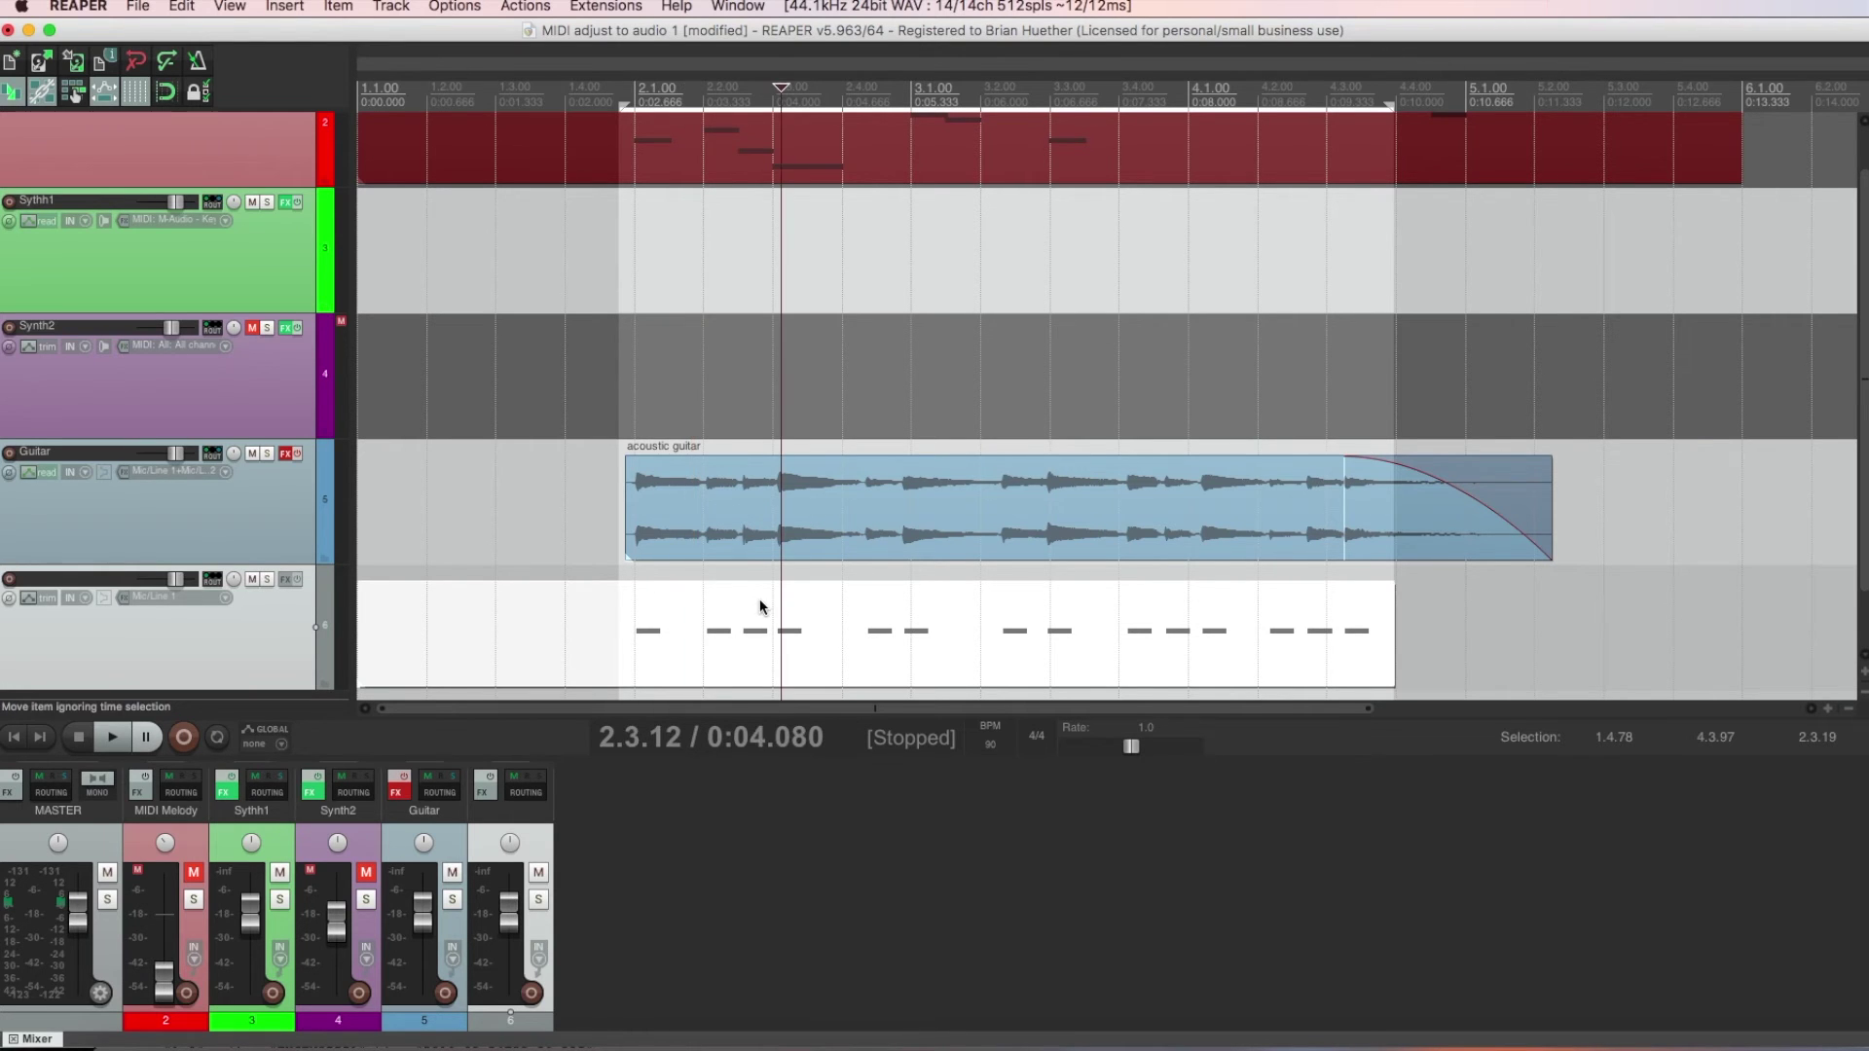
Run the Lokasenna 'Copy values from selected midi notes' script on Track 6's 14 notes.
double_click(761, 604)
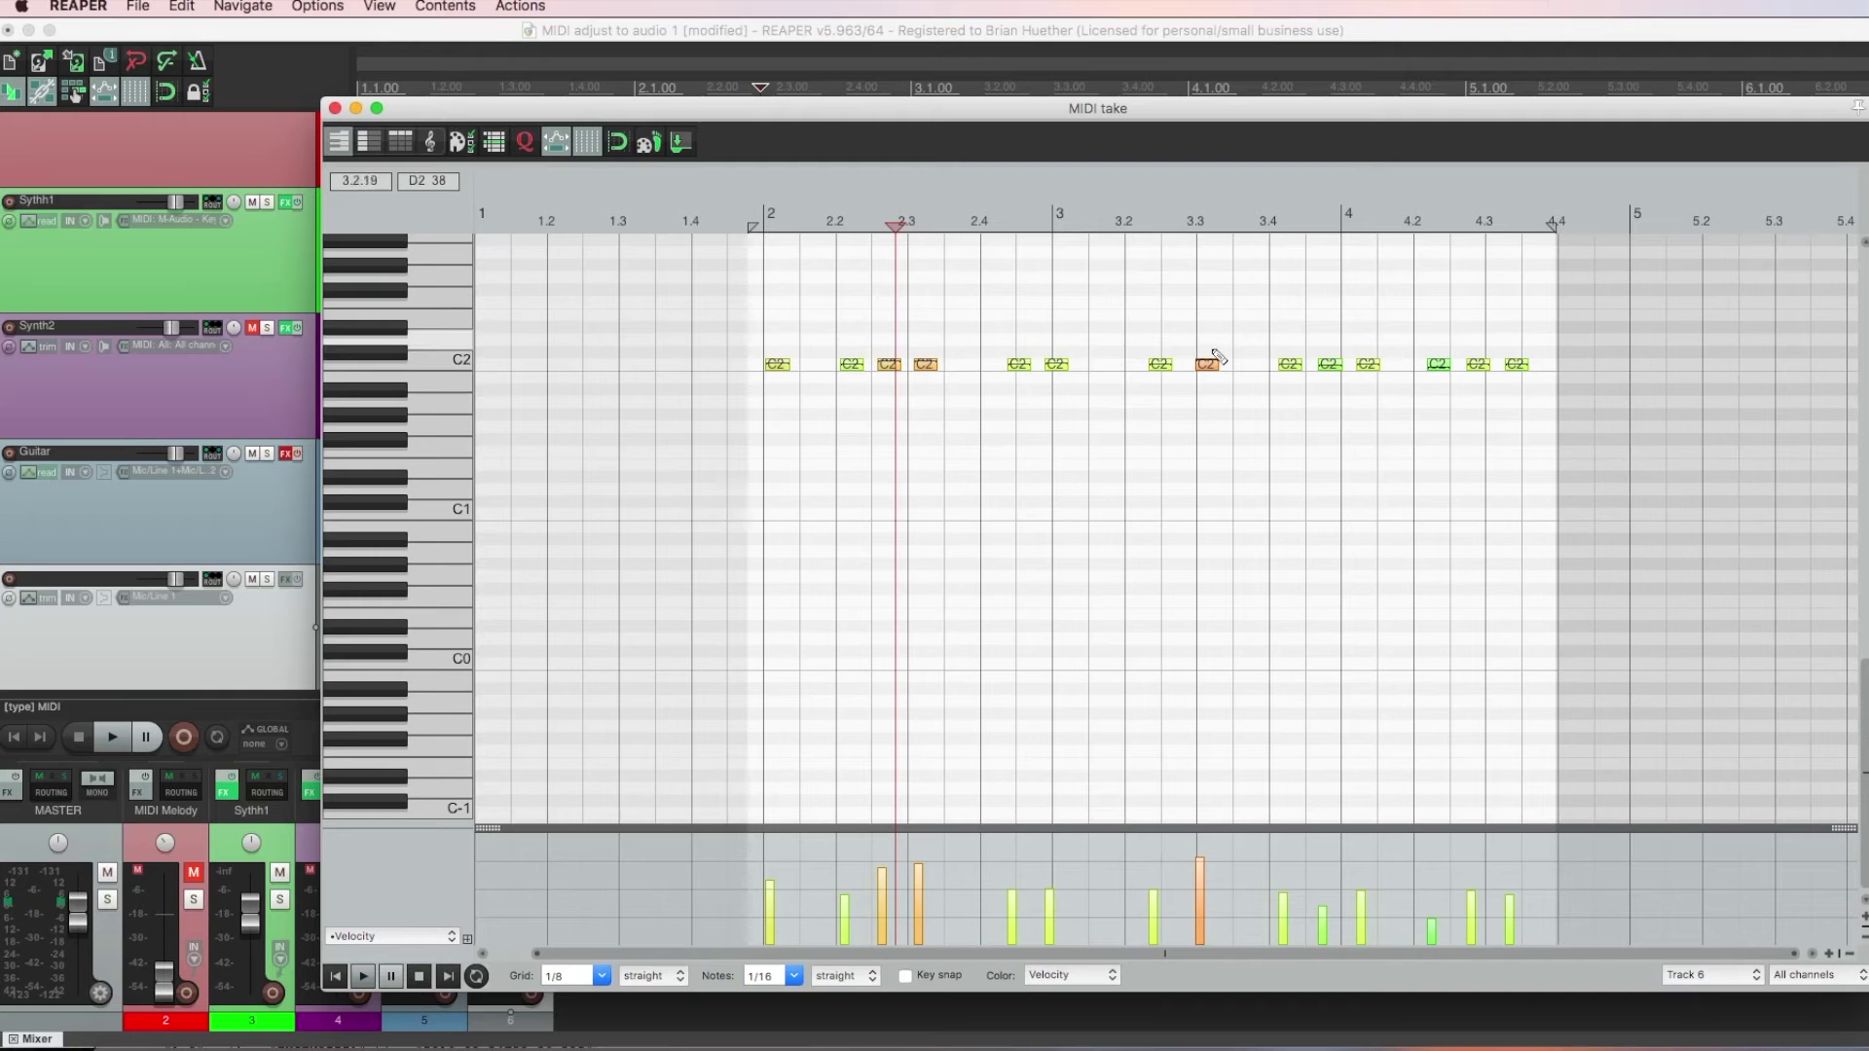
left_click(528, 9)
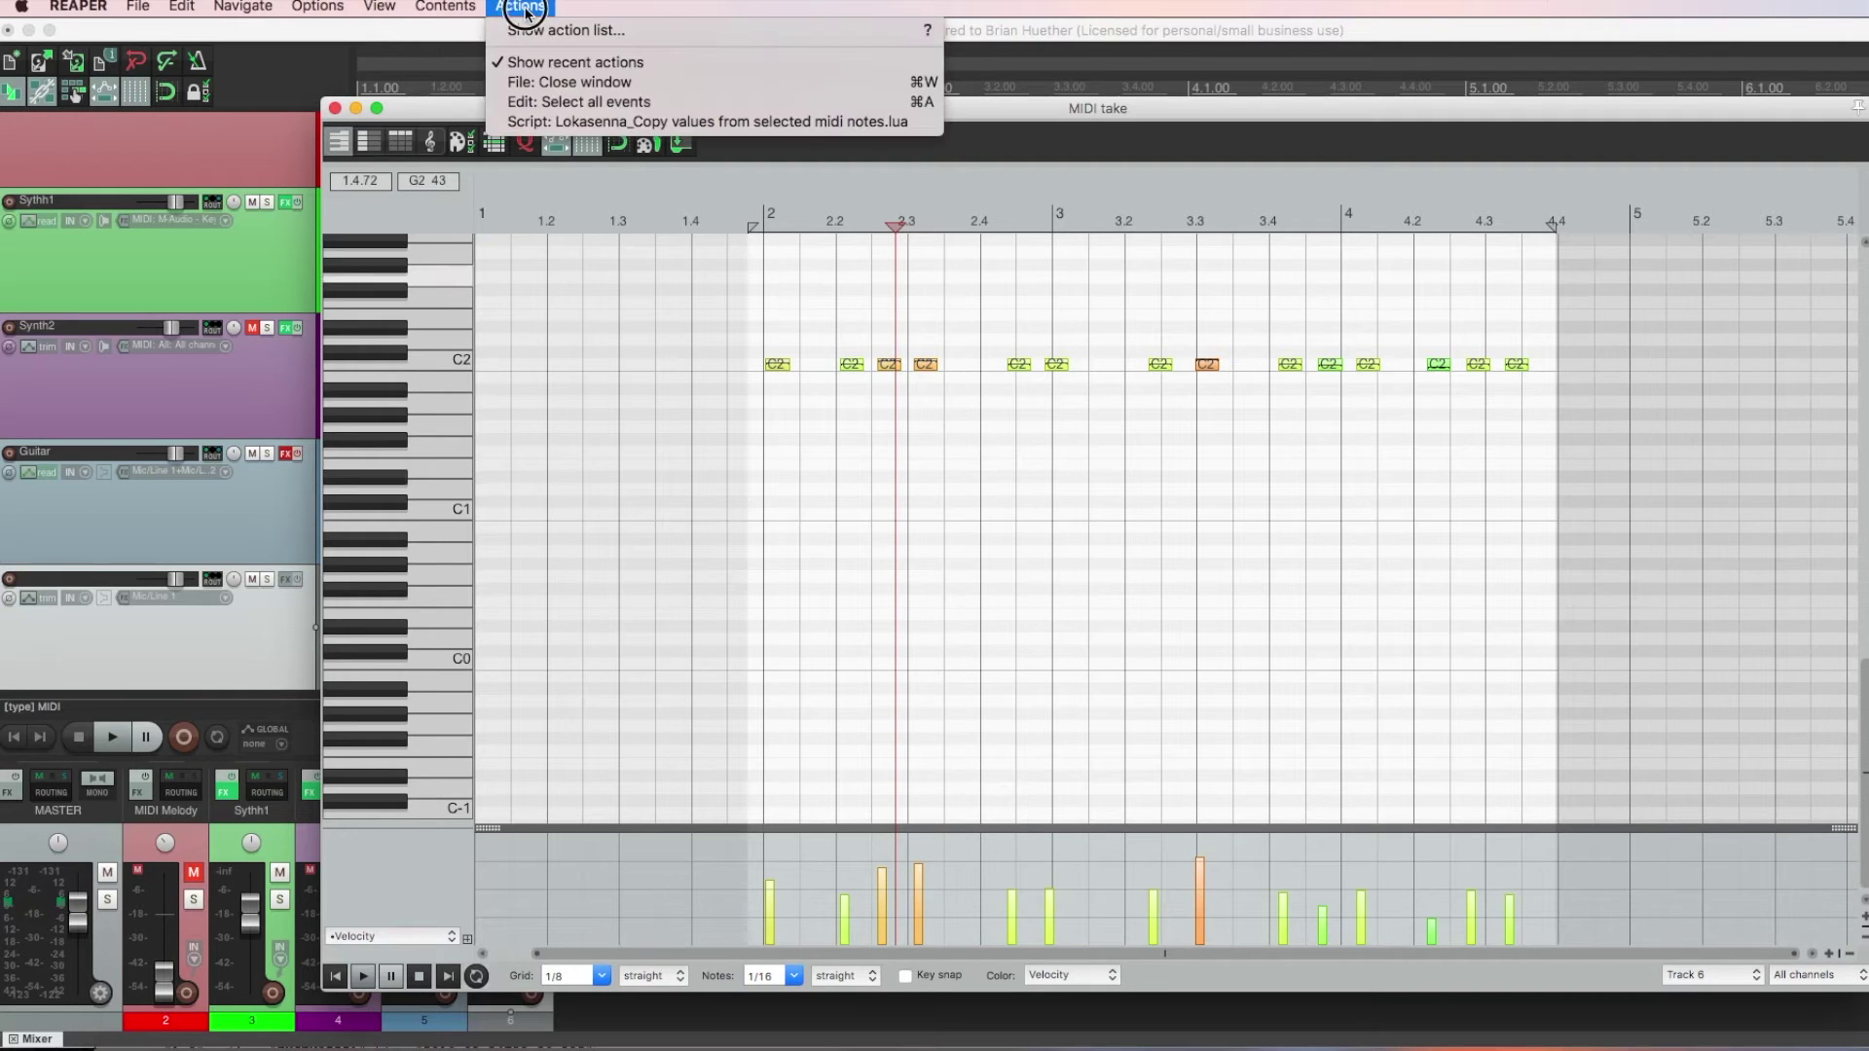
left_click(537, 29)
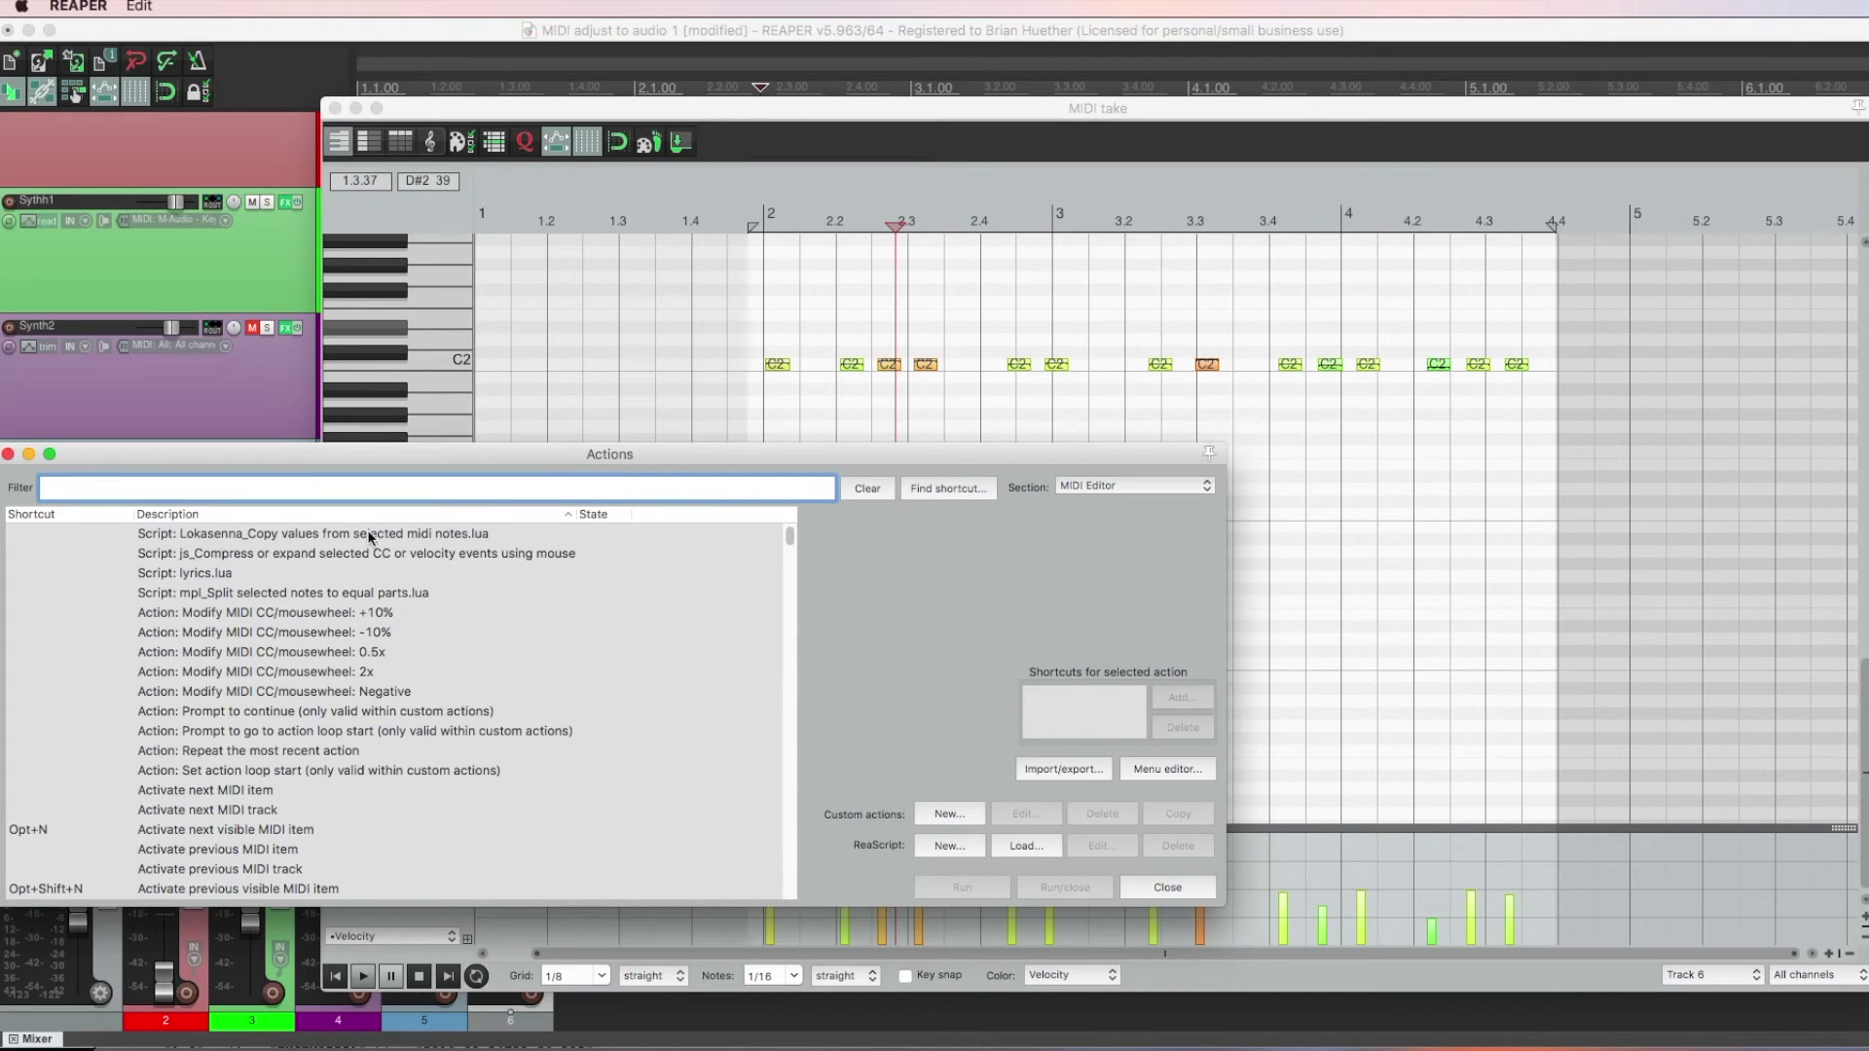
left_click(310, 534)
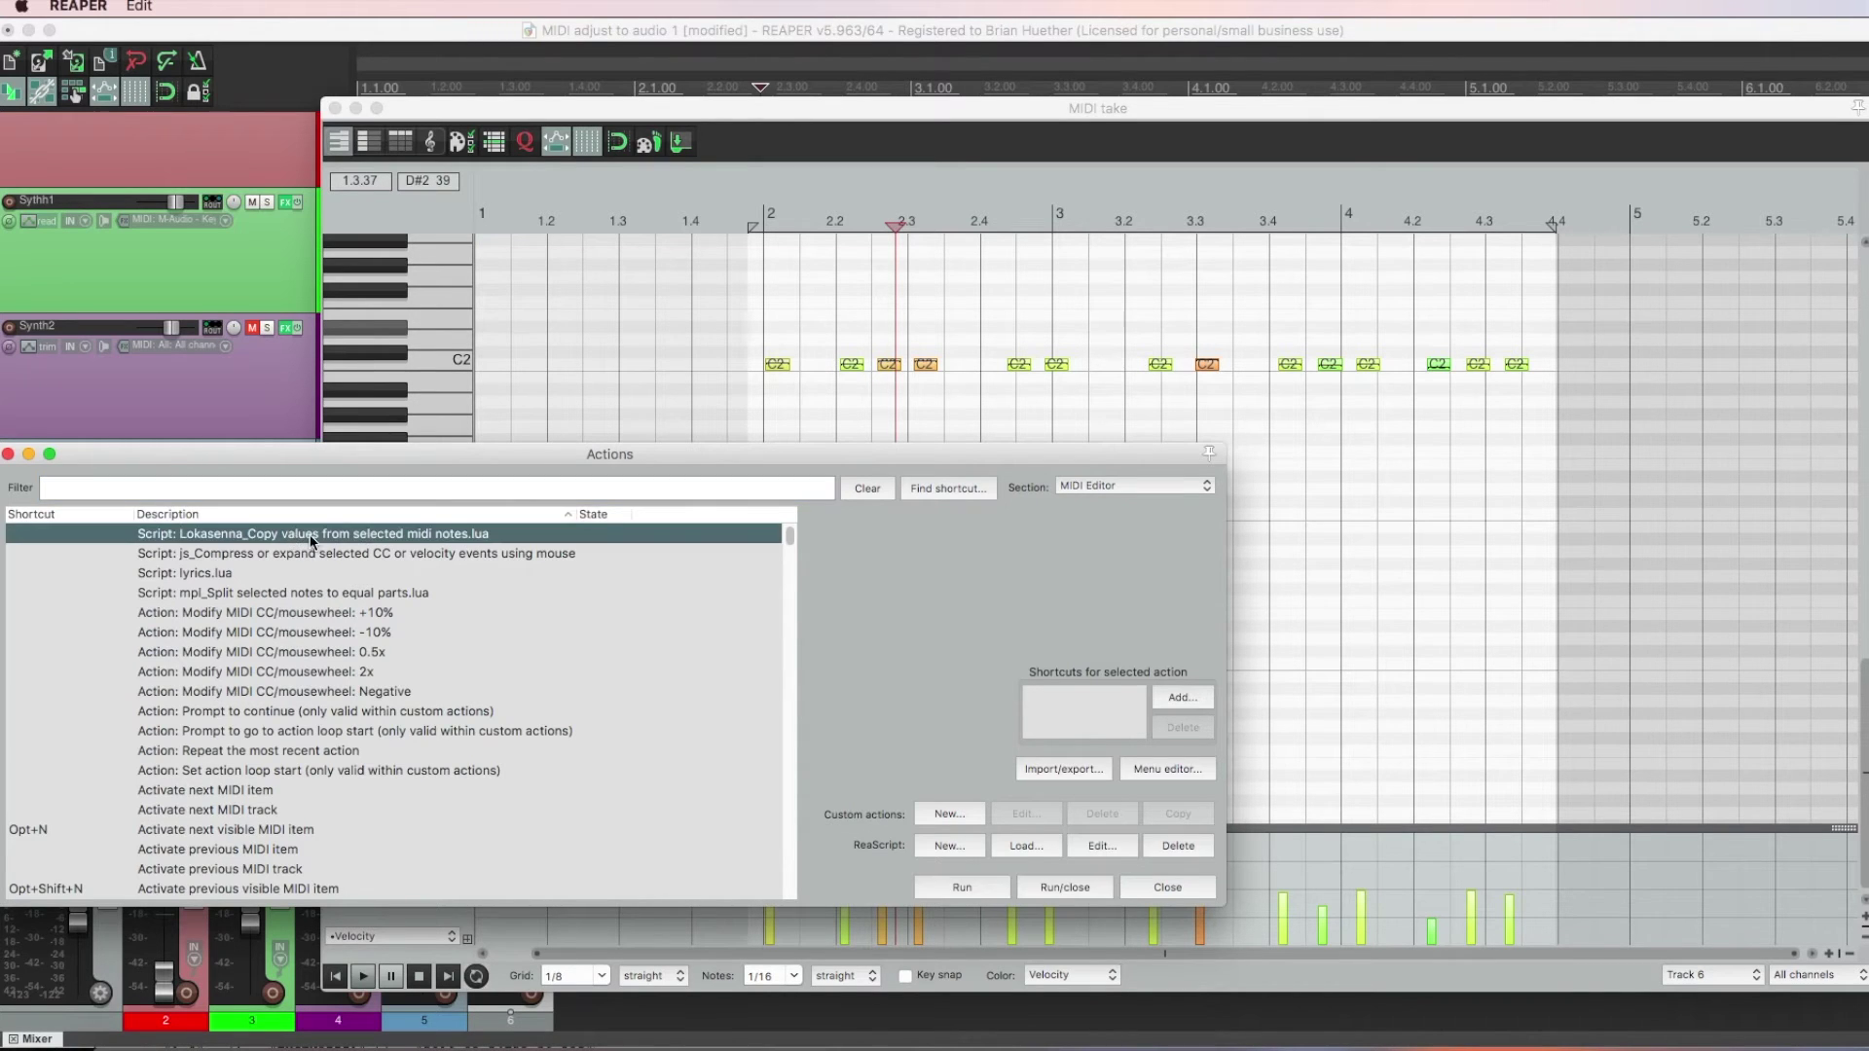
left_click(1065, 888)
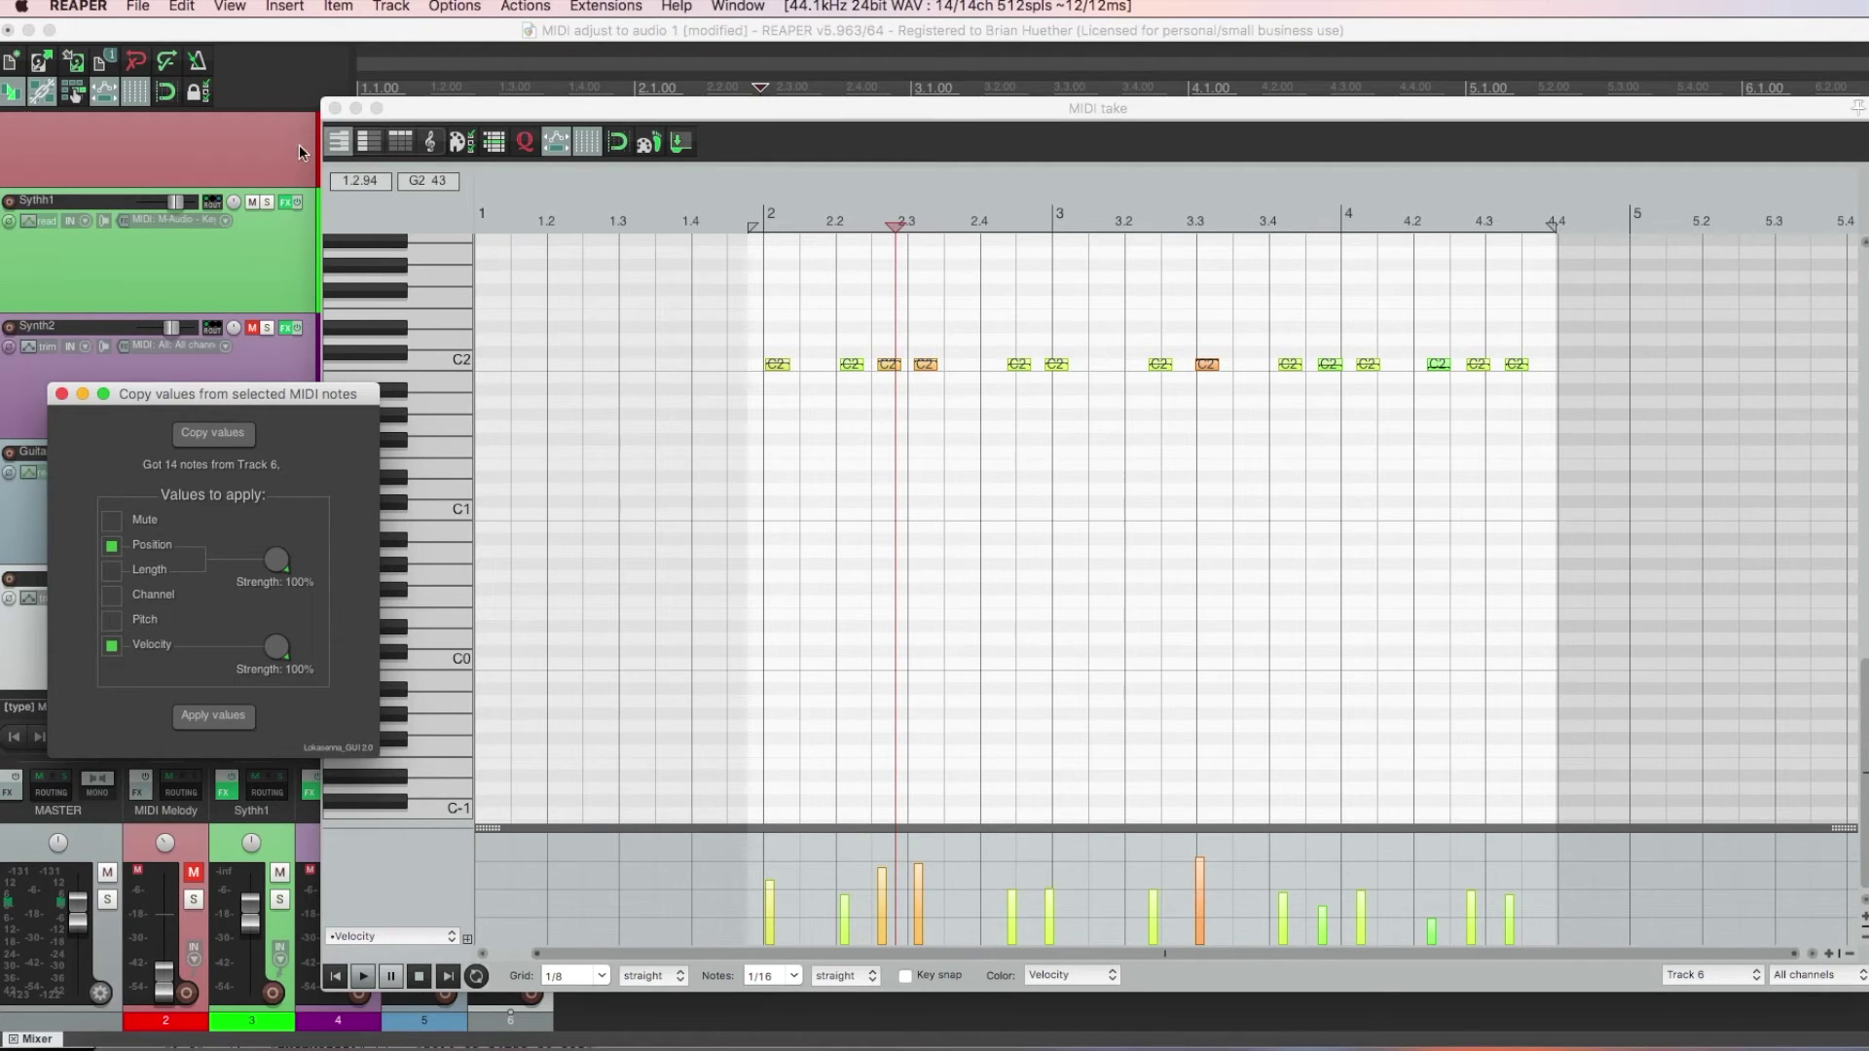
Apply the copied positions and velocities to the MIDI Melody notes with the Copy values script.
left_click(335, 109)
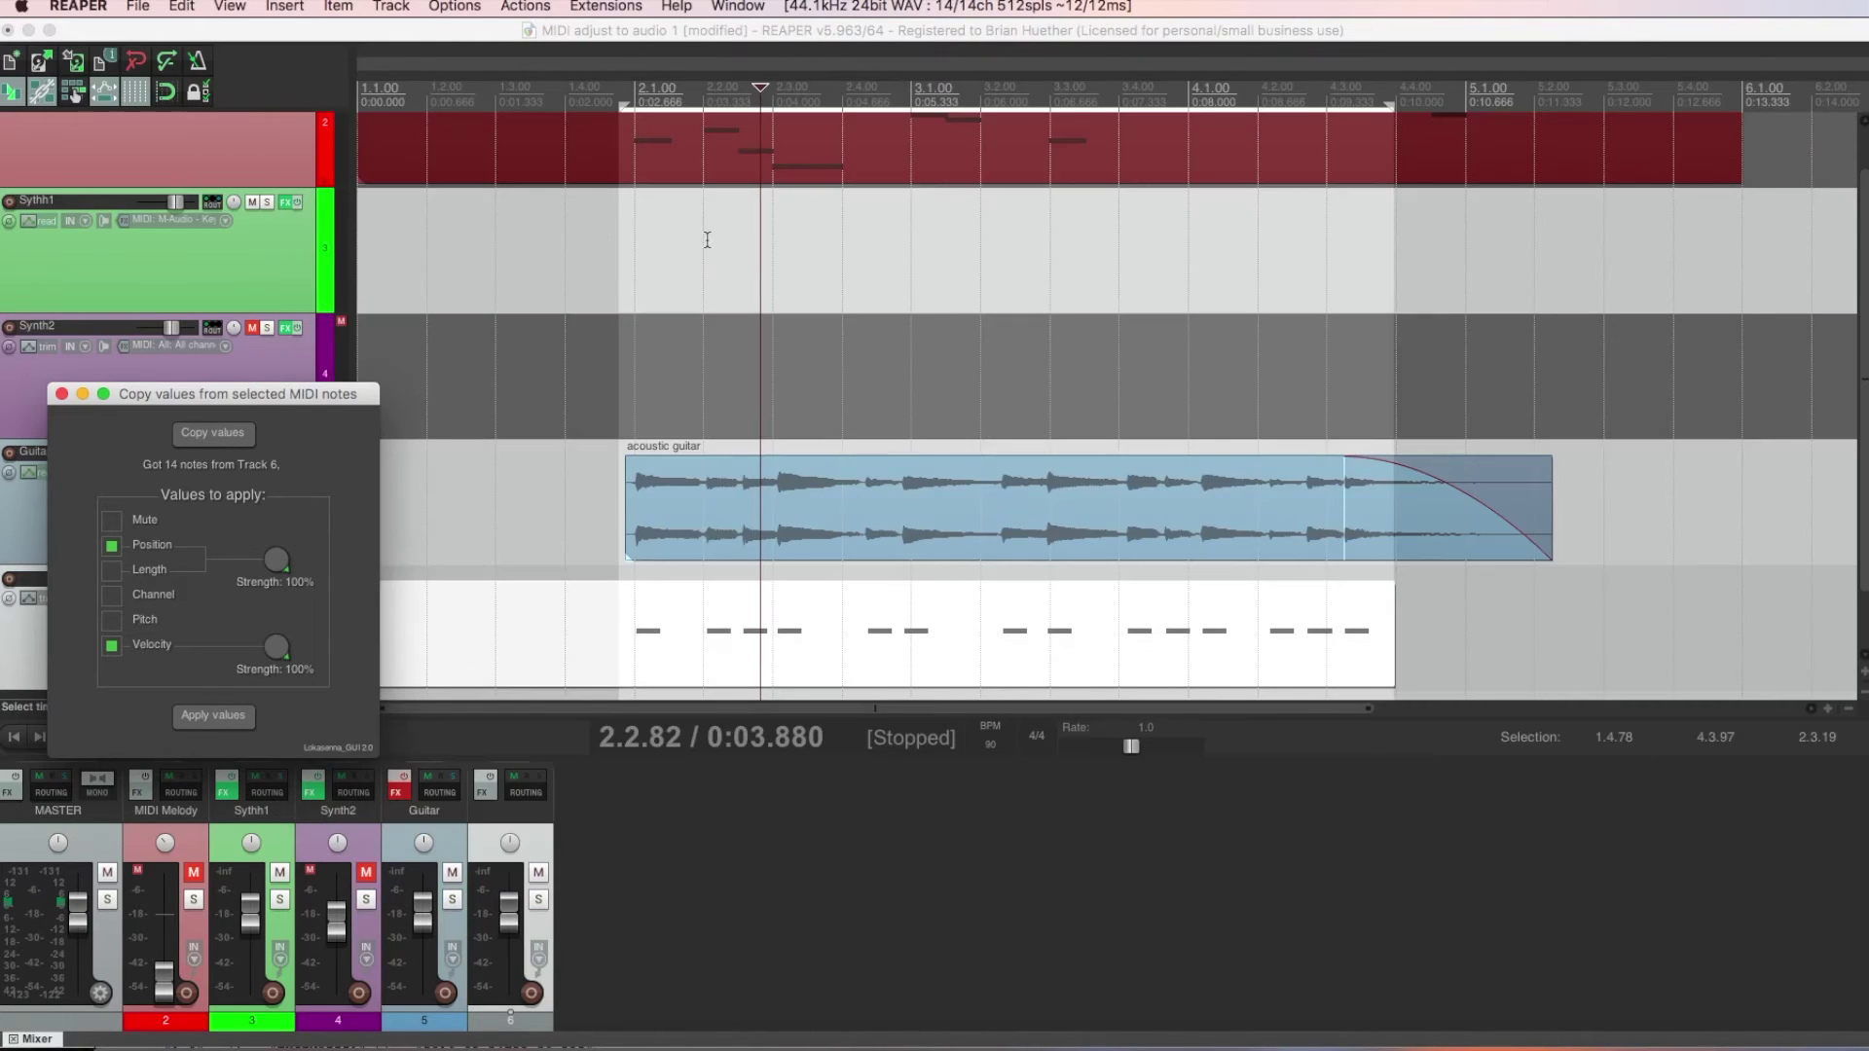
double_click(867, 167)
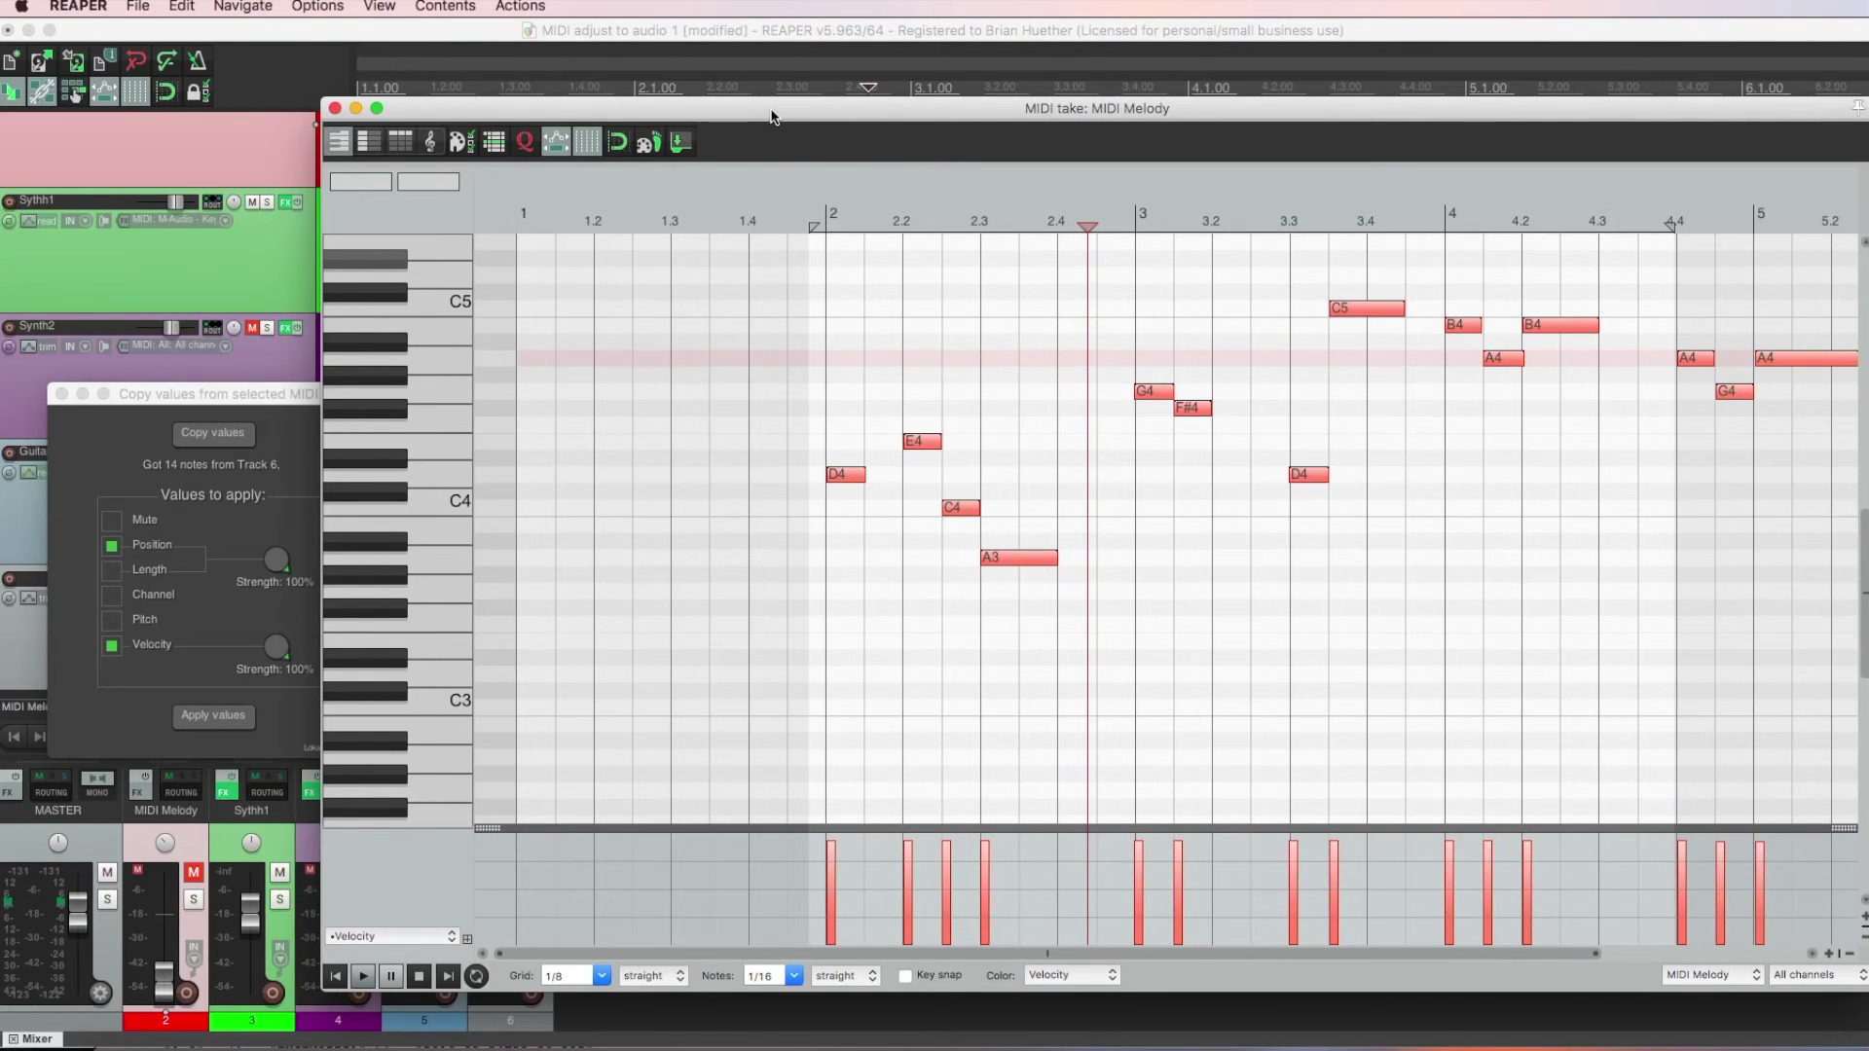
left_click_drag(770, 117, 748, 112)
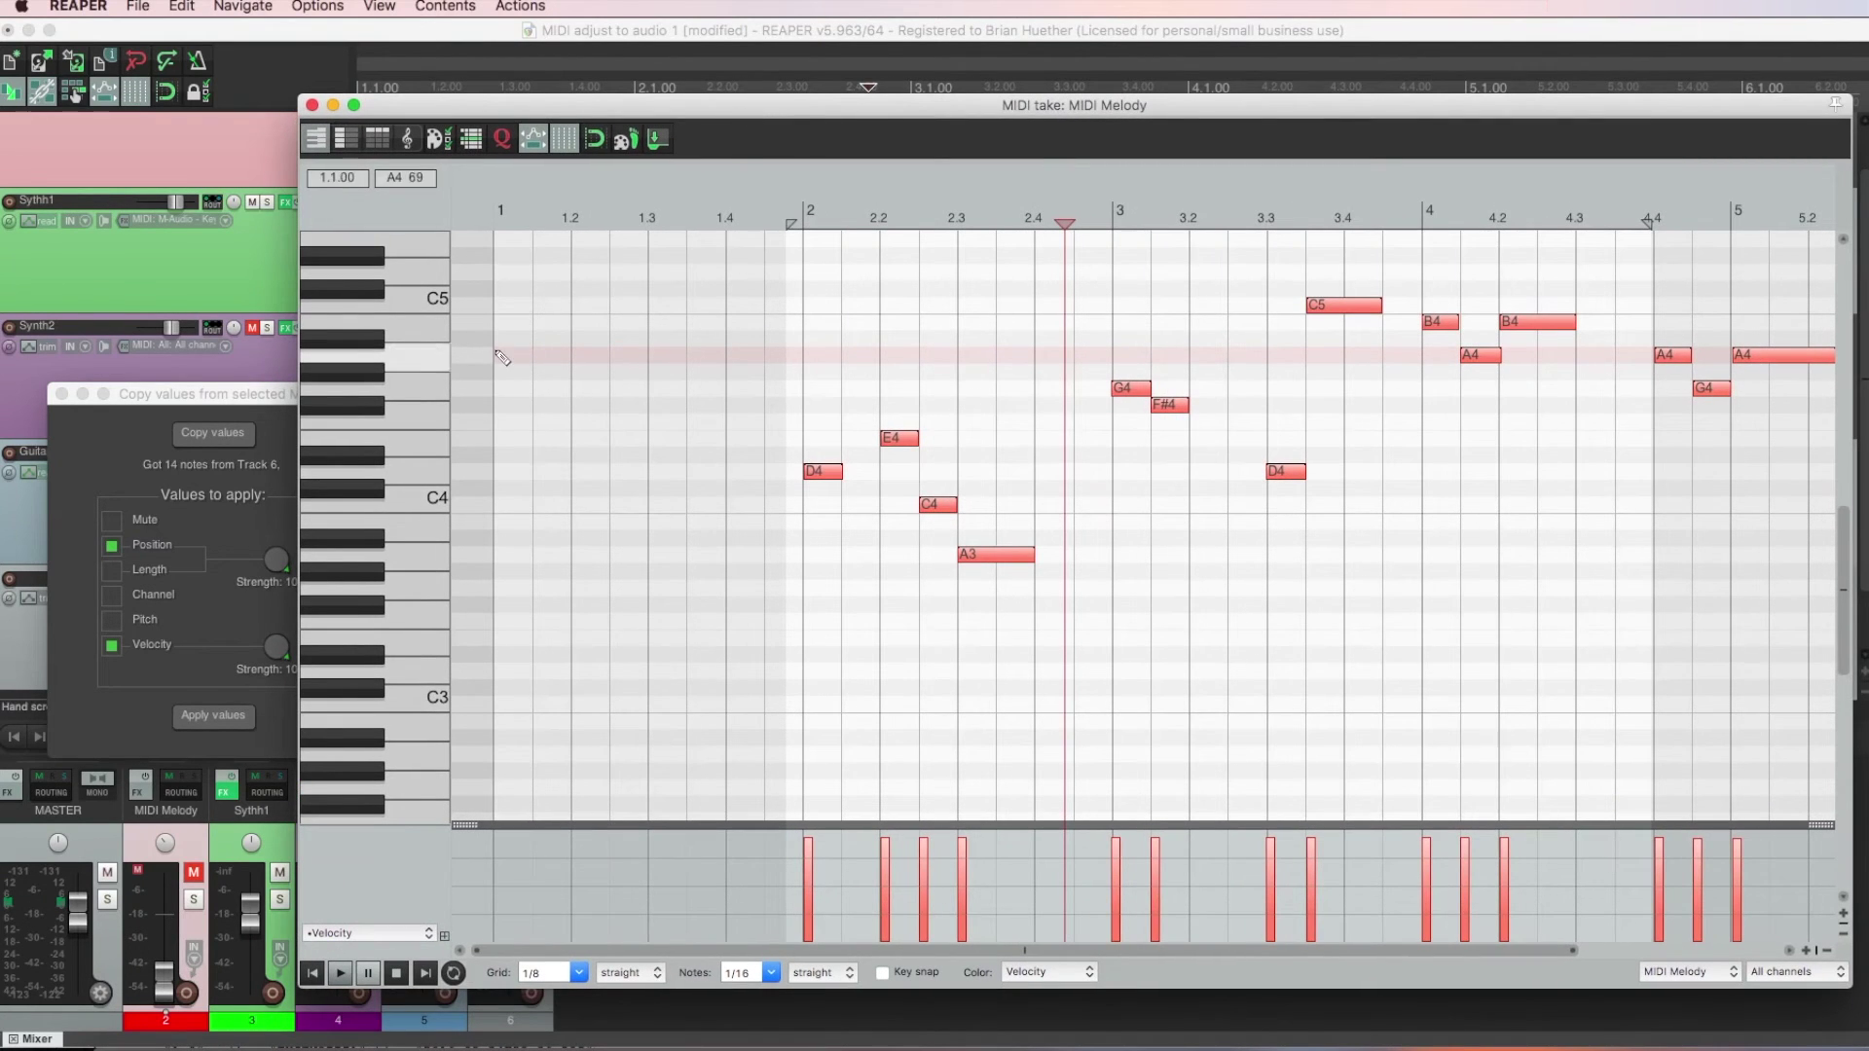
left_click_drag(286, 401, 263, 399)
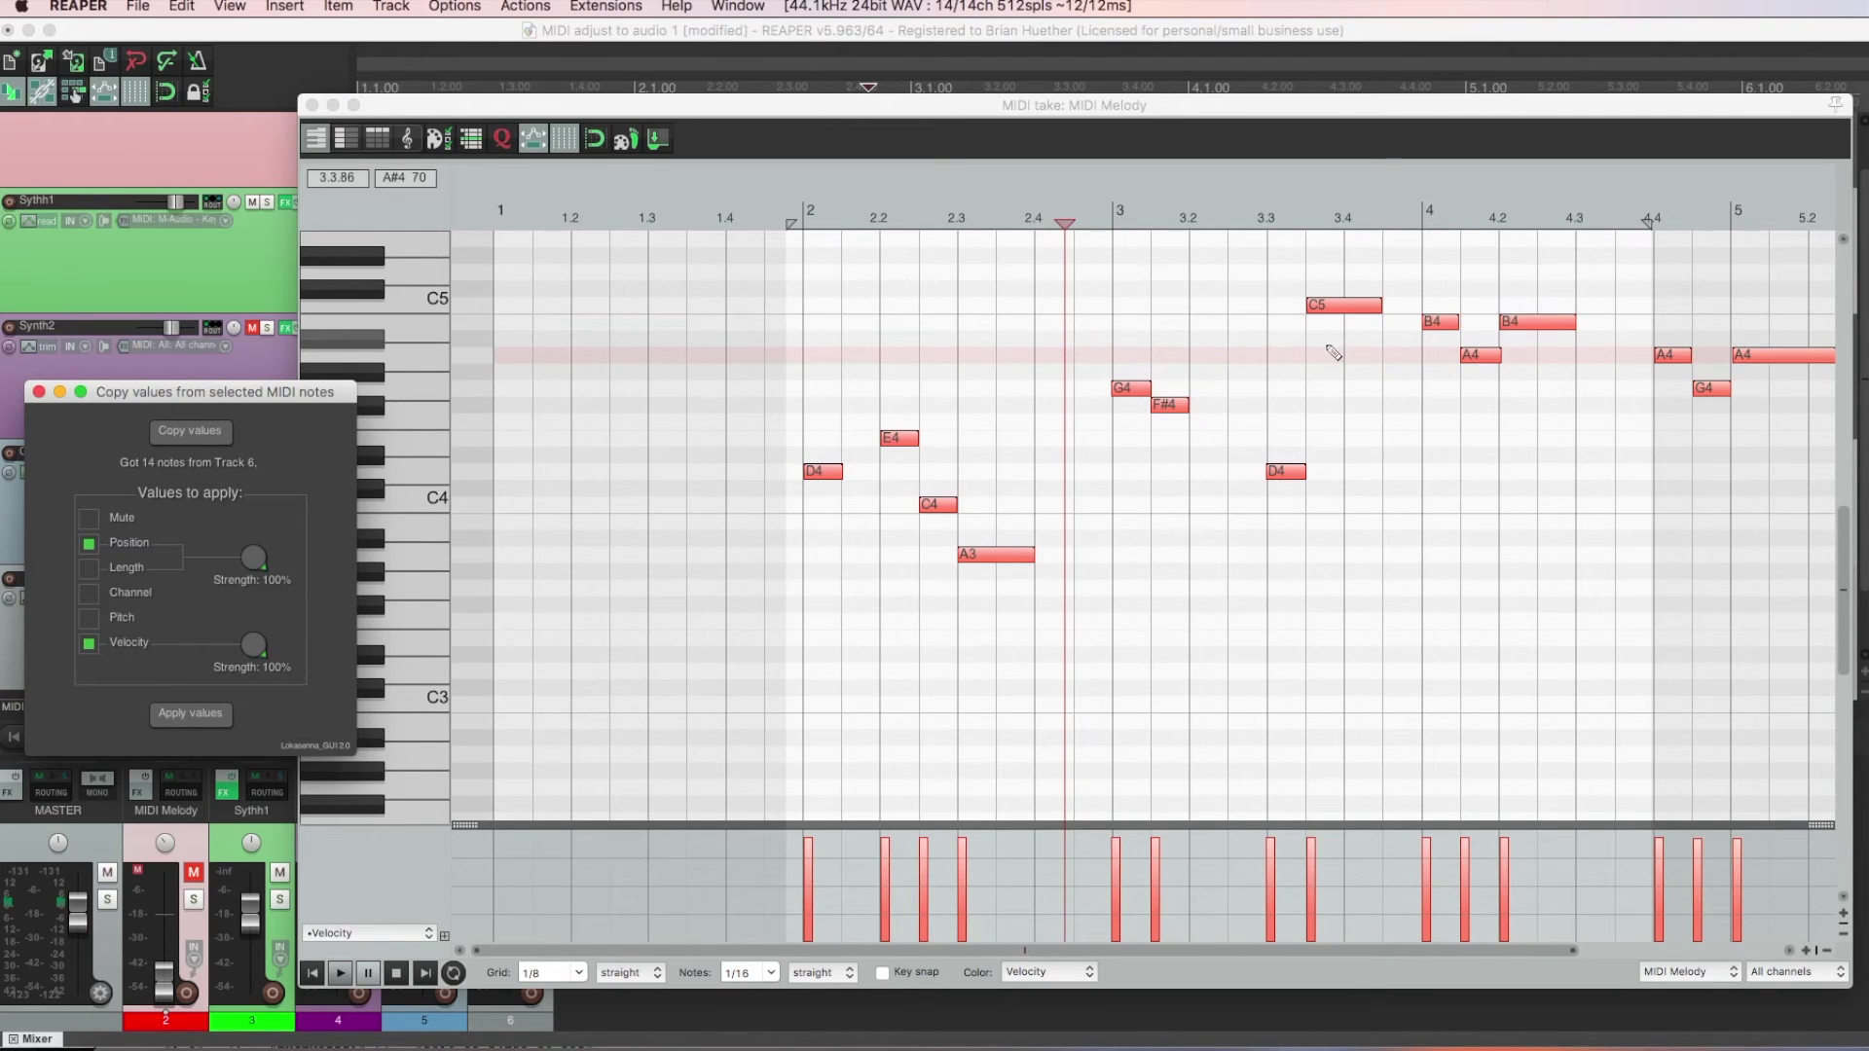
left_click(196, 717)
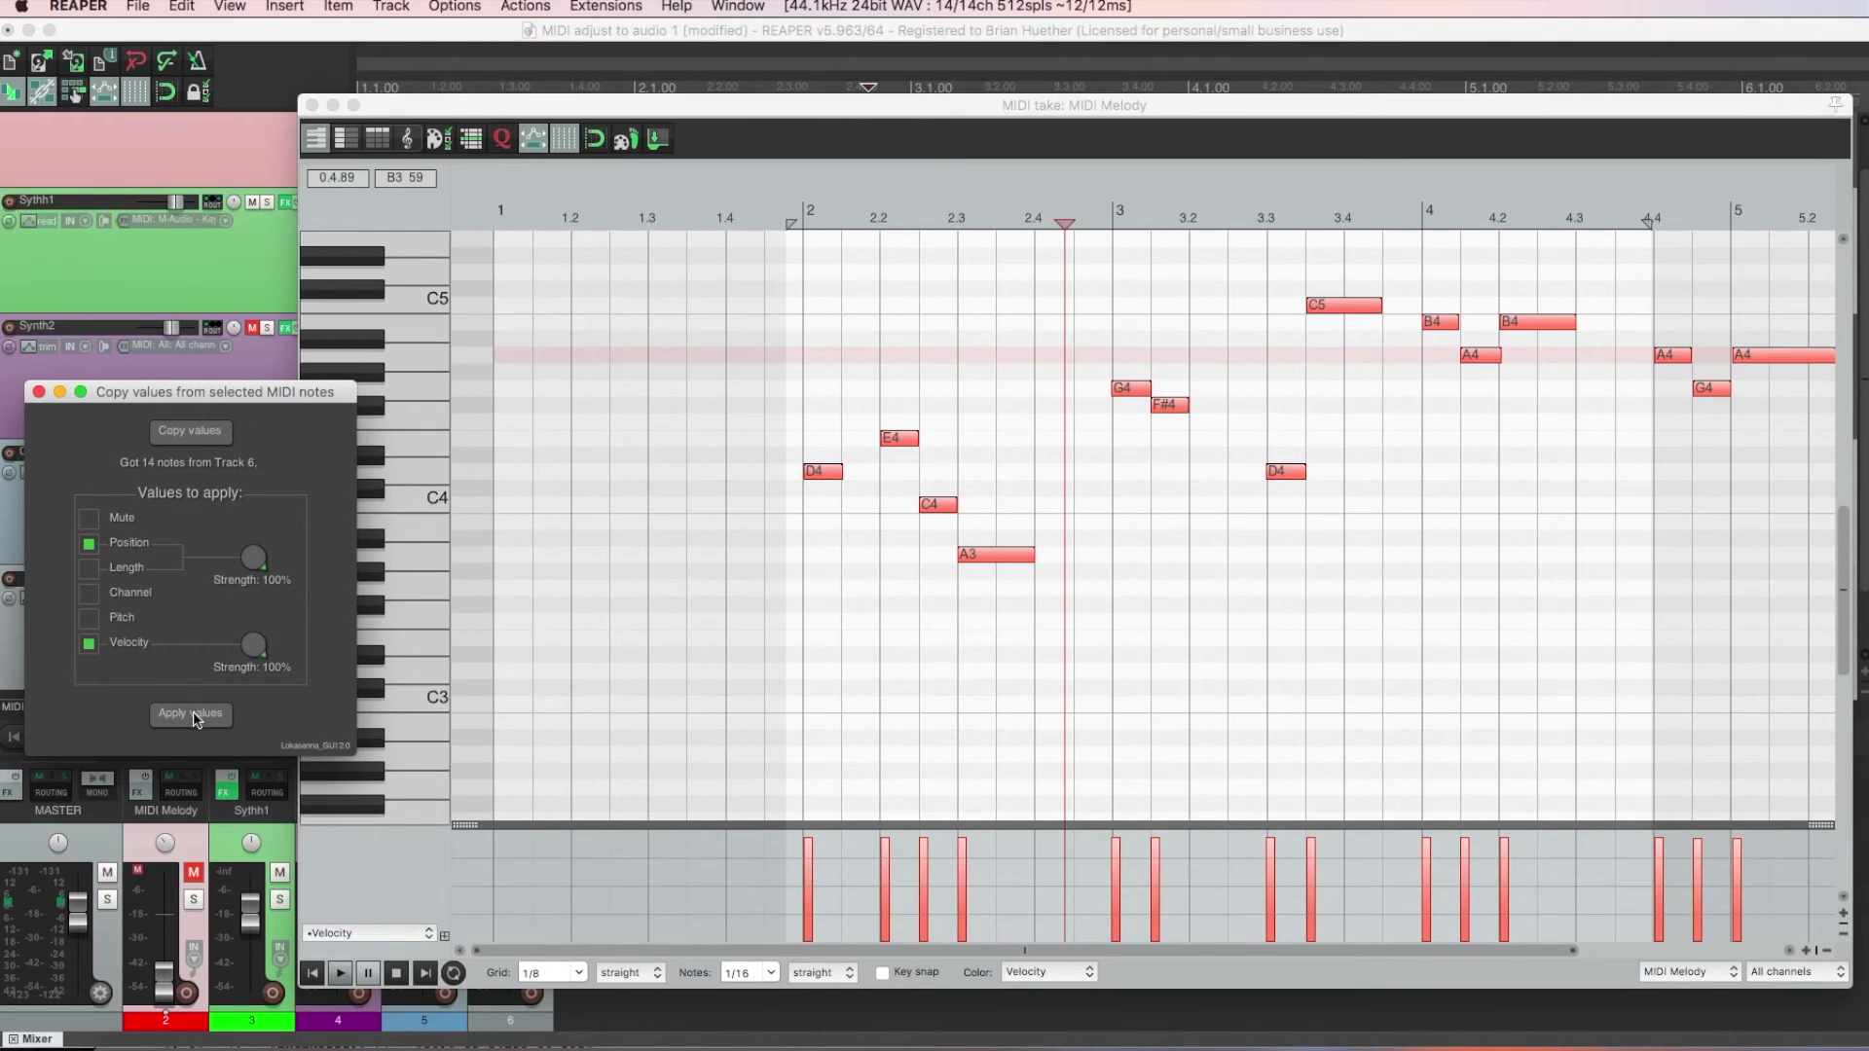
left_click(193, 716)
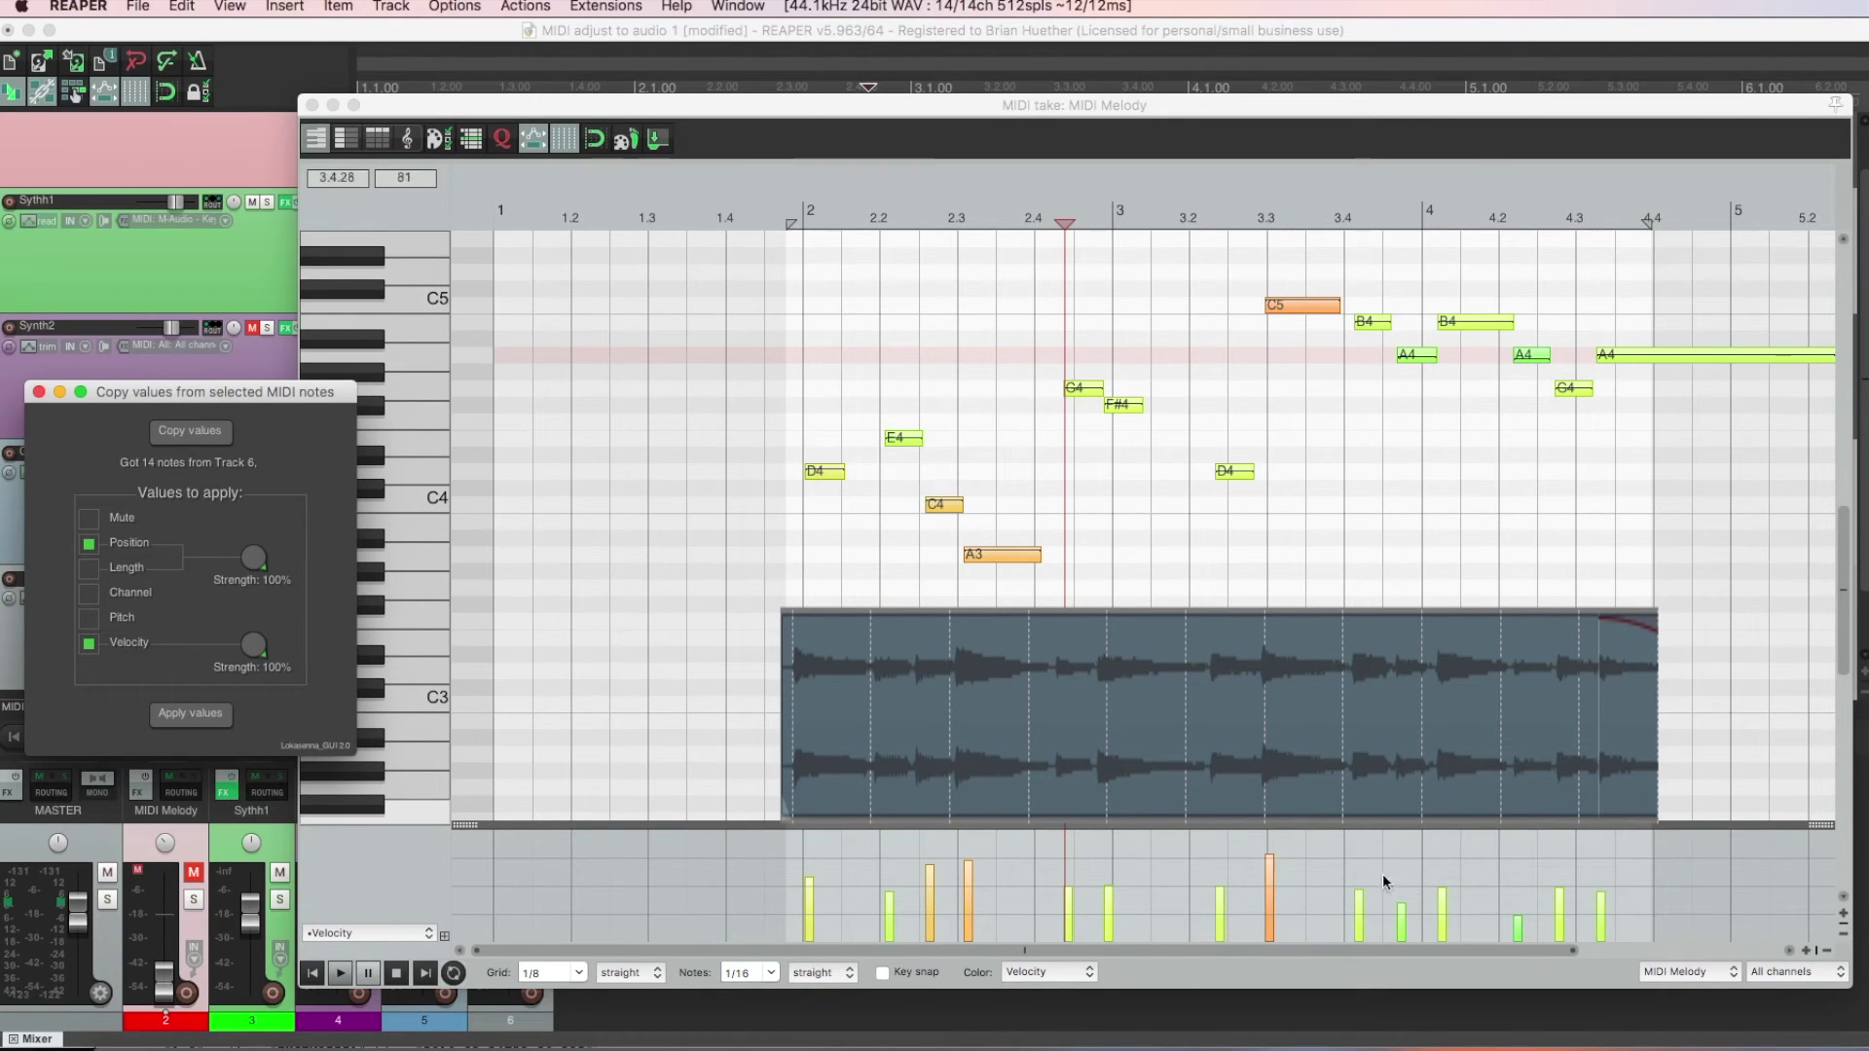
left_click(312, 104)
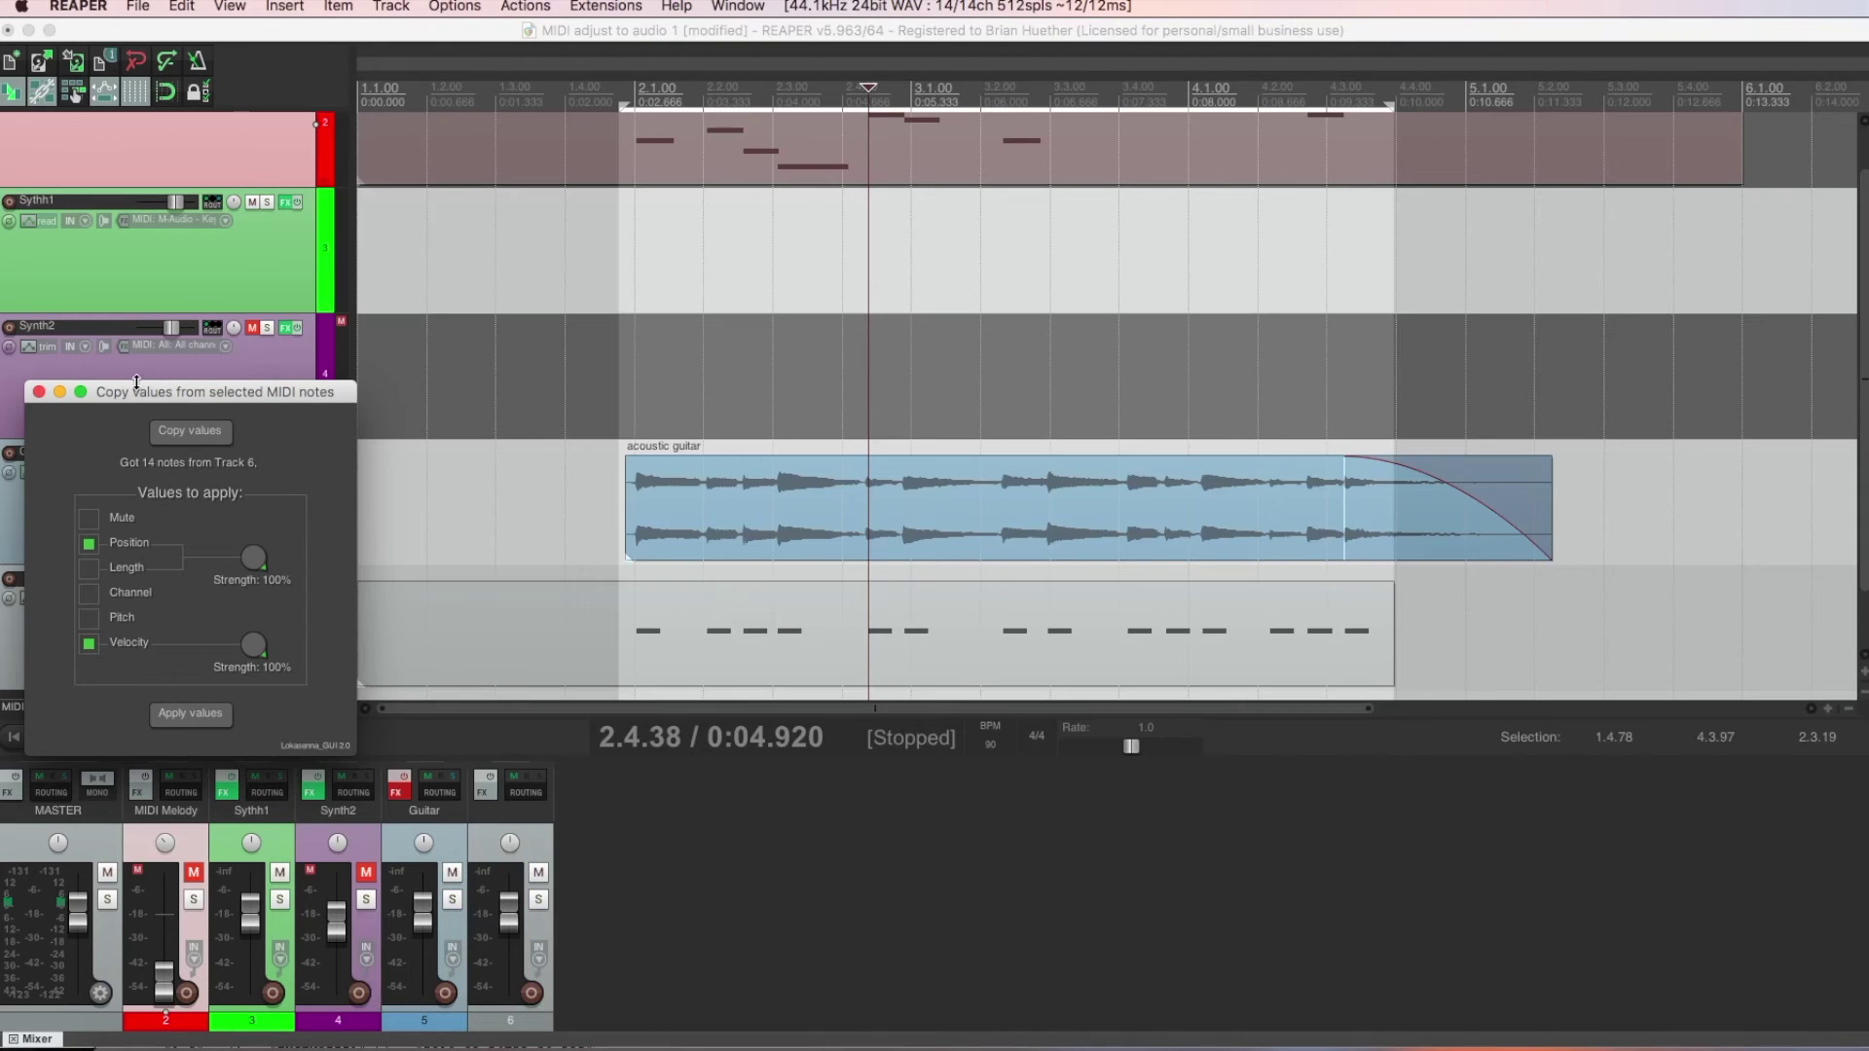
Select all 14 MIDI Melody notes and set their ends to the start of the next note.
left_click(39, 392)
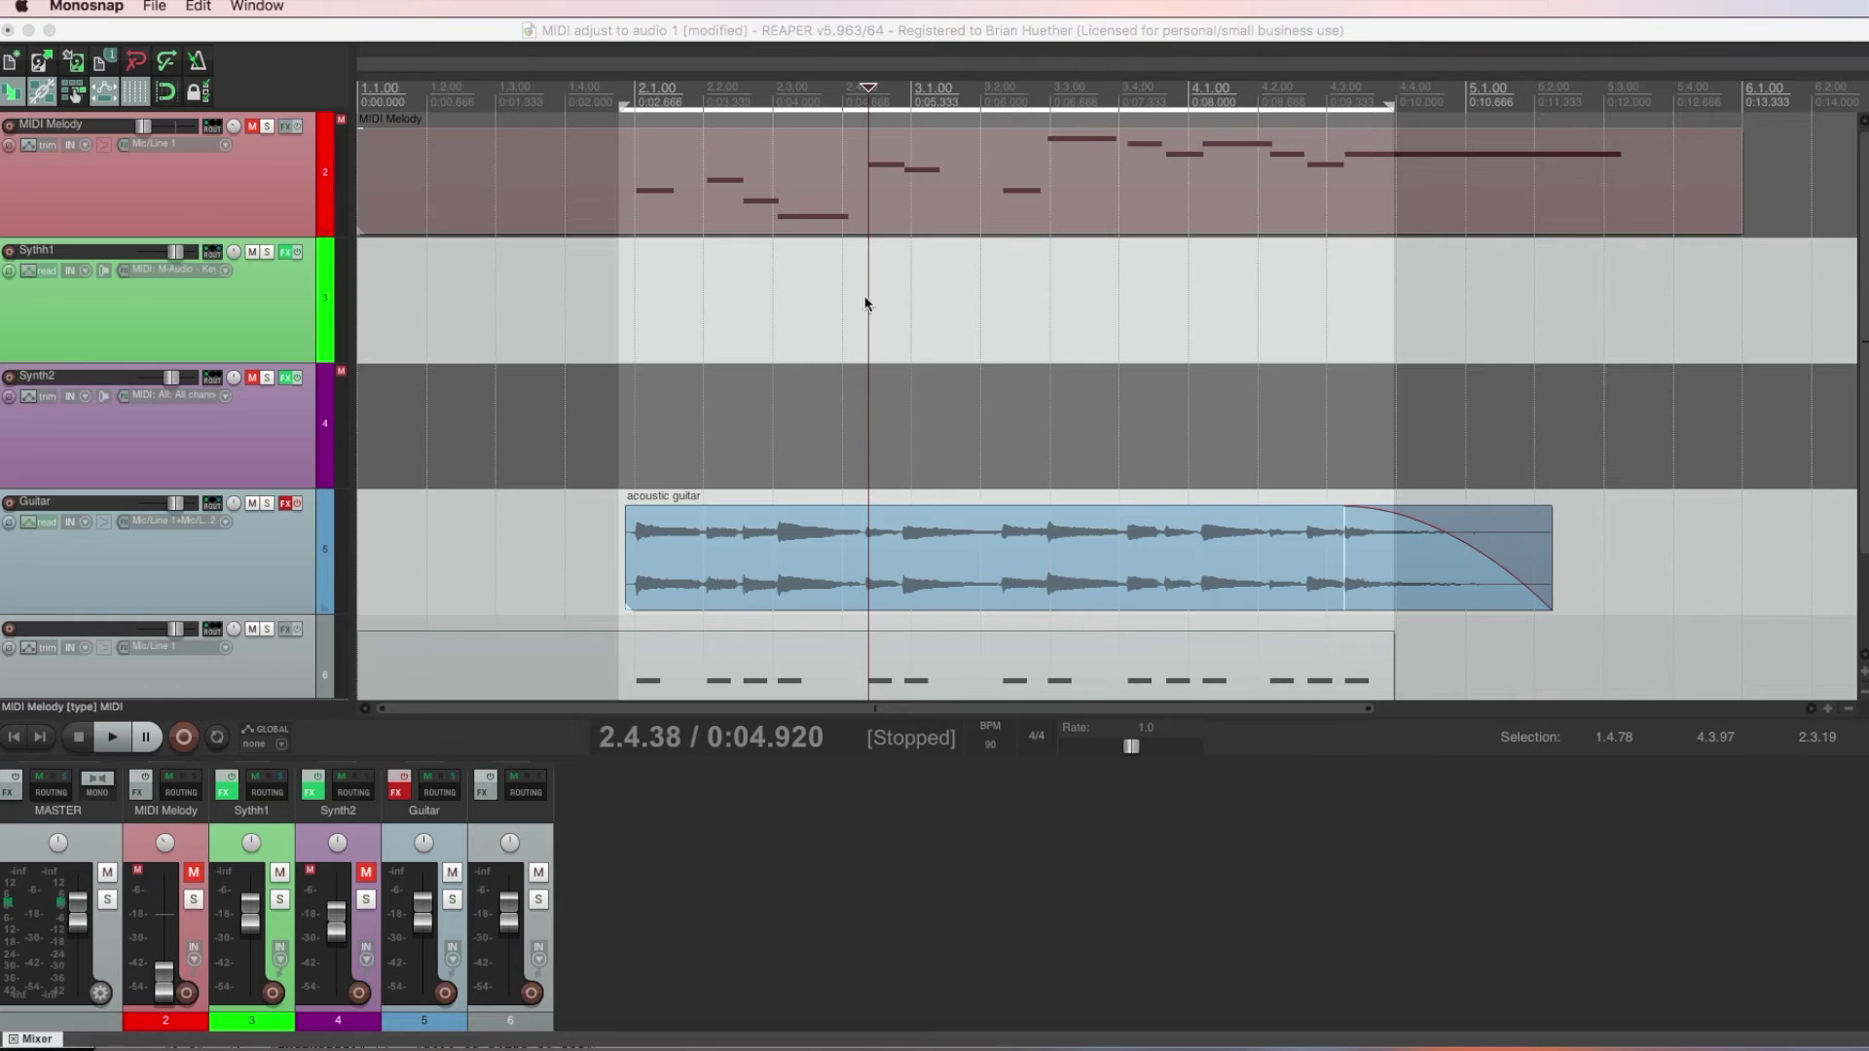
double_click(818, 194)
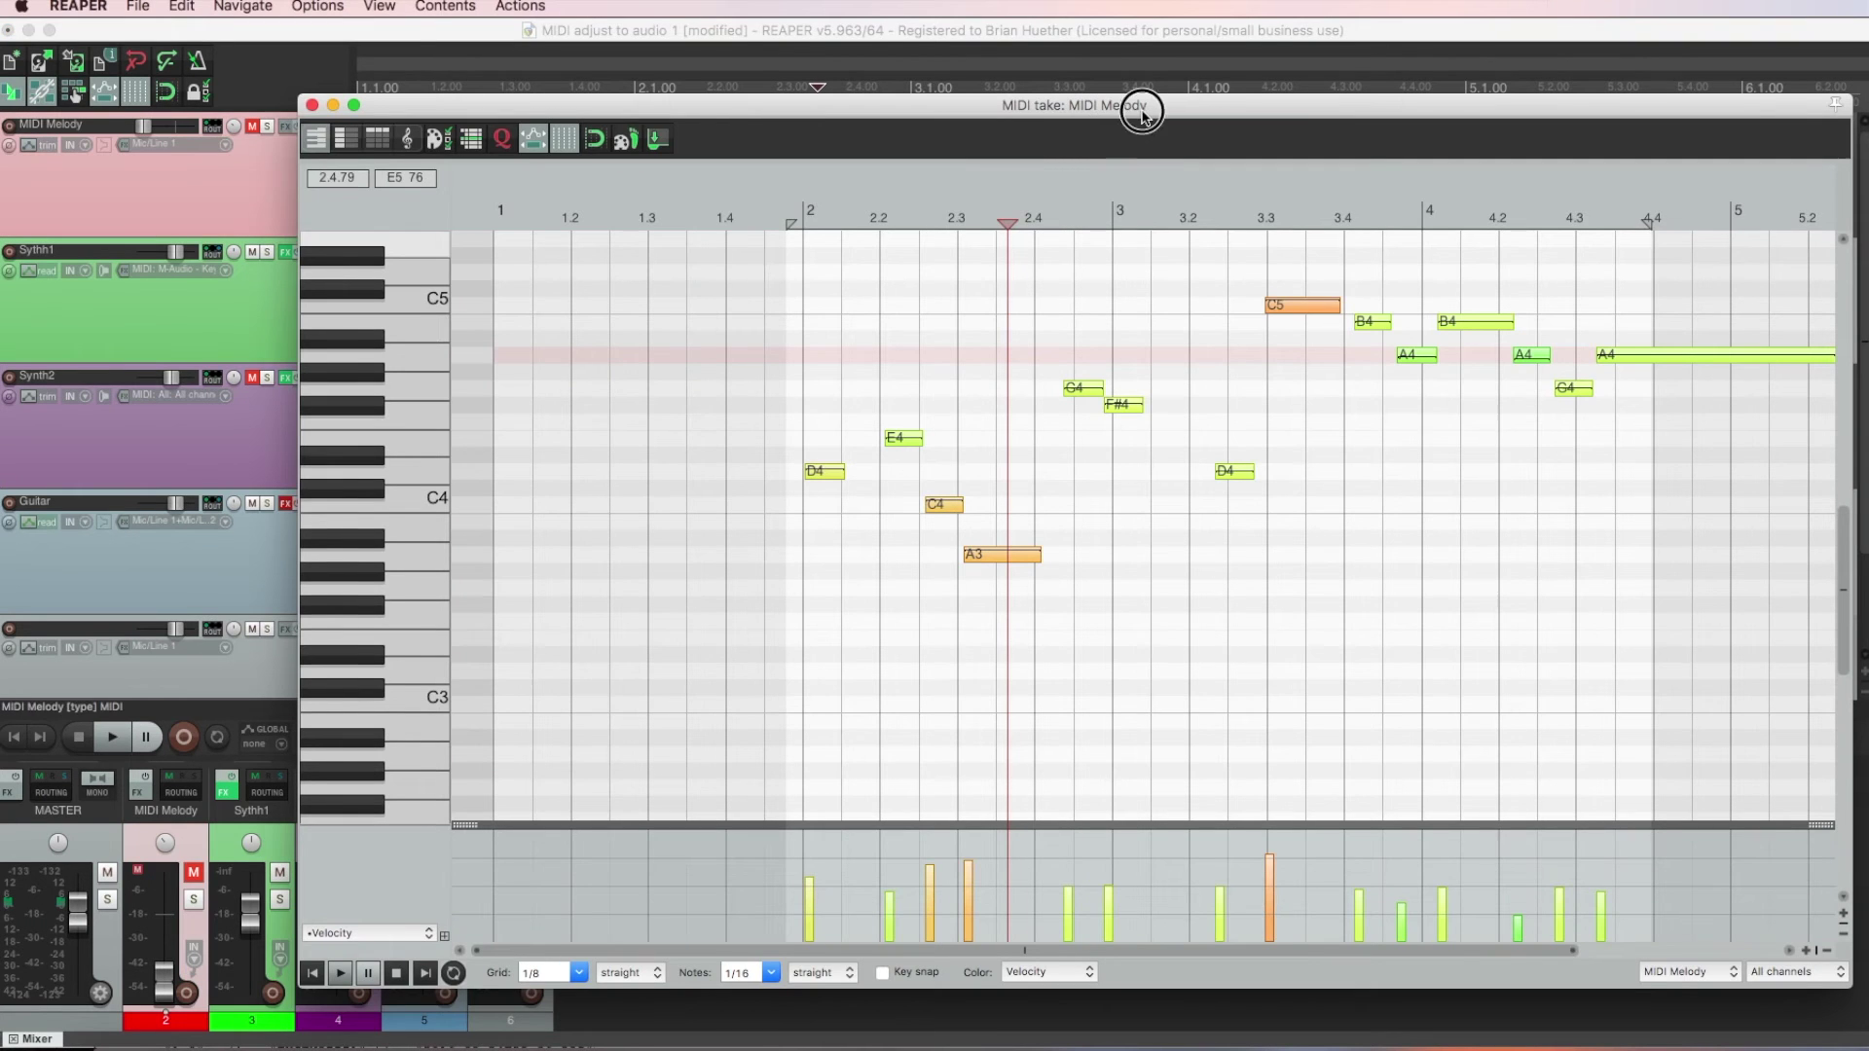
left_click_drag(1143, 113, 1039, 107)
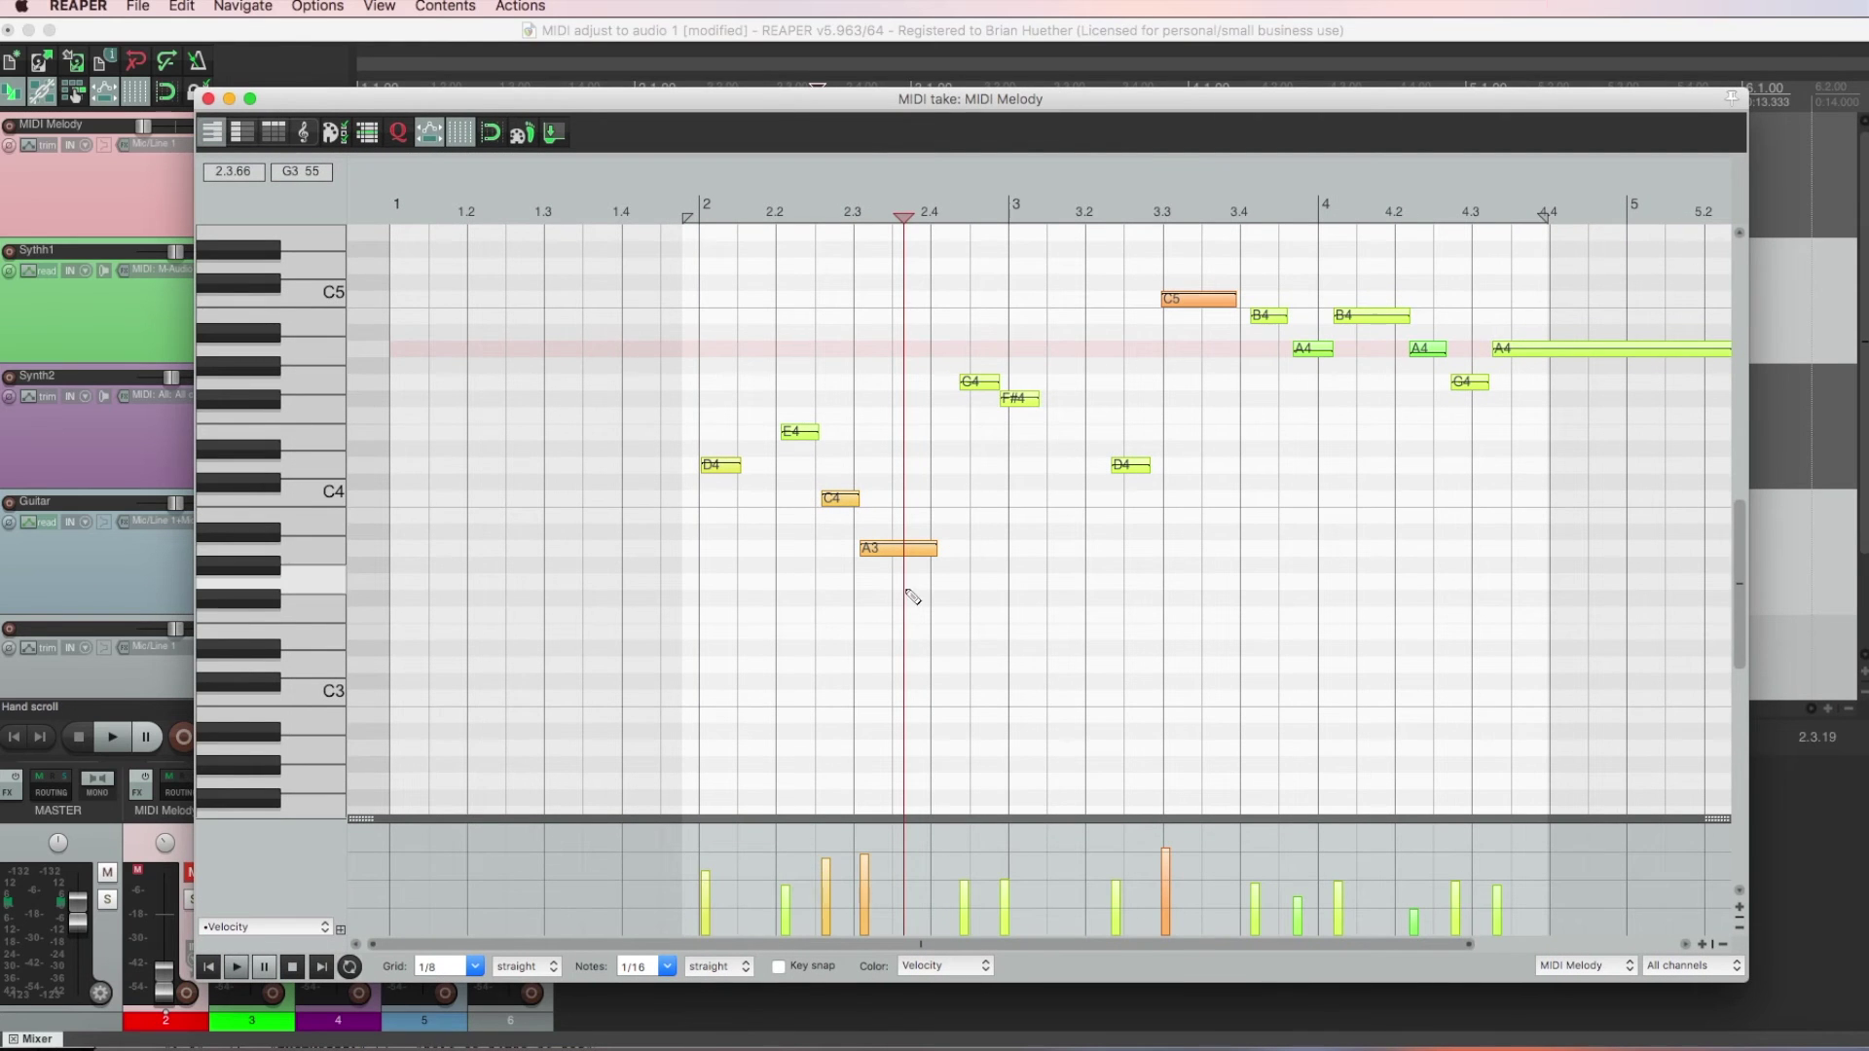
left_click(804, 604)
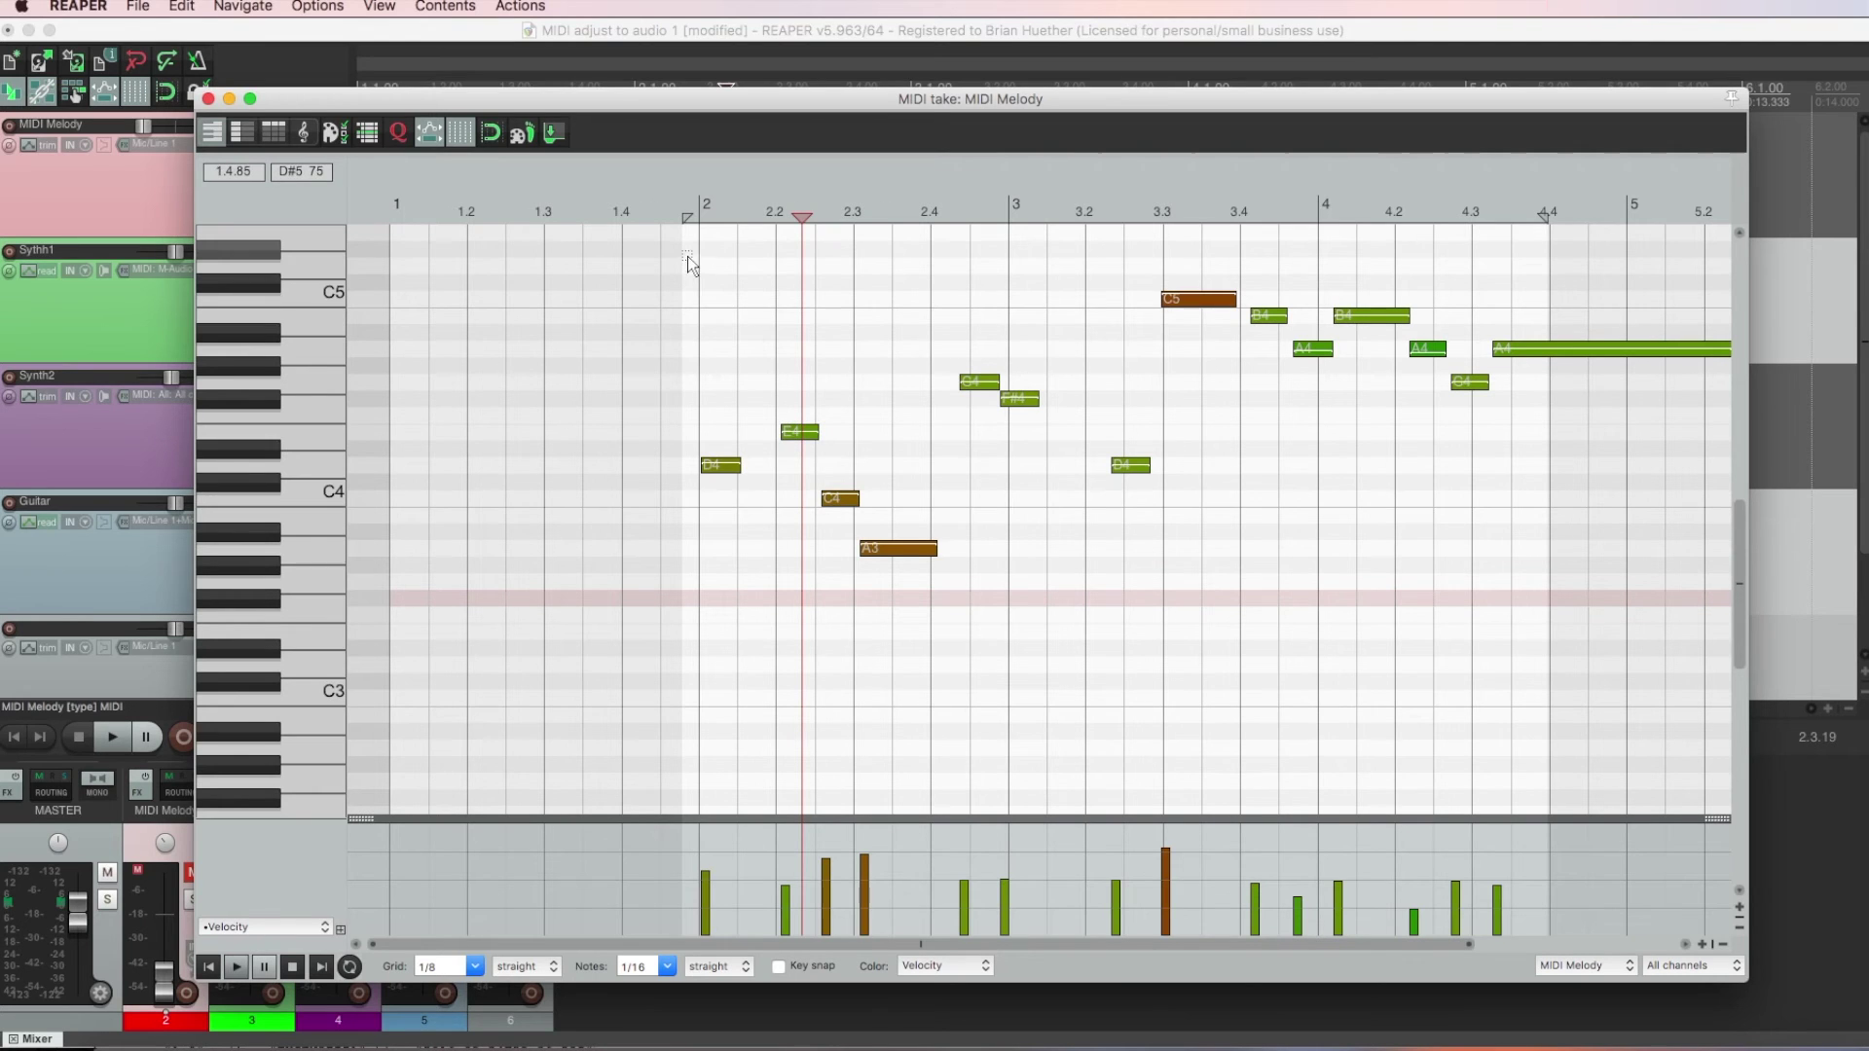
left_click(728, 319)
left_click_drag(728, 319, 1597, 646)
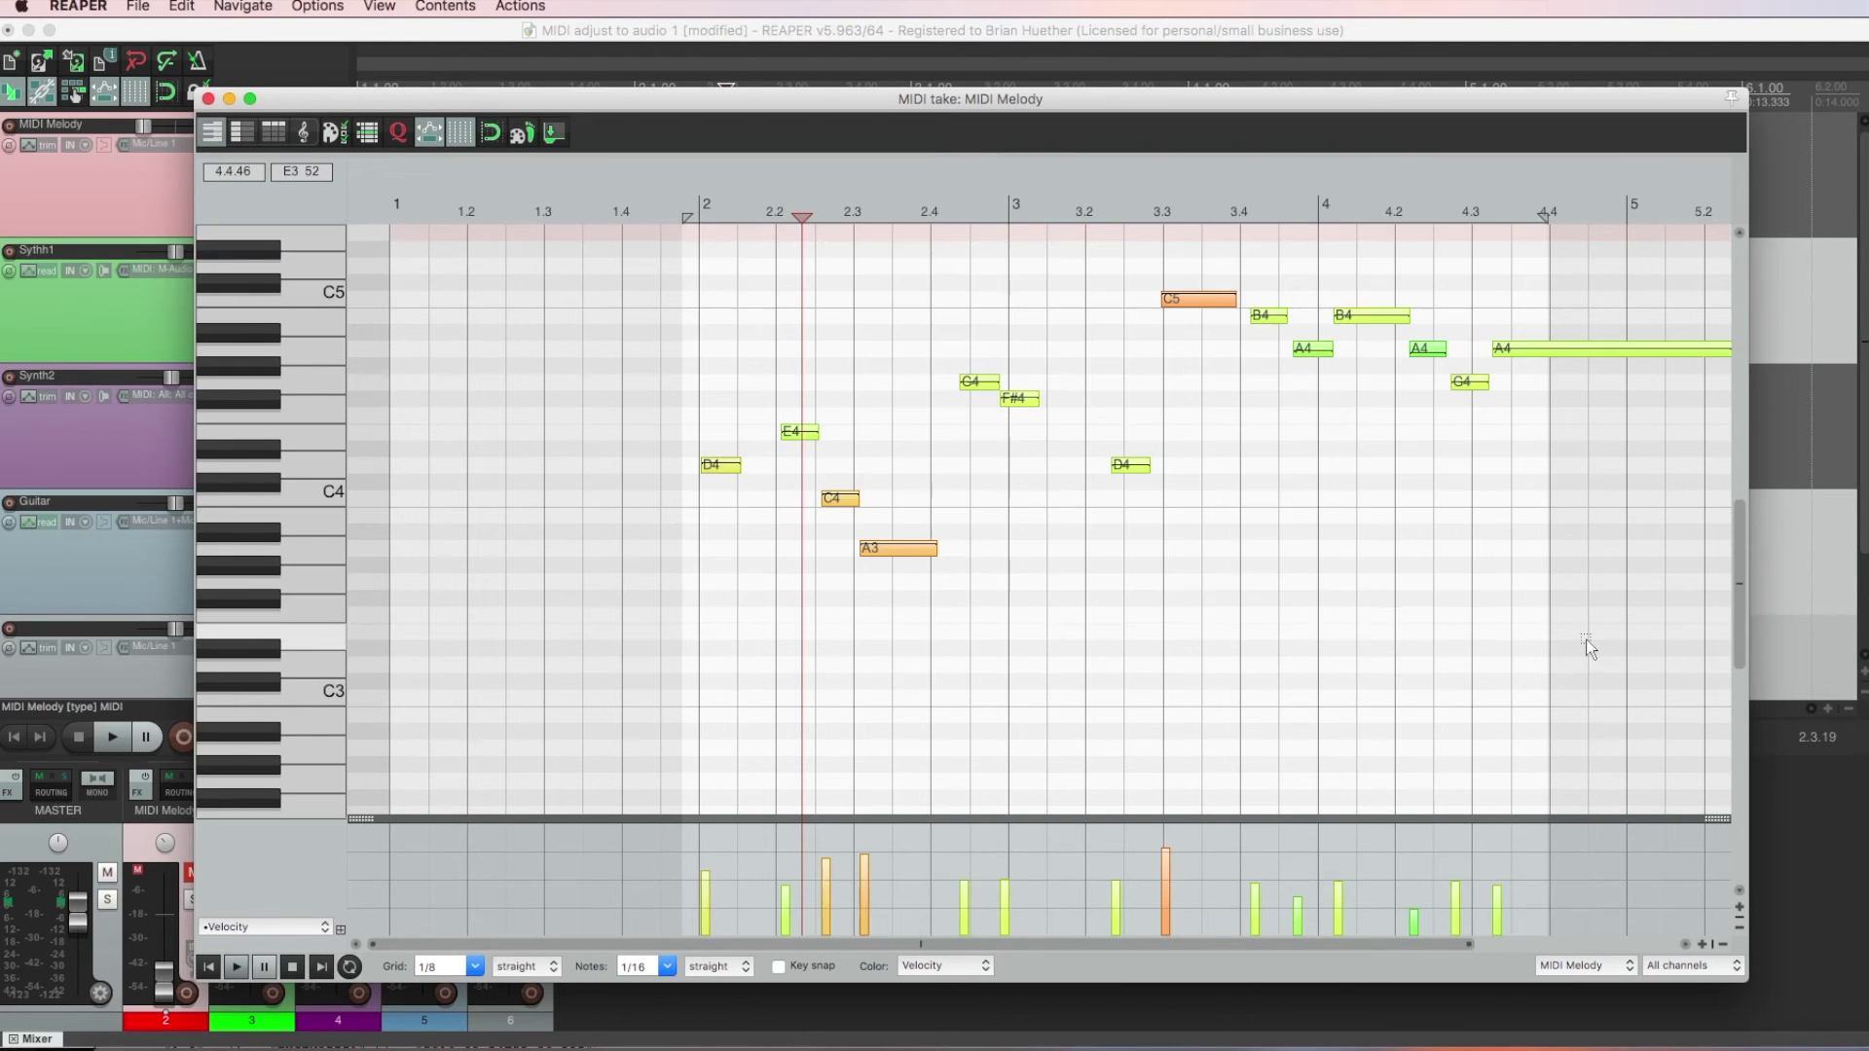
left_click(187, 8)
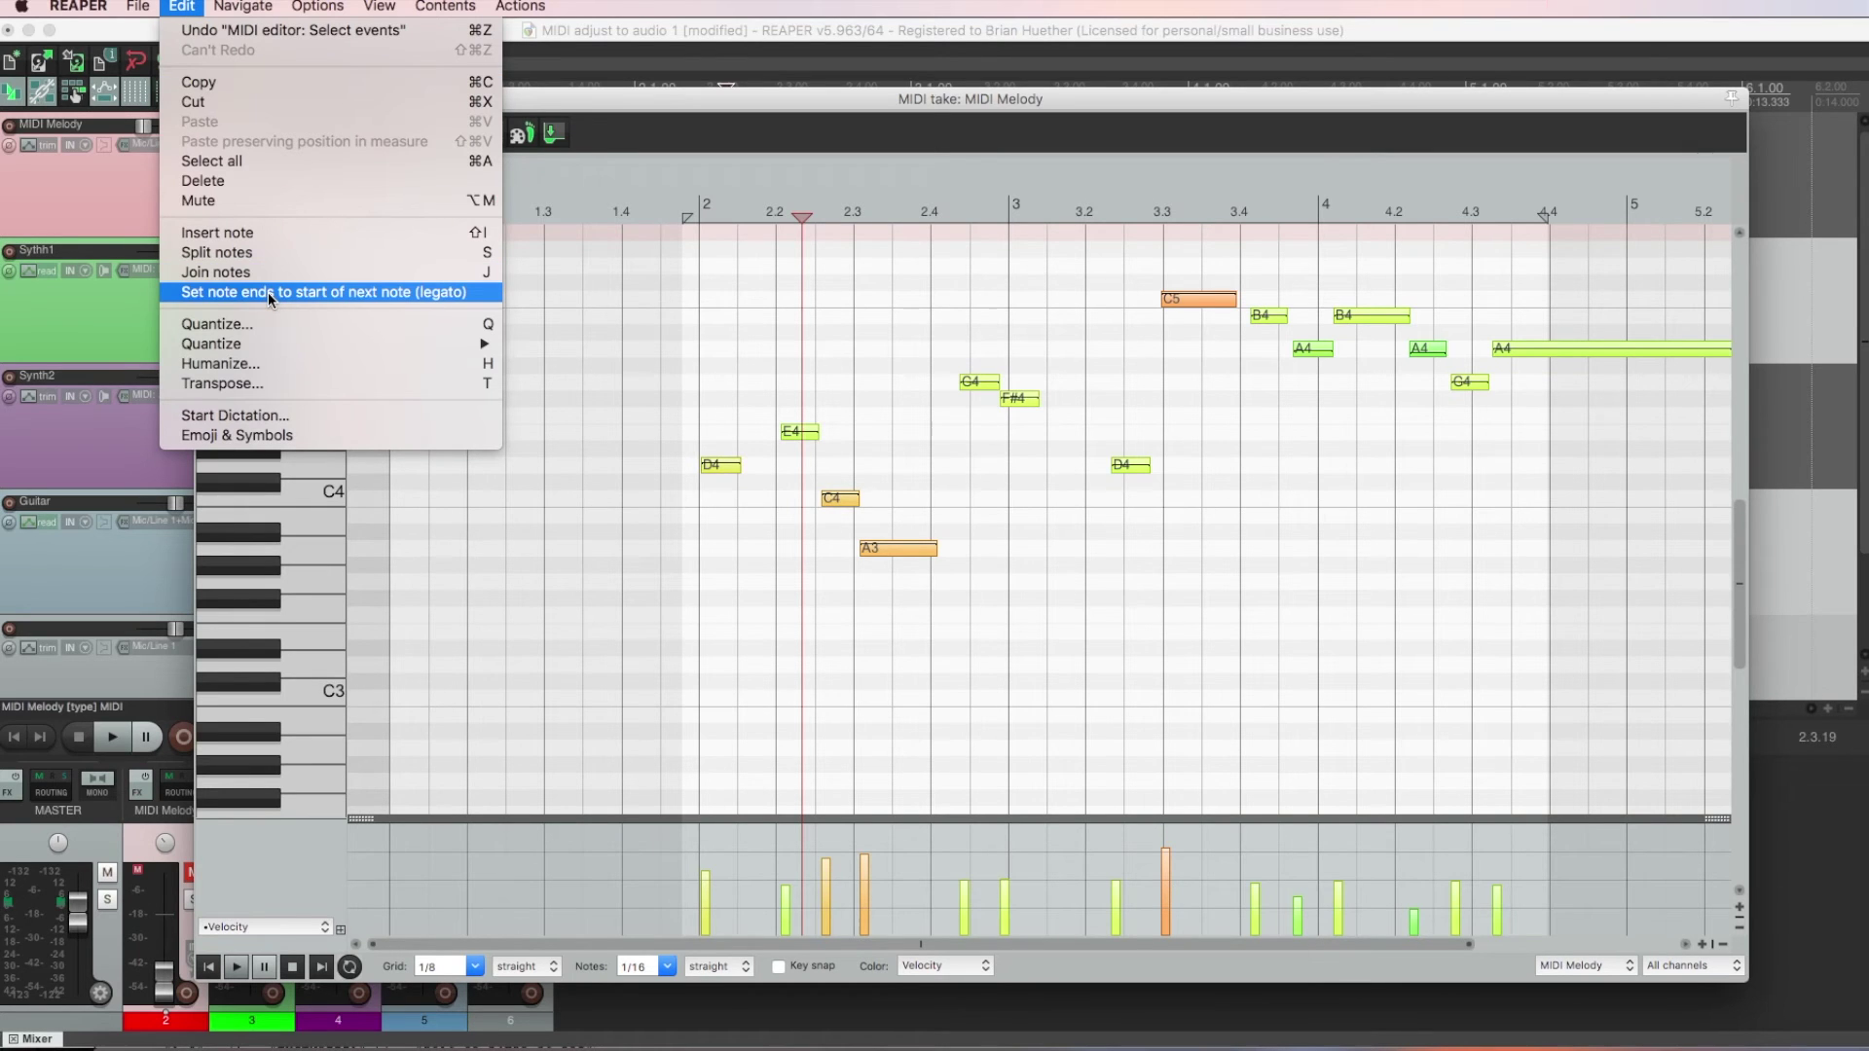
left_click(388, 295)
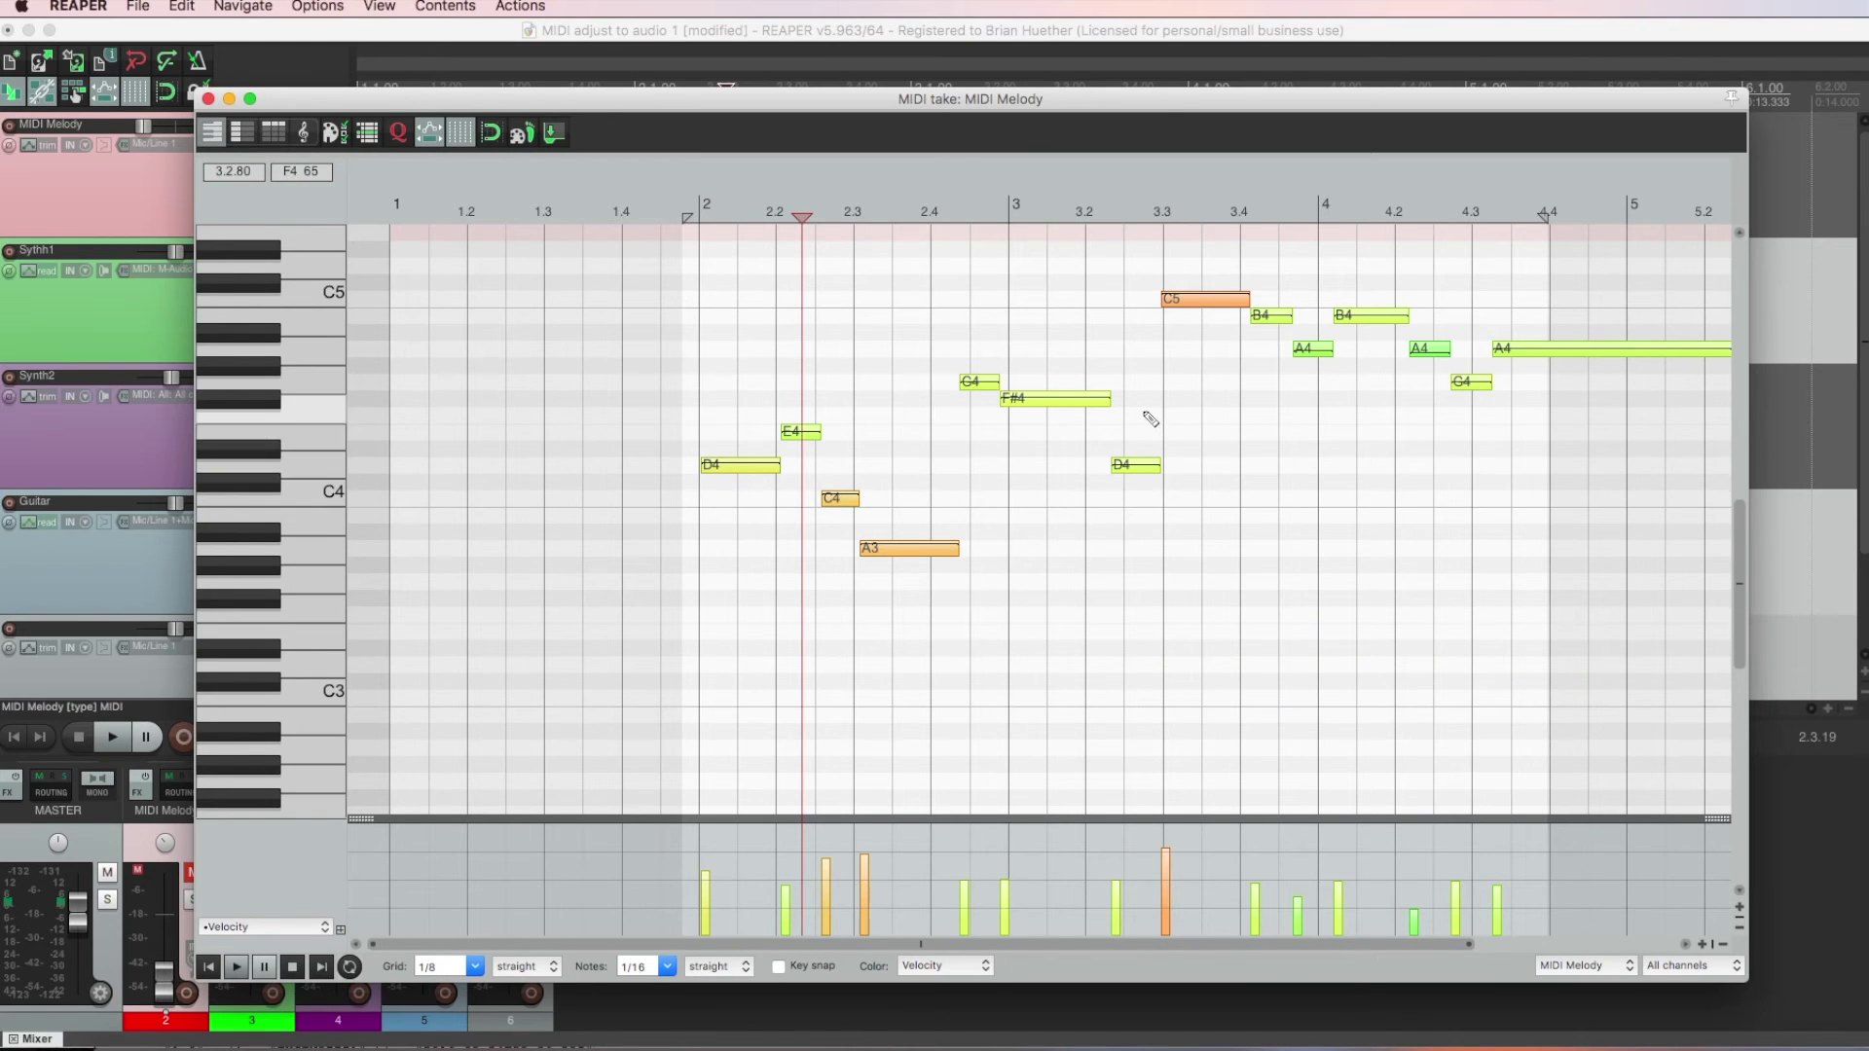
left_click(209, 100)
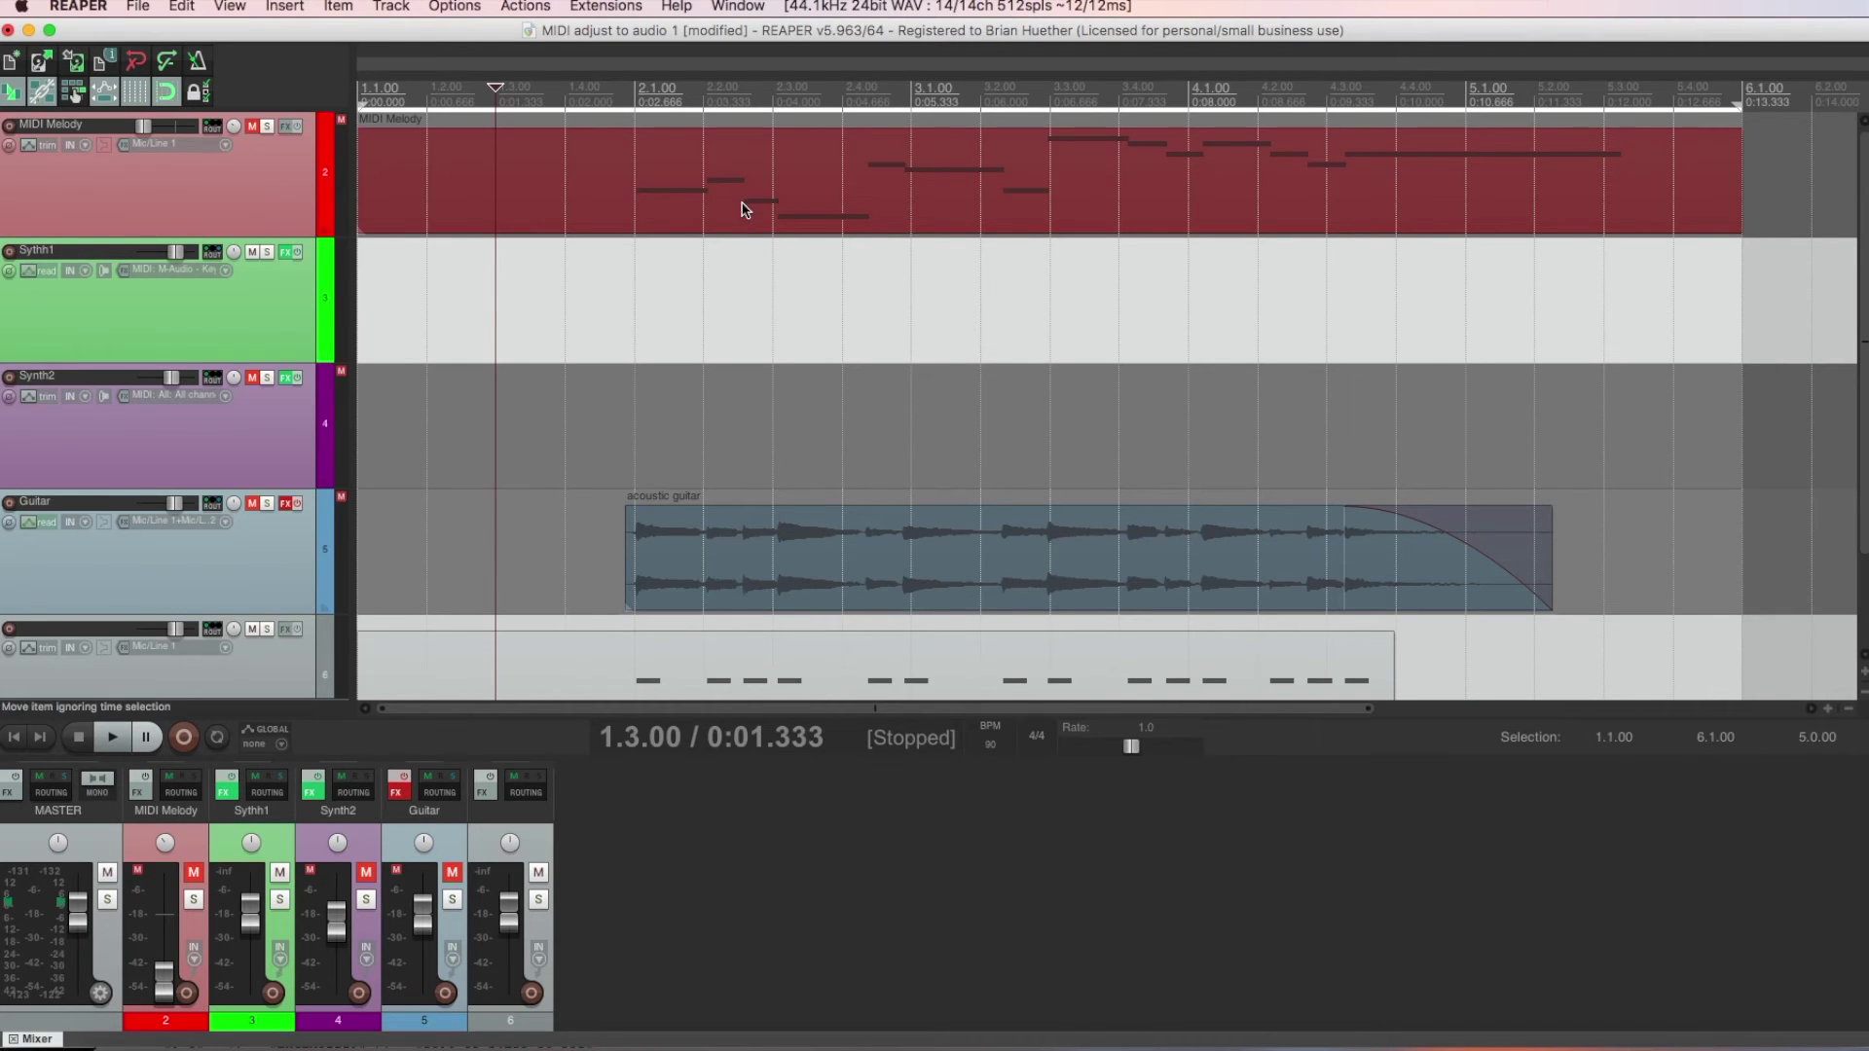
left_click(285, 253)
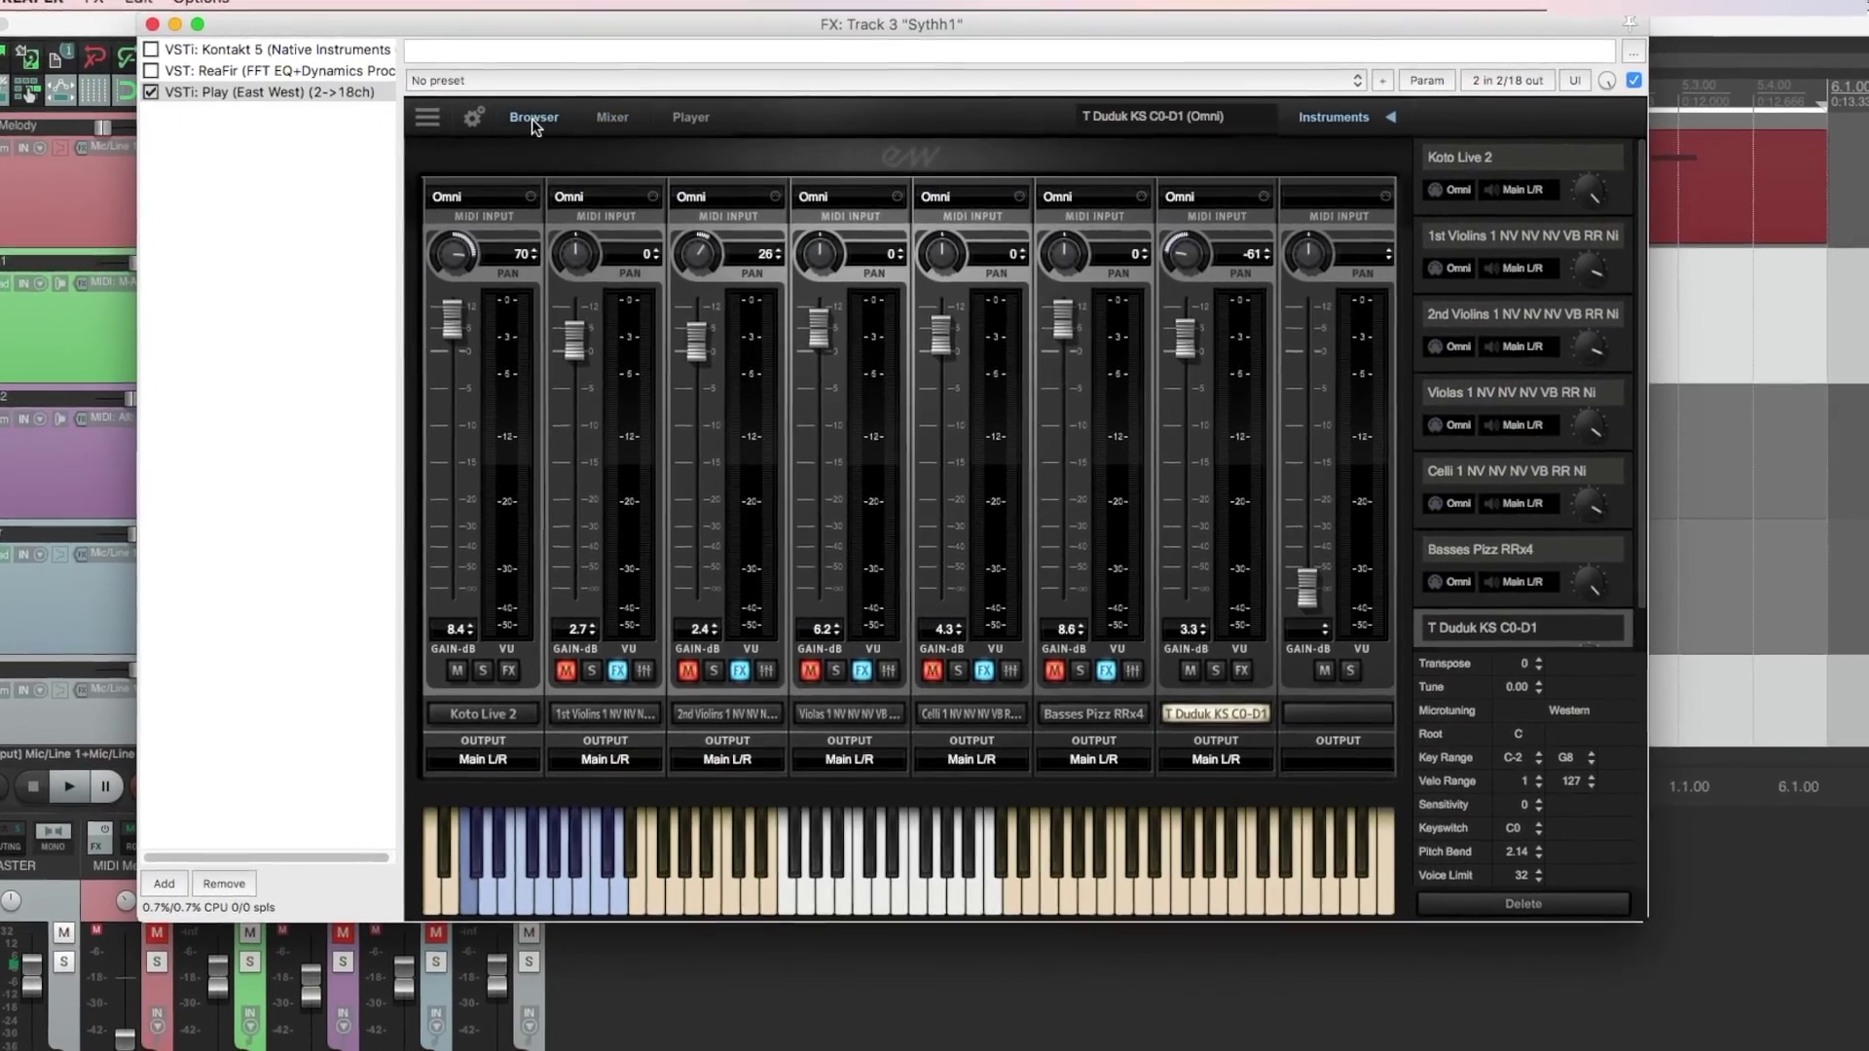
left_click(535, 117)
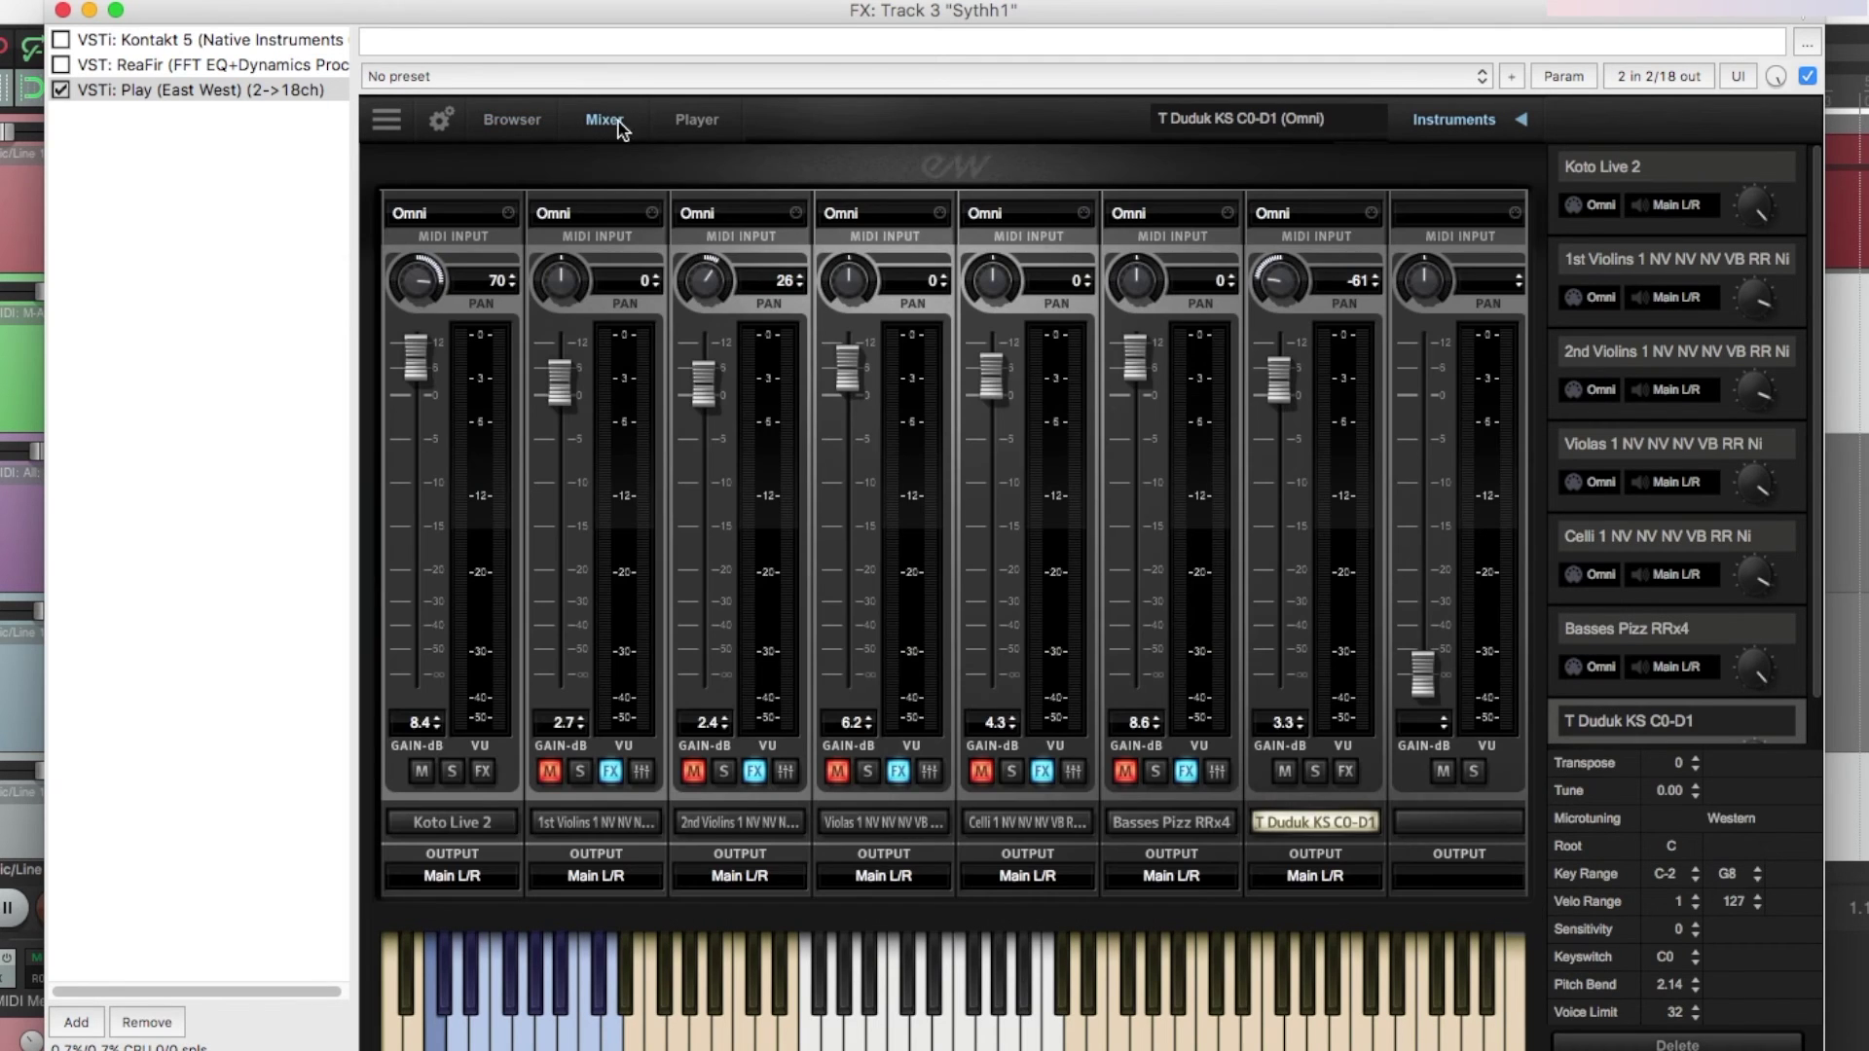
left_click(628, 125)
Copy the MIDI Melody item onto the Sythh1 track and play back the layered melody.
left_click(62, 10)
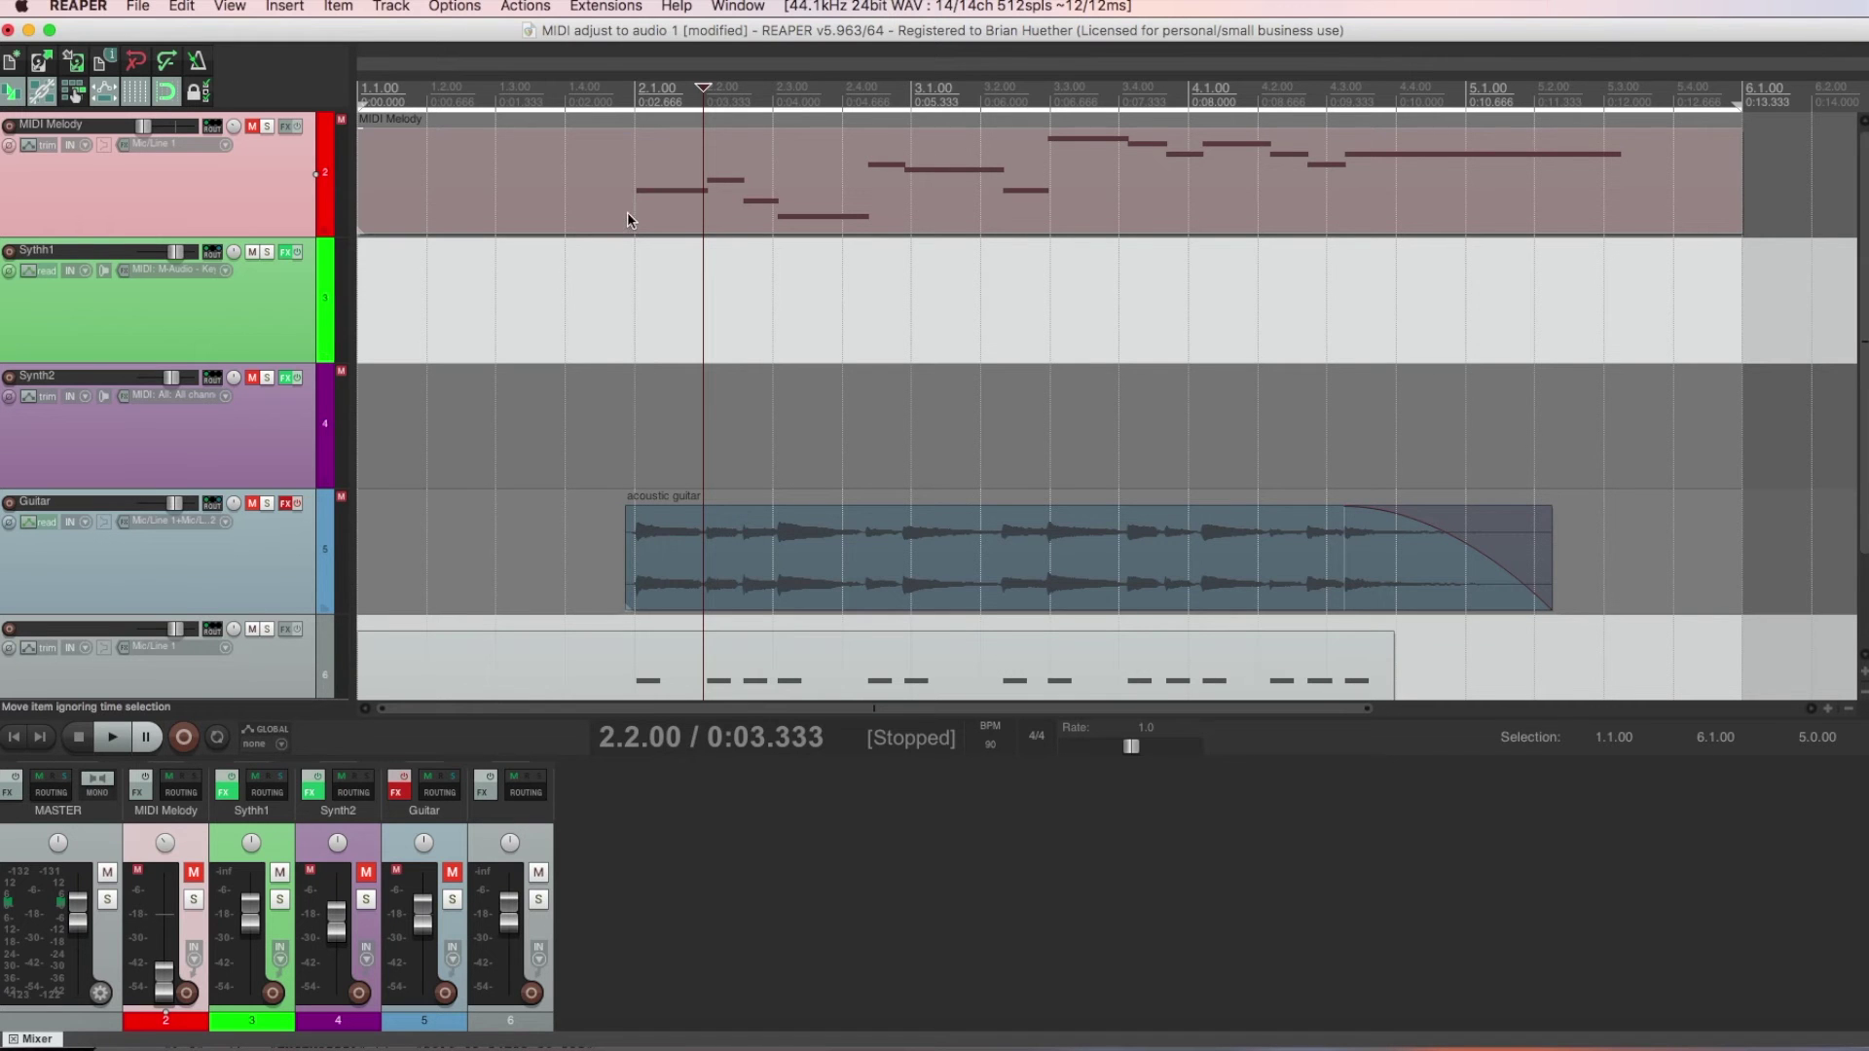
key("shift")
left_click_drag(655, 207, 658, 257)
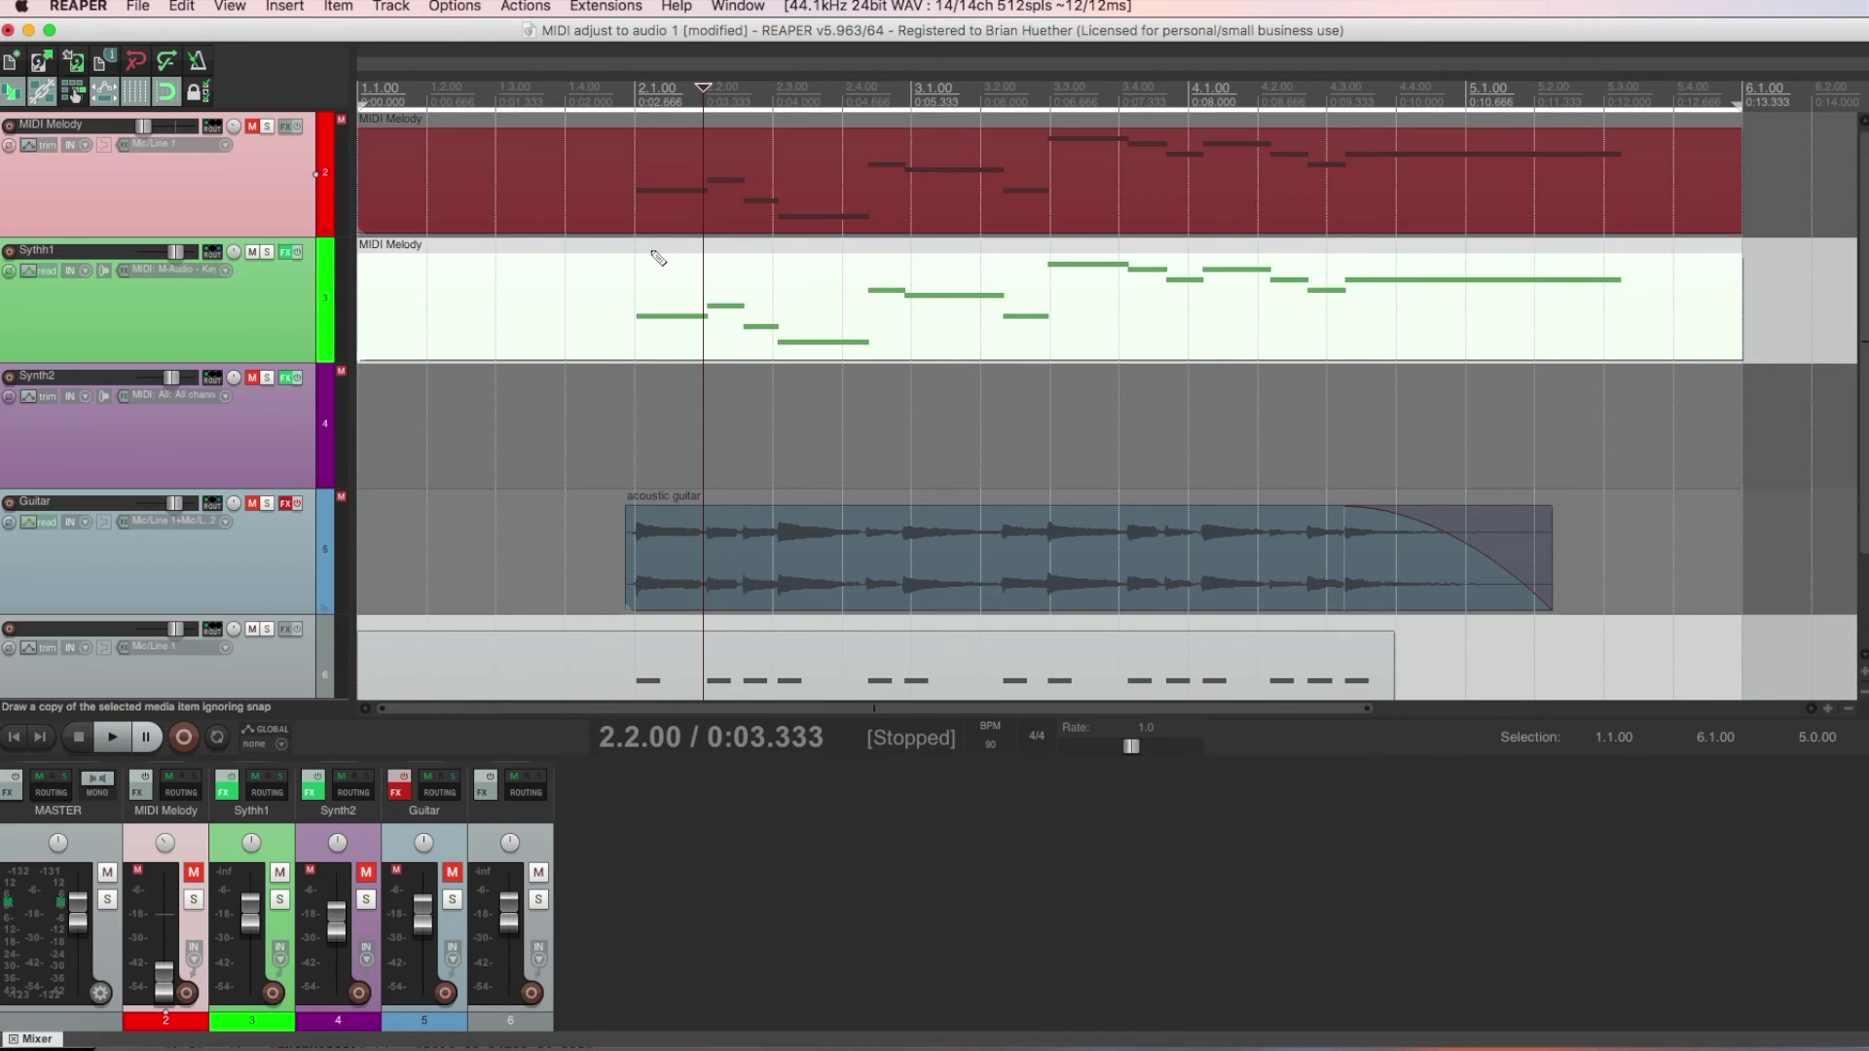
left_click(565, 257)
key("space")
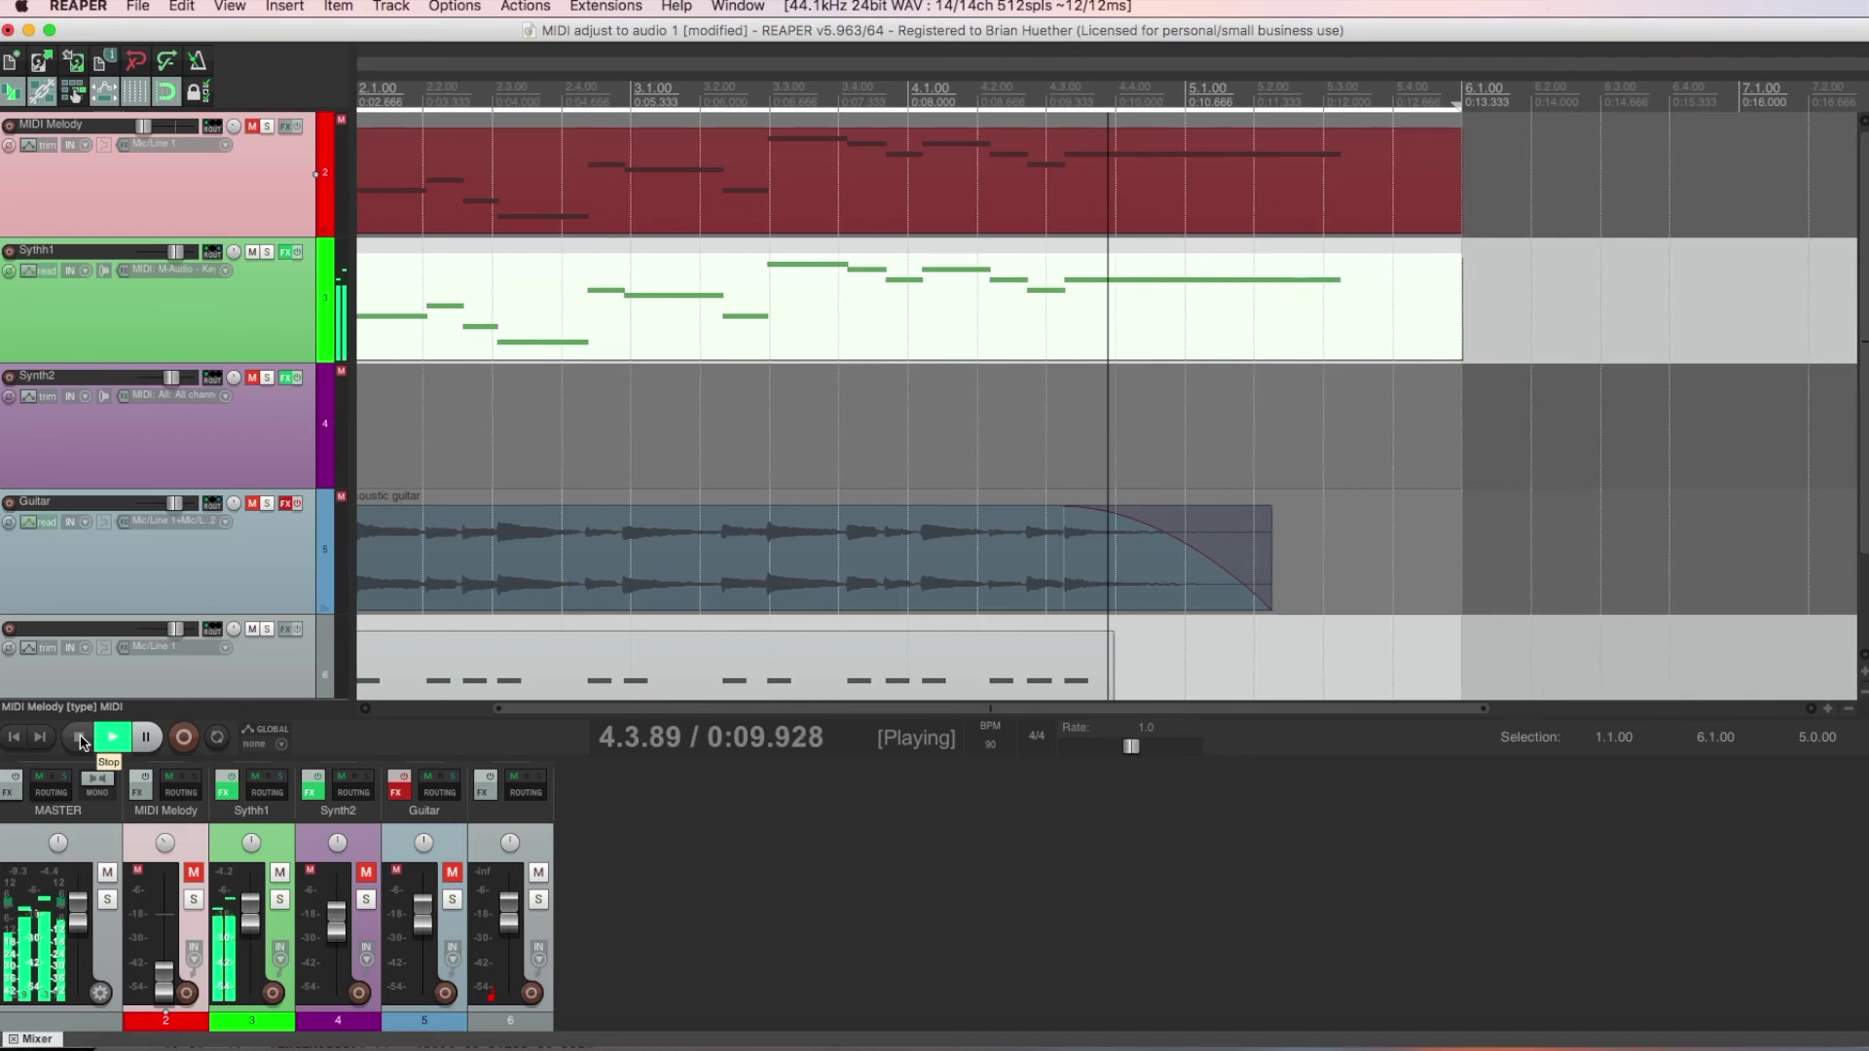
left_click(82, 740)
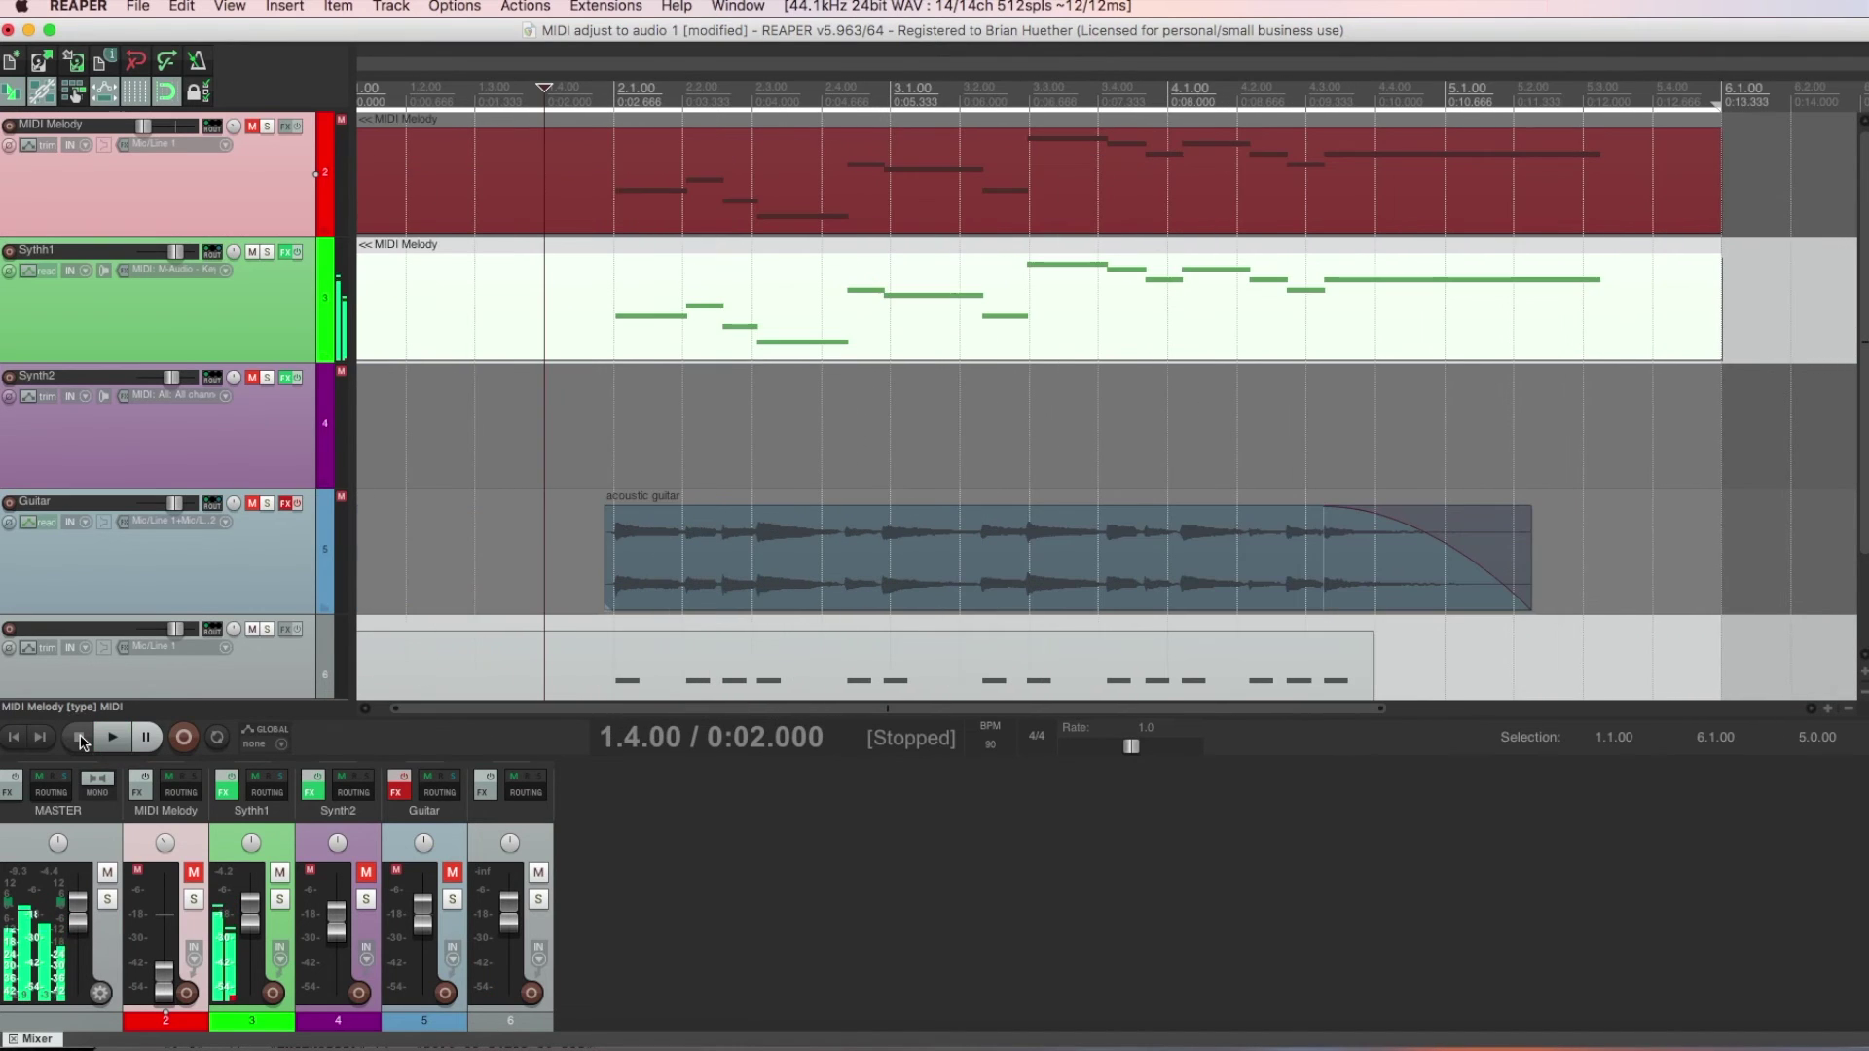
Unmute the Guitar track, audition the melody against it, and open Sythh1's Play plugin.
key("super+alt+5")
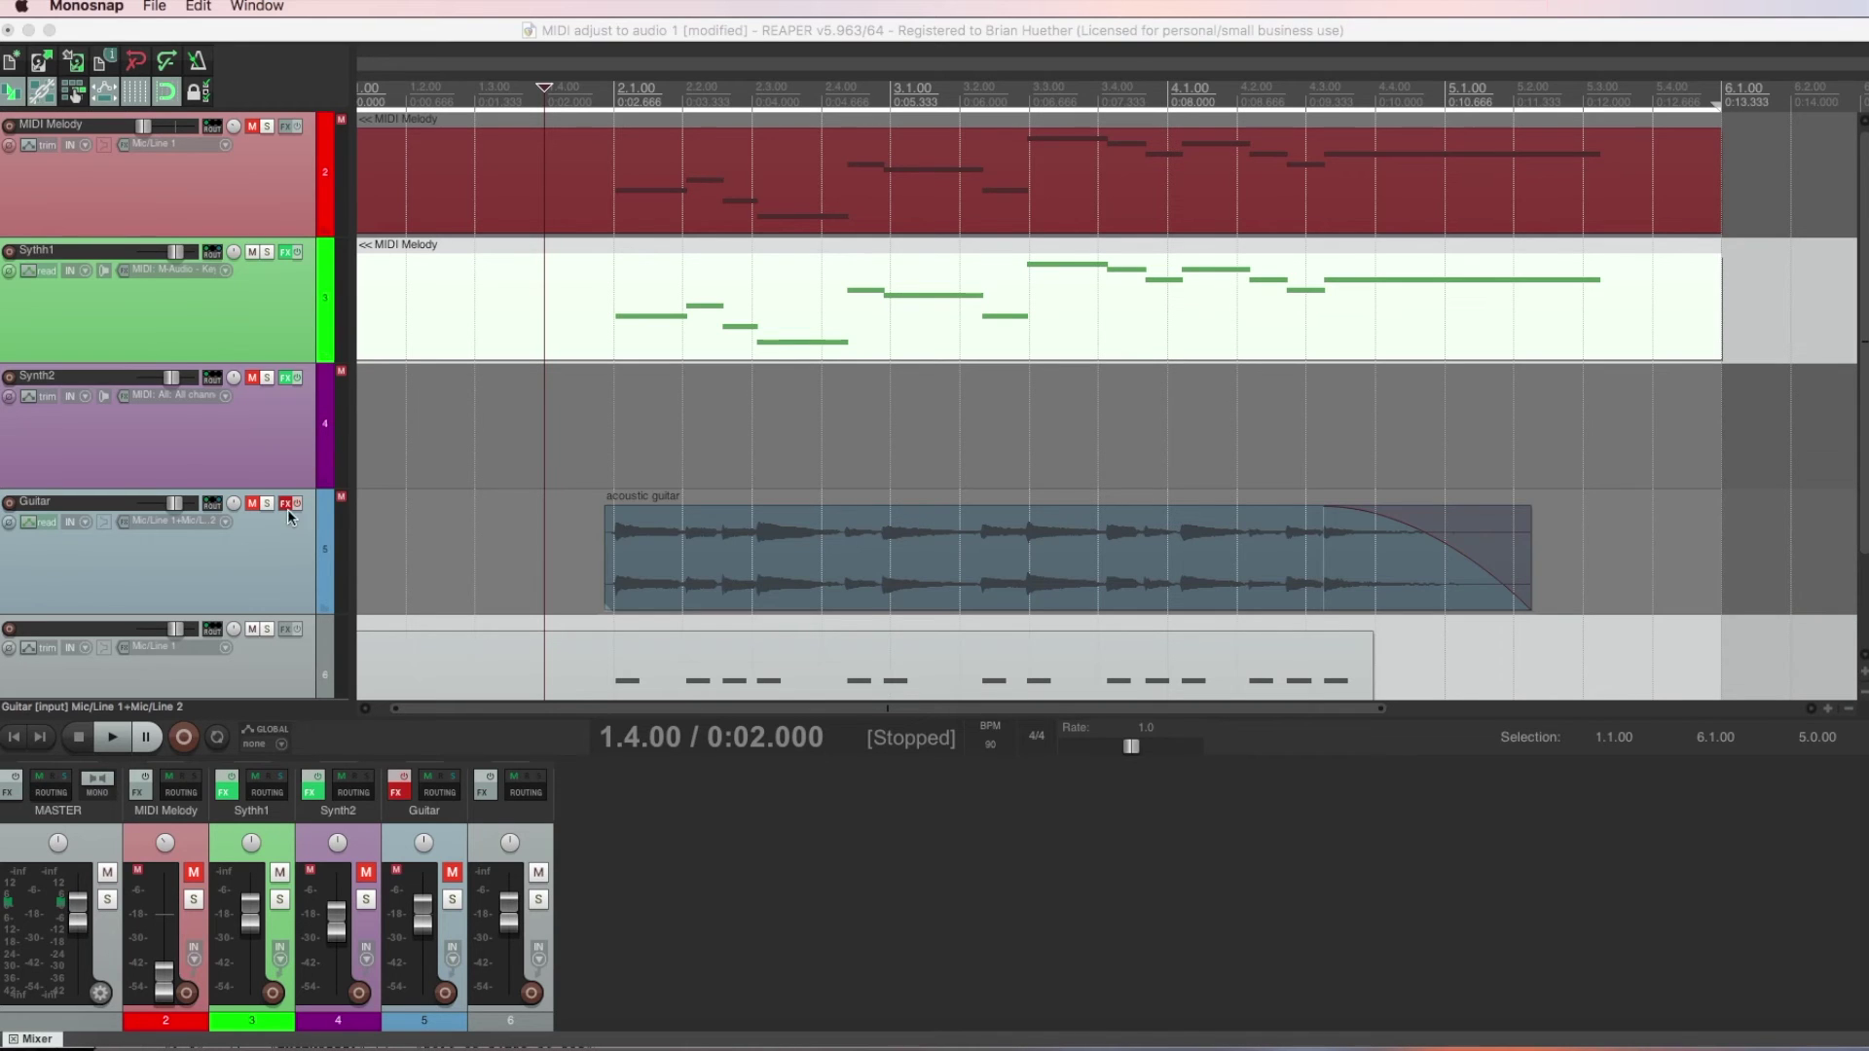
left_click(253, 504)
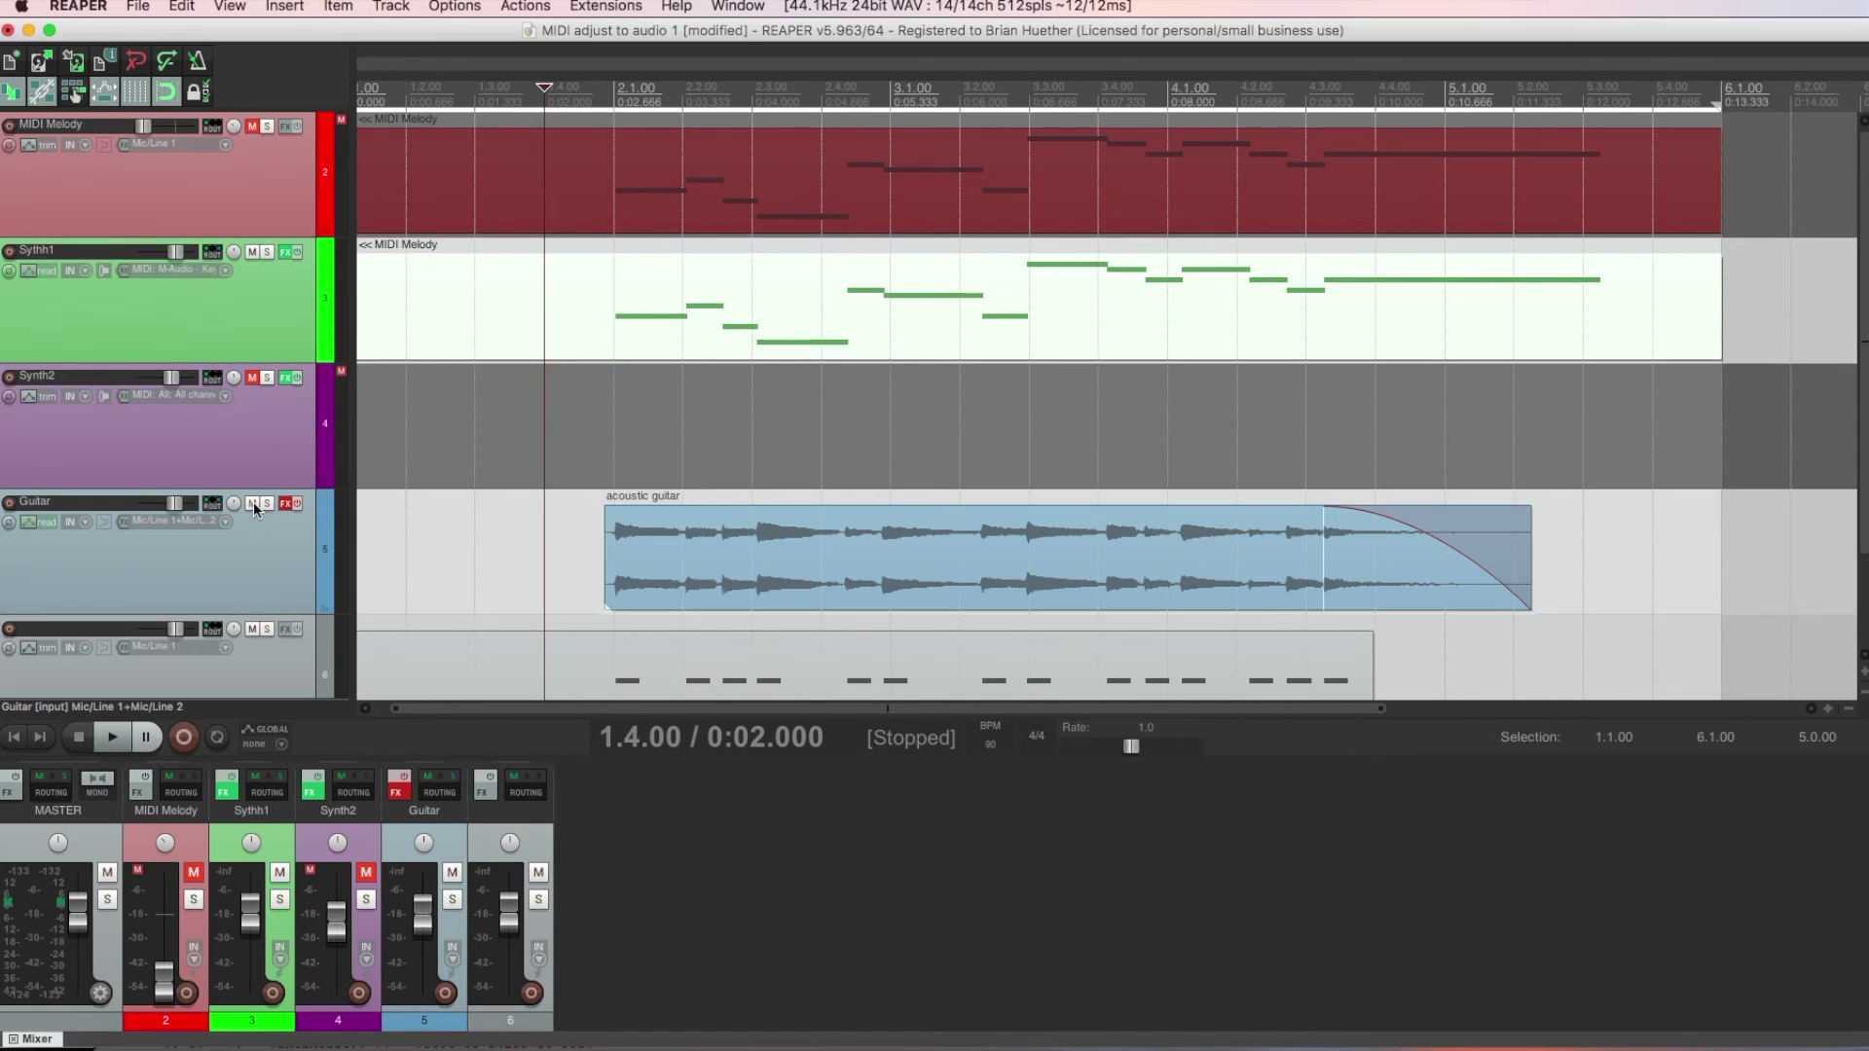
left_click(114, 744)
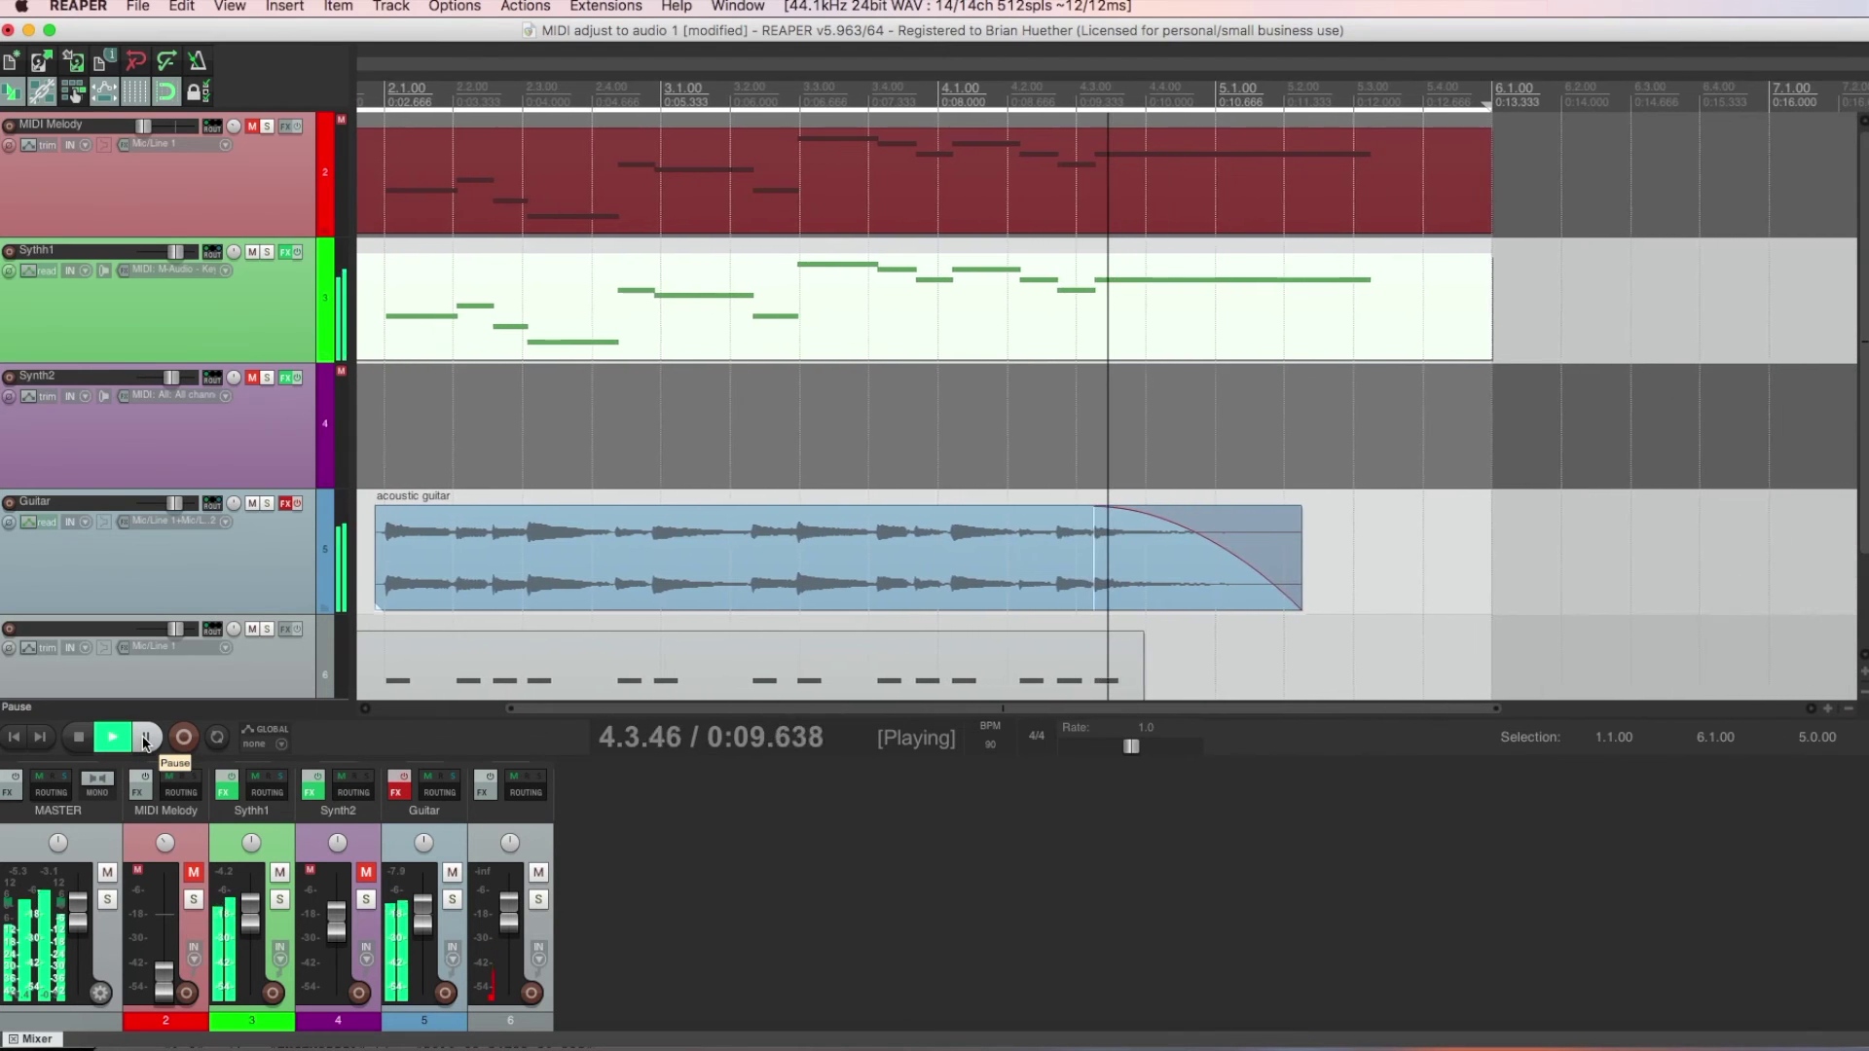
left_click(76, 738)
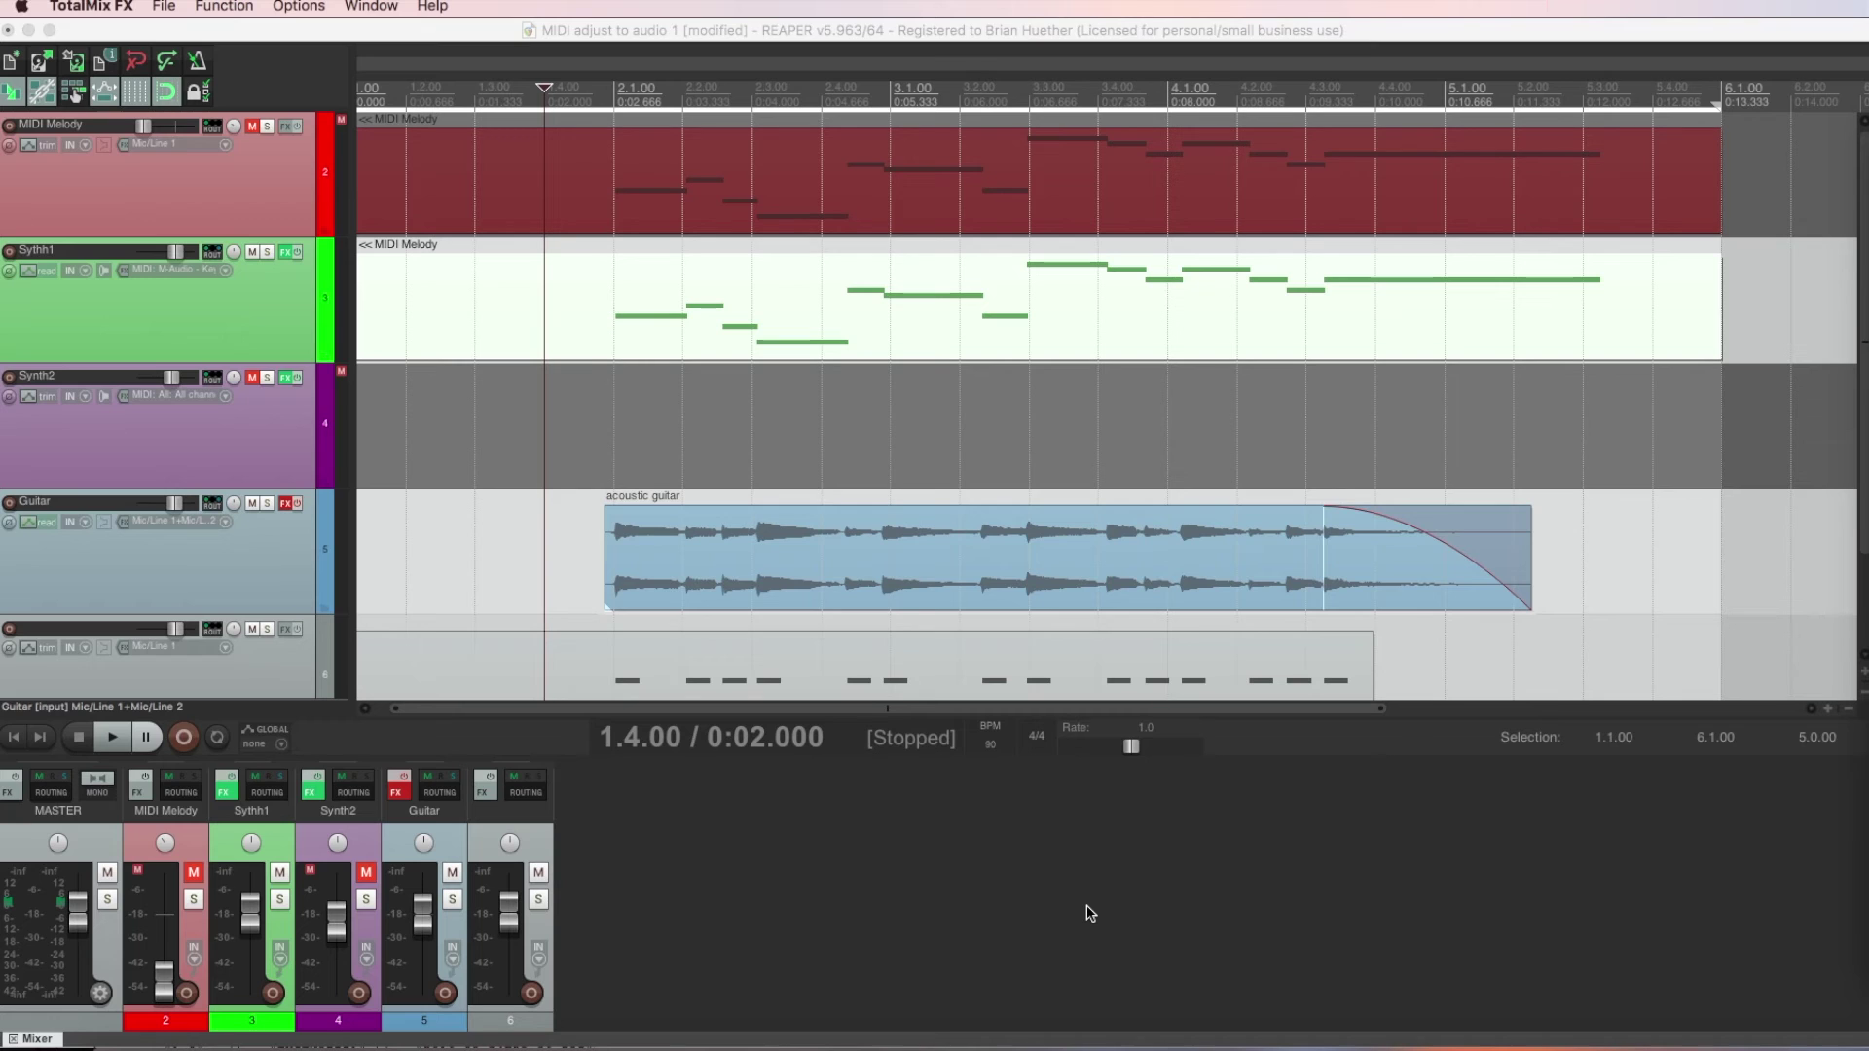
left_click(694, 830)
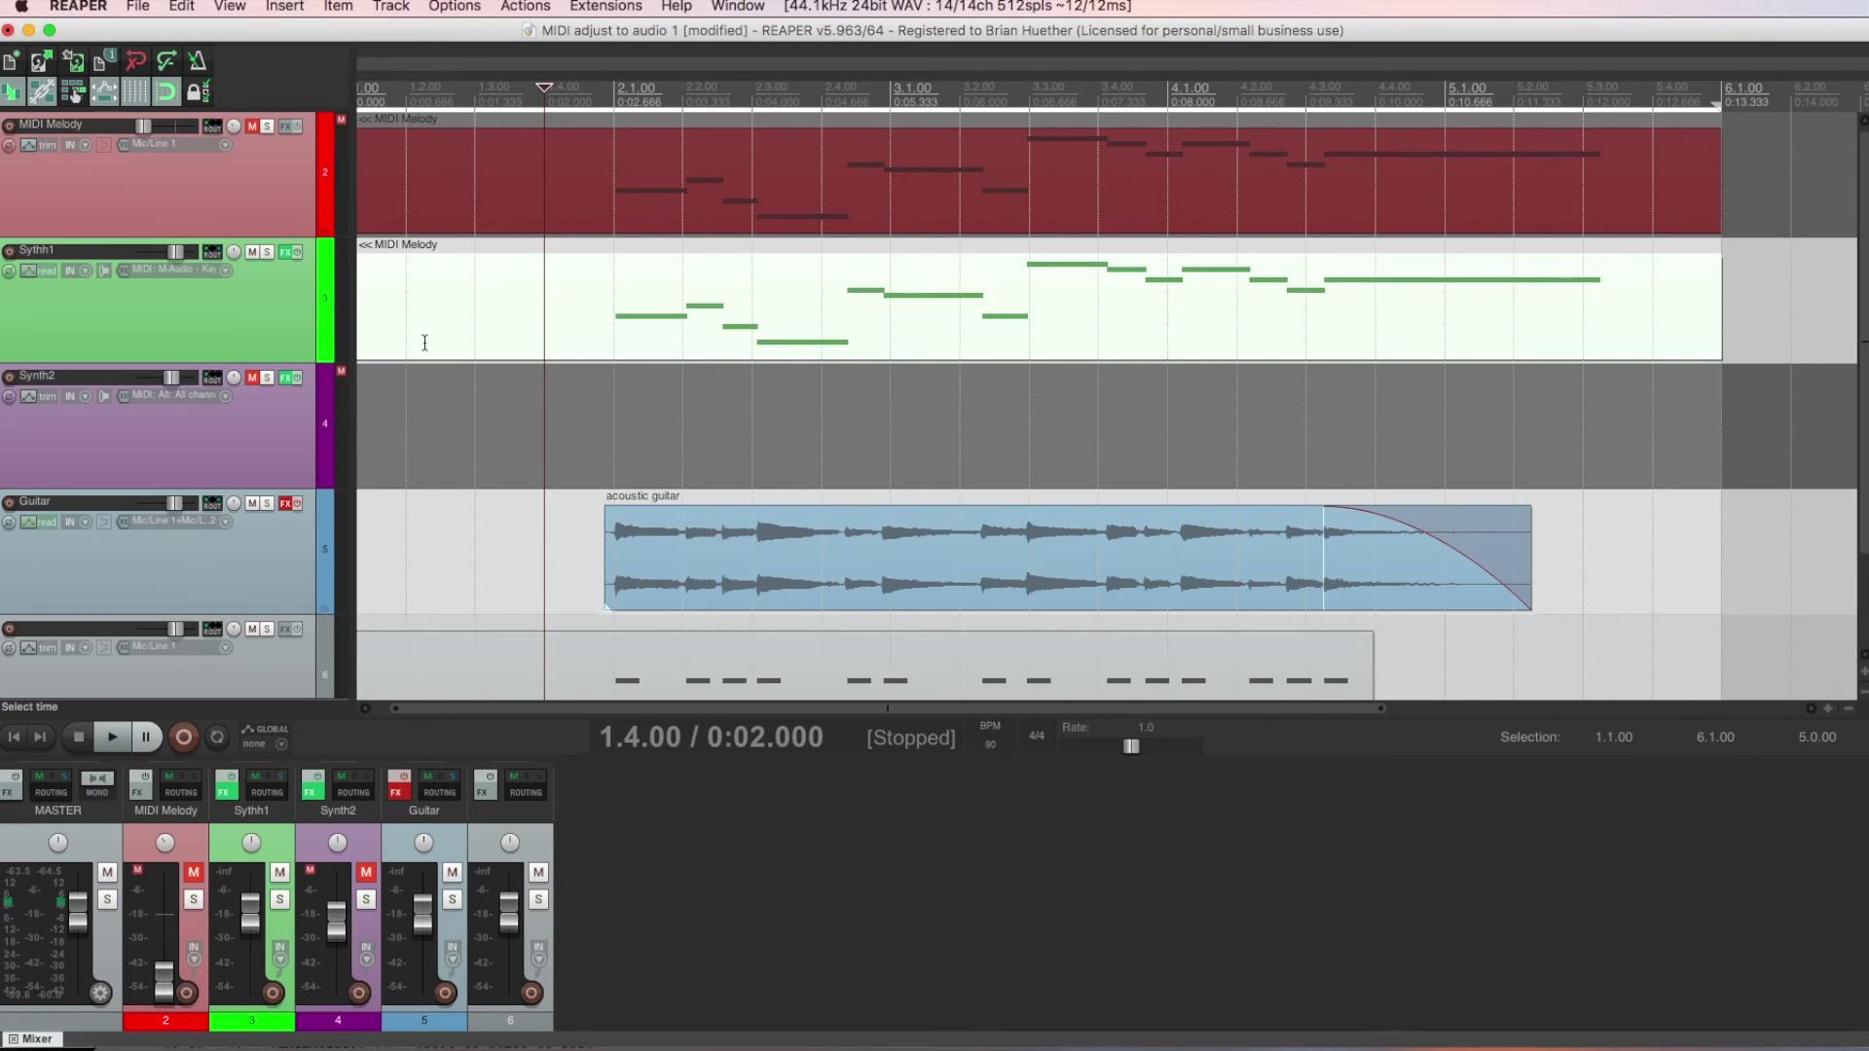
left_click(286, 253)
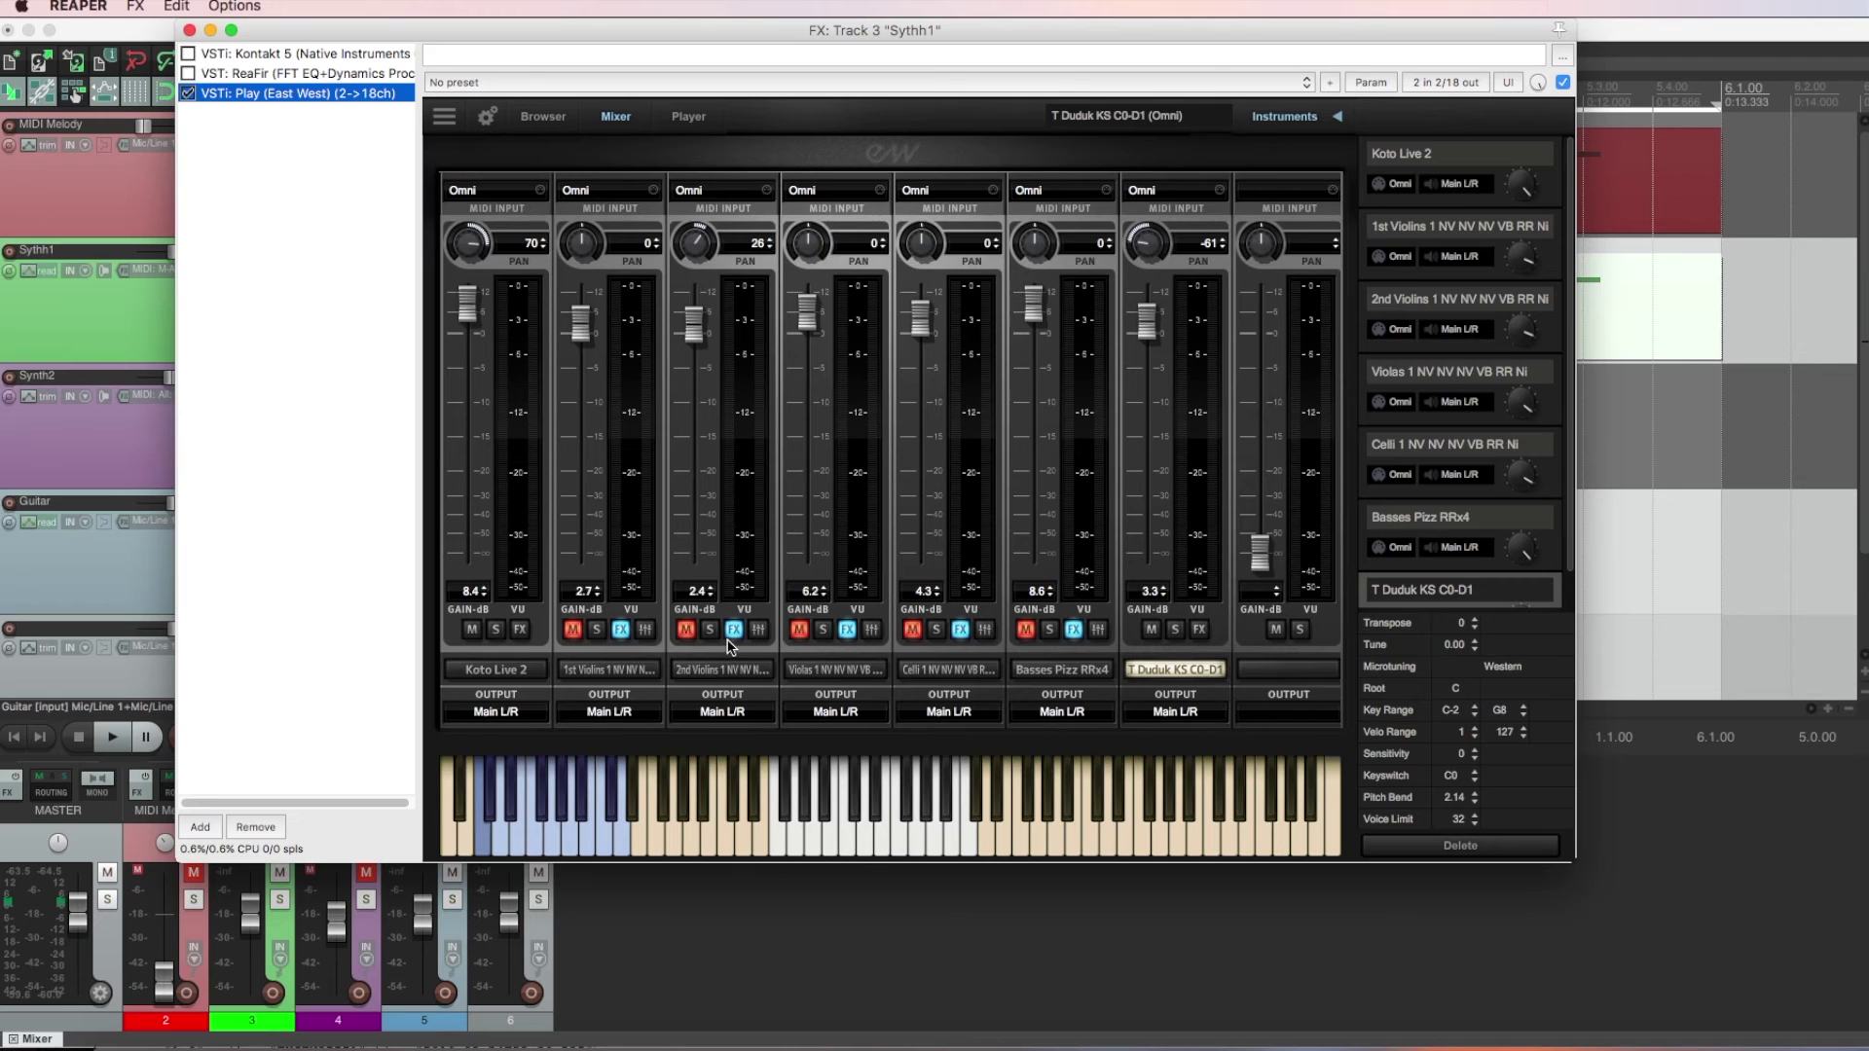
Mute Koto Live 2 and T Duduk and unmute the five string sections in the Play mixer.
left_click(472, 630)
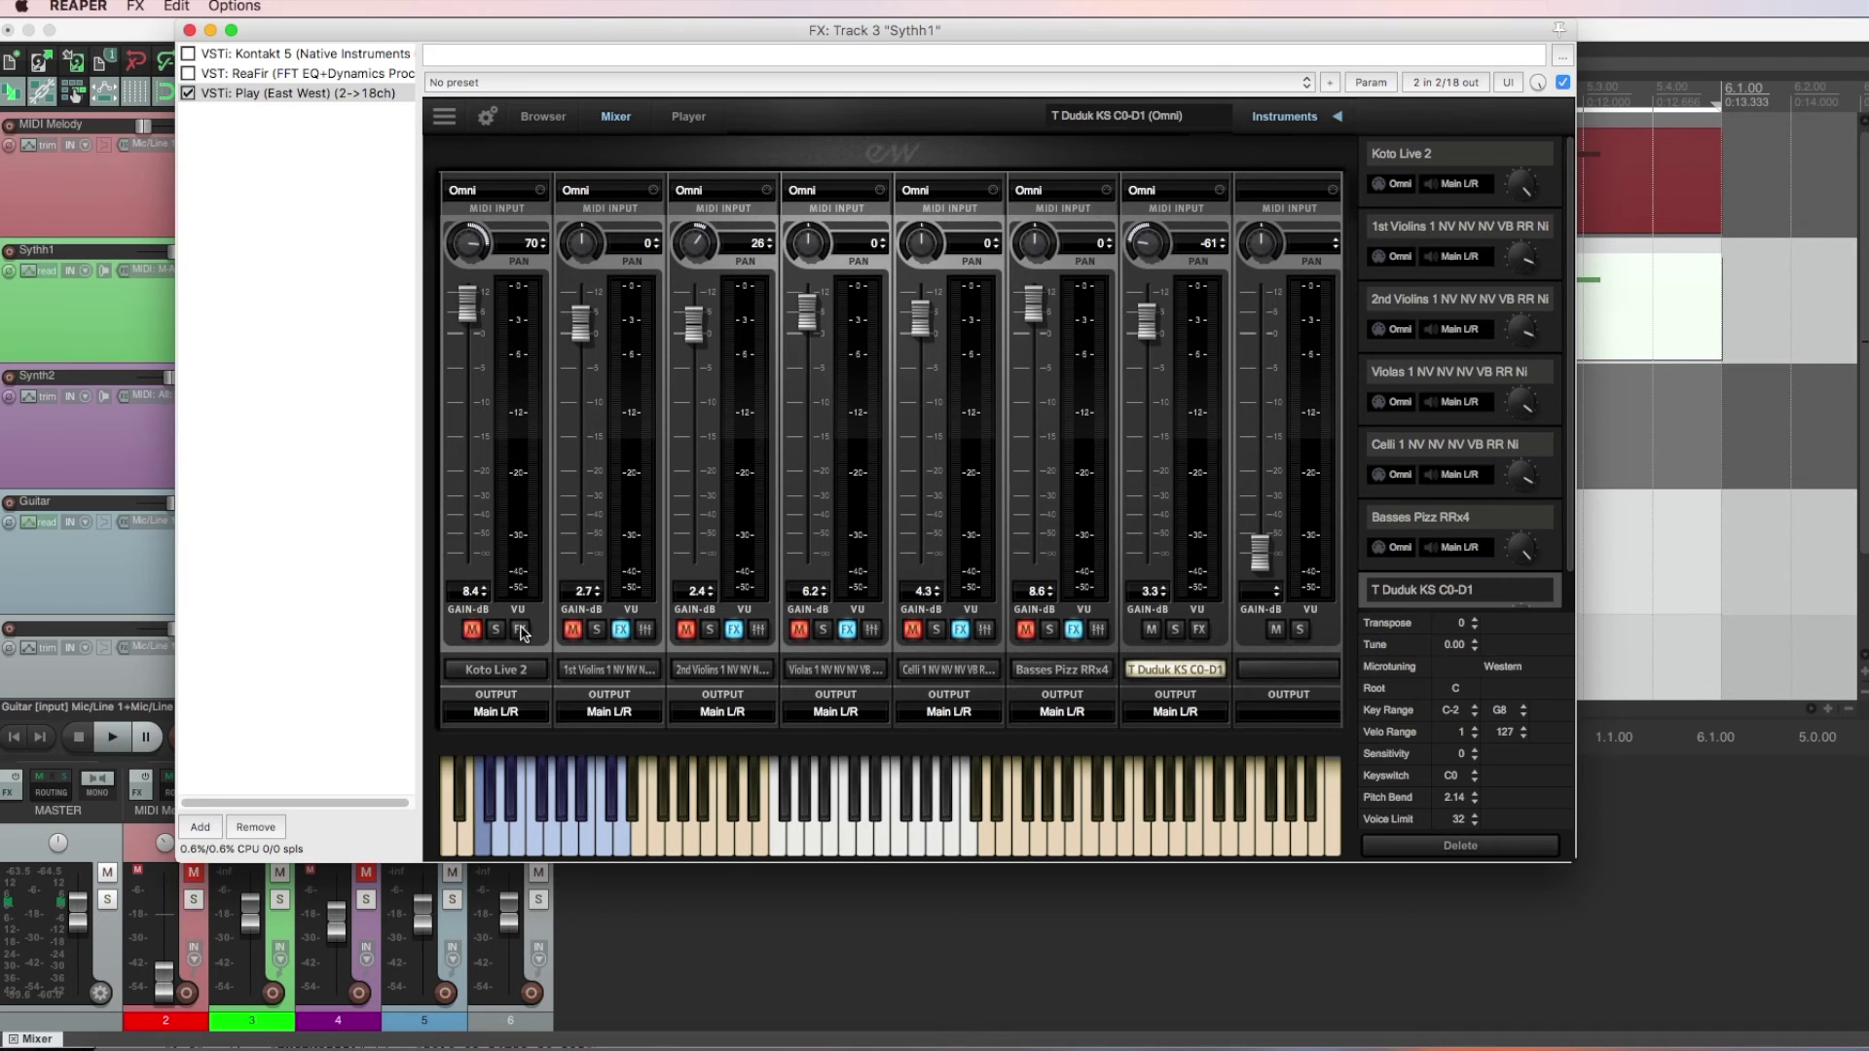
left_click(1152, 631)
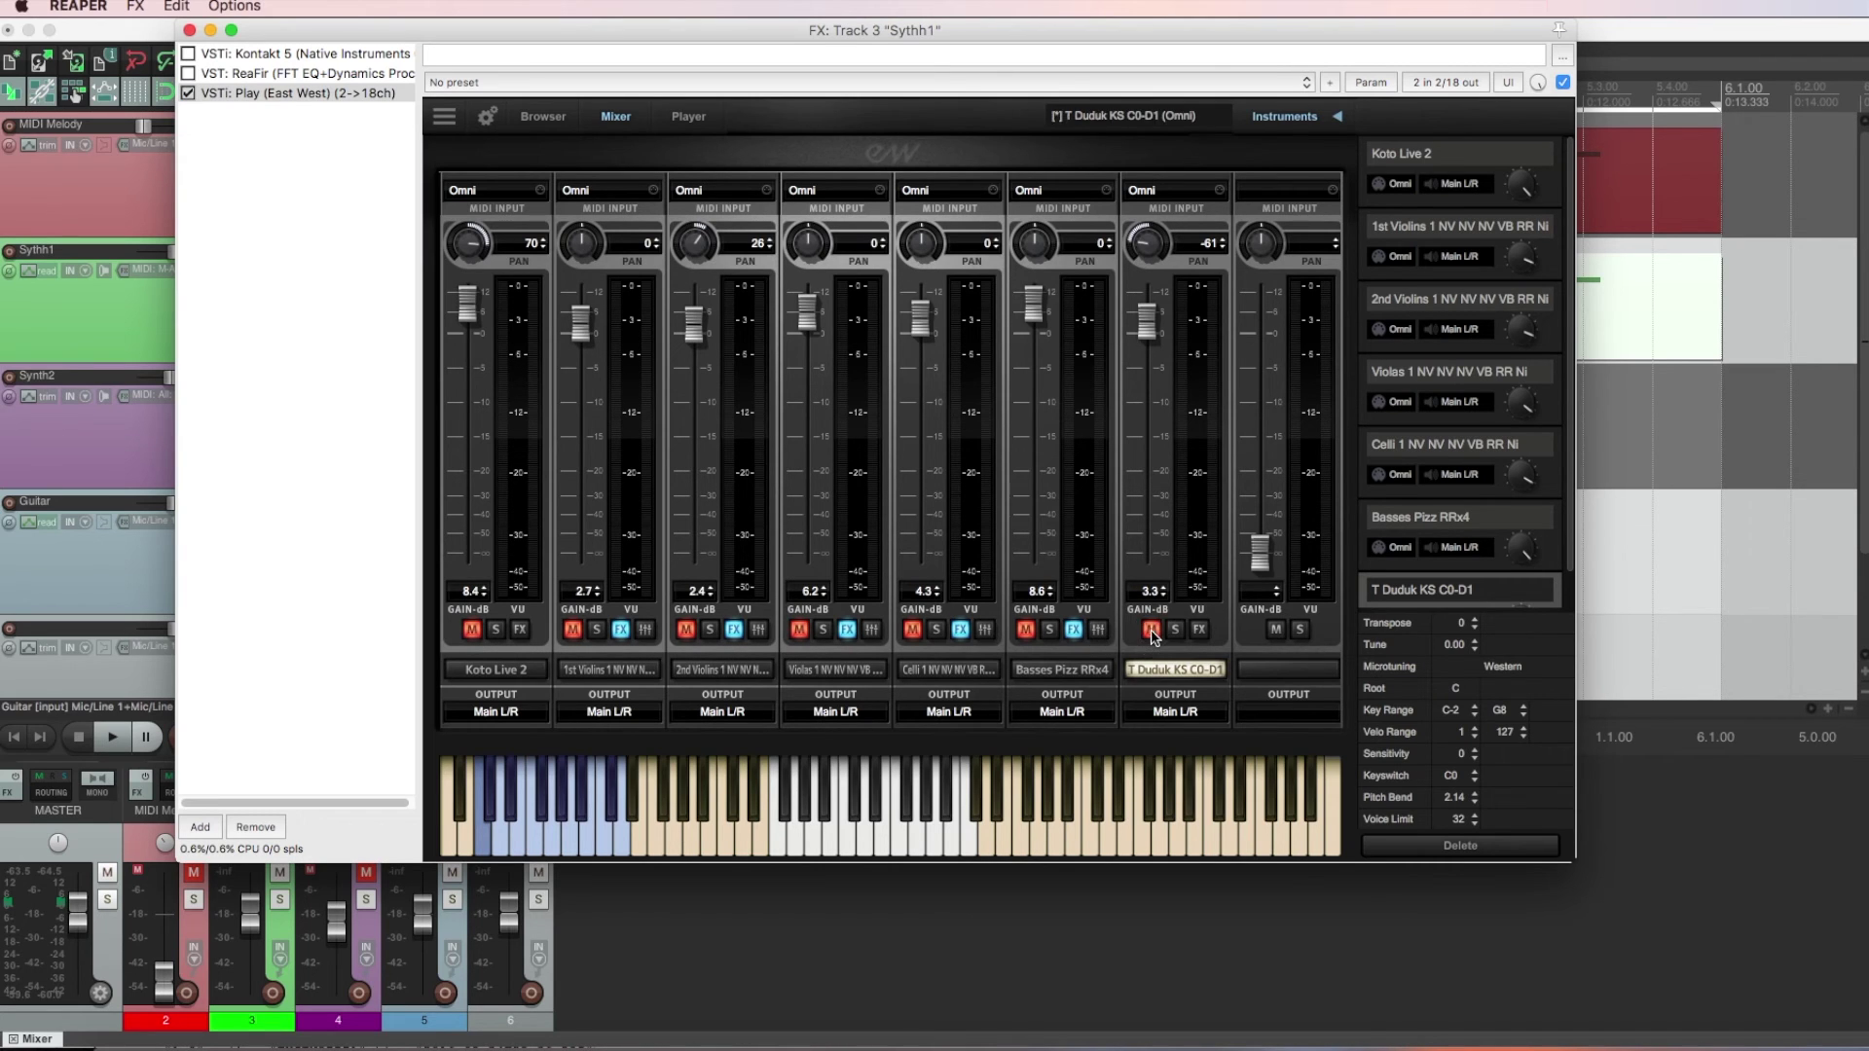
left_click(573, 629)
left_click(686, 630)
left_click(800, 631)
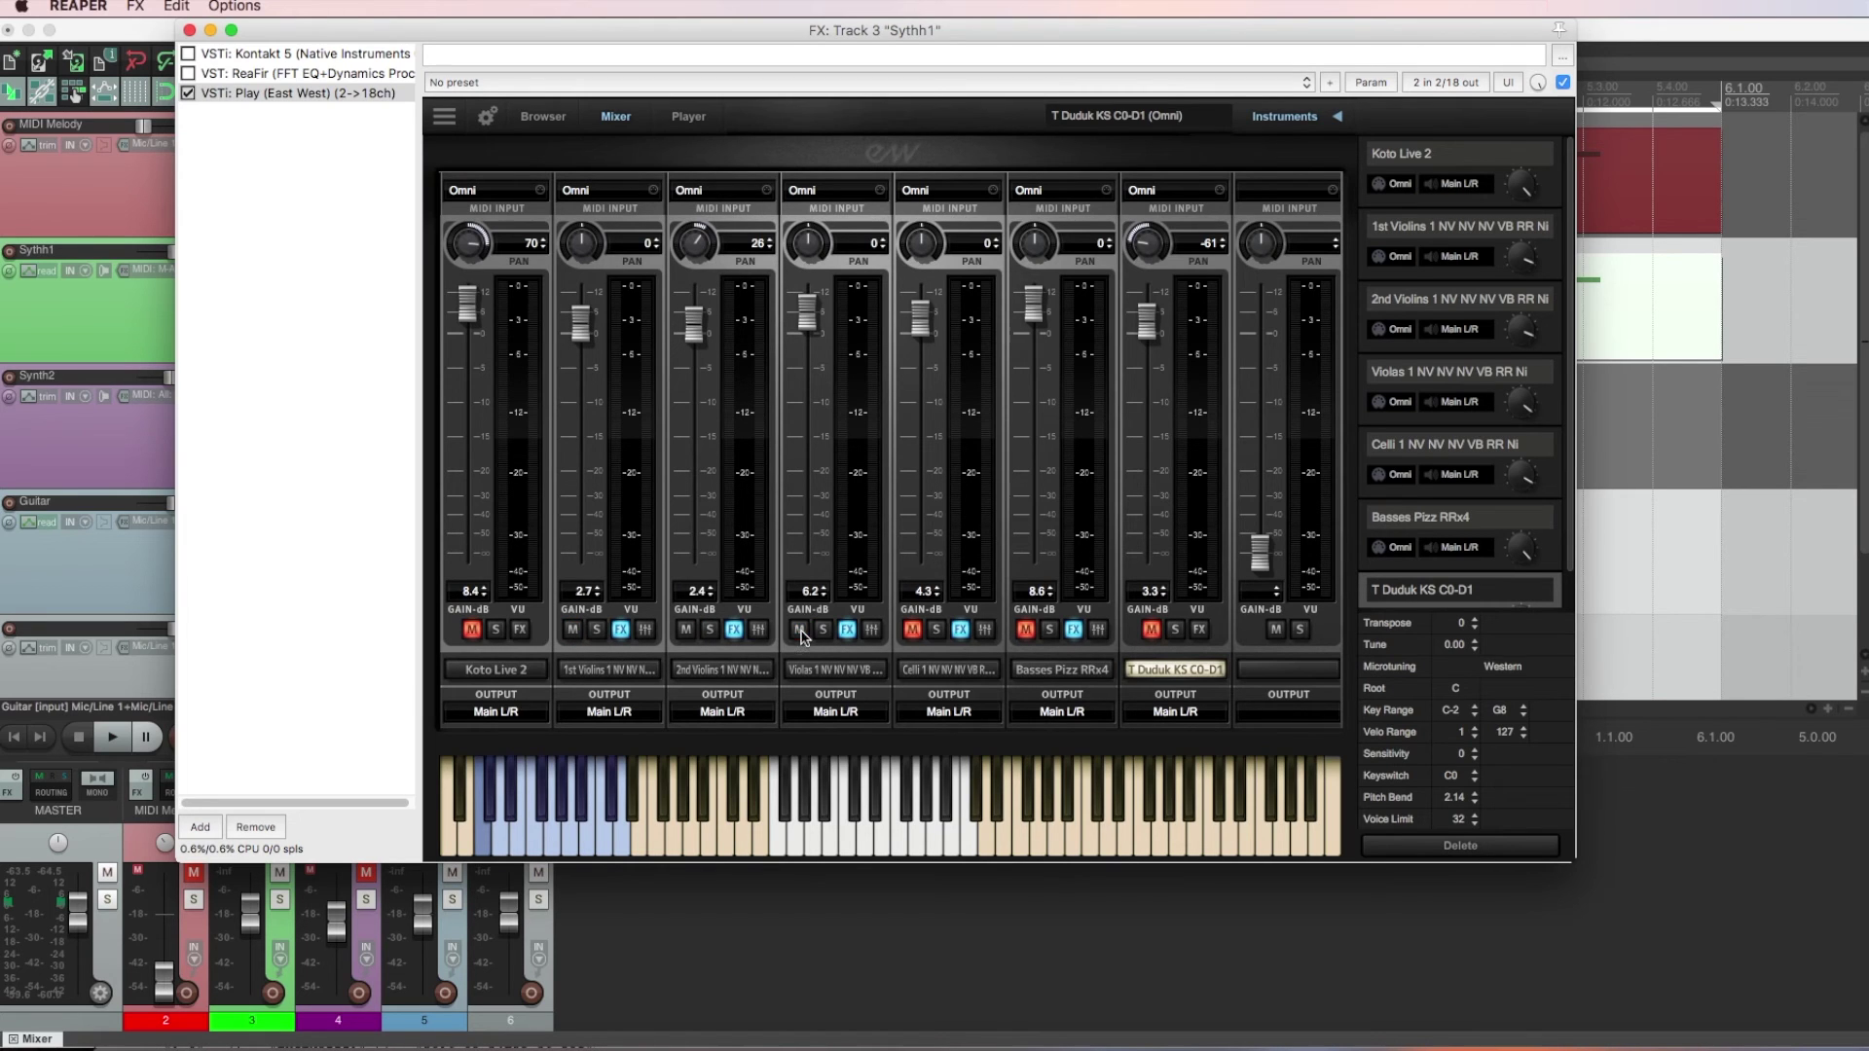
left_click(912, 630)
left_click(1025, 630)
Check the string transposes: Violins 12 and 24, Violas 0, Celli -12, Basses Pizz -24.
left_click(1422, 235)
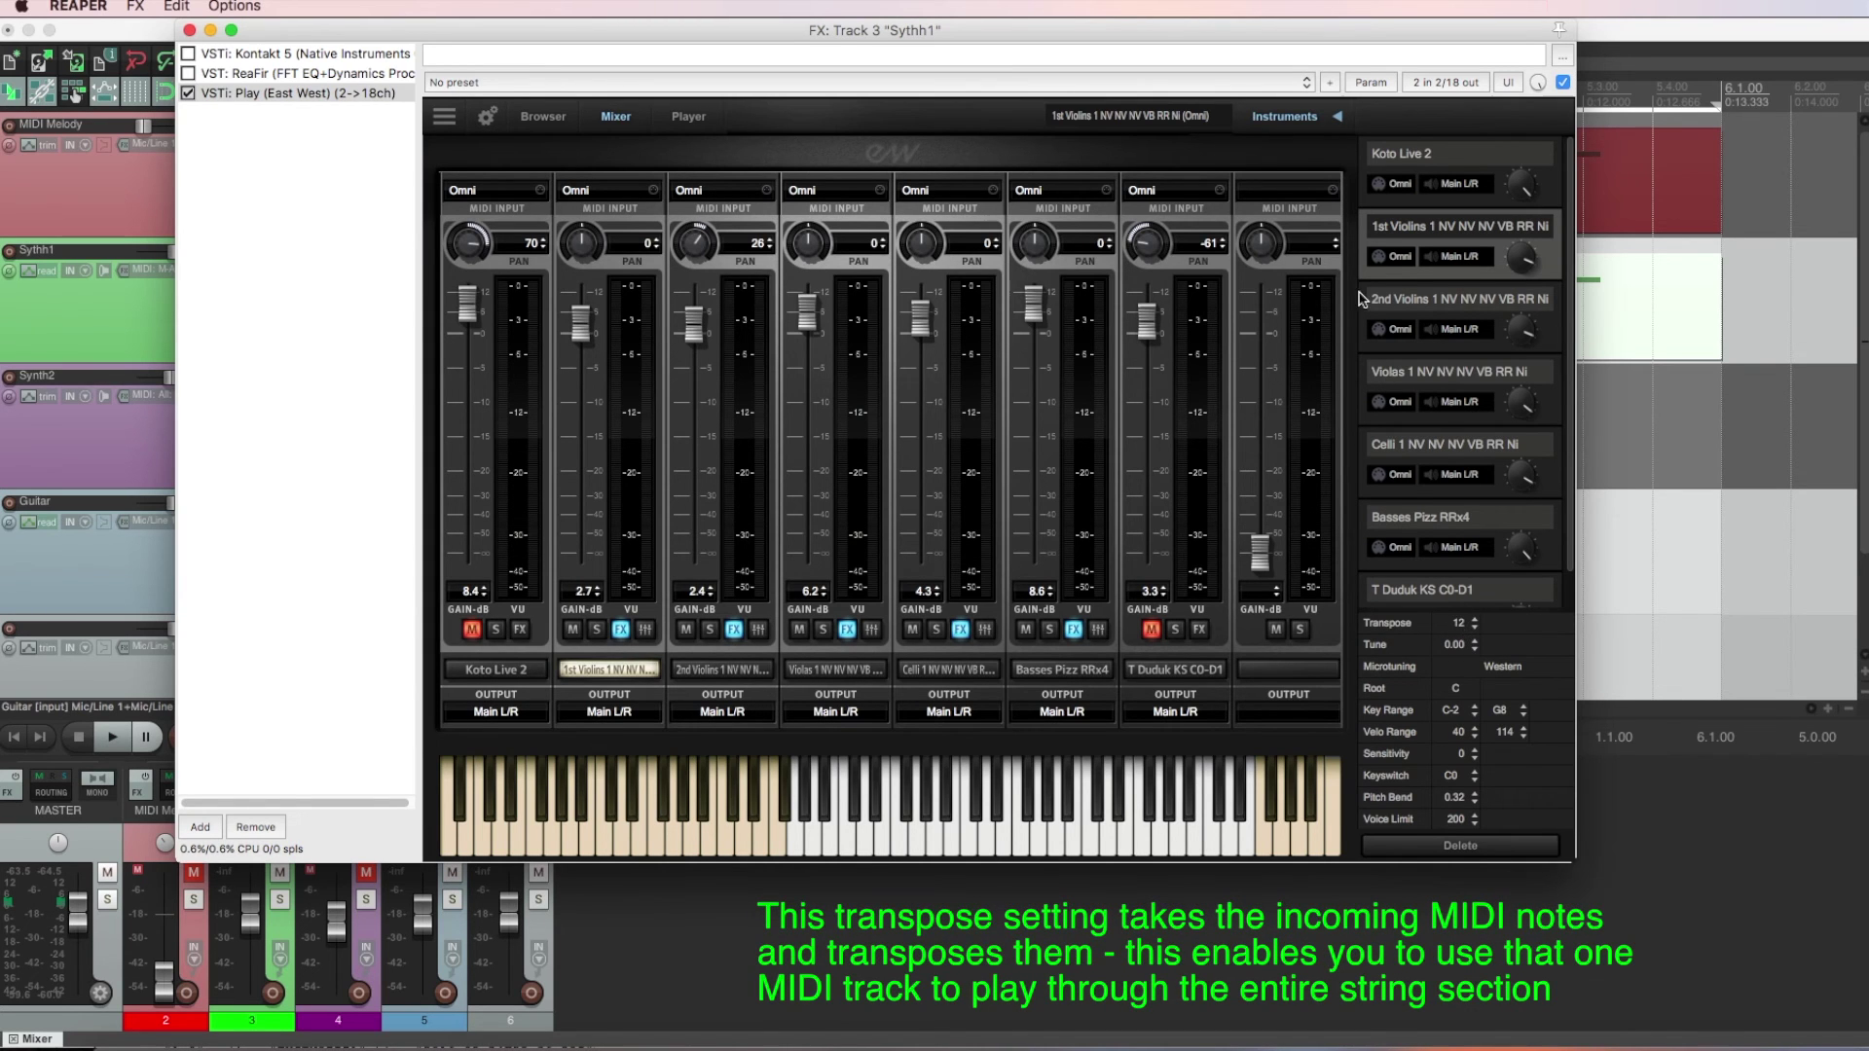
left_click(1405, 310)
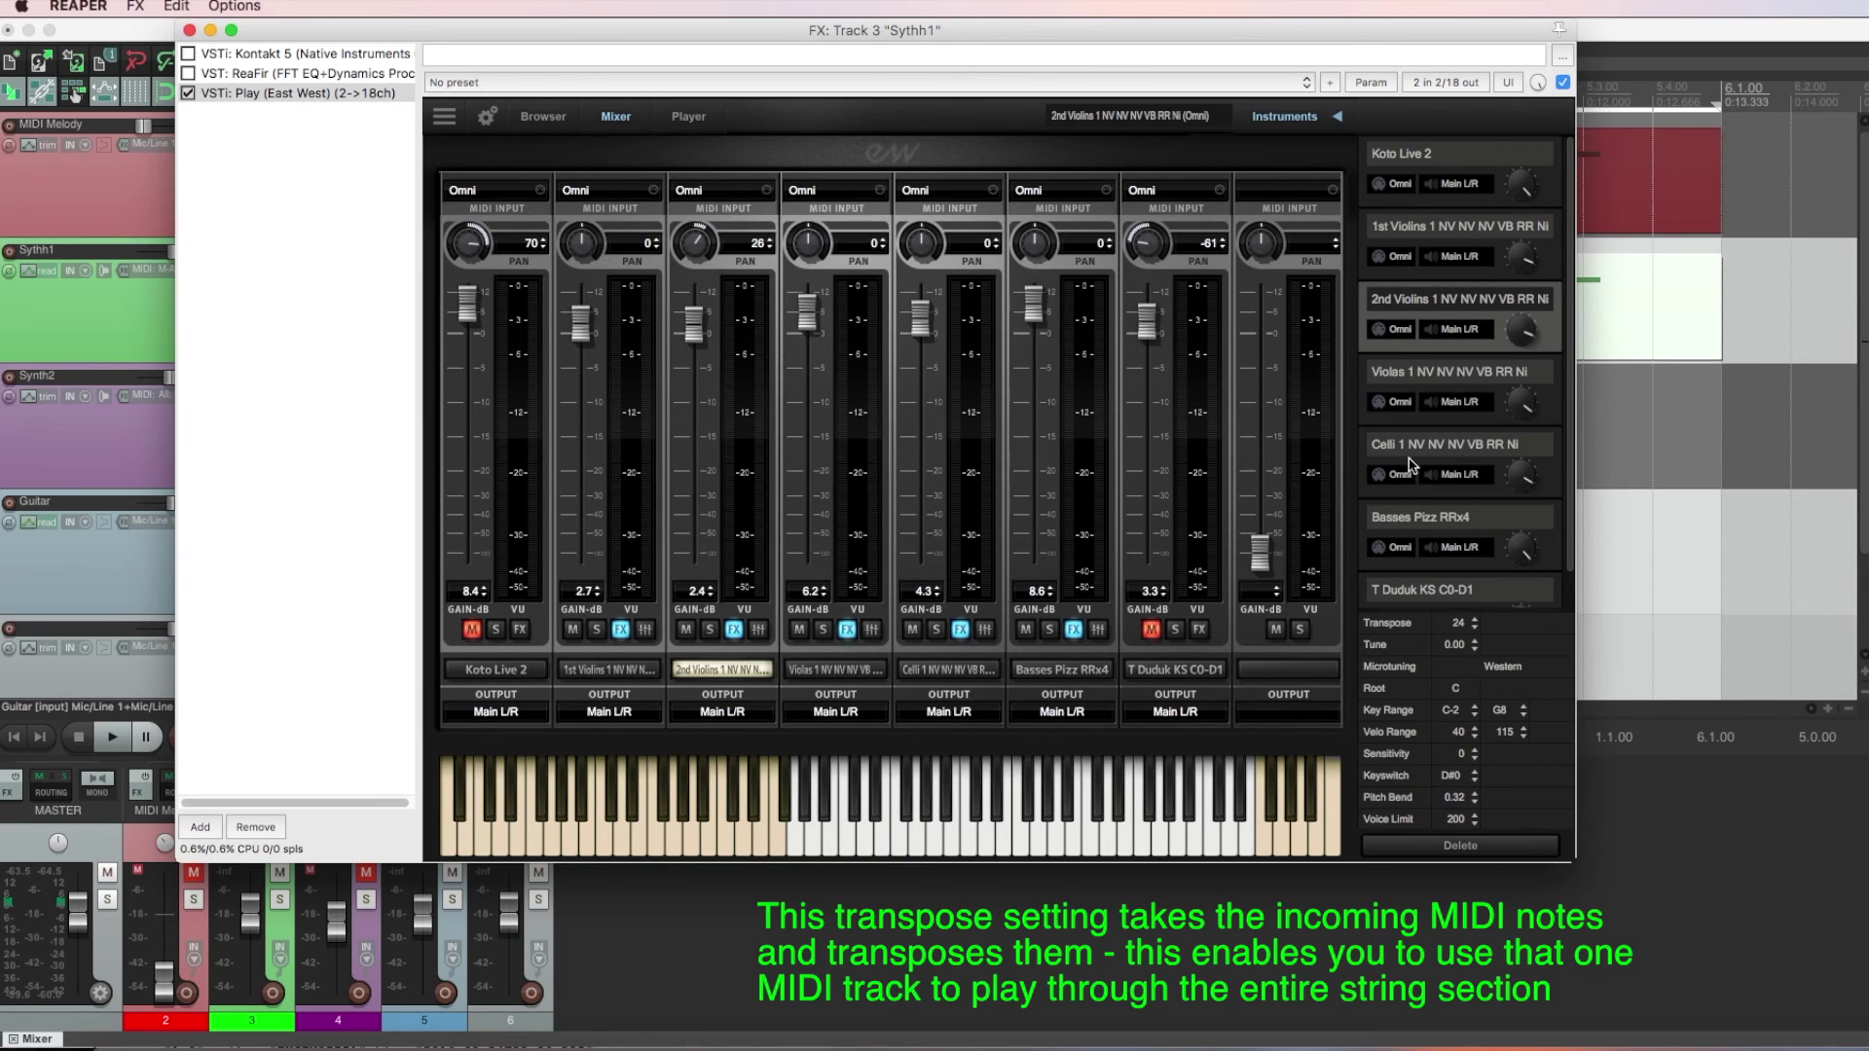
left_click(1396, 375)
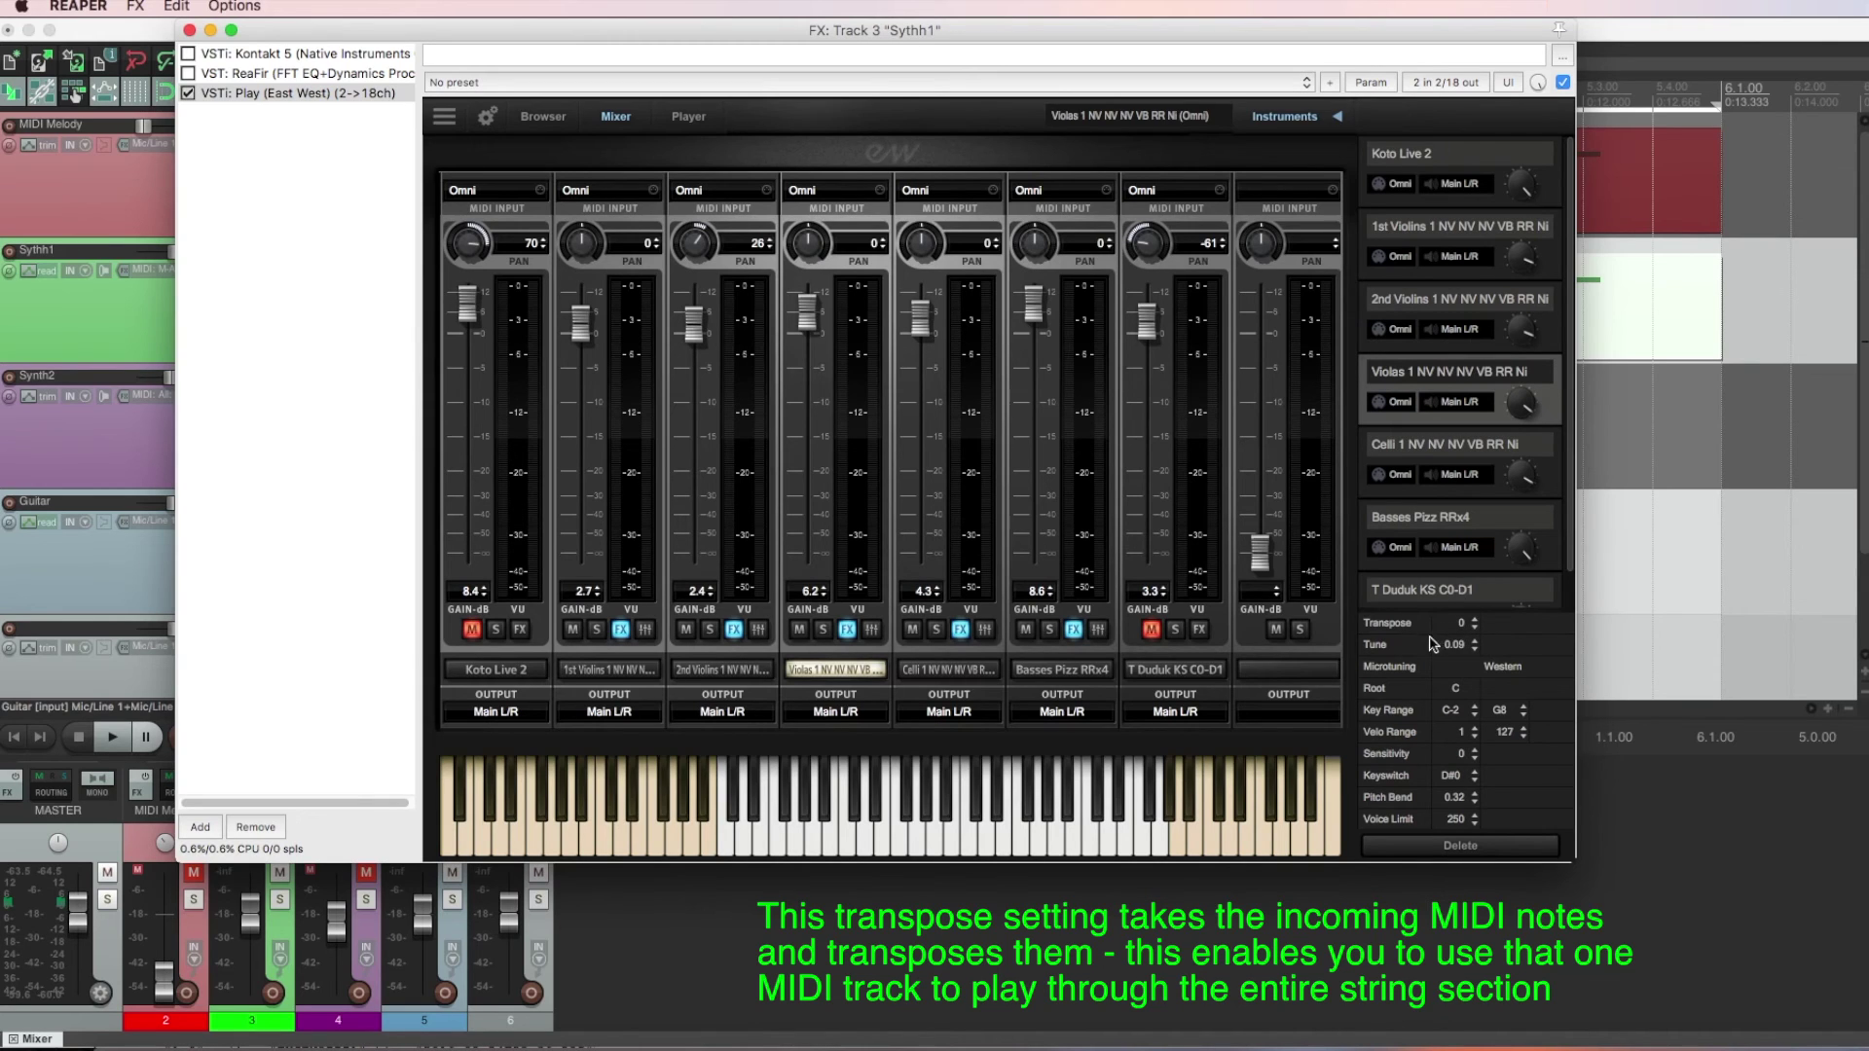
left_click(1423, 455)
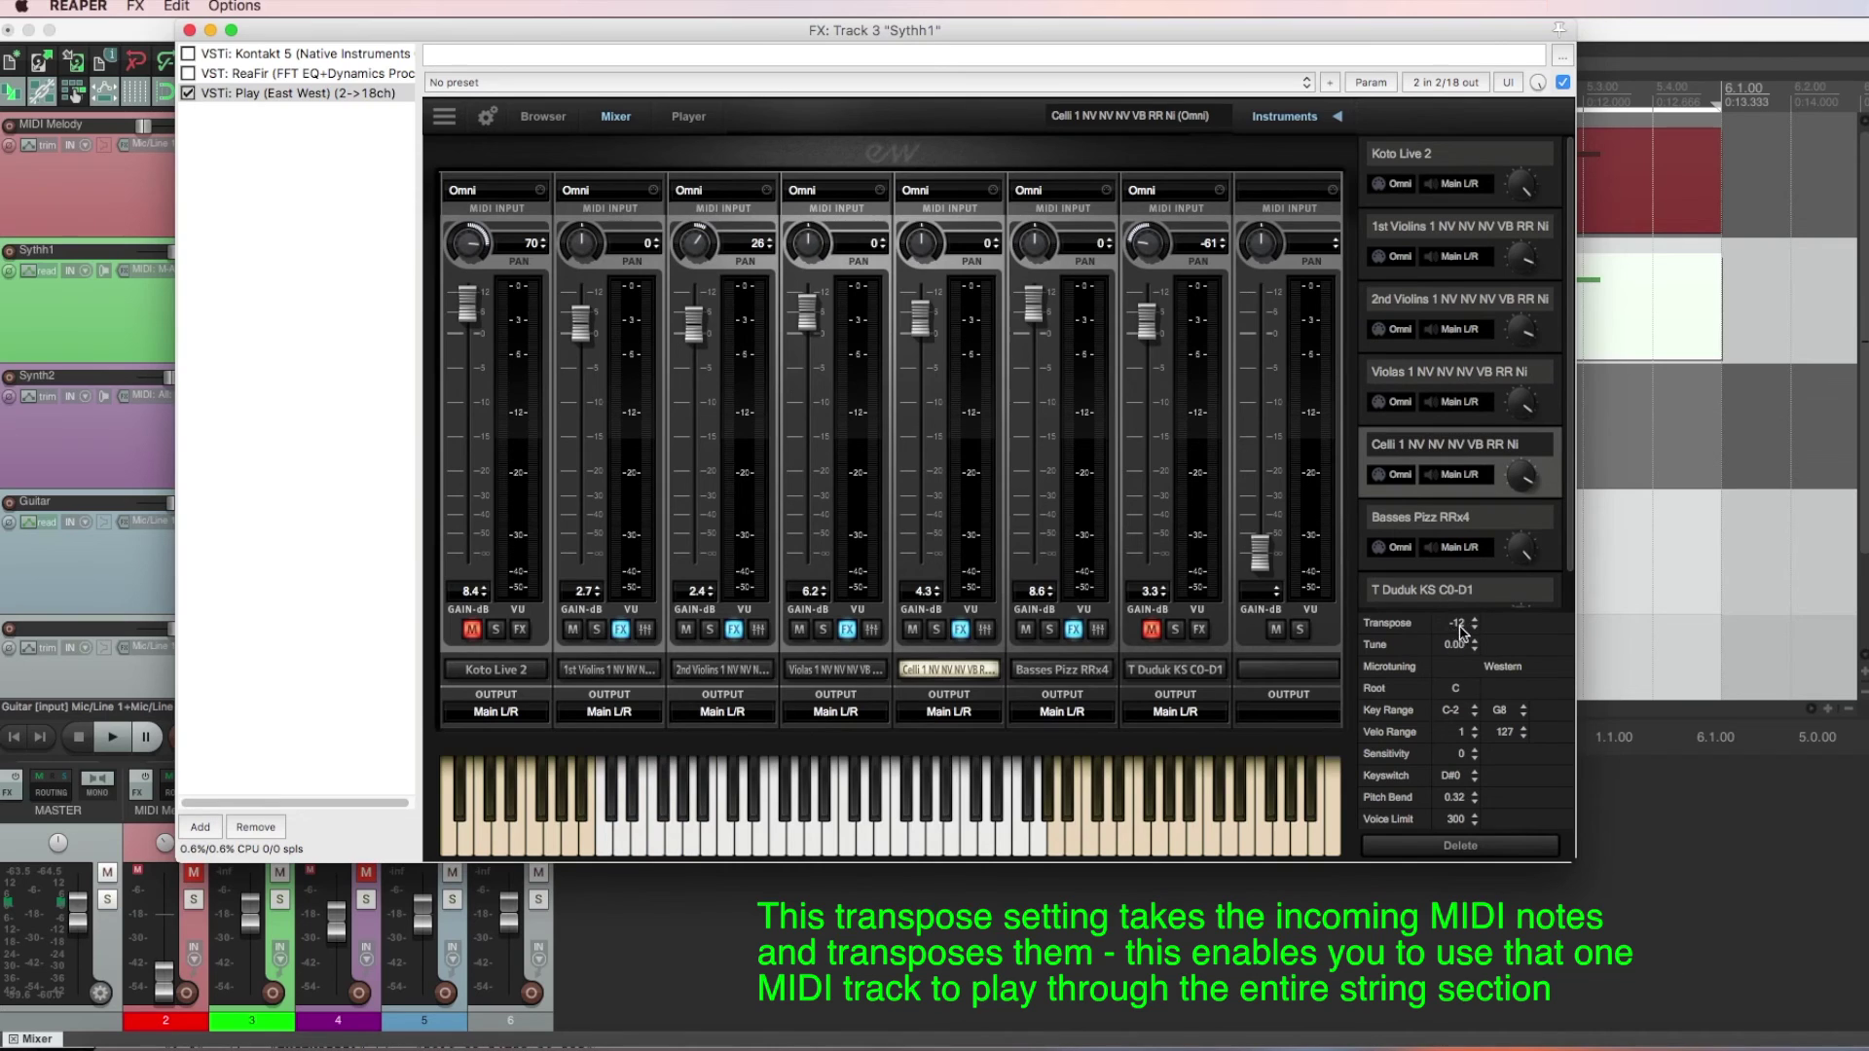
left_click(1417, 525)
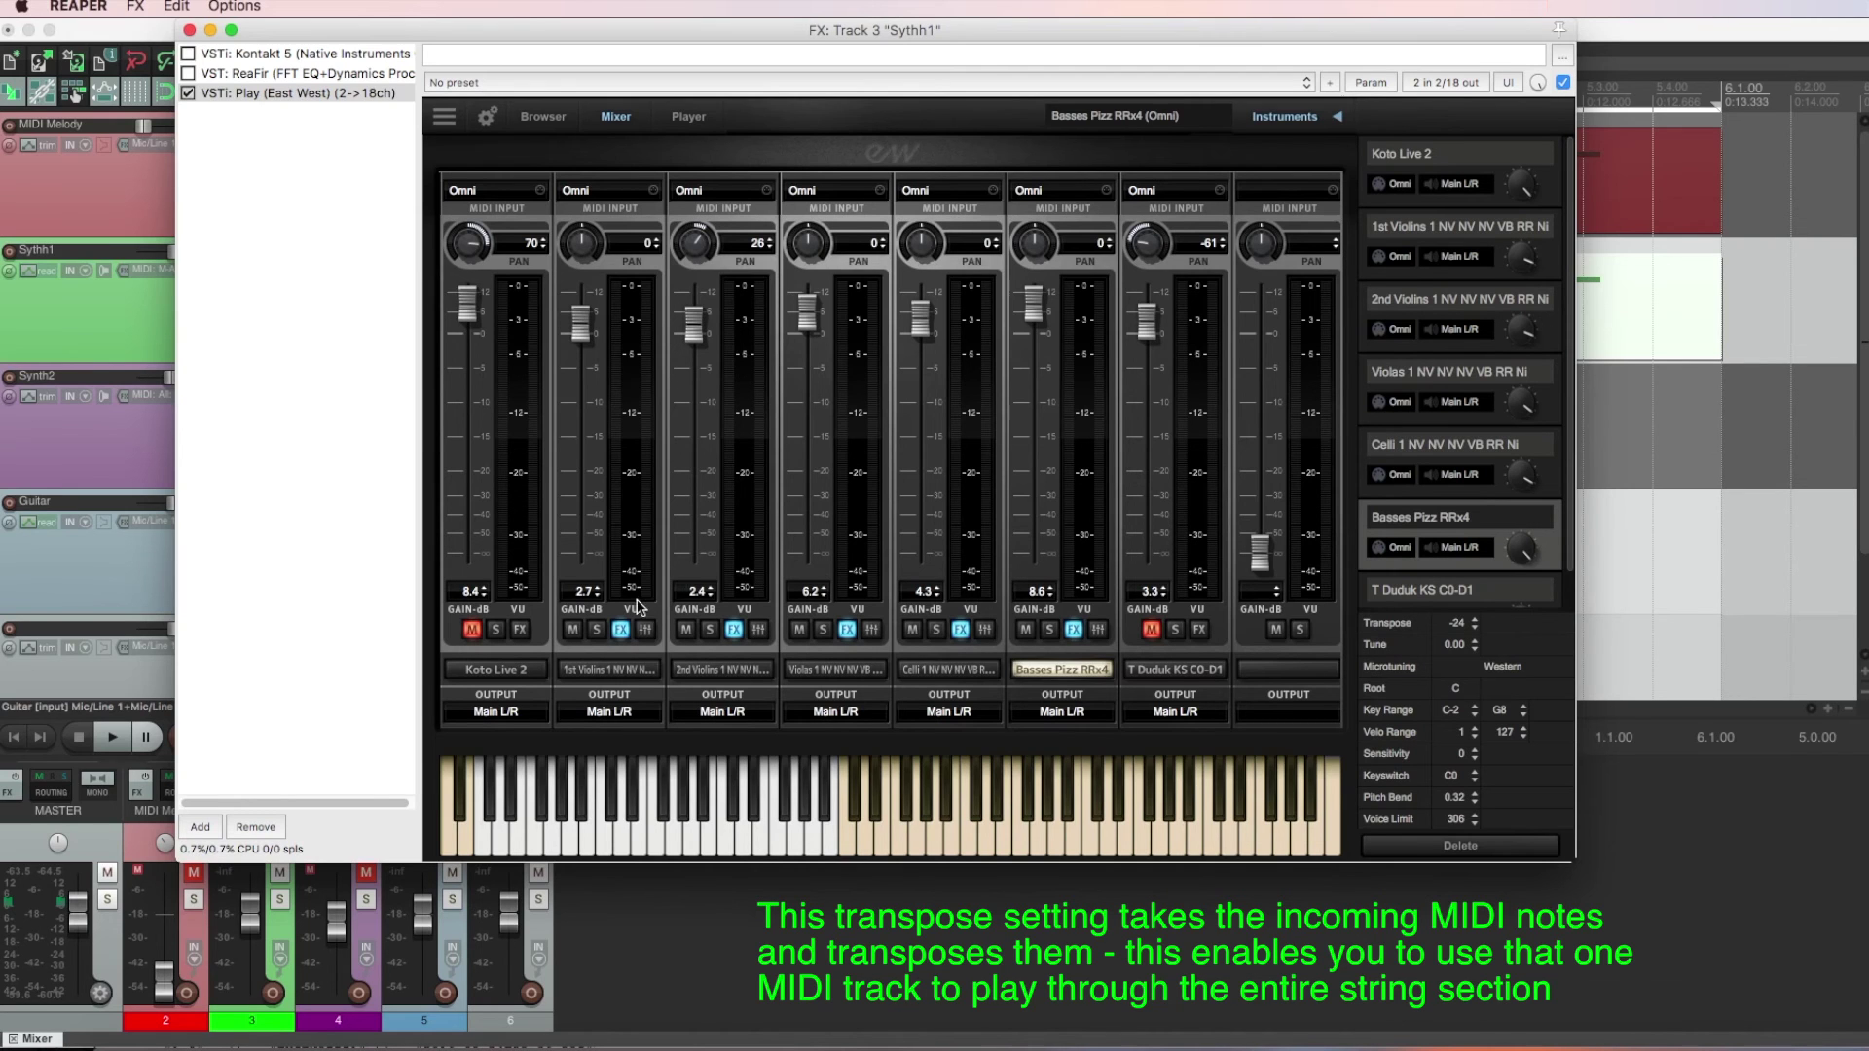
left_click(189, 31)
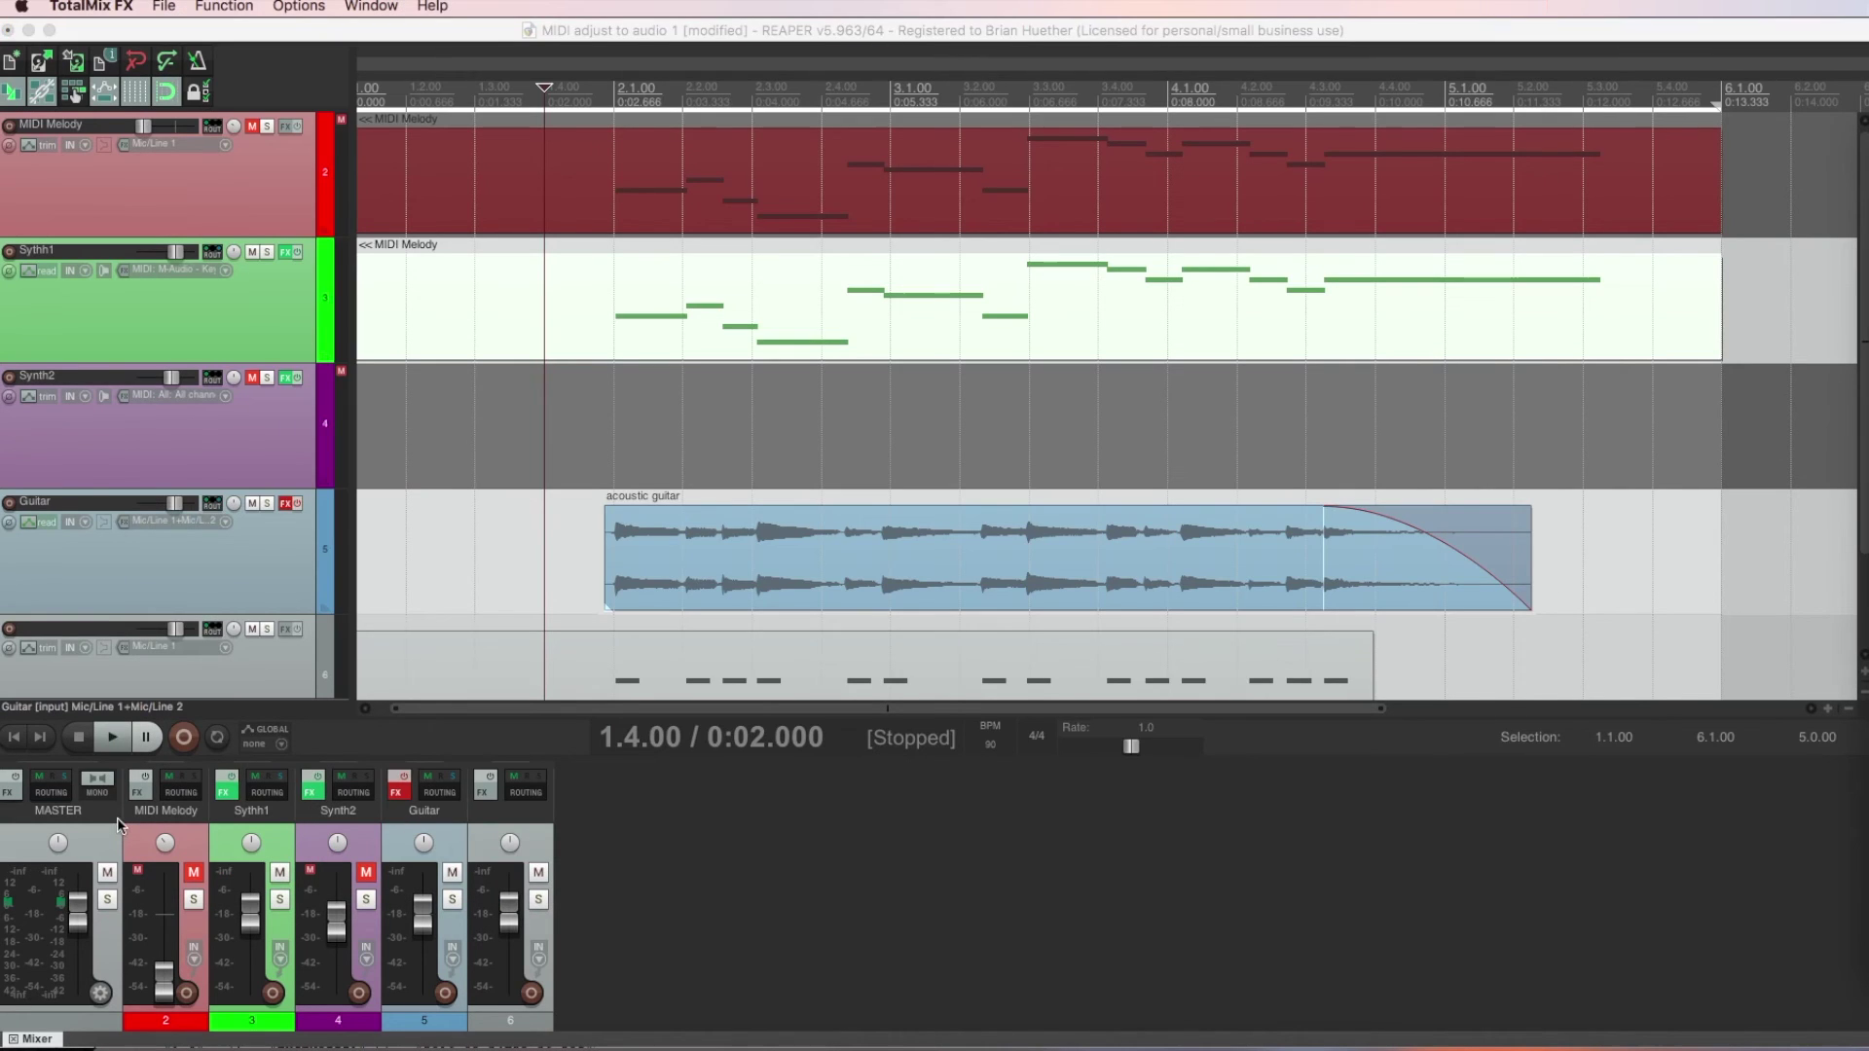
left_click(112, 742)
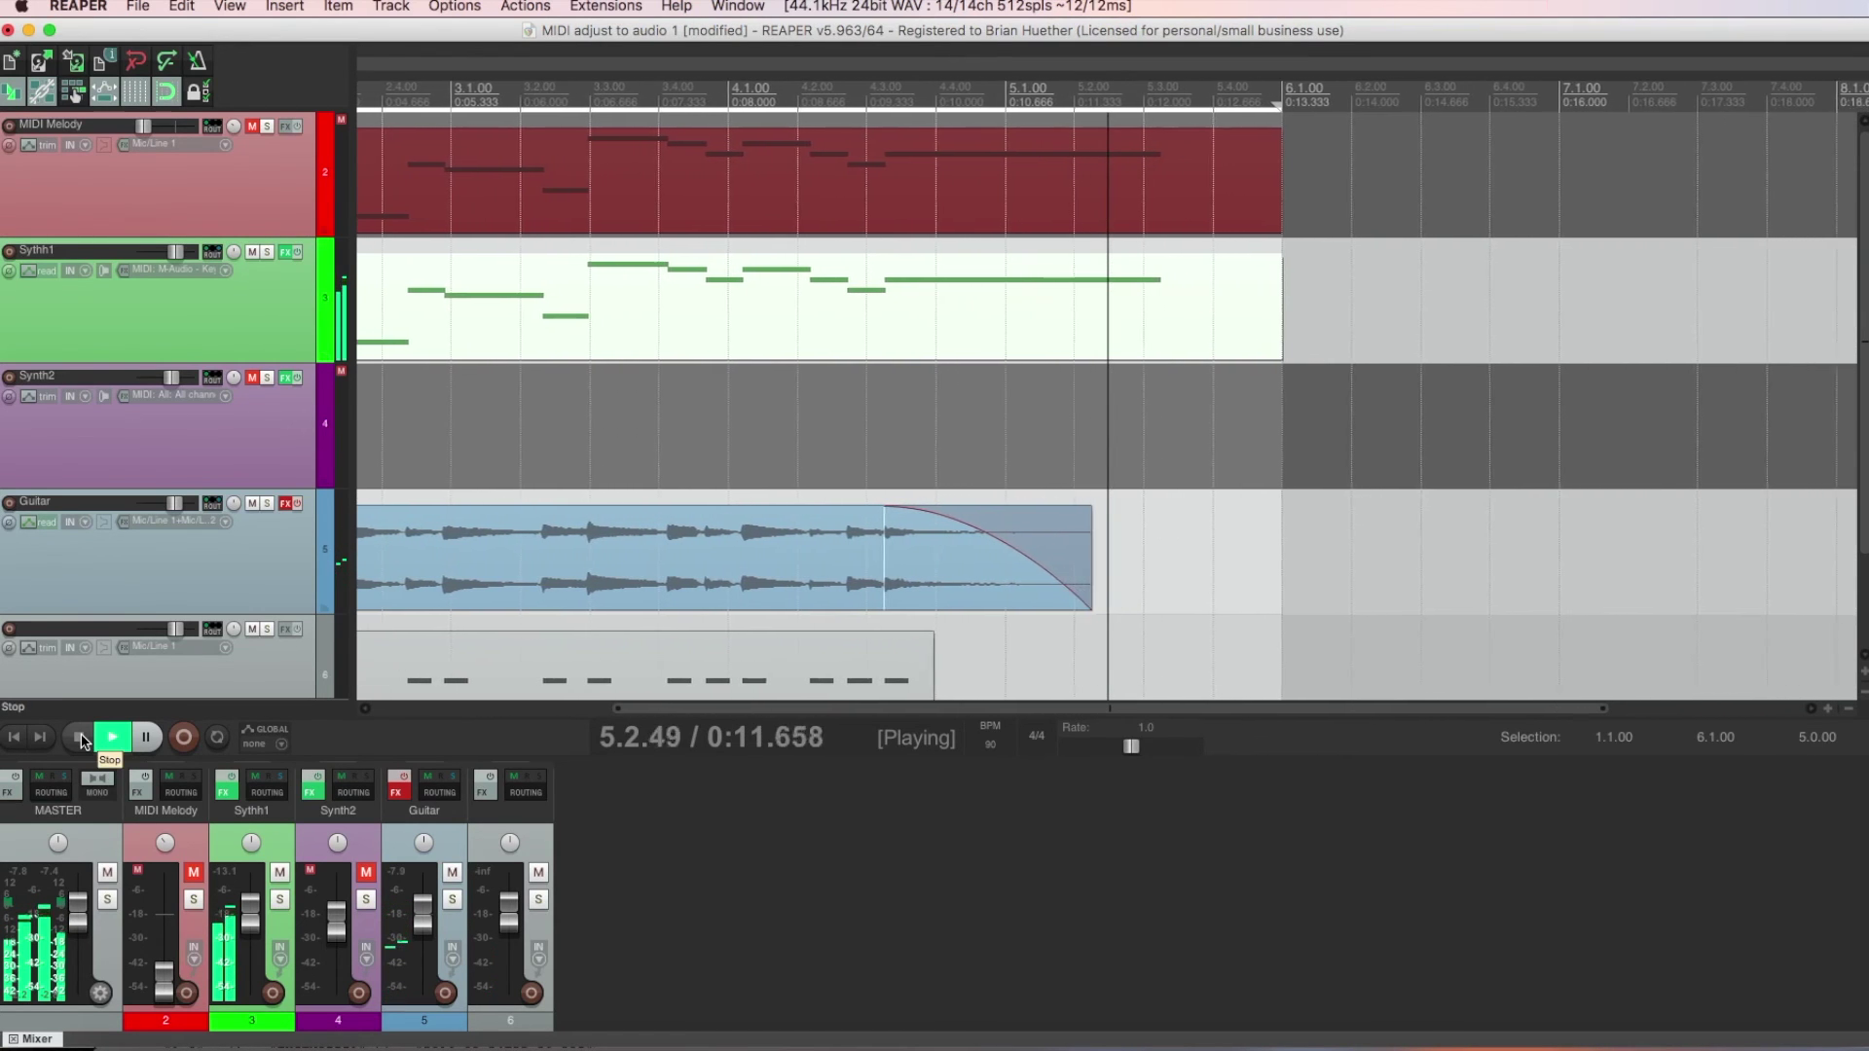
left_click(81, 741)
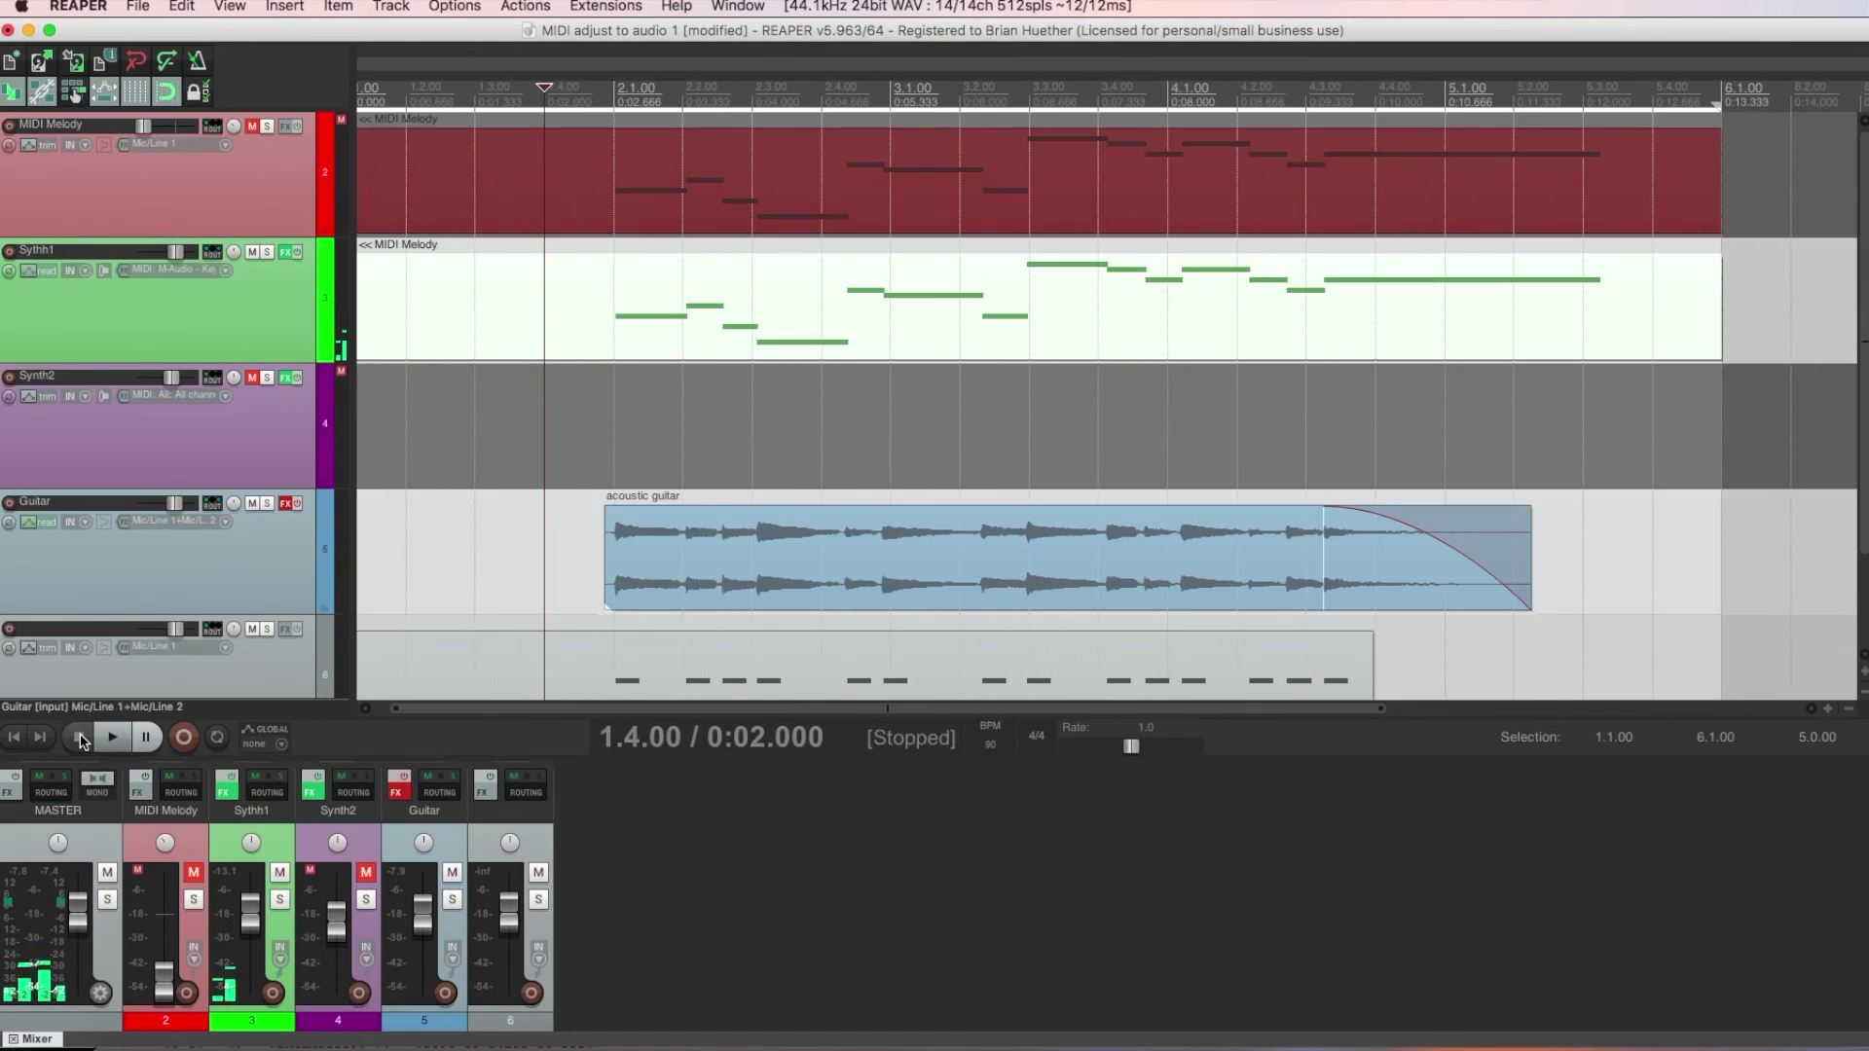
key("super+Tab")
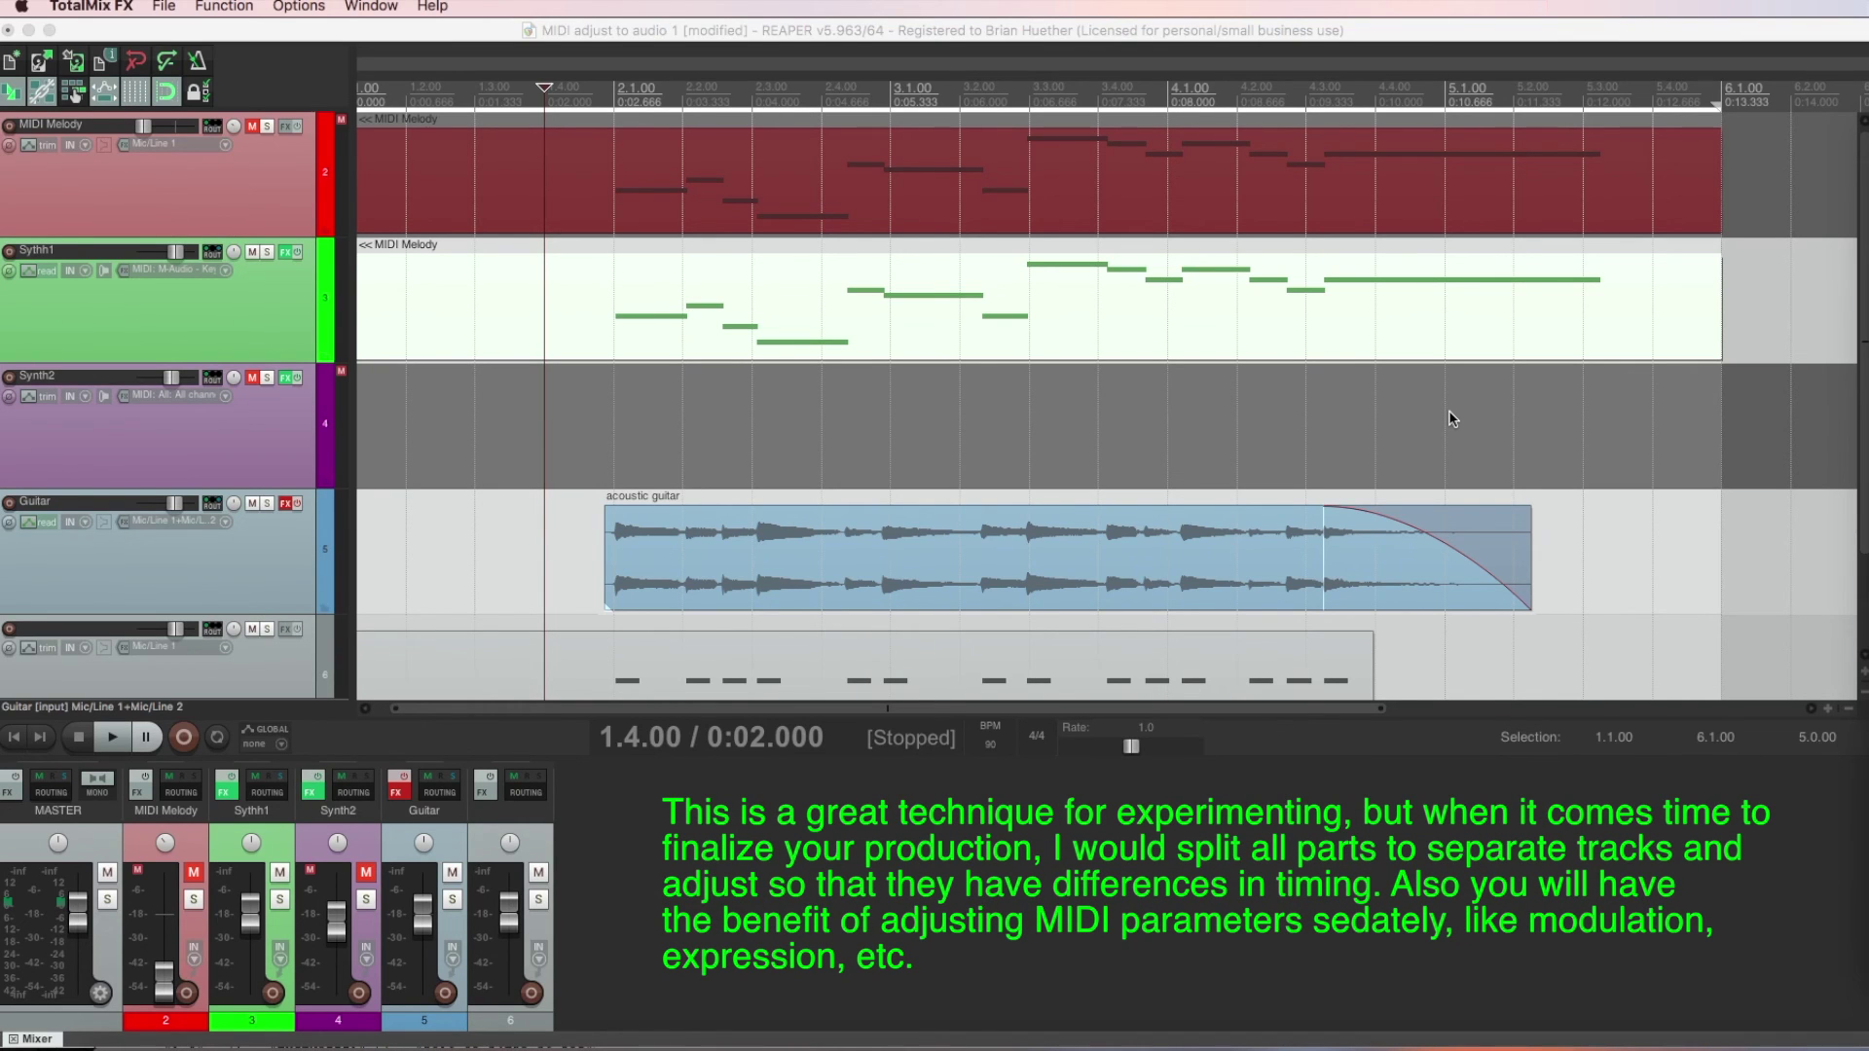
left_click(942, 849)
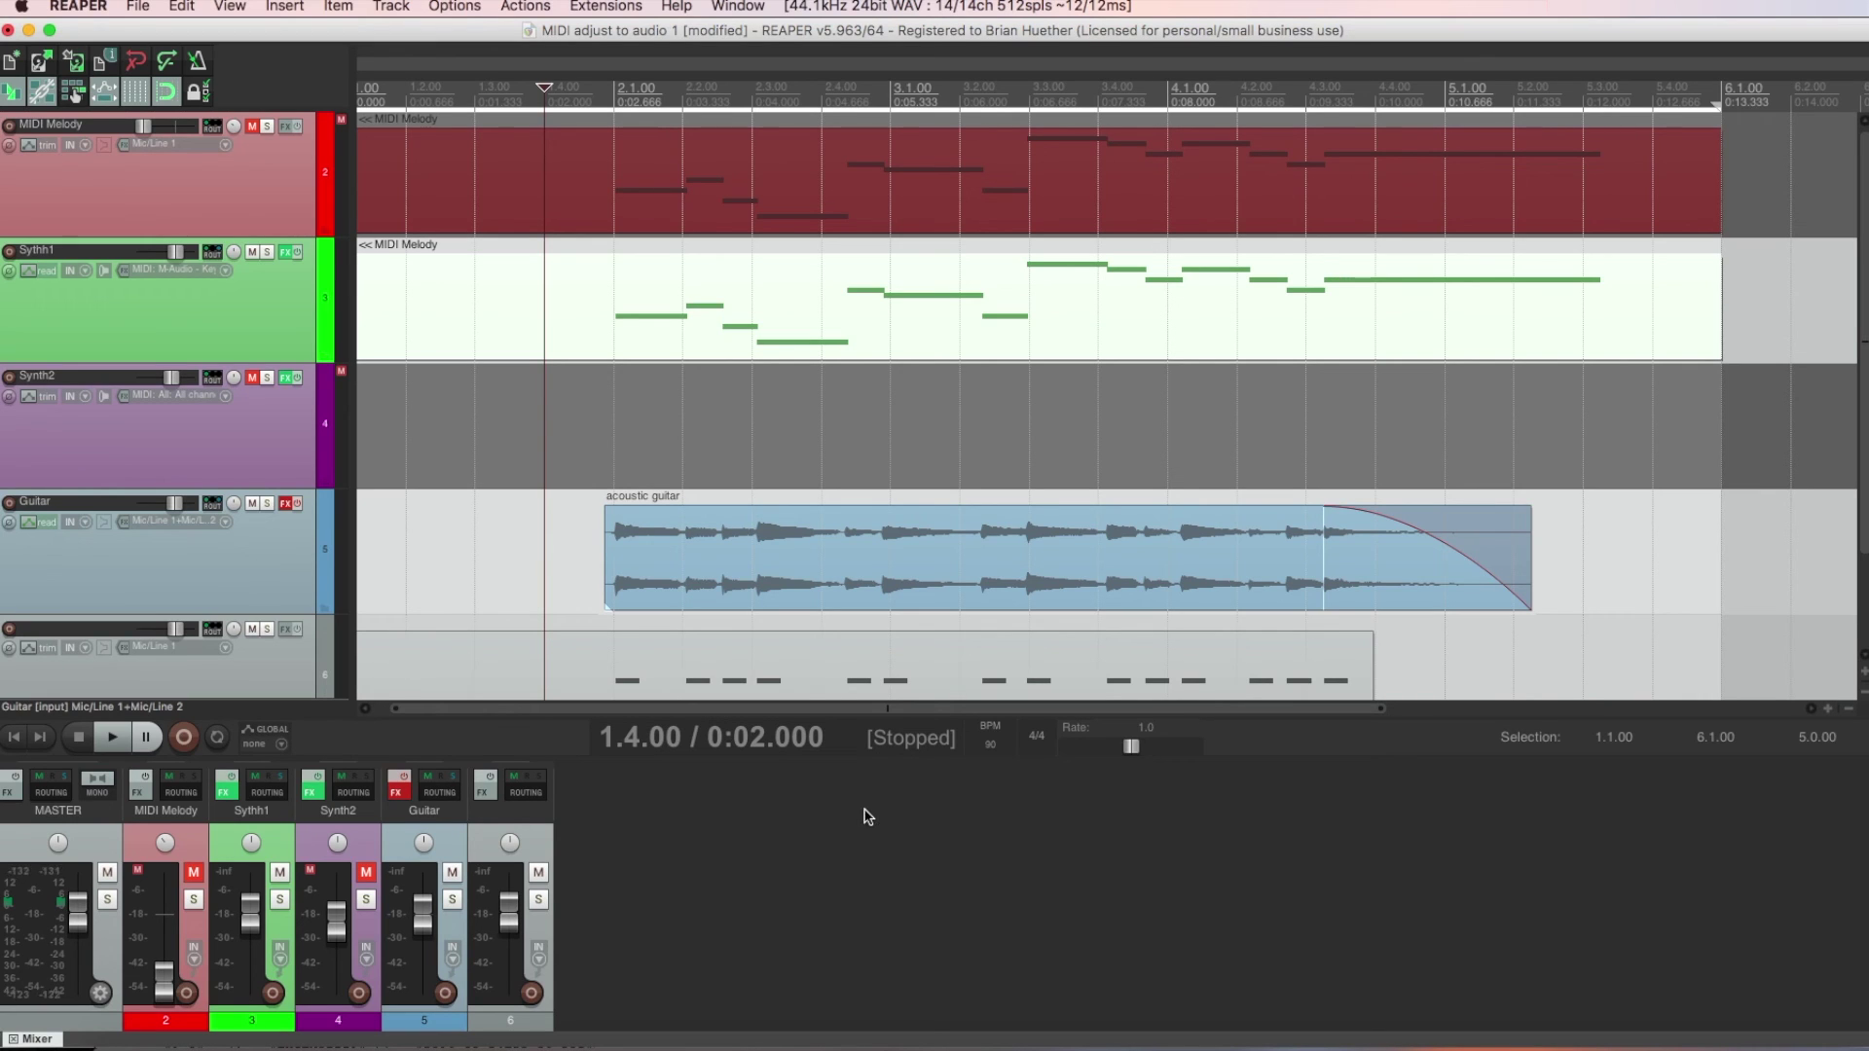
Return to project start, mute Sythh1, and copy the MIDI Melody item onto Synth2.
key("super+z")
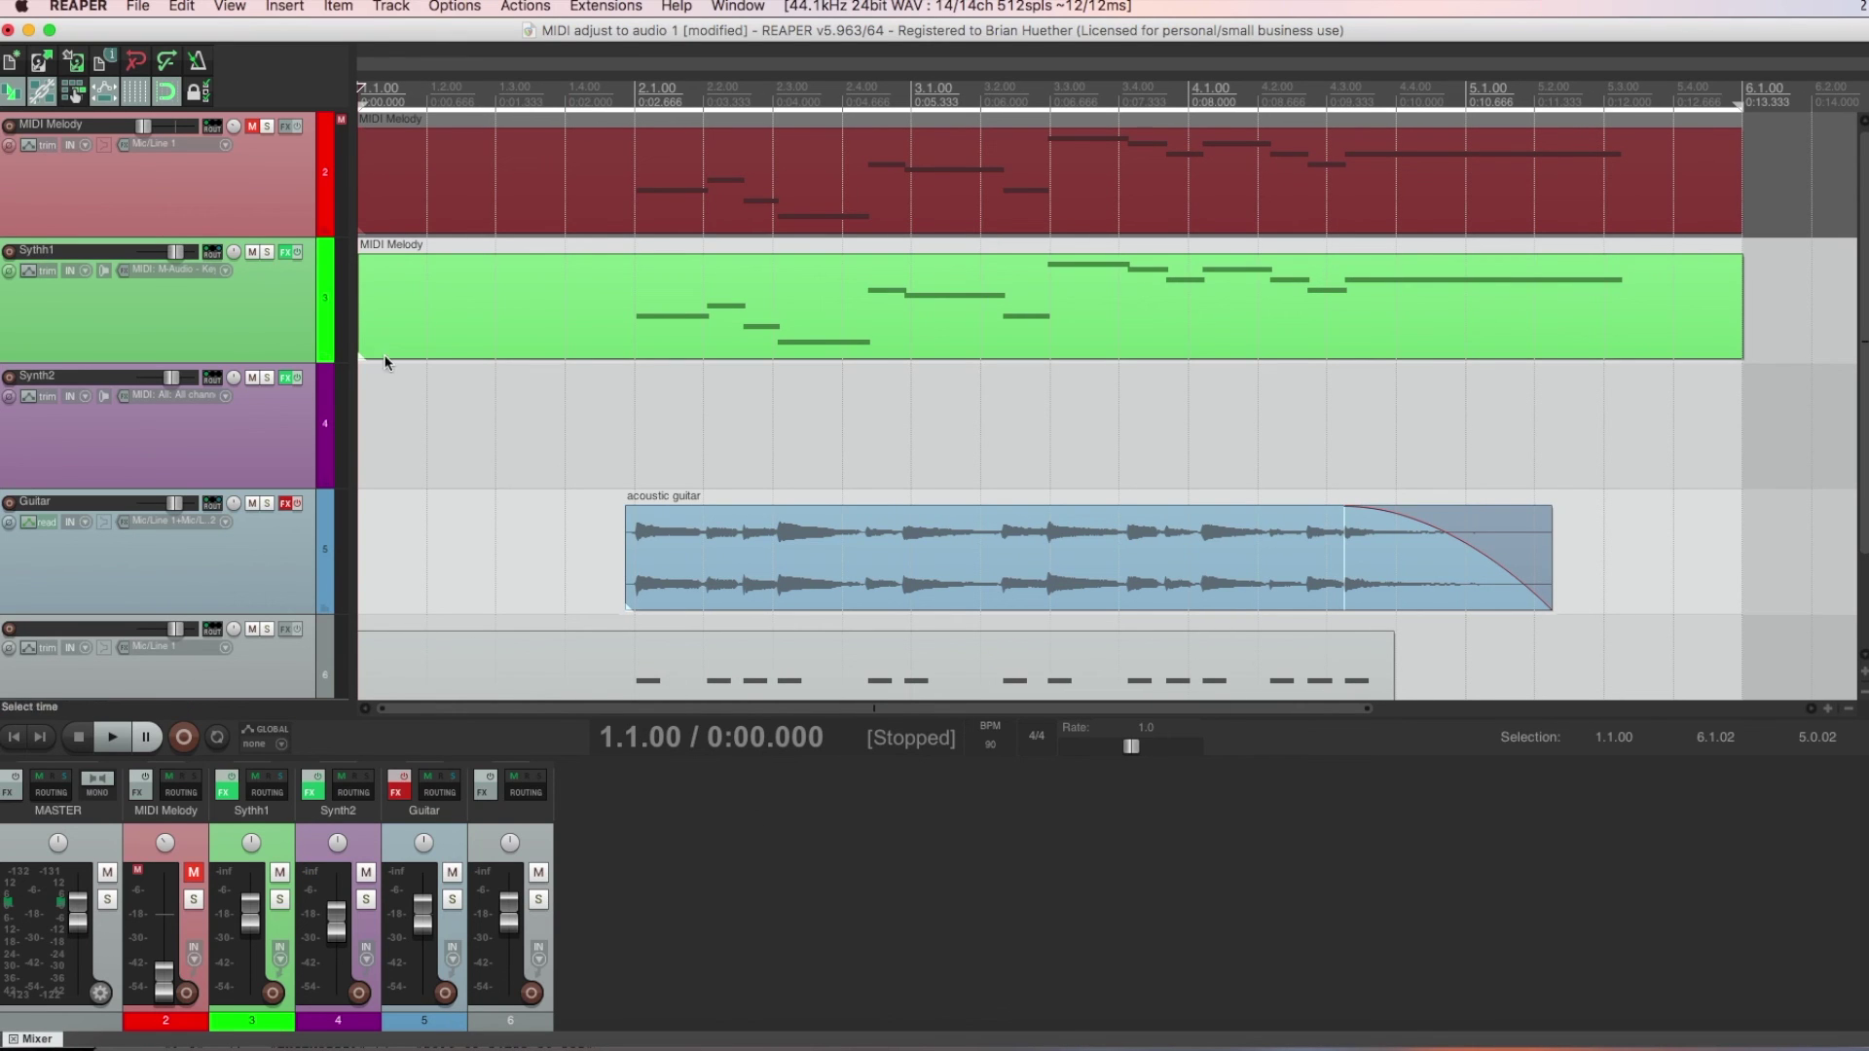
left_click(253, 253)
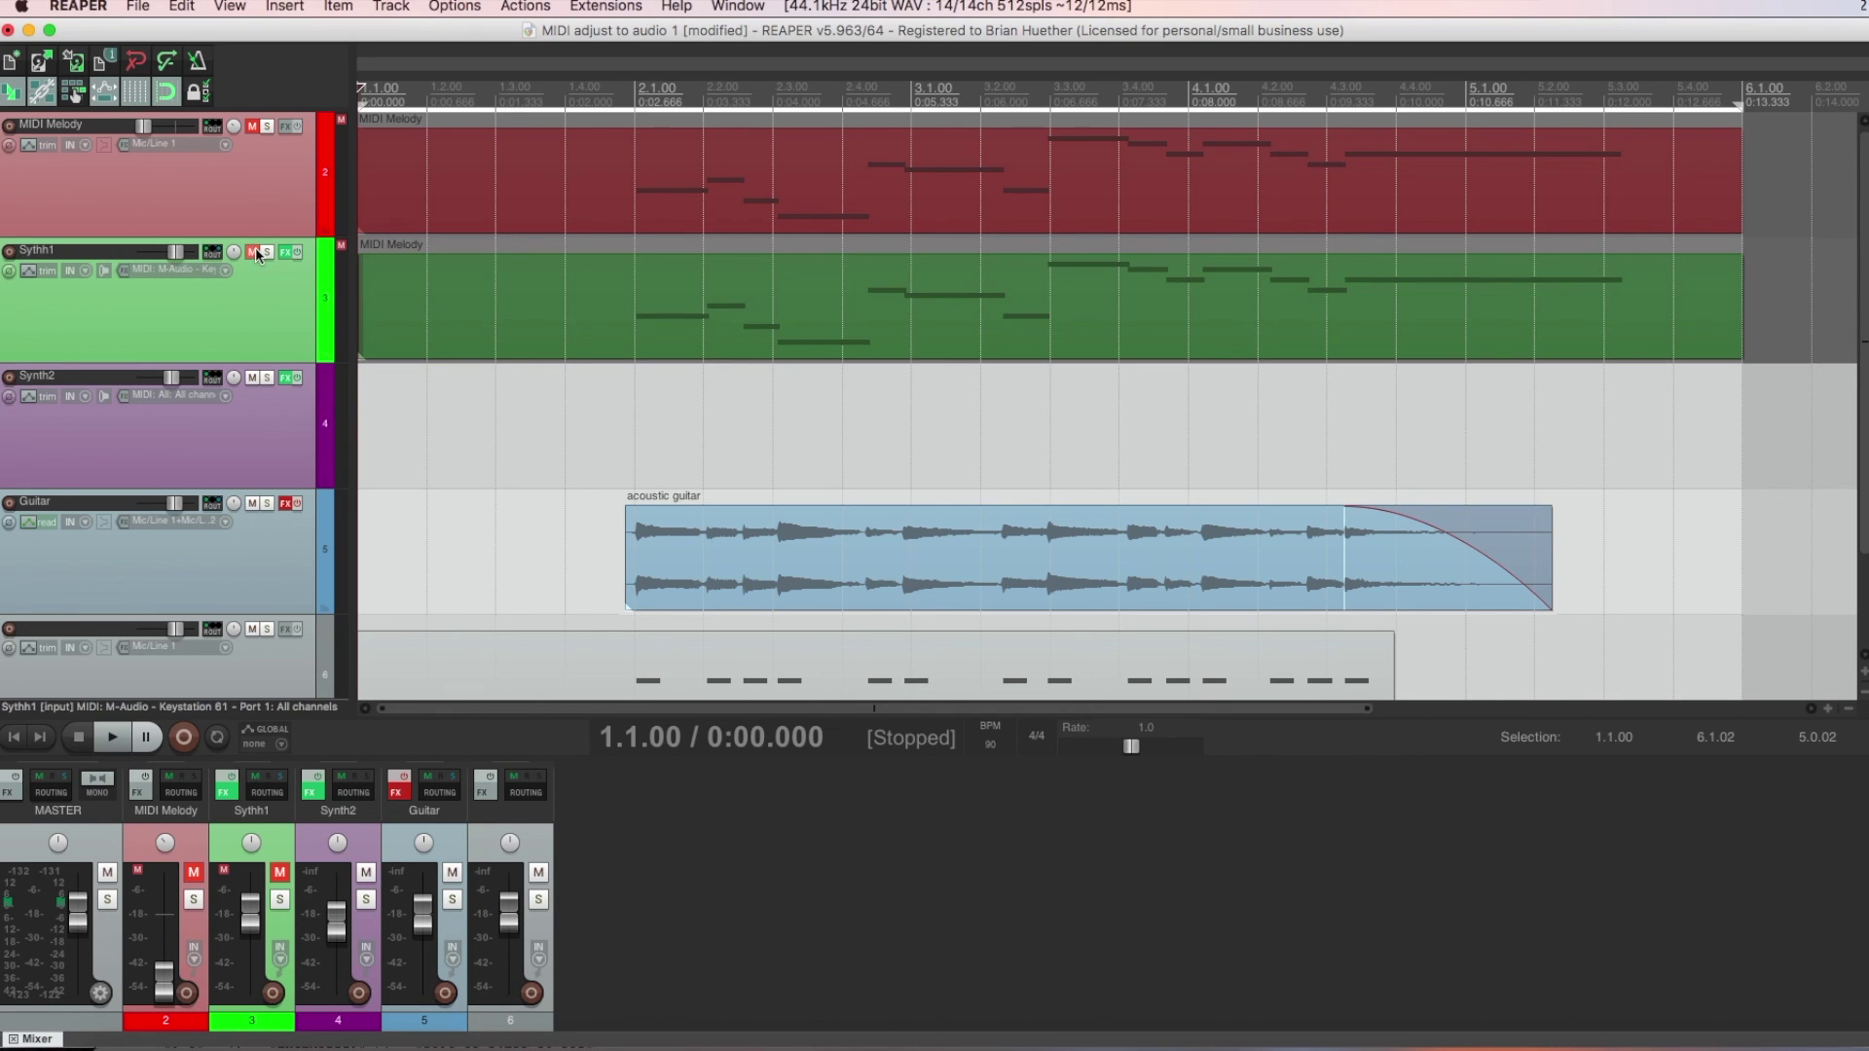
left_click(729, 218)
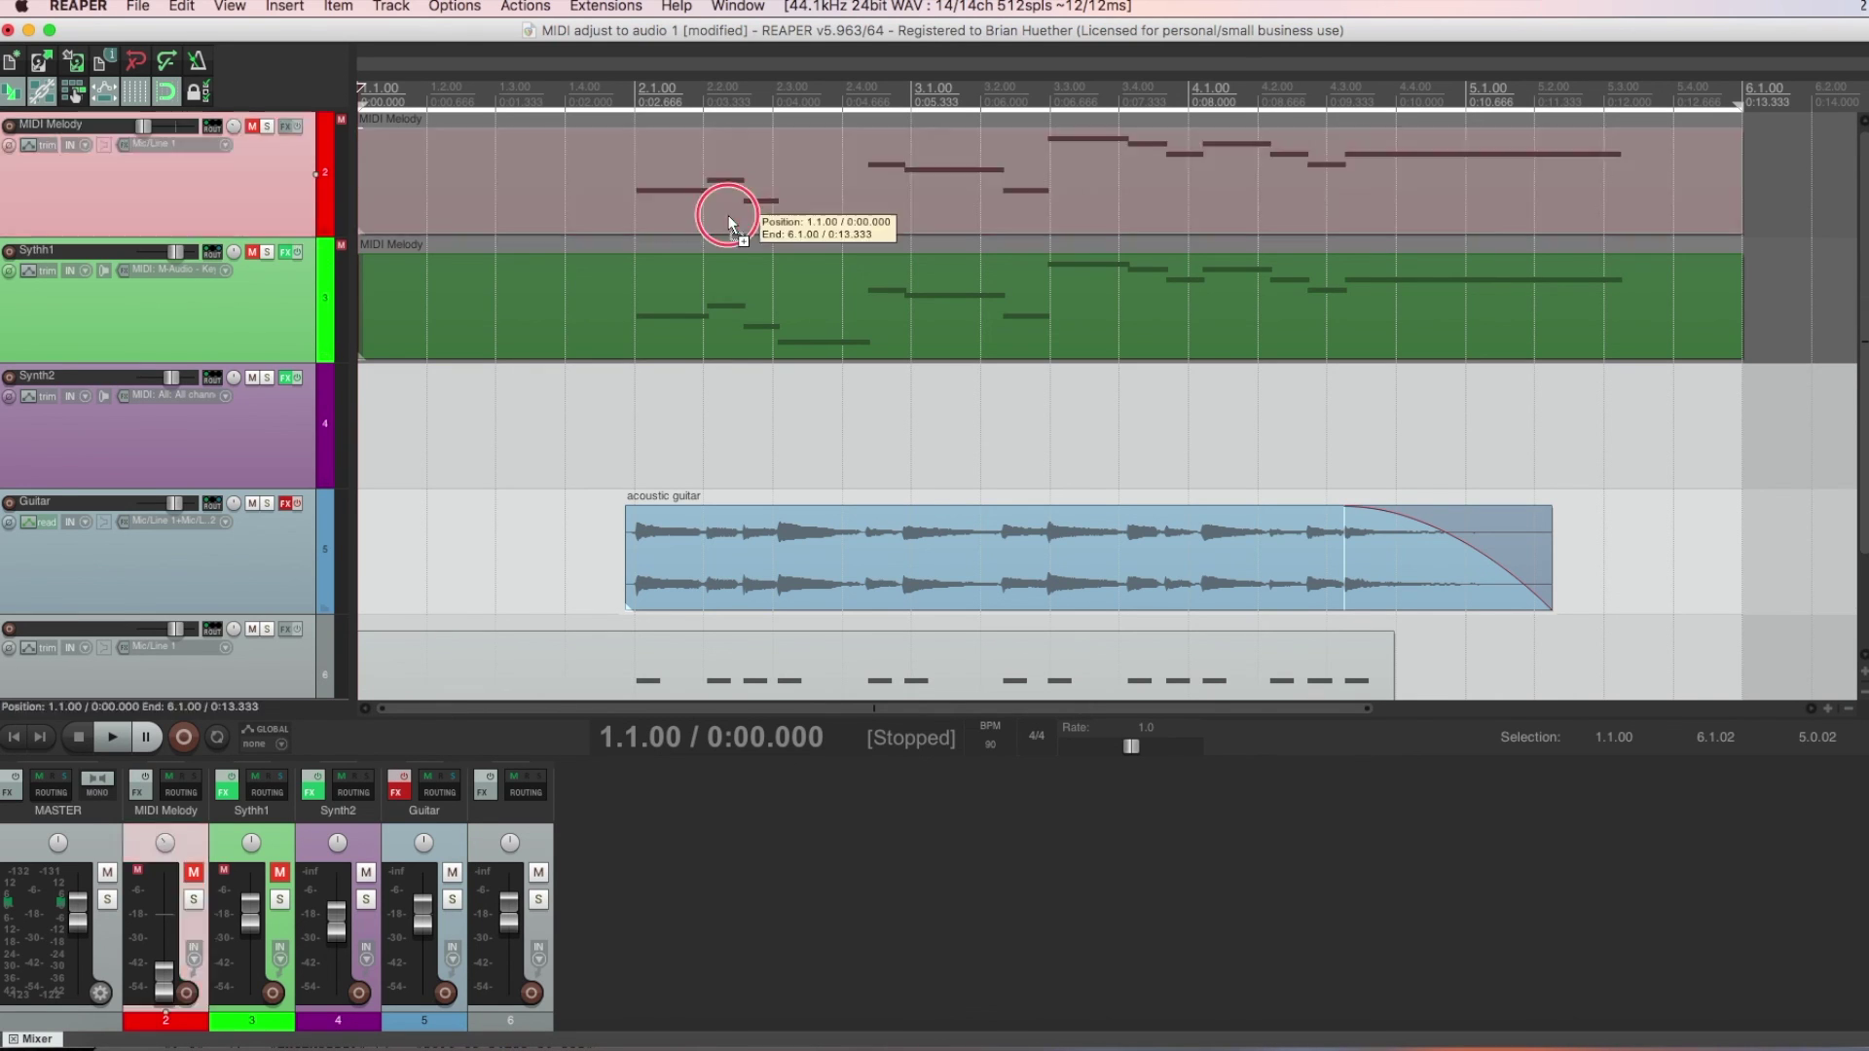
left_click_drag(729, 222, 720, 375)
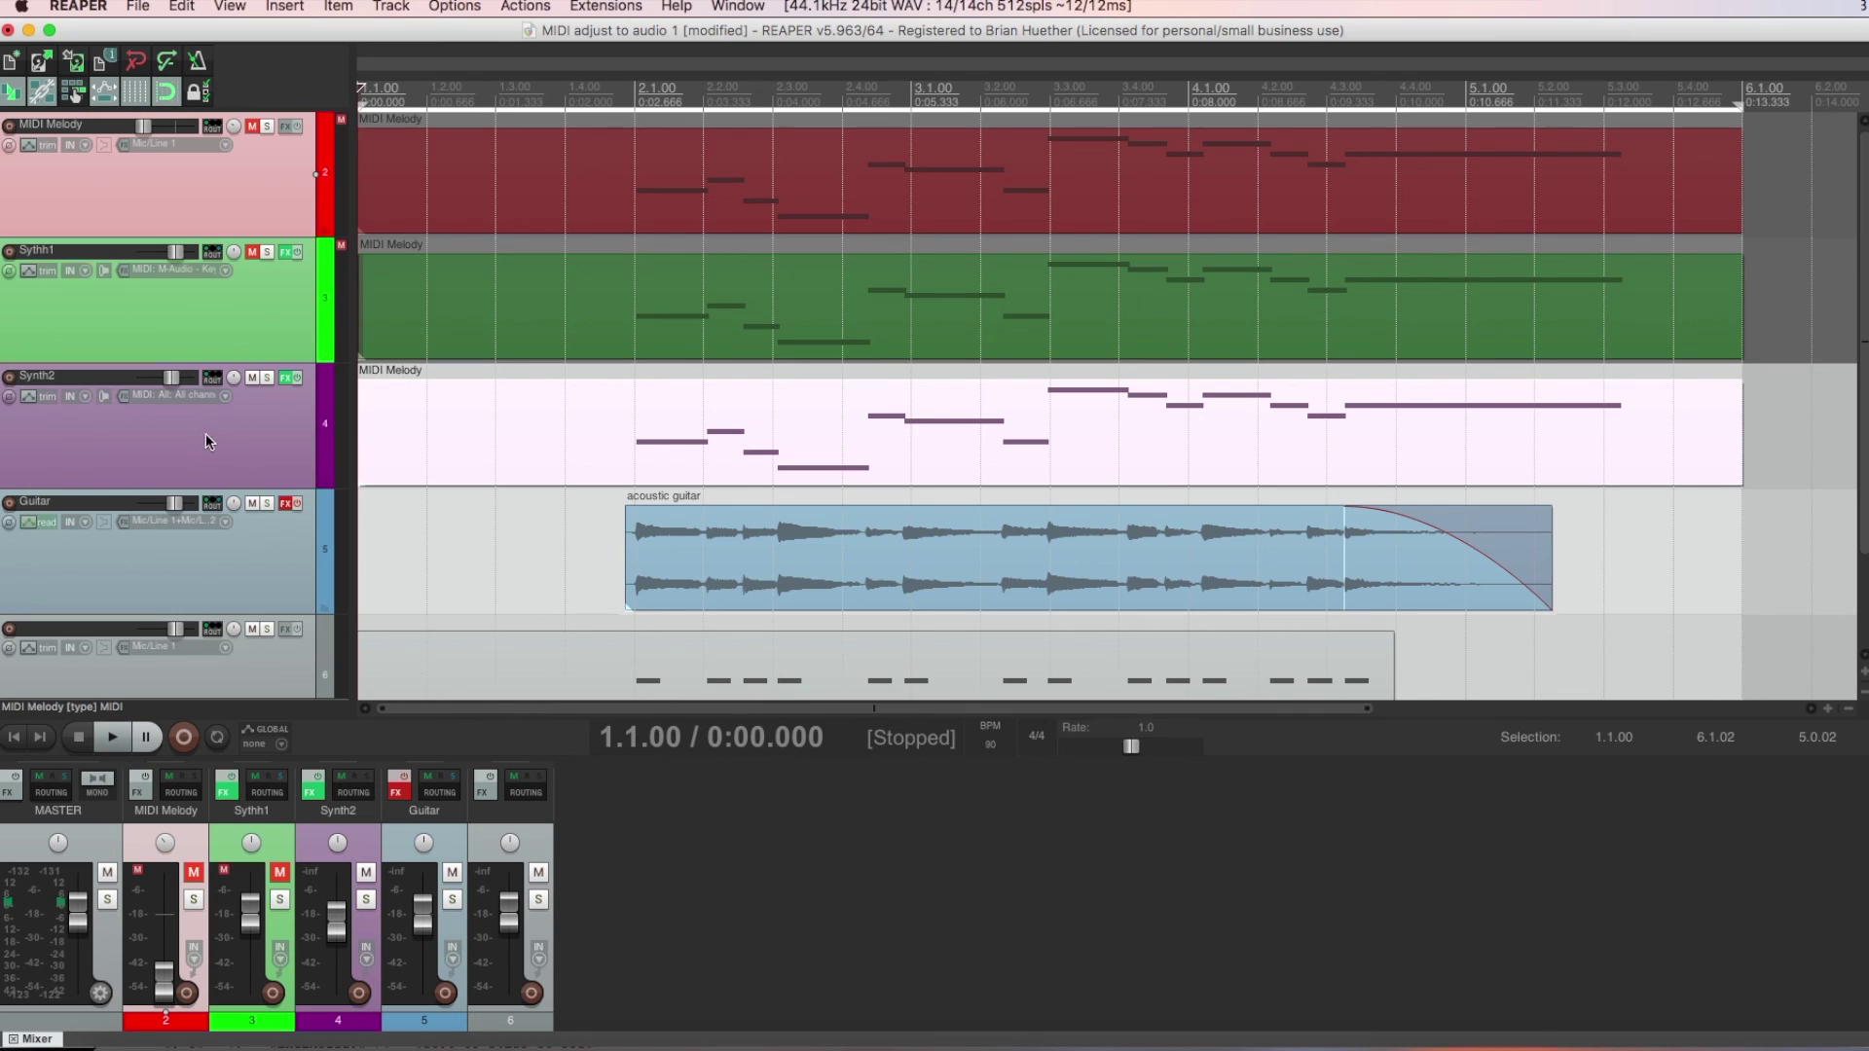
View Synth2's UVI Workstation multi of four layers, then close it and play the melody.
left_click(285, 378)
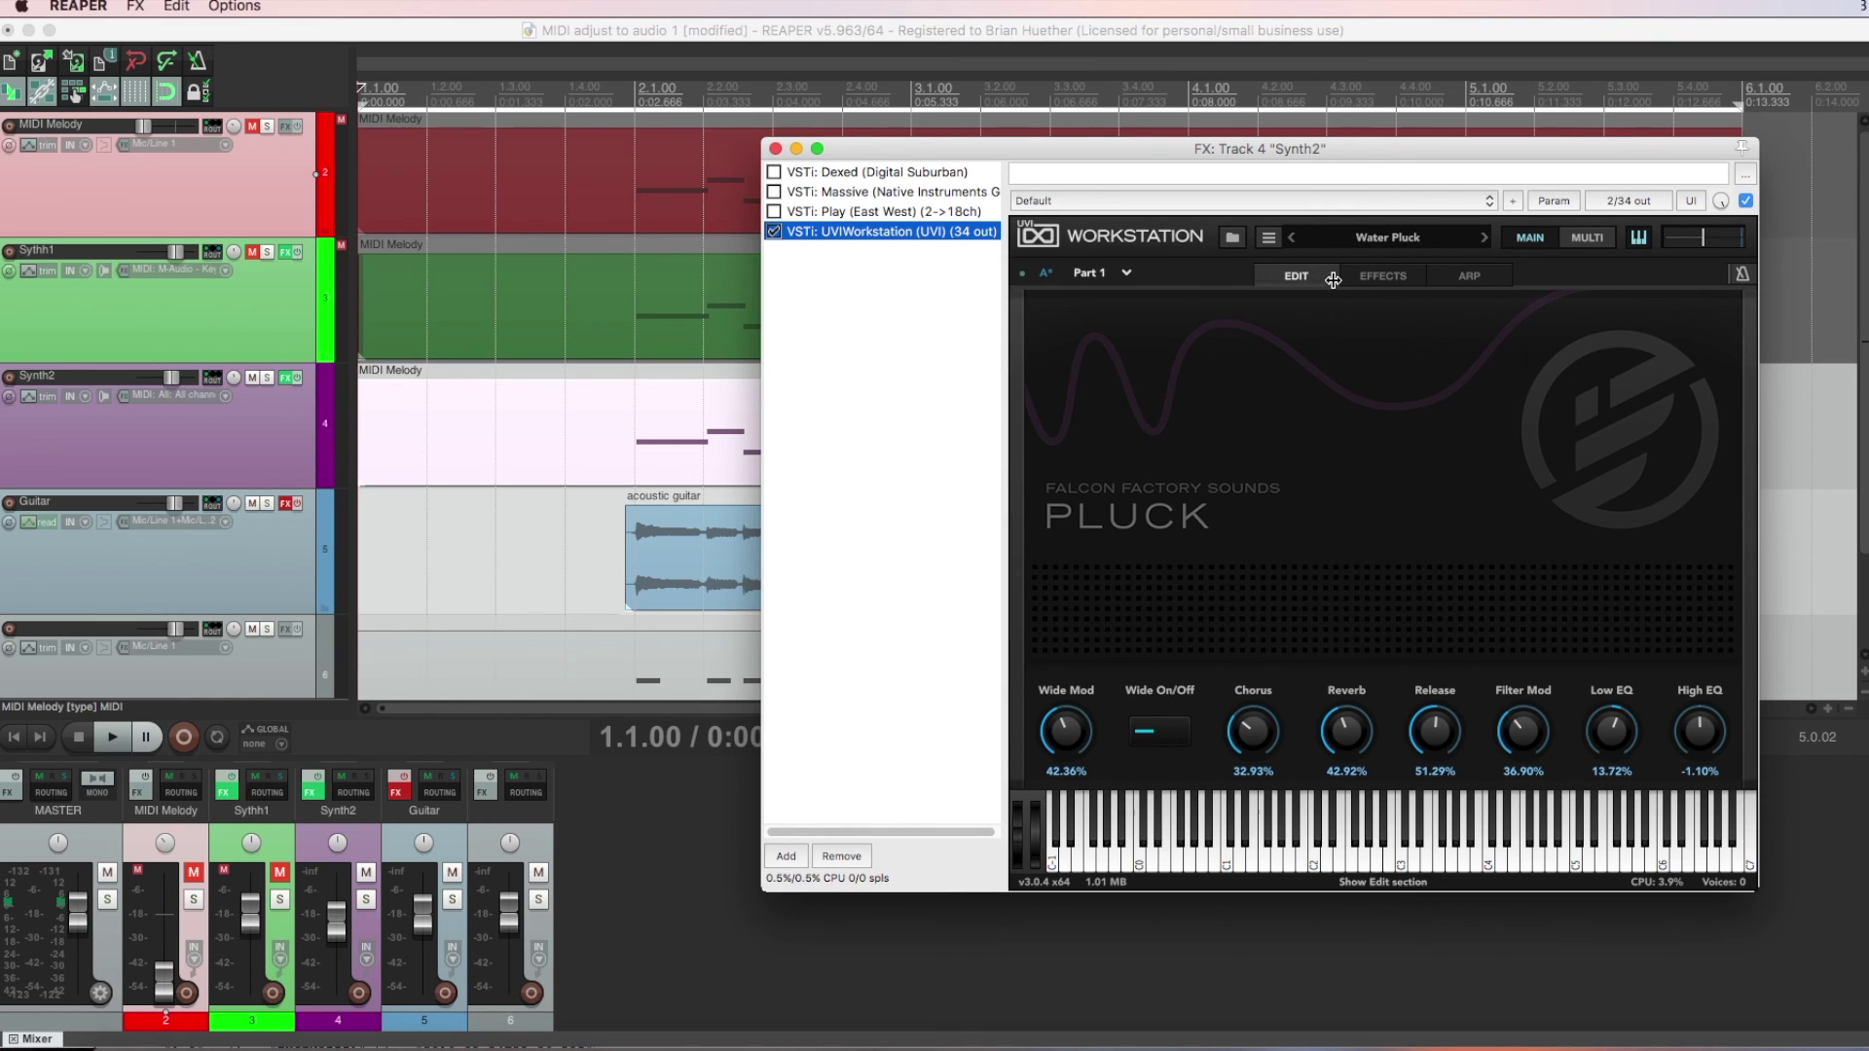
left_click(1587, 239)
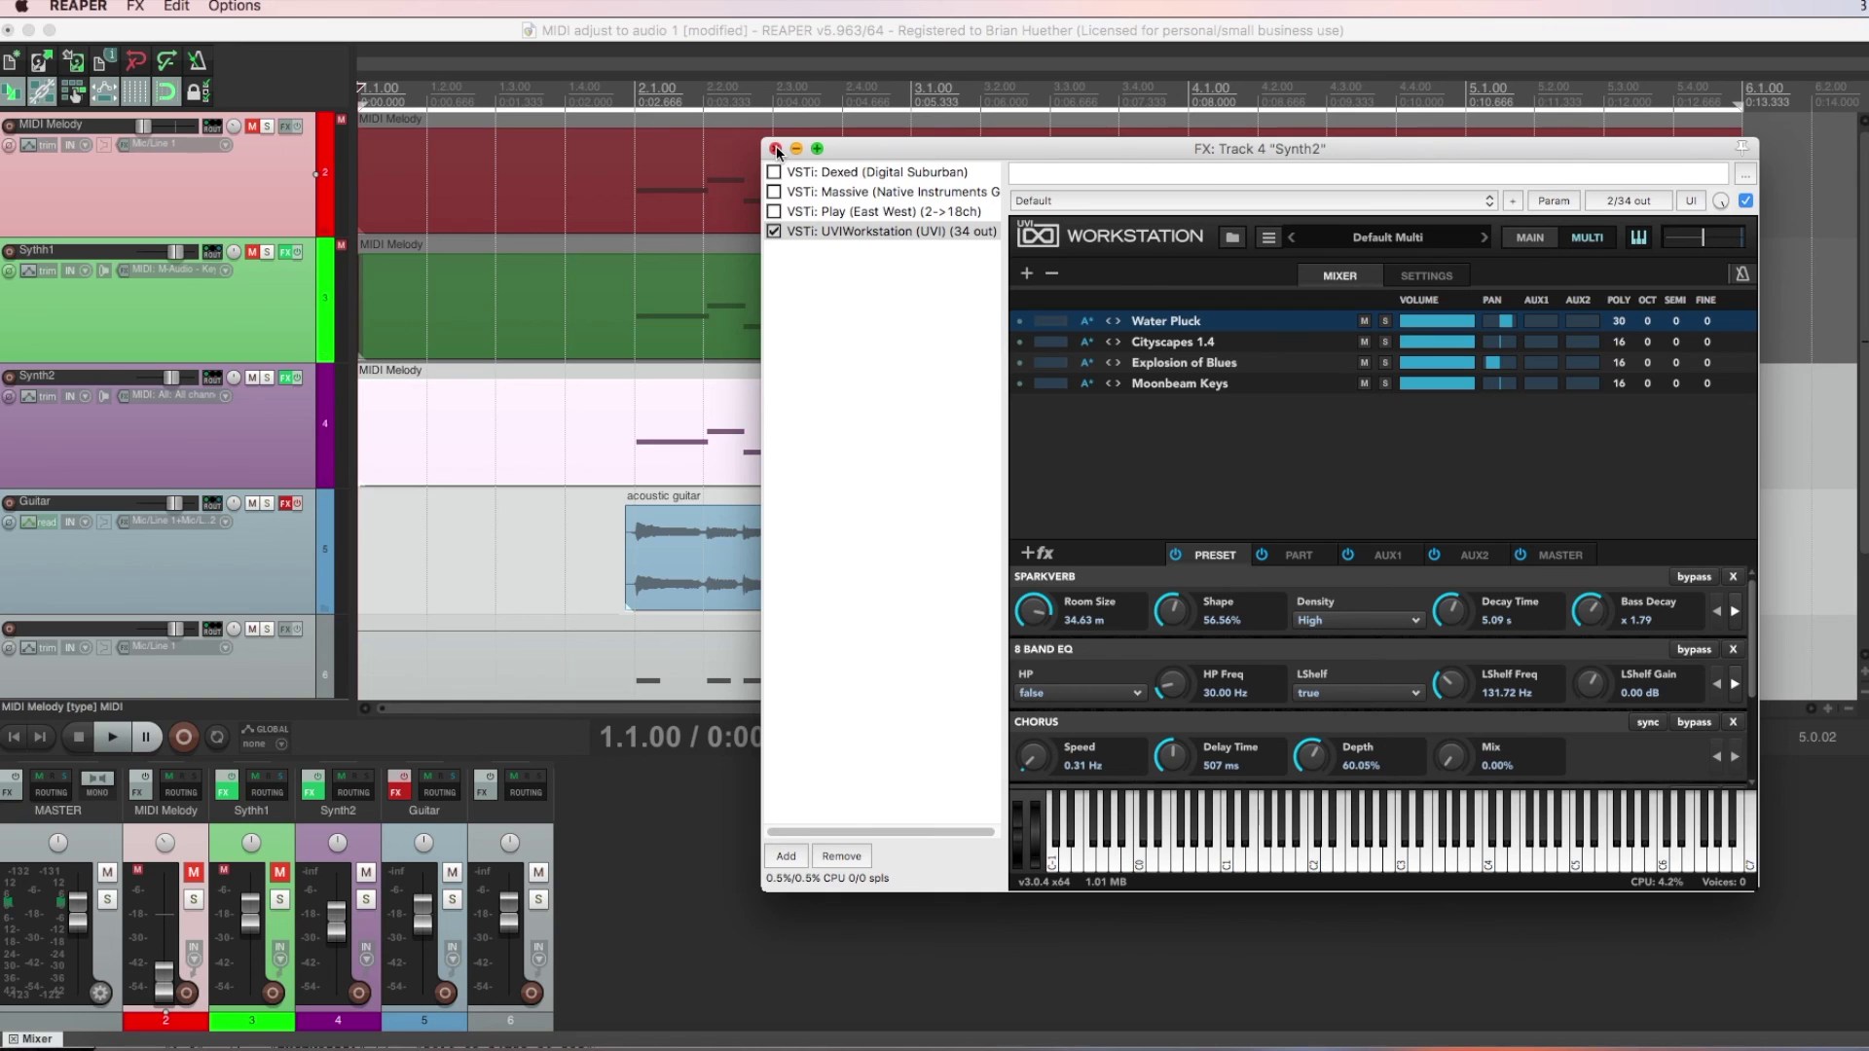
left_click(776, 149)
left_click(112, 737)
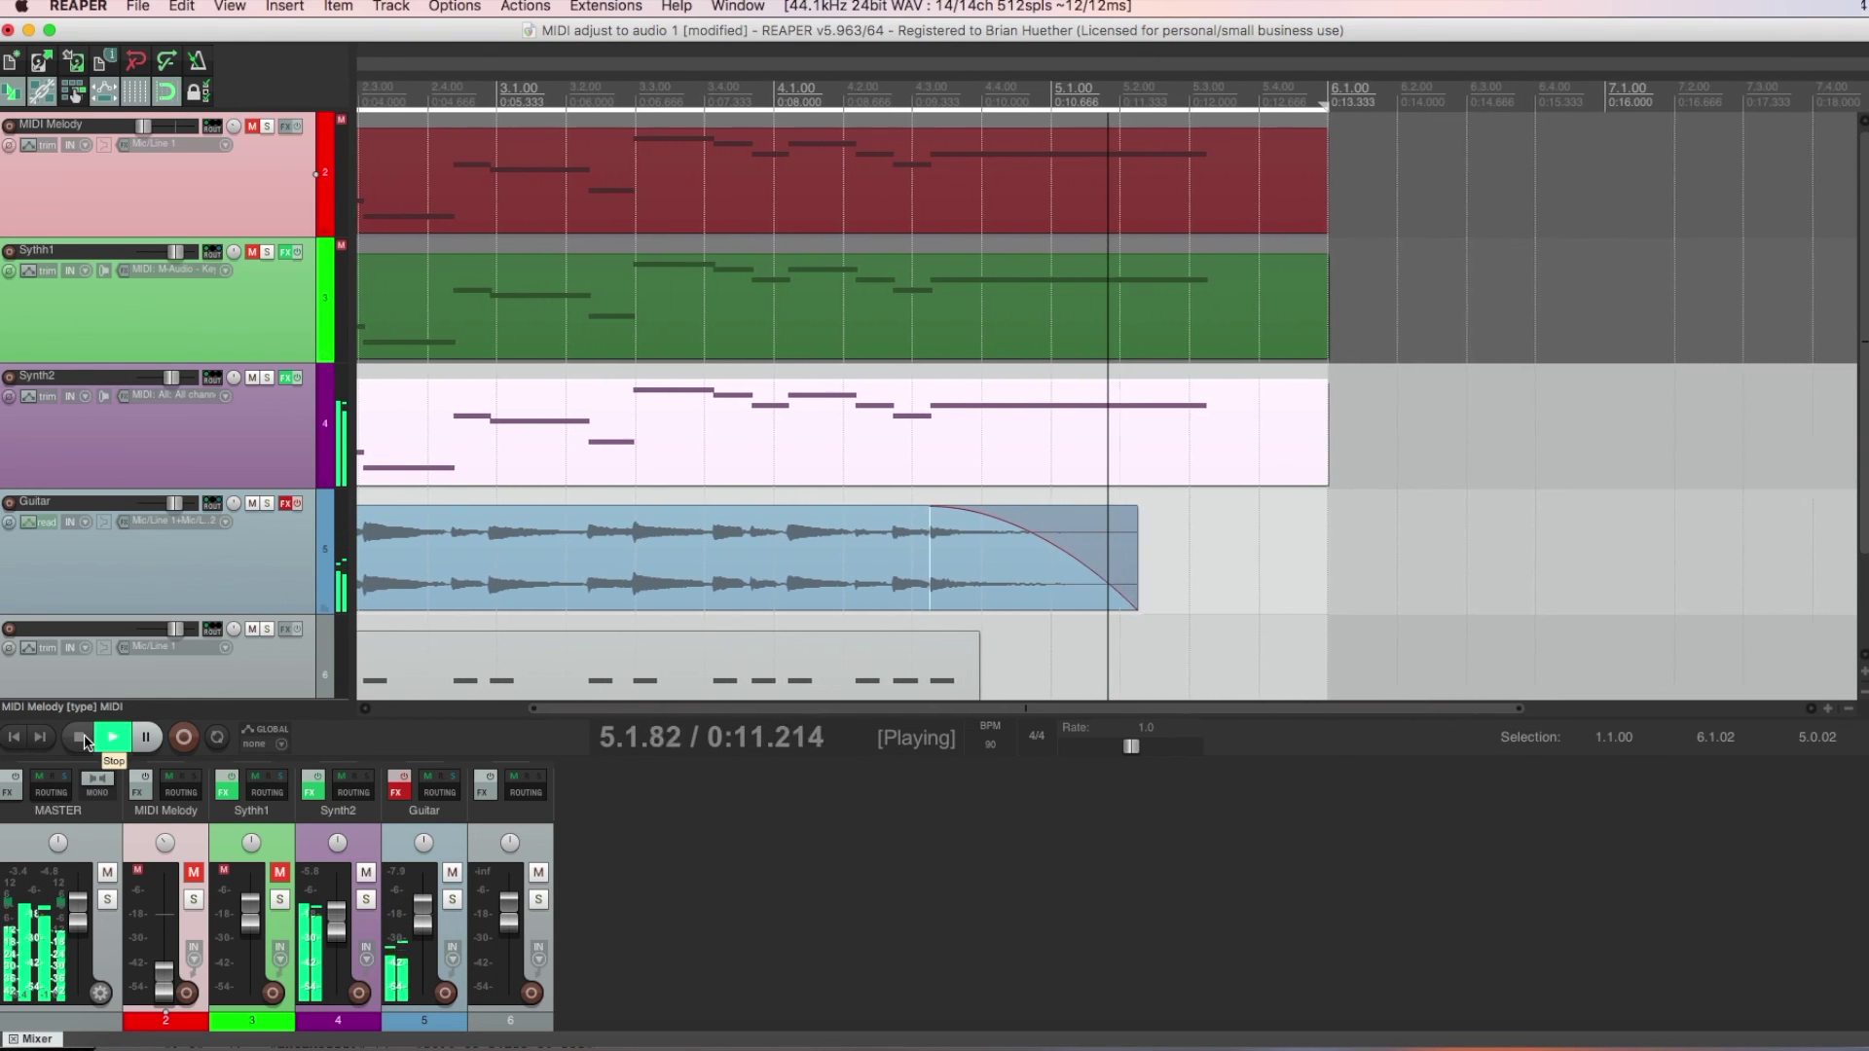
Stop playback after hearing the Synth2 layer and return the edit cursor to 1.4.00.
left_click(82, 738)
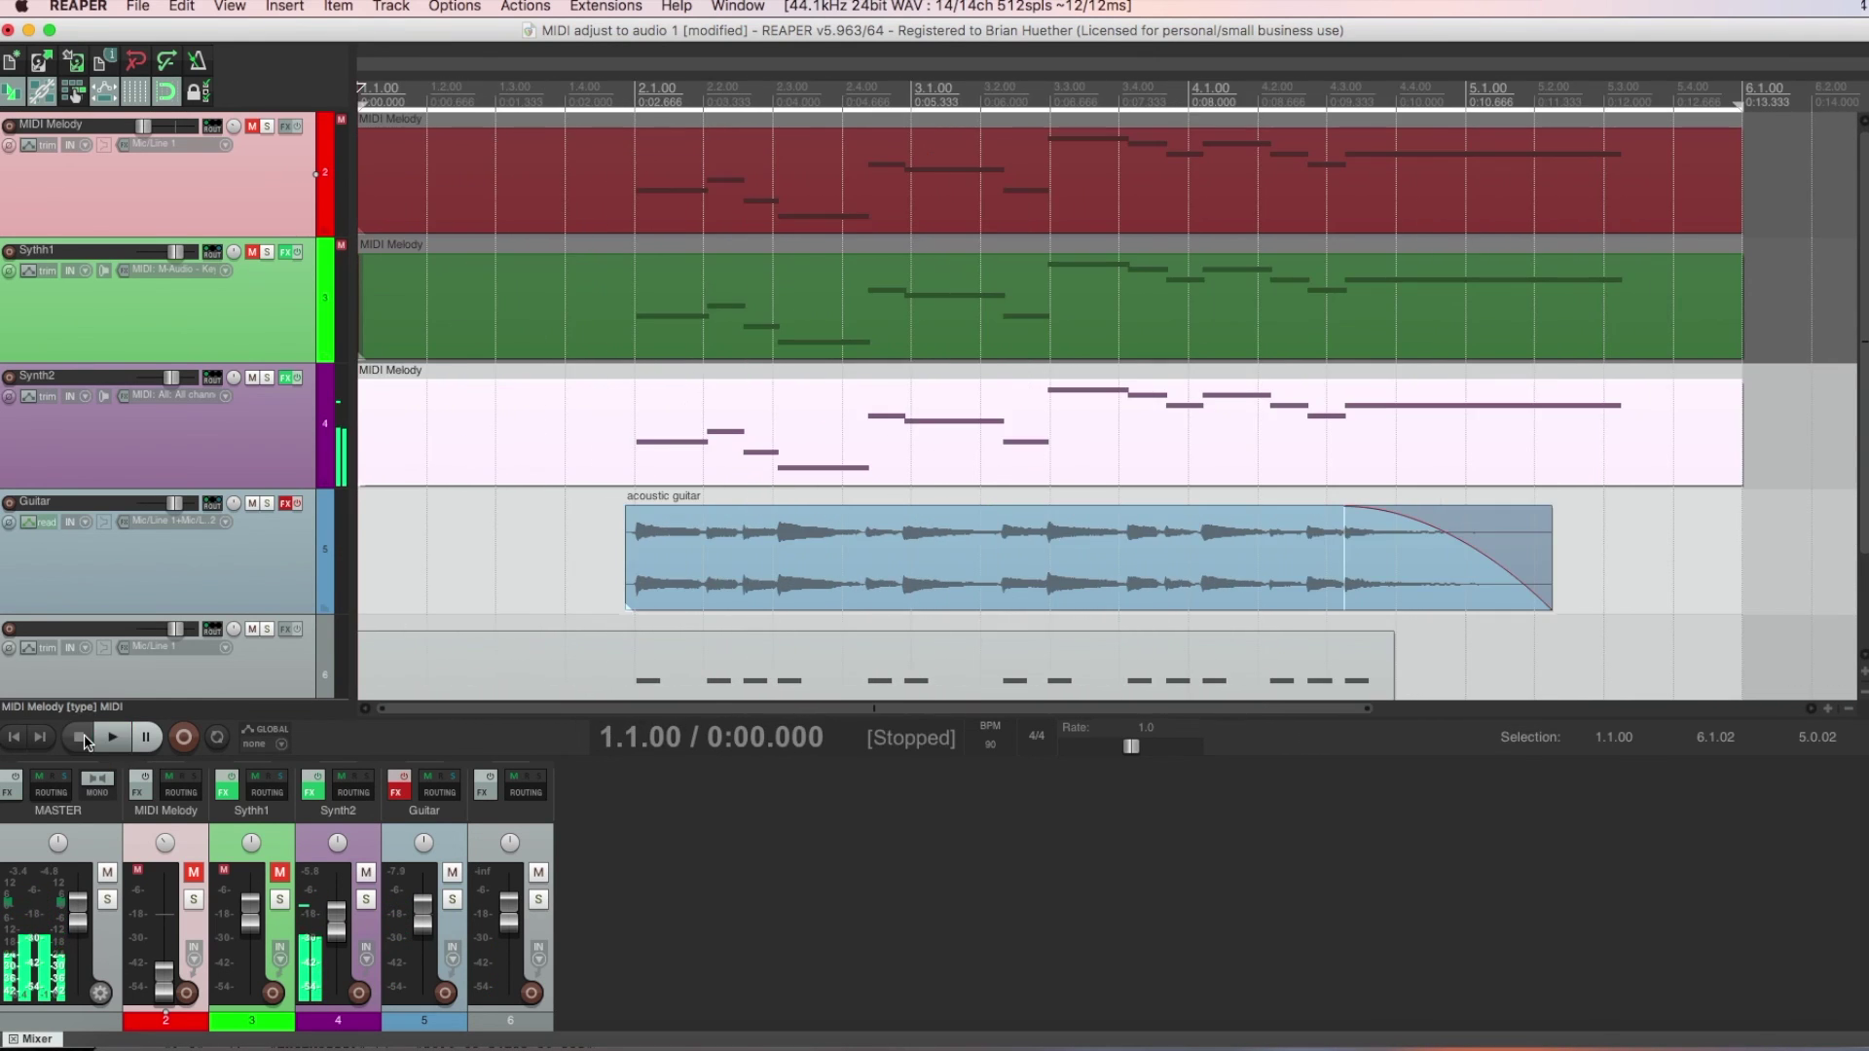
left_click(565, 555)
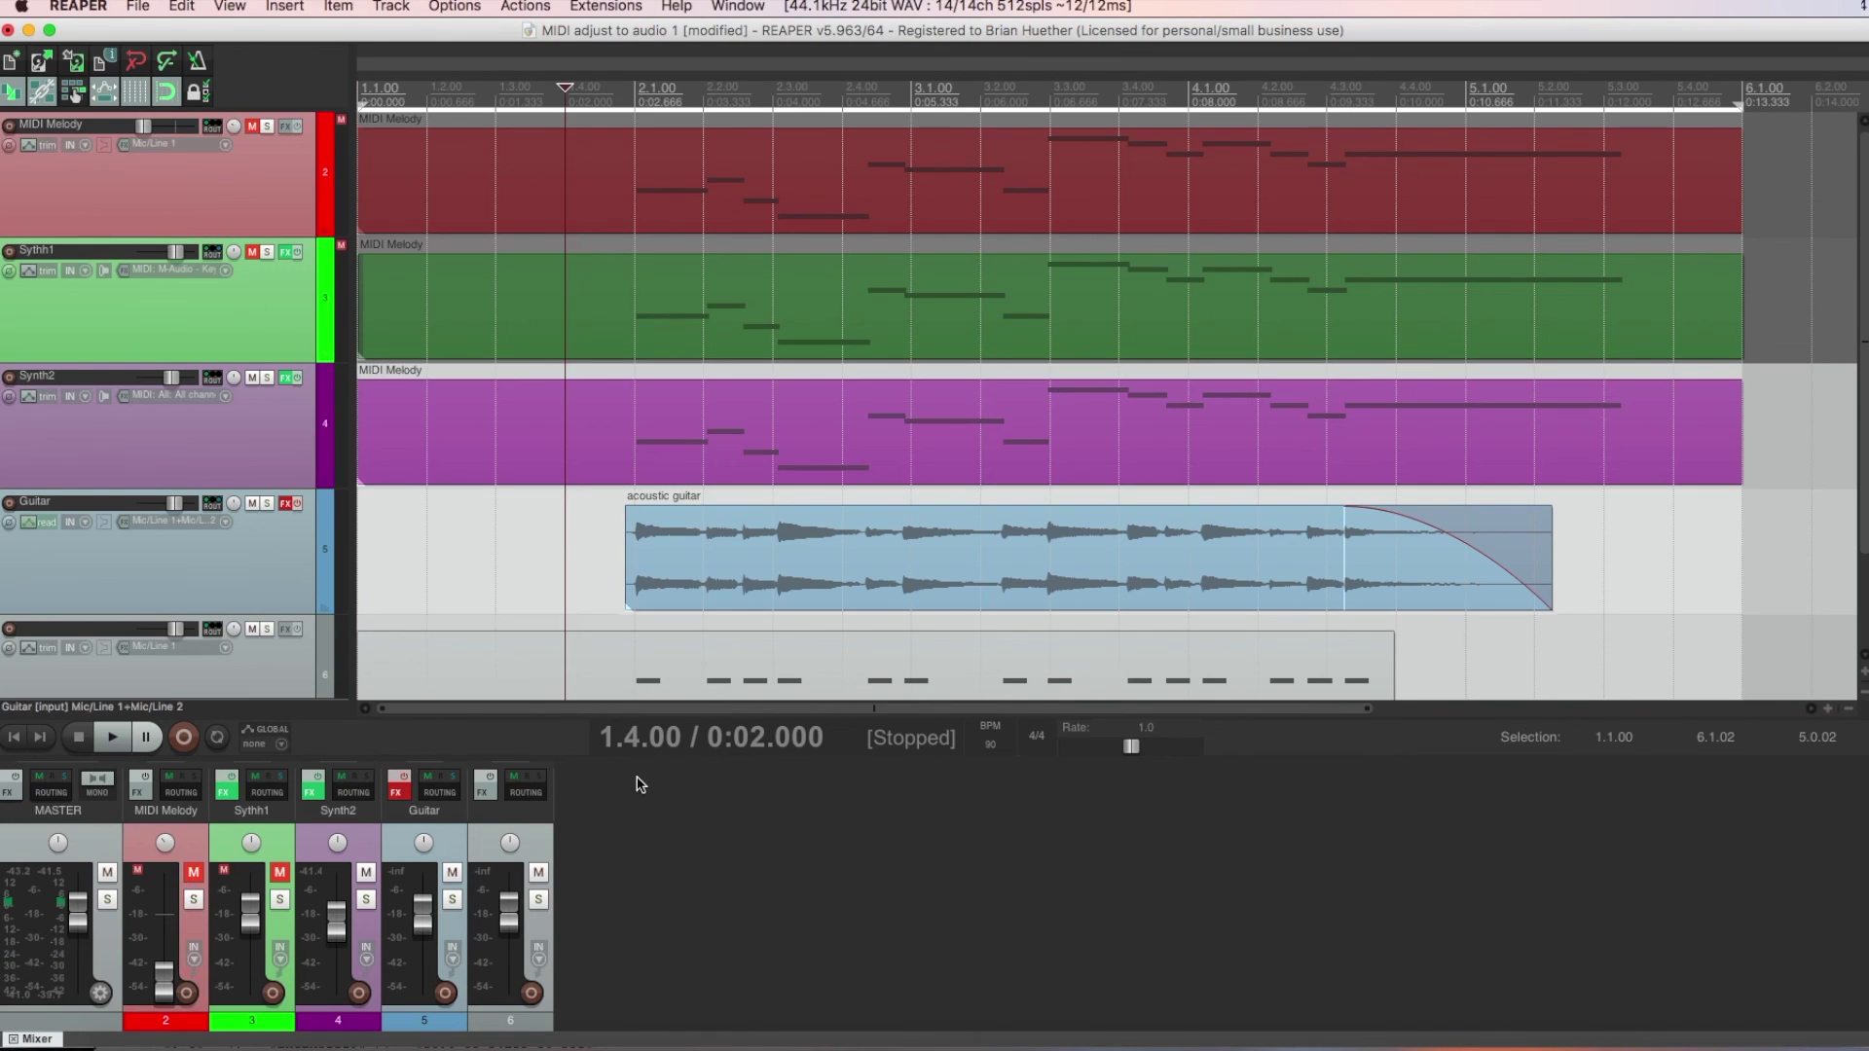